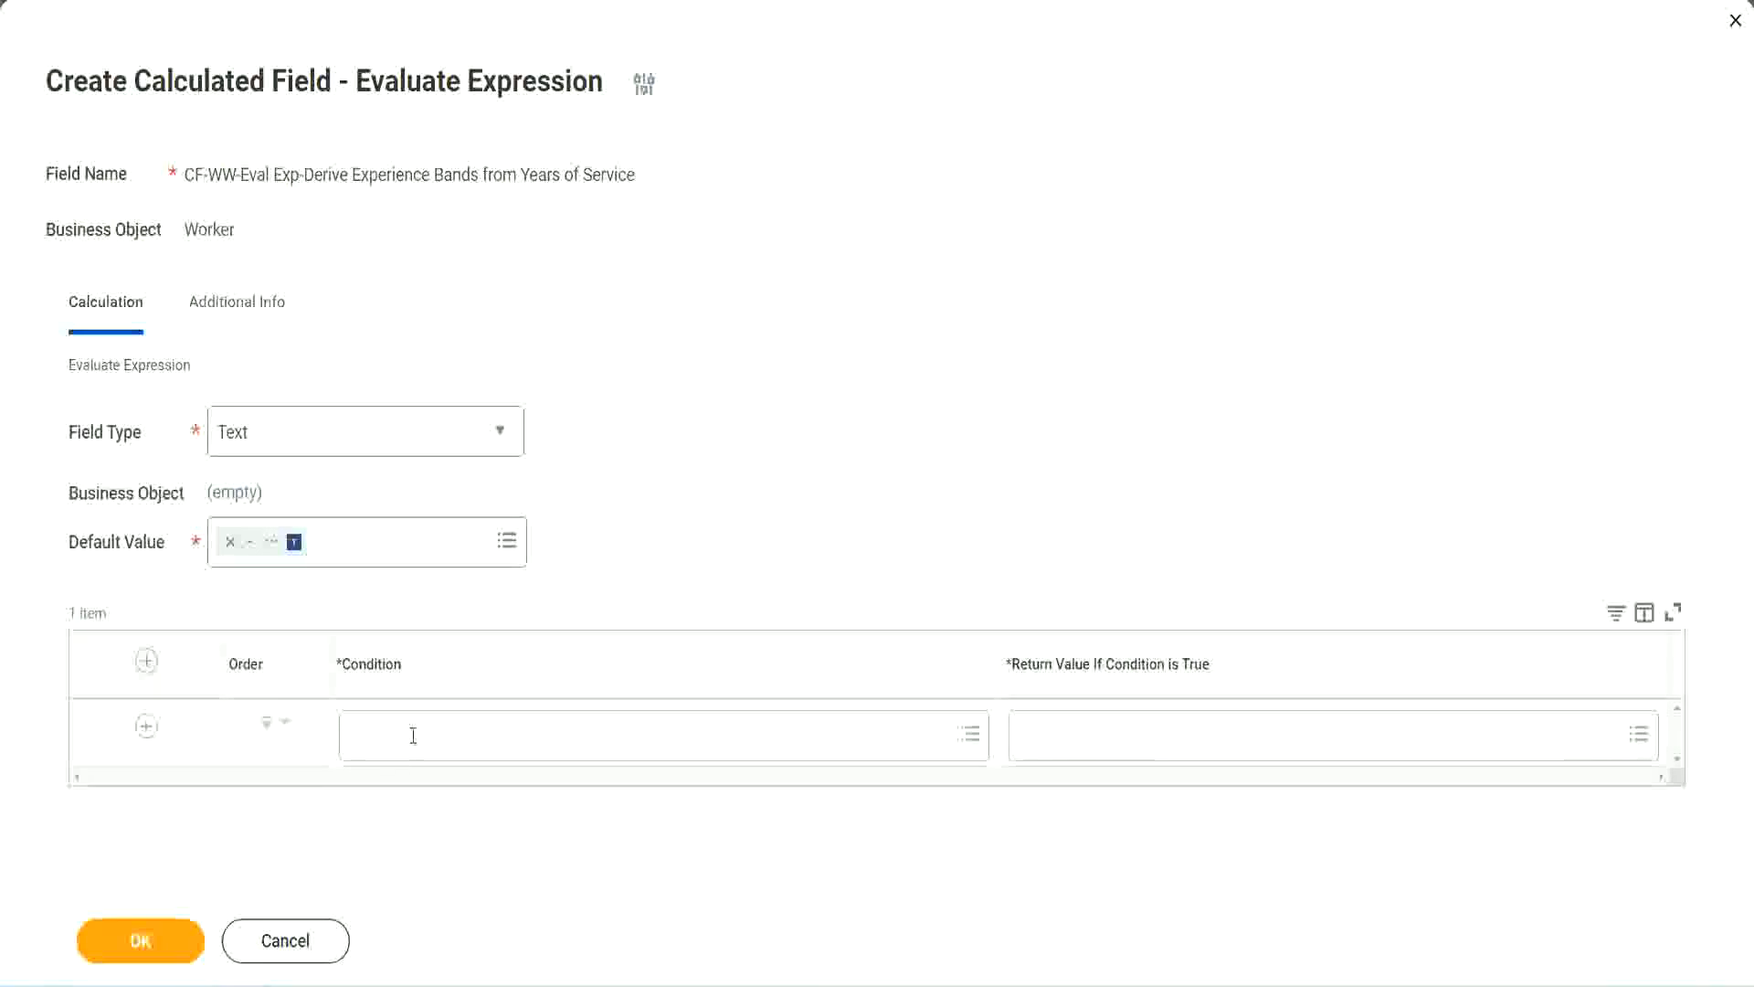
Switch to the Notepad++ notes and copy the Field 1 name, CF-WW-TF-Length of Service between 0 and 7 years.
click(412, 736)
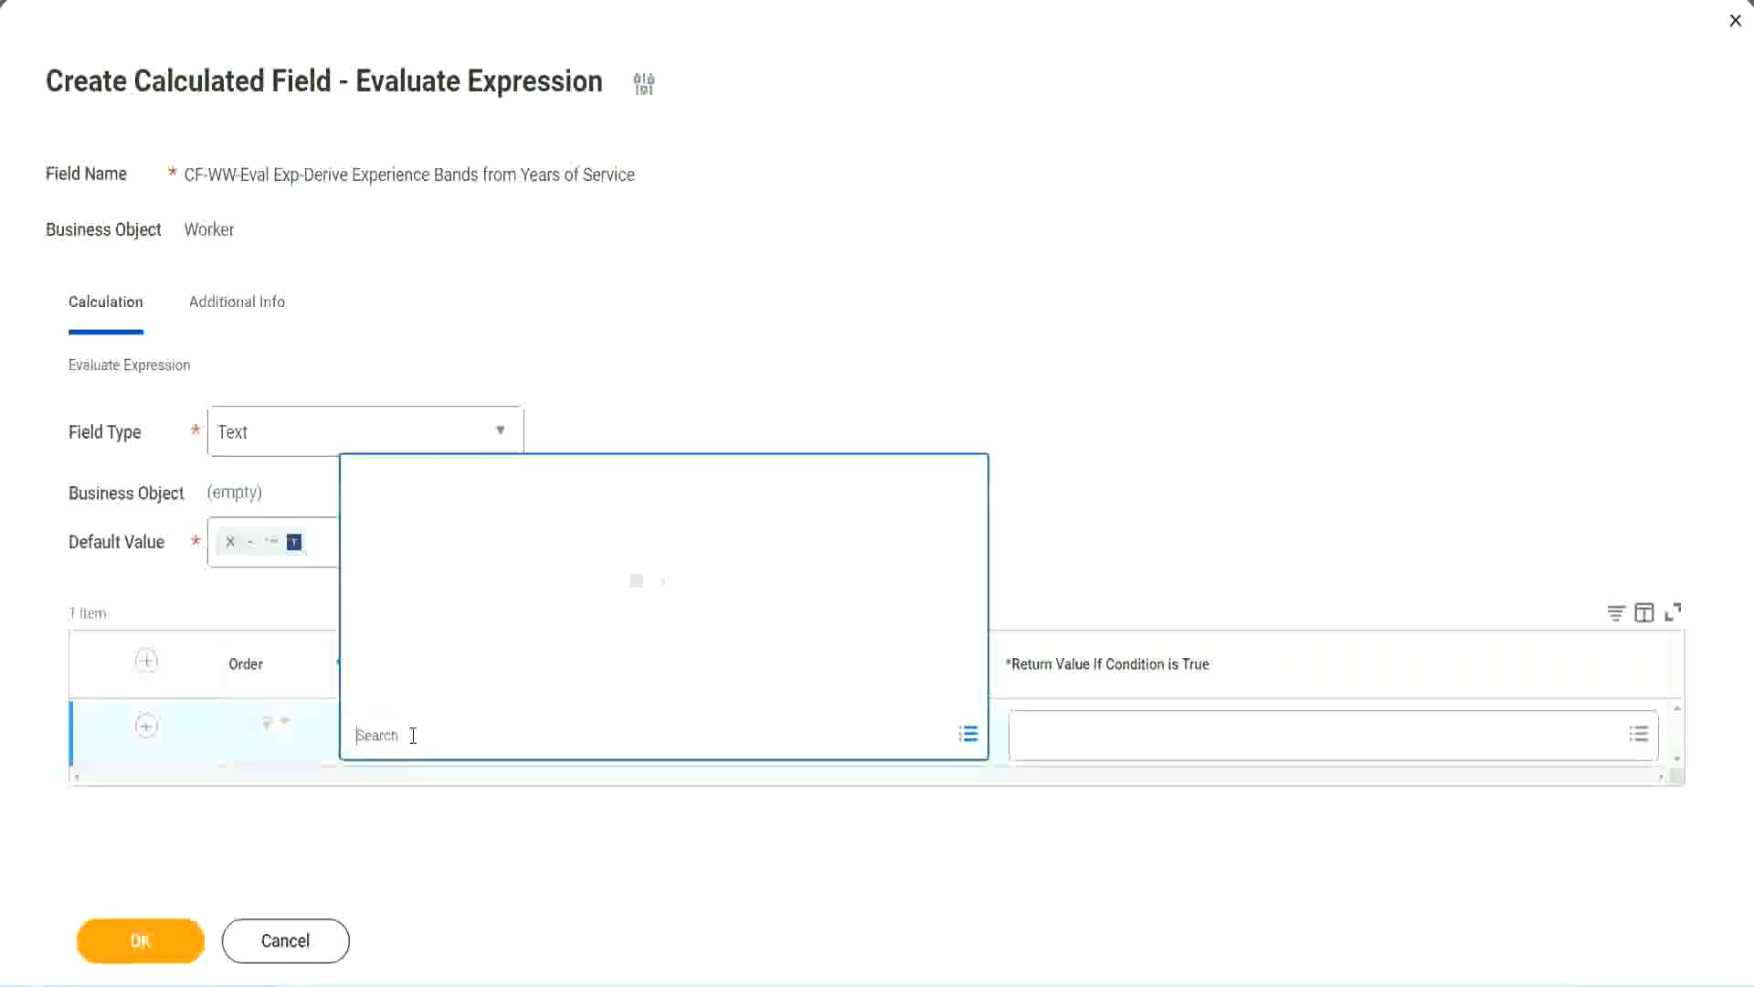
click(673, 416)
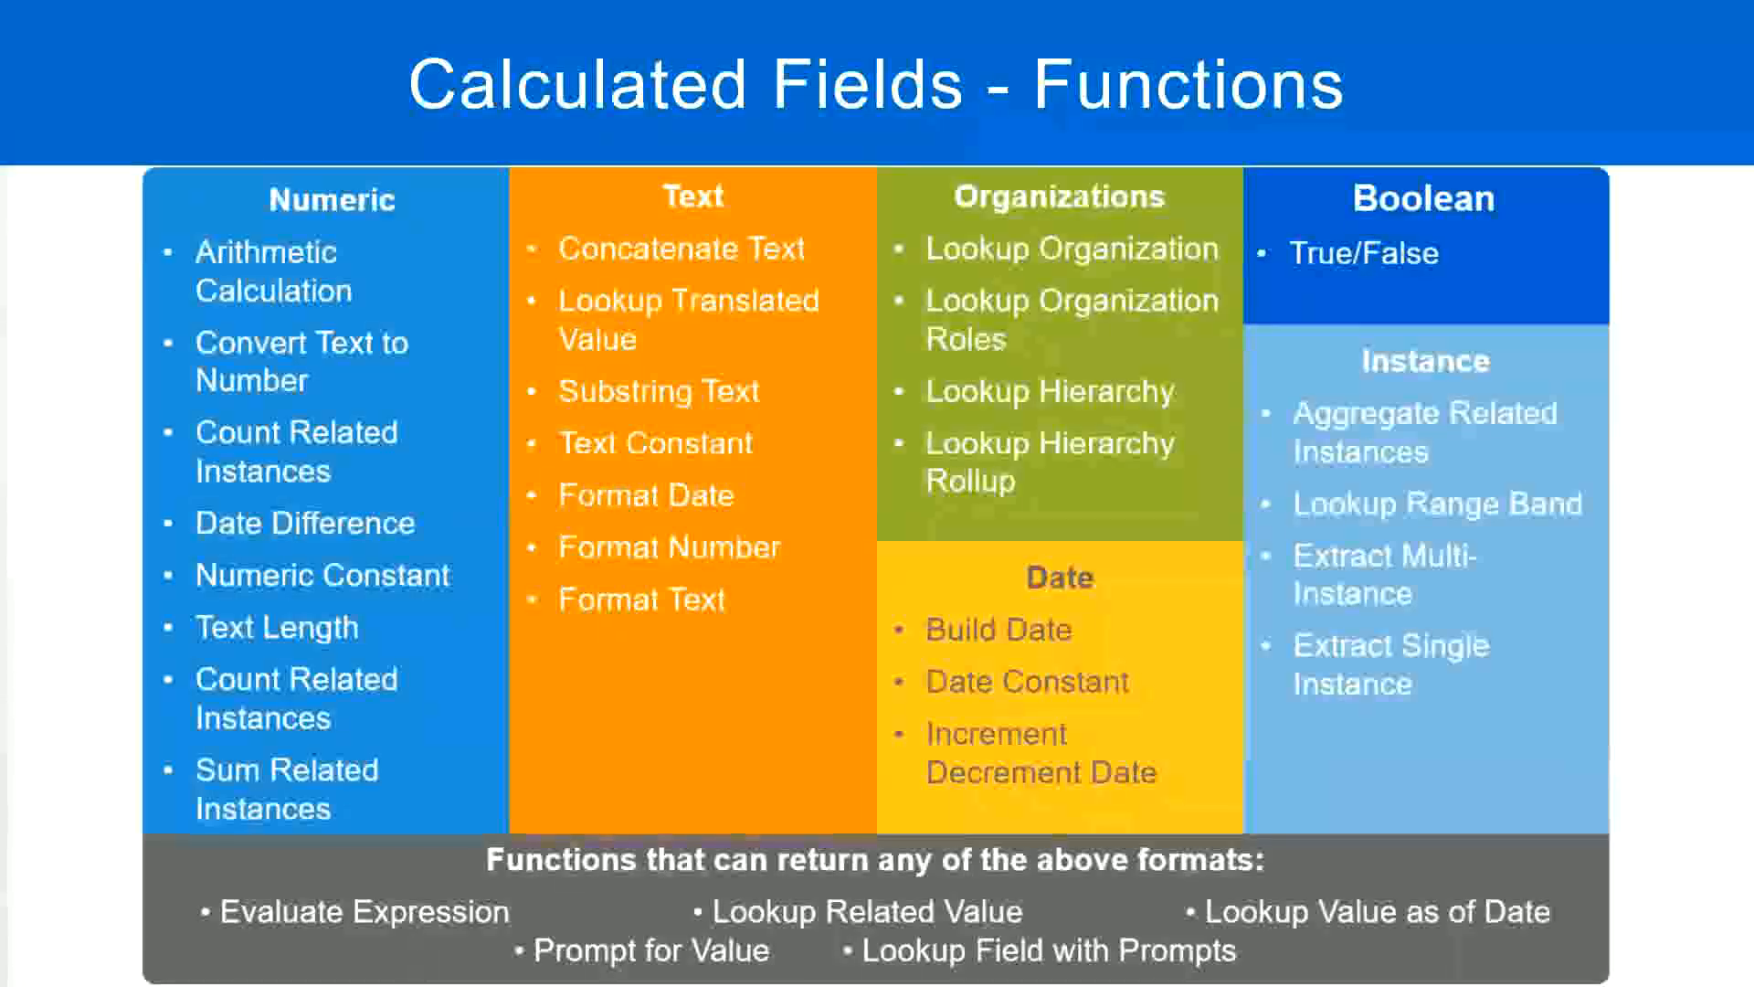
key(alt+Tab)
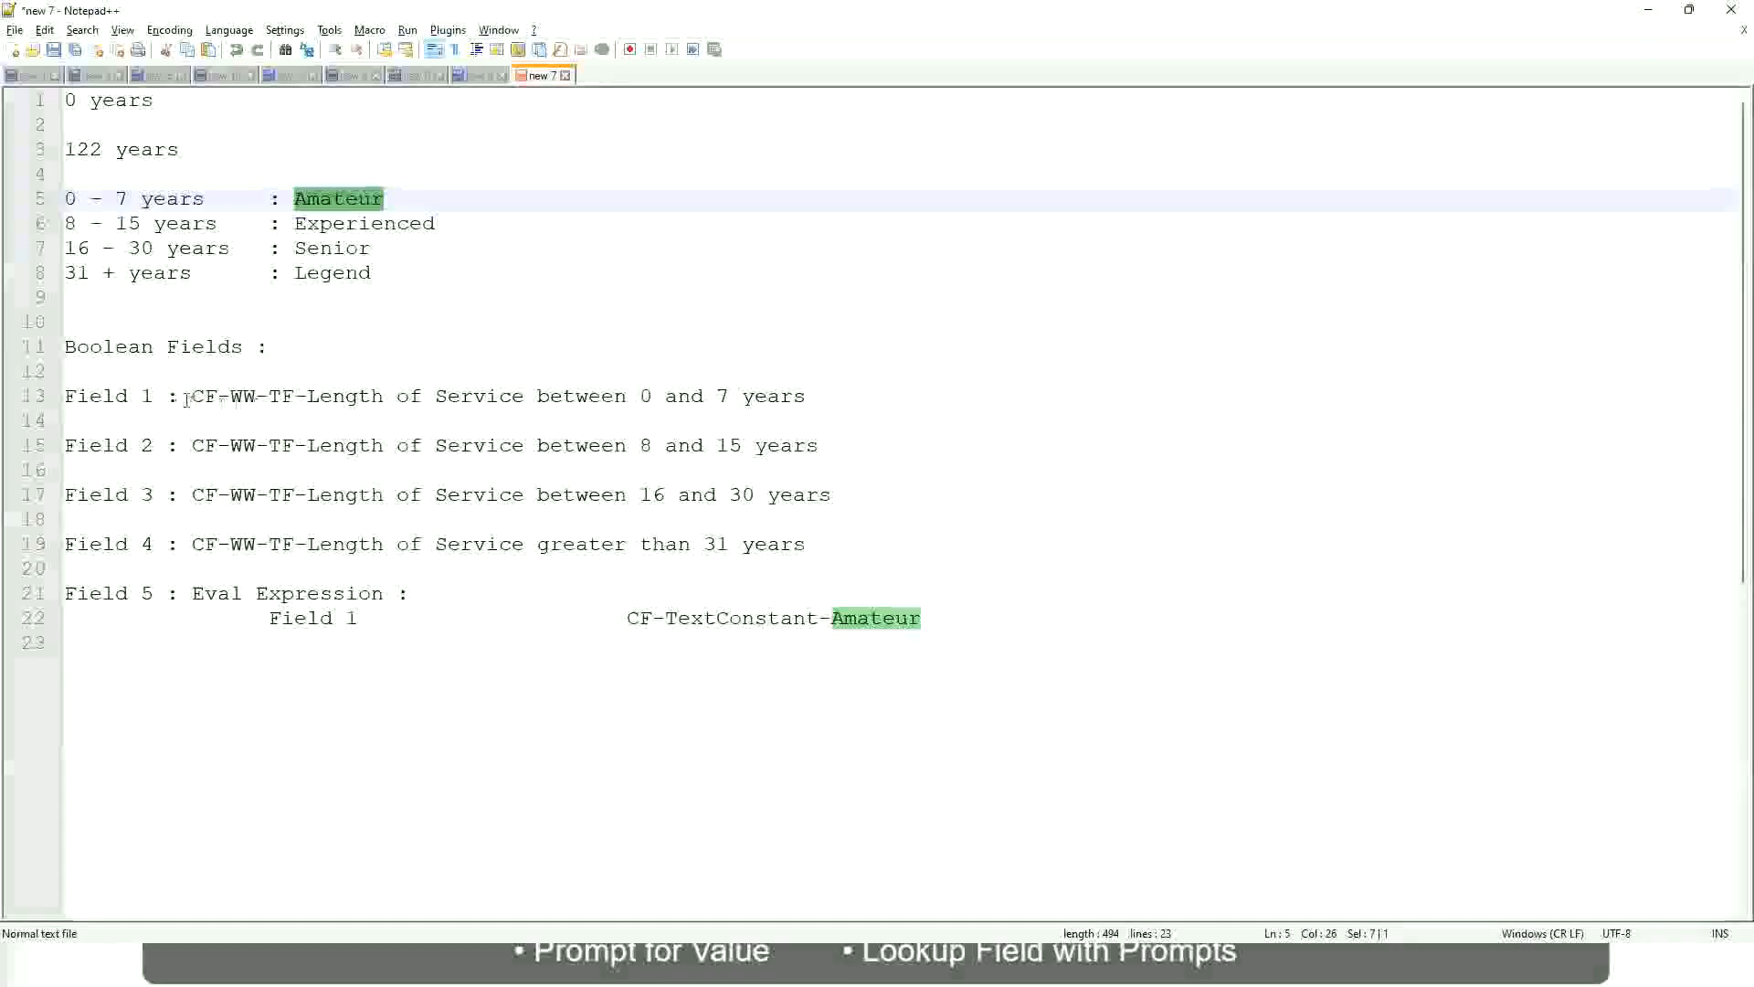
drag(197, 395, 808, 402)
key(ctrl+c)
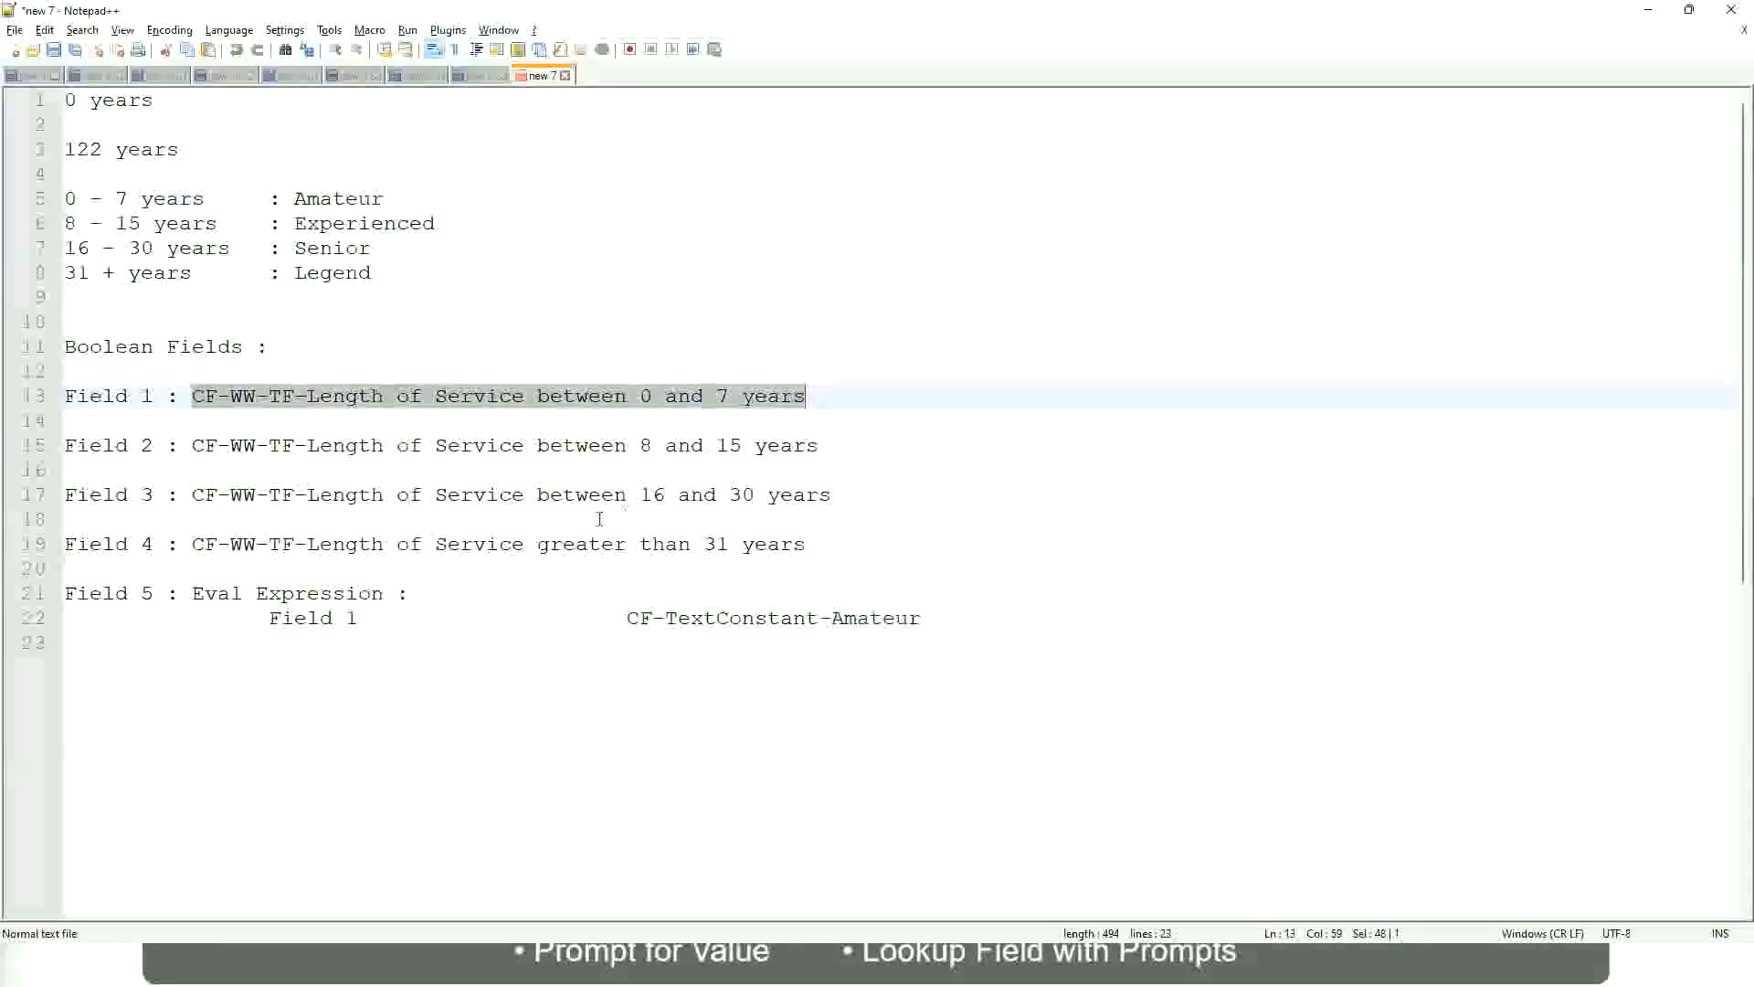
Return to the Evaluate Expression form and set the first row's condition to CF-WW-TF-Length of Service between 0 and 7 years.
key(alt+Tab)
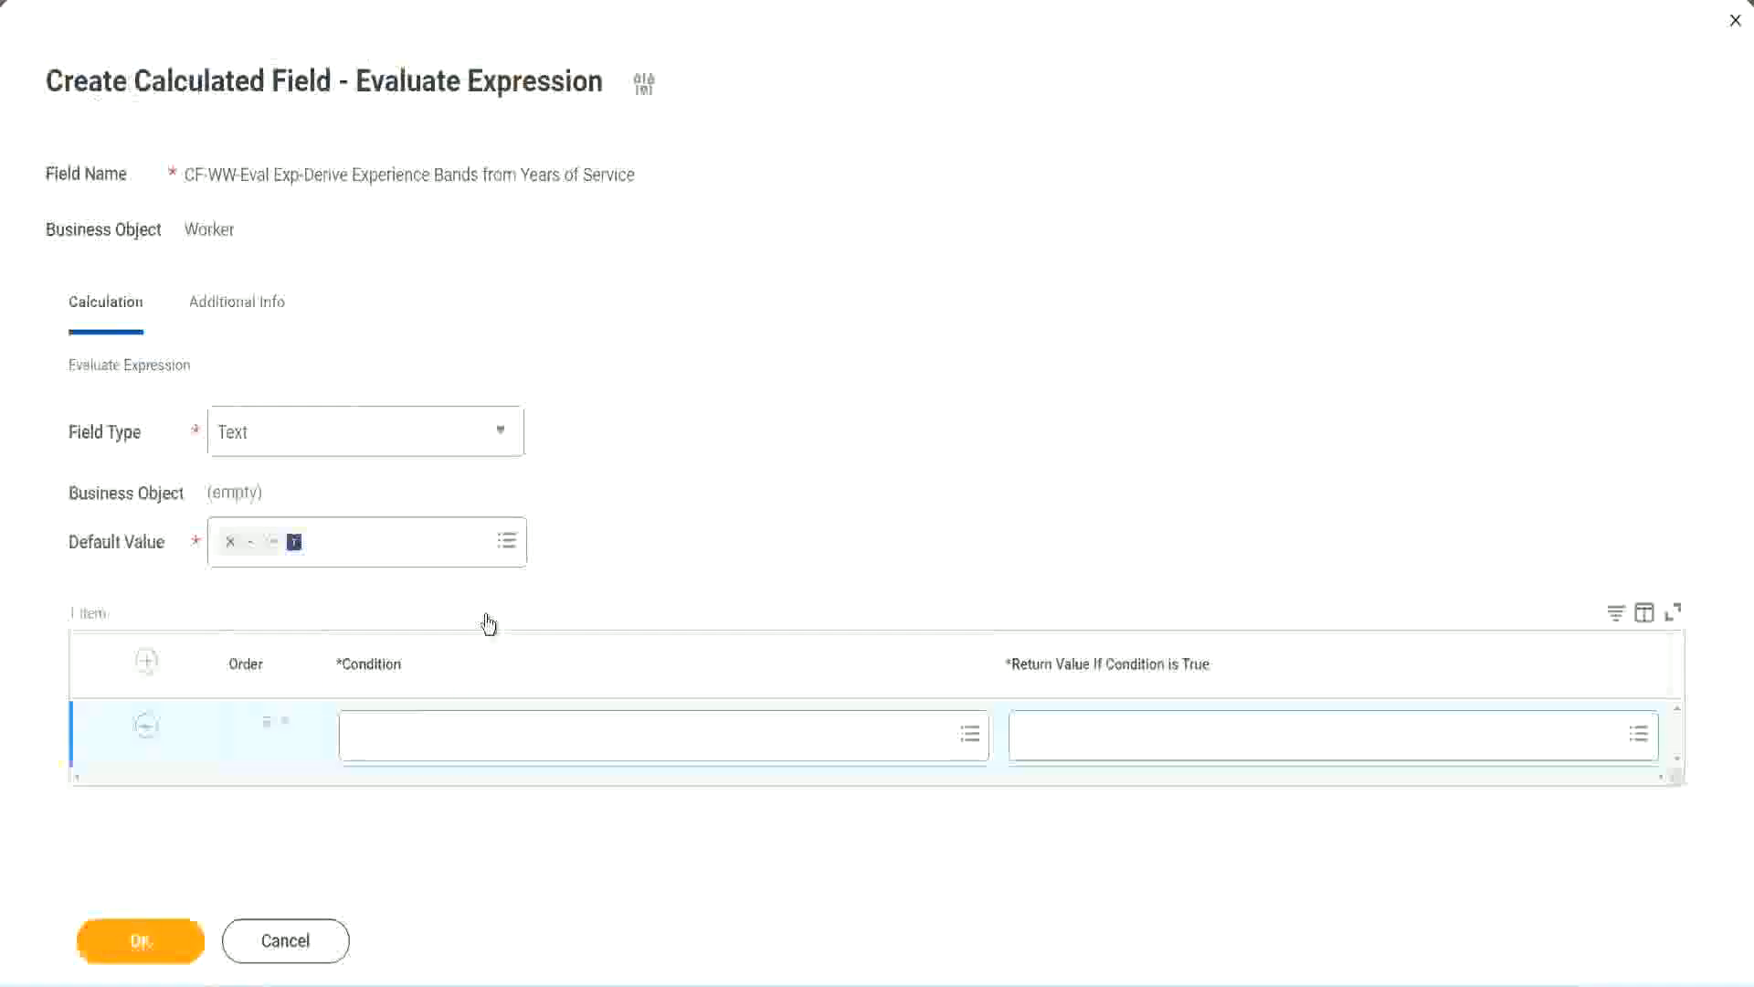
click(447, 742)
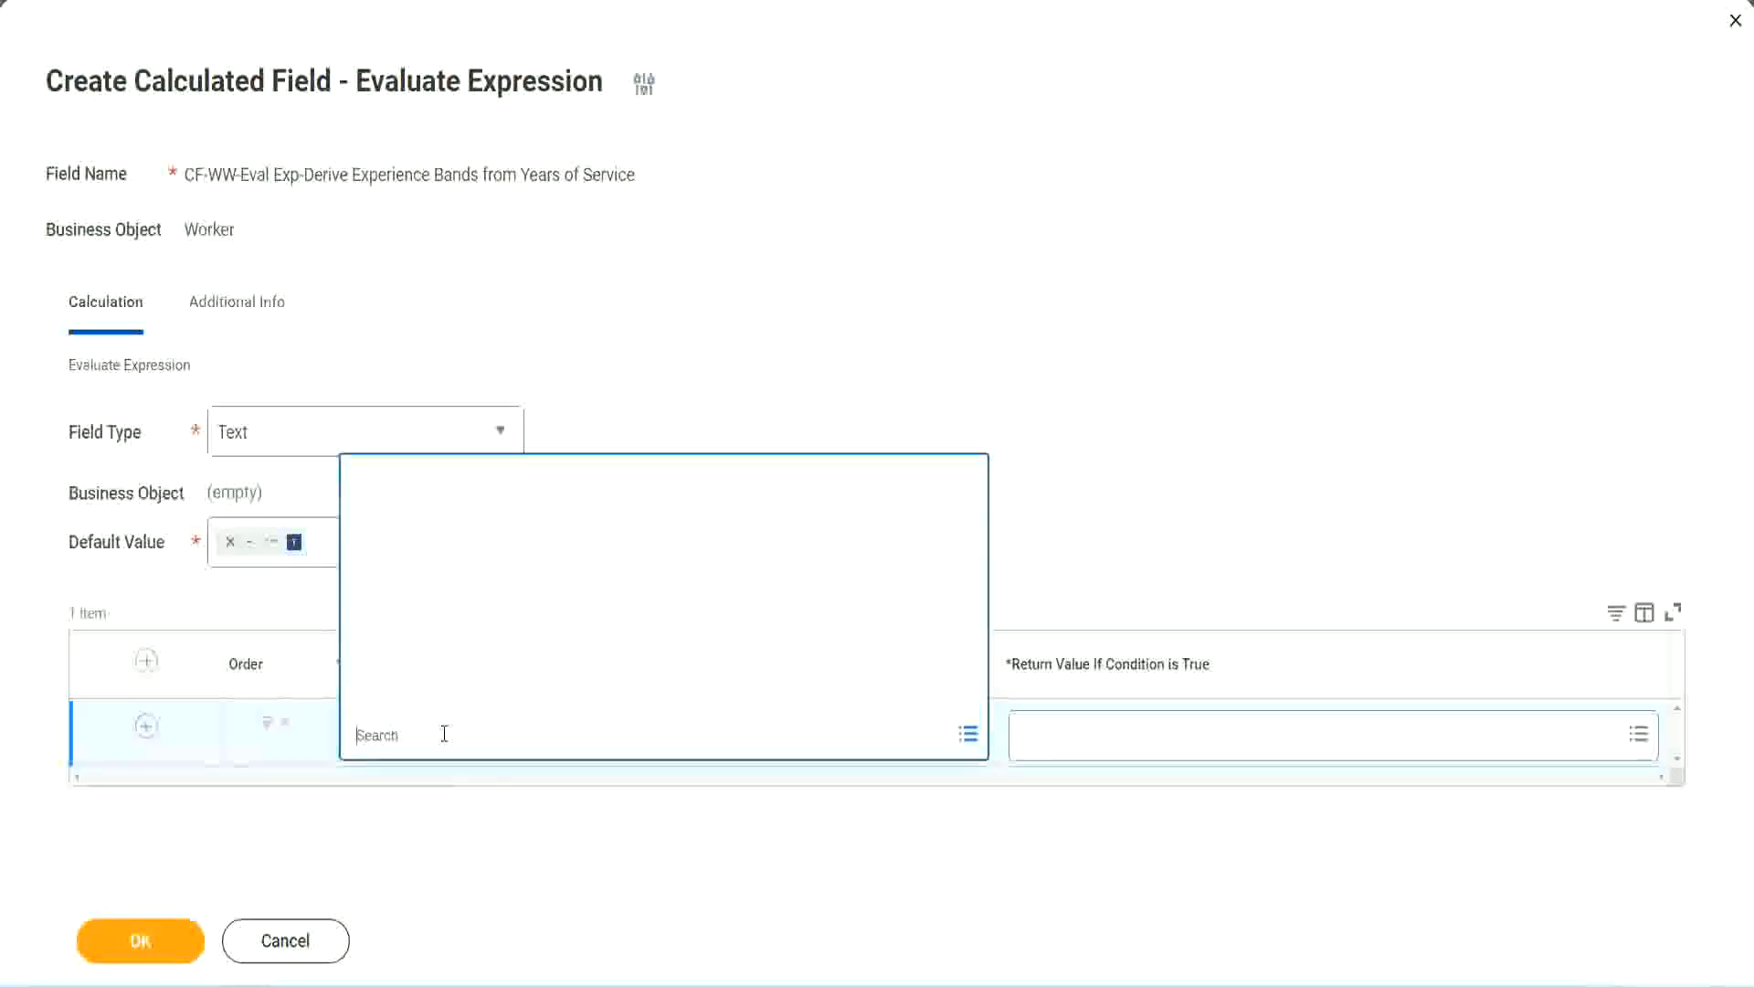
key(ctrl+v)
key(Return)
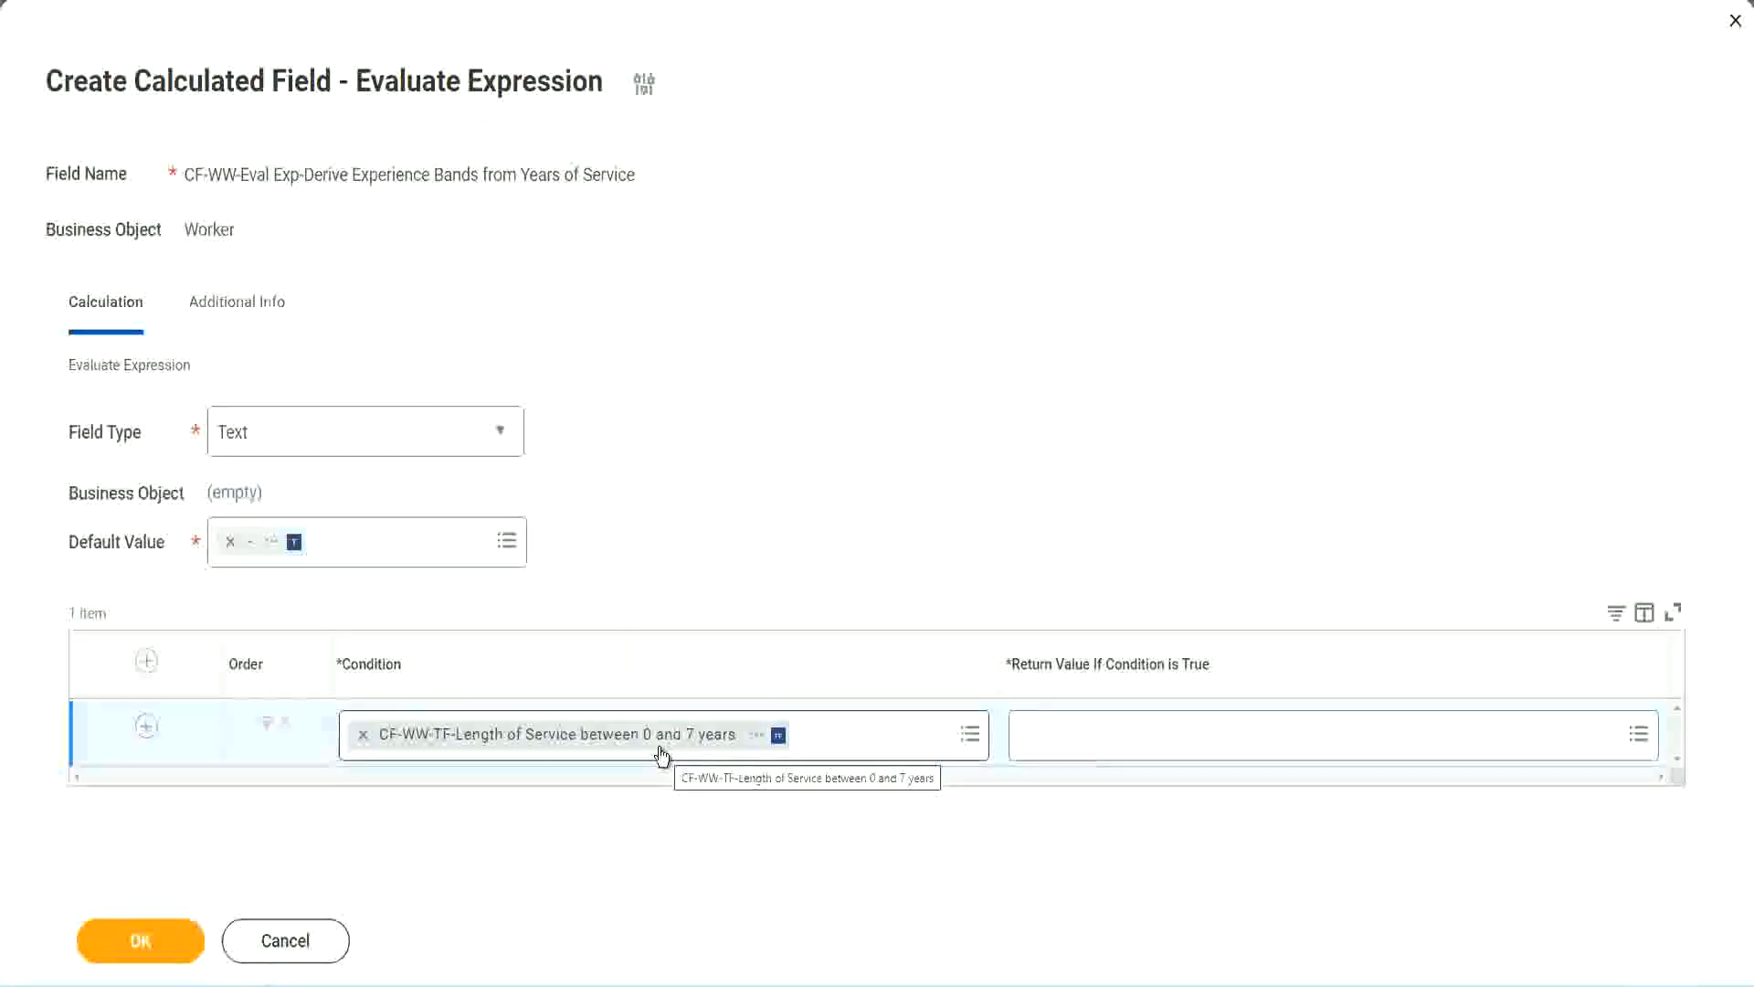
click(1142, 749)
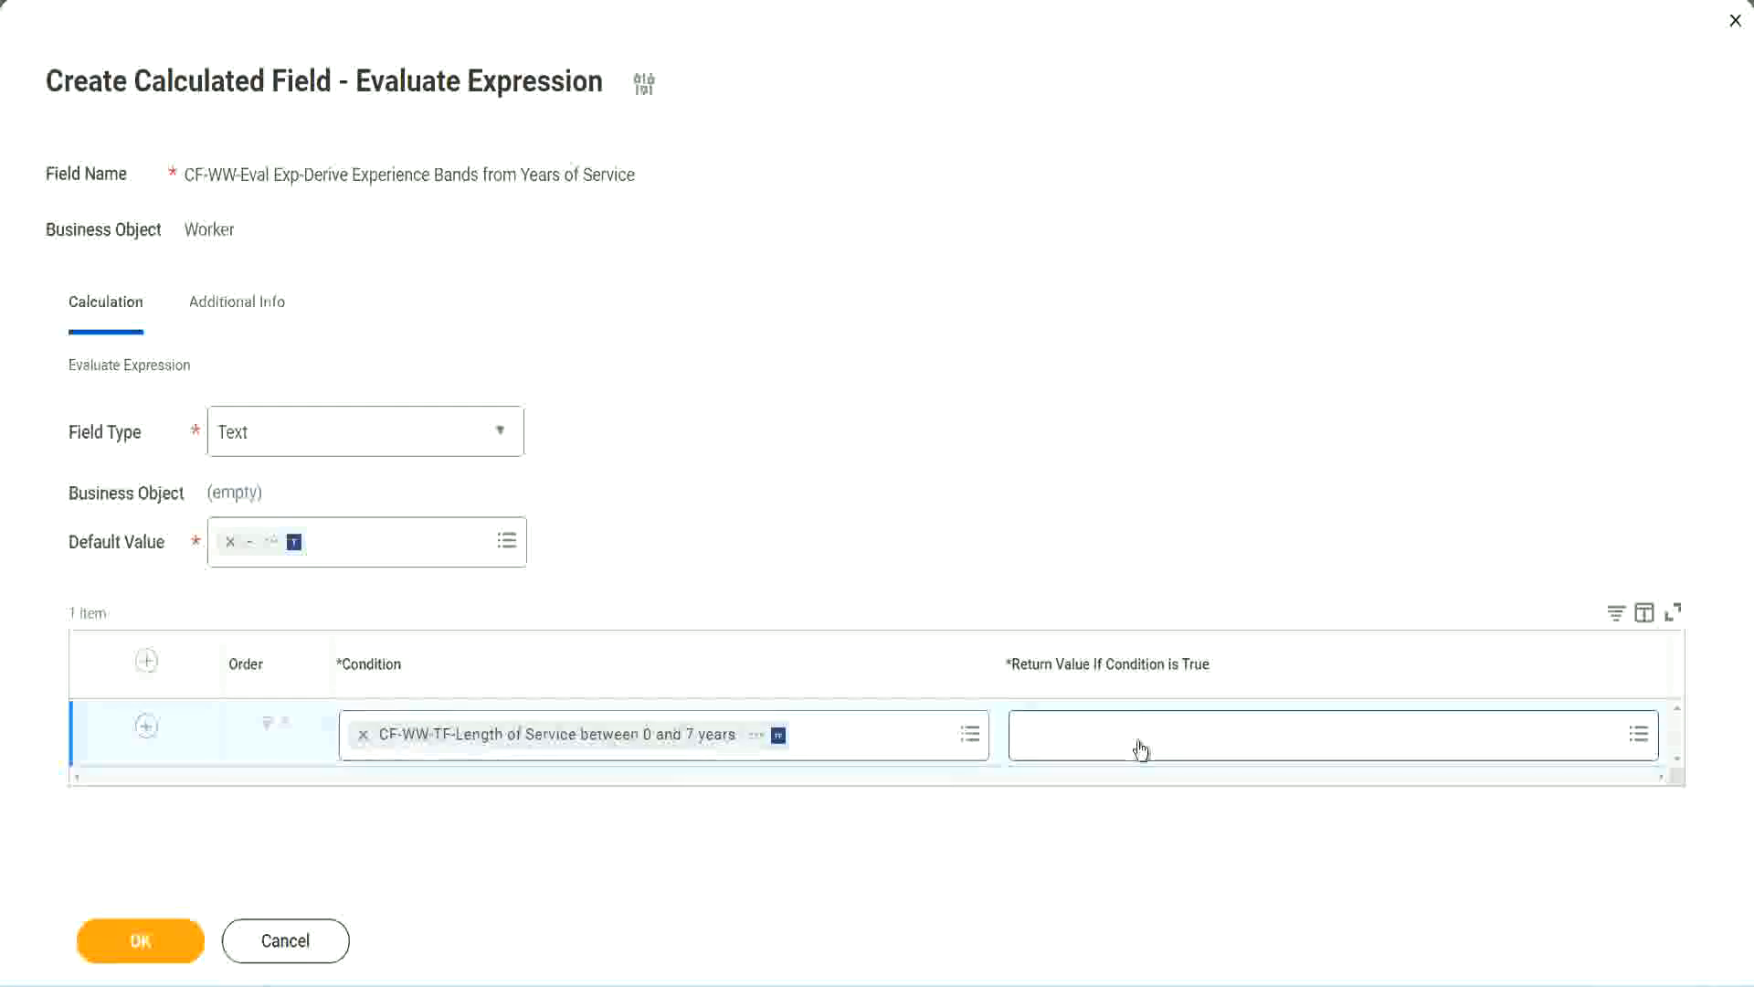
click(1141, 750)
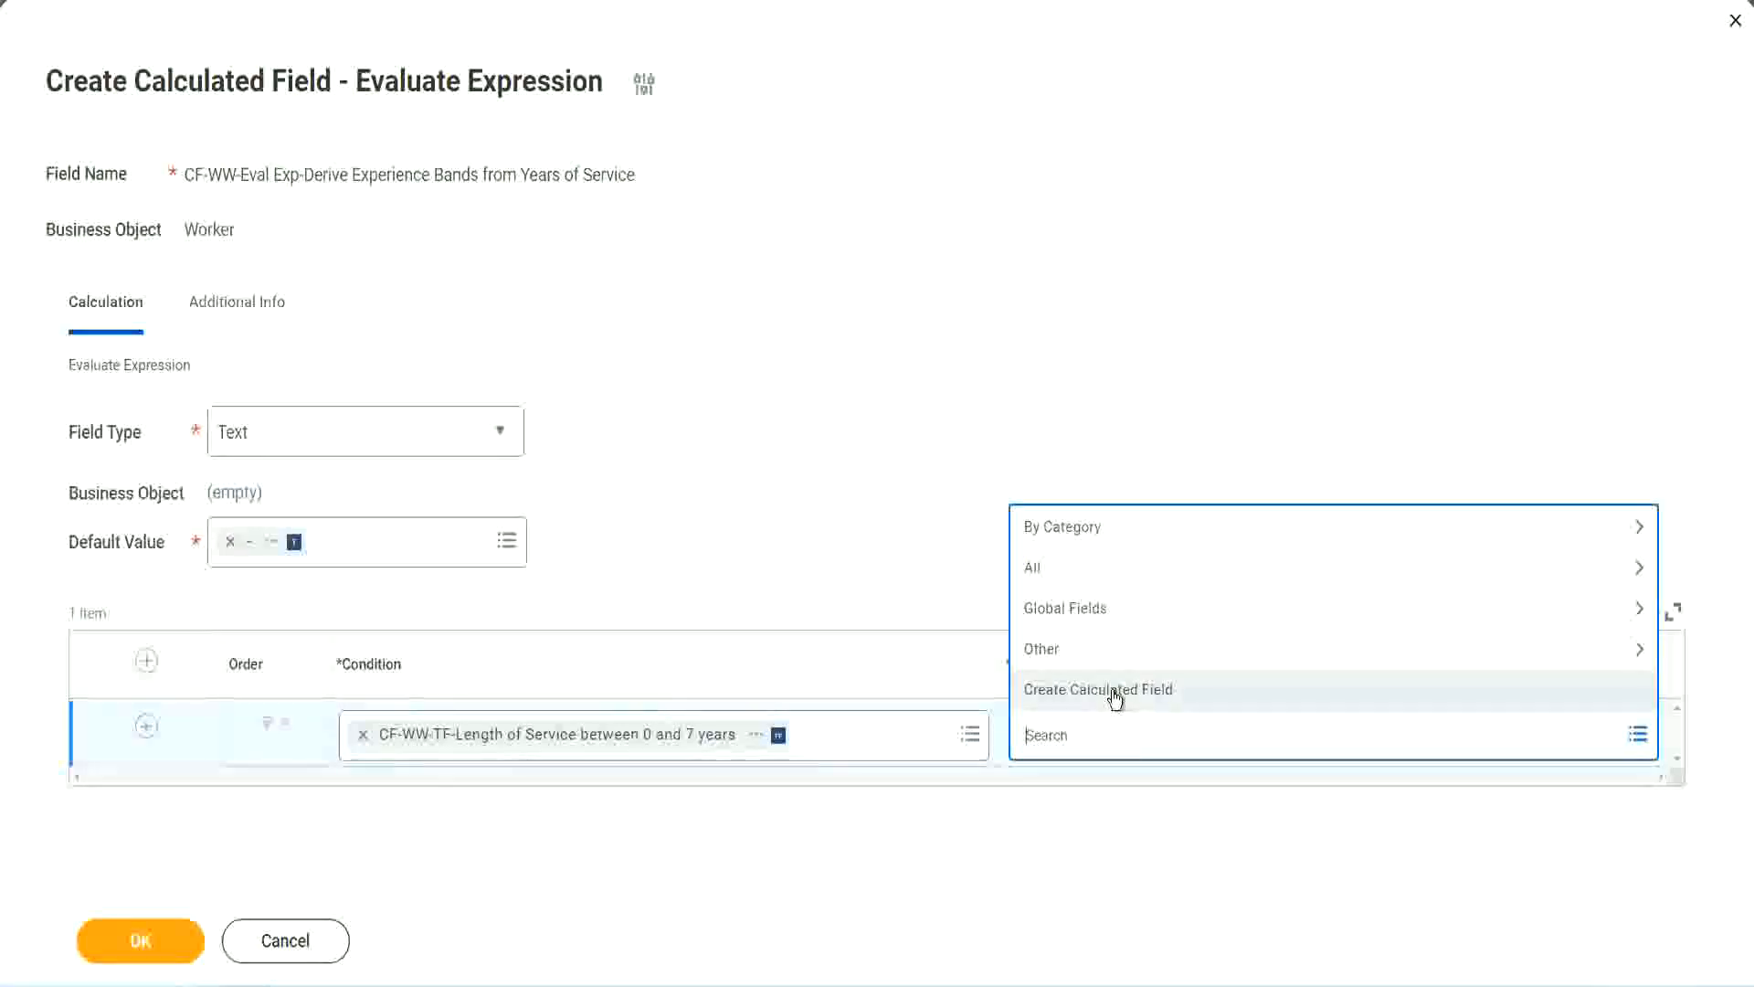
click(1017, 455)
click(1057, 745)
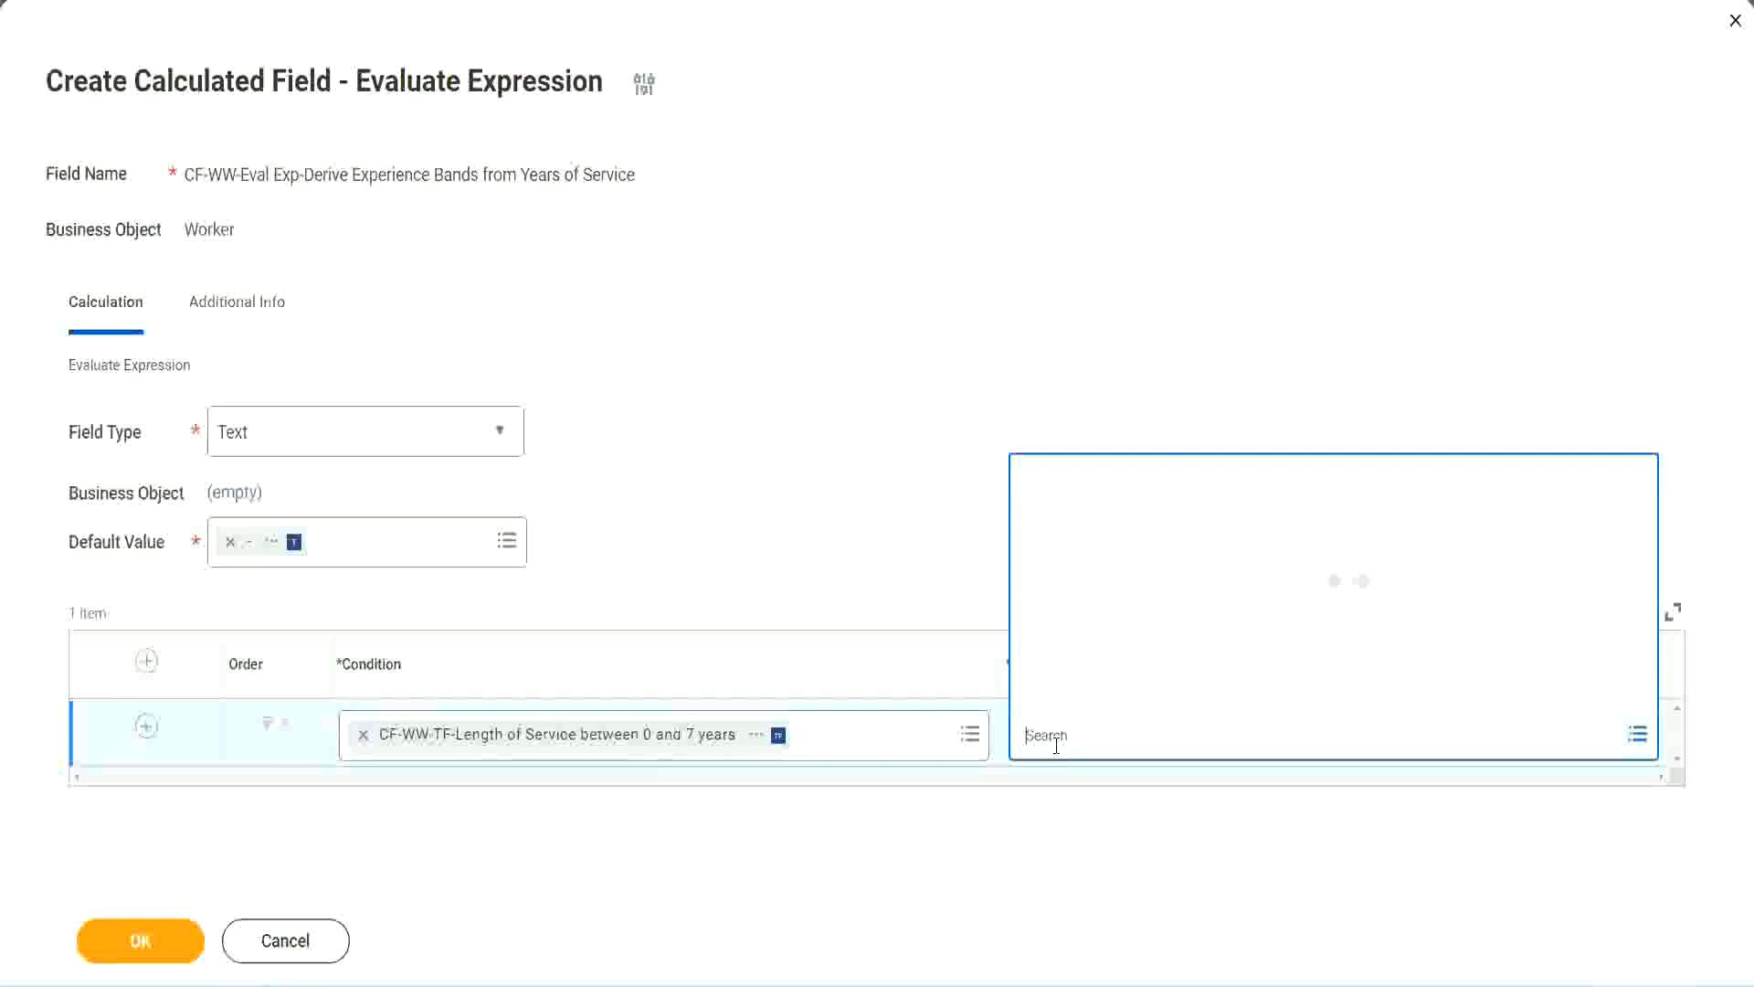
text(Amaterue)
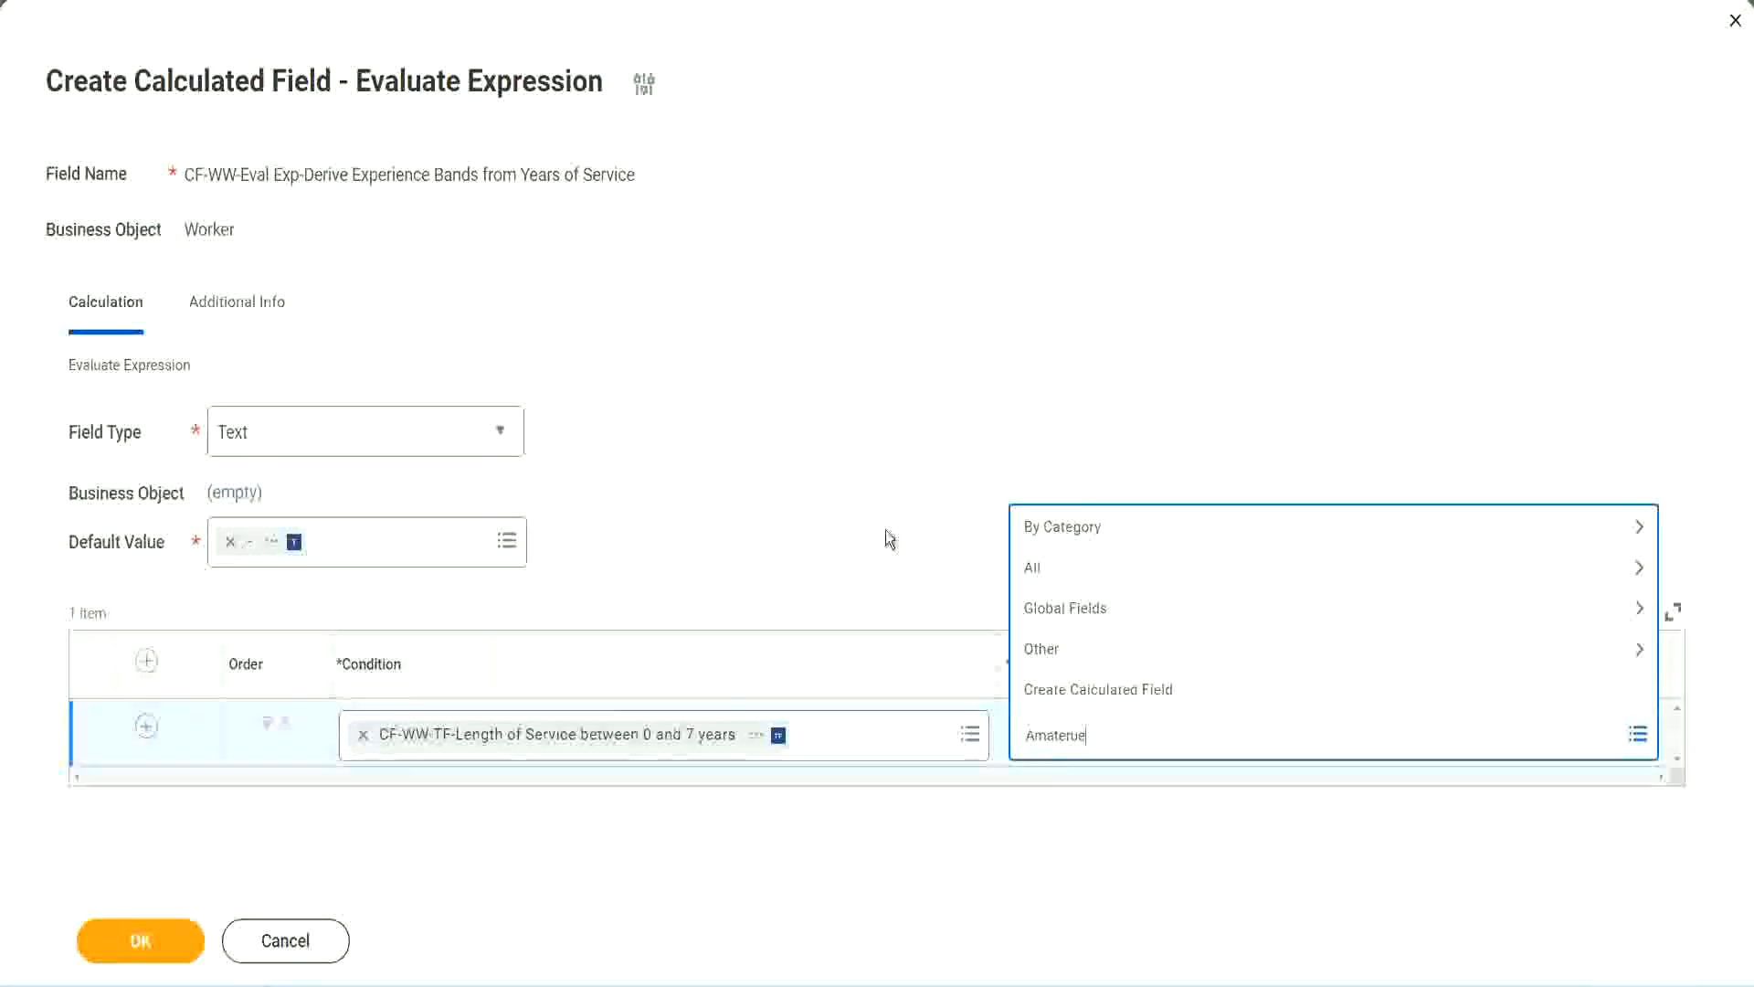
click(885, 531)
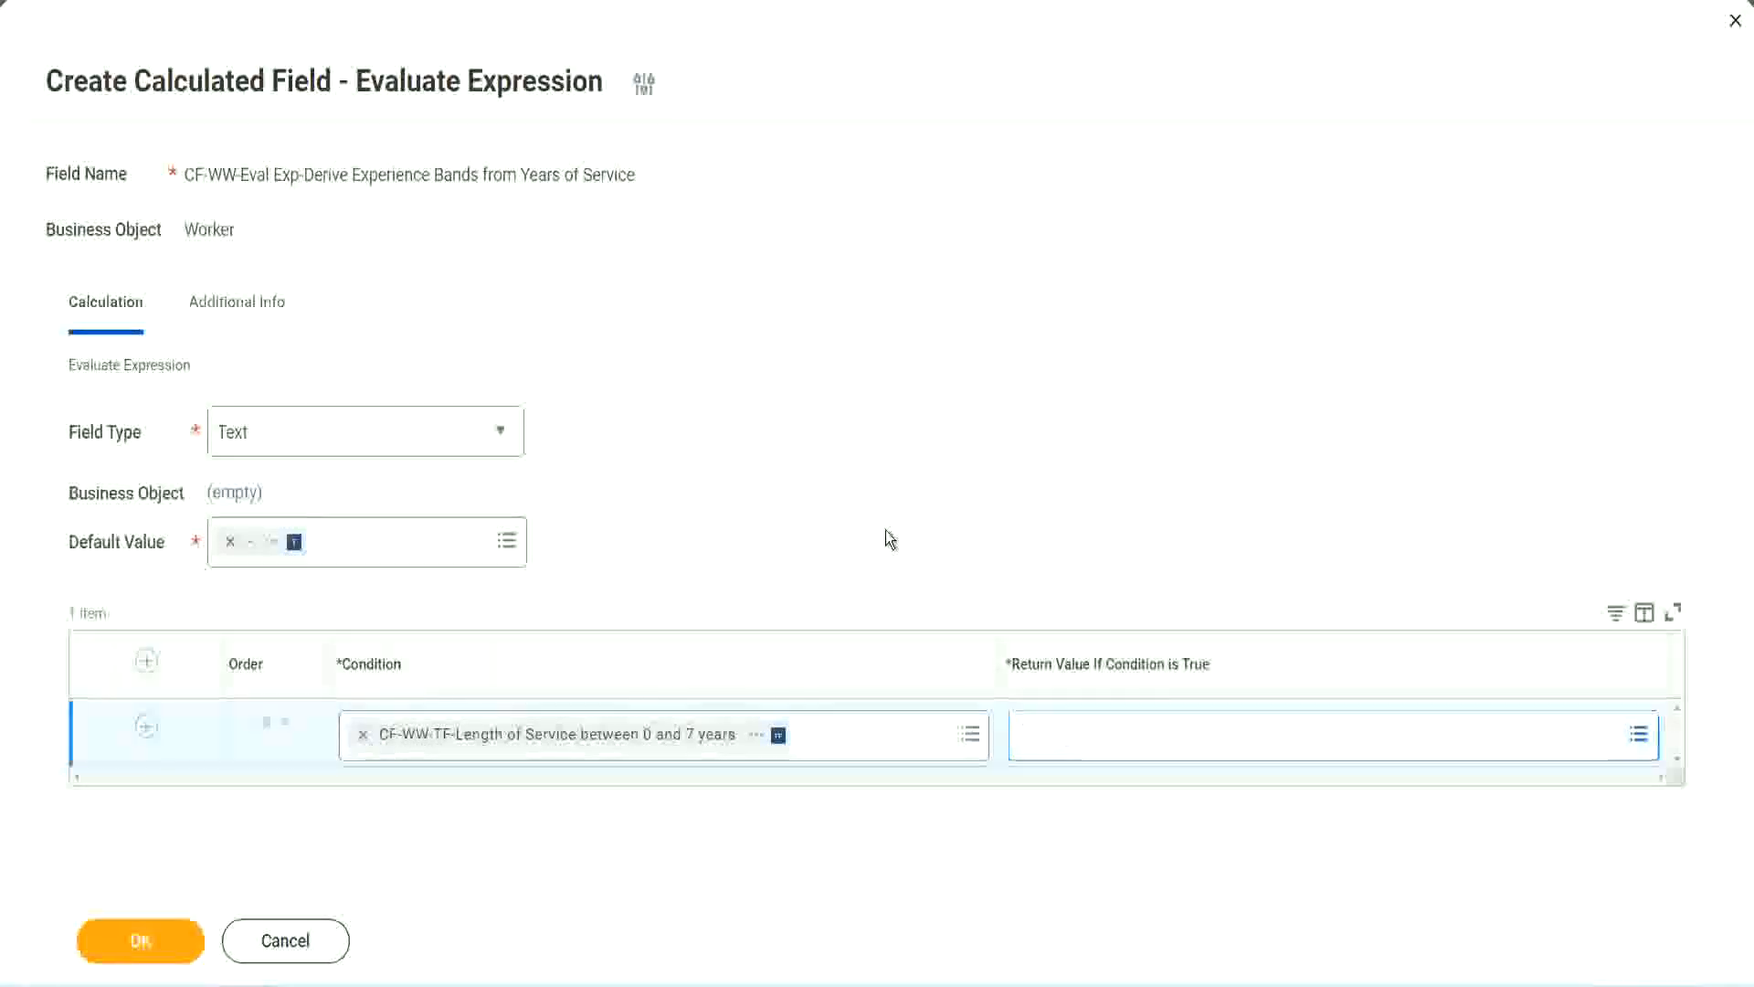
click(1106, 751)
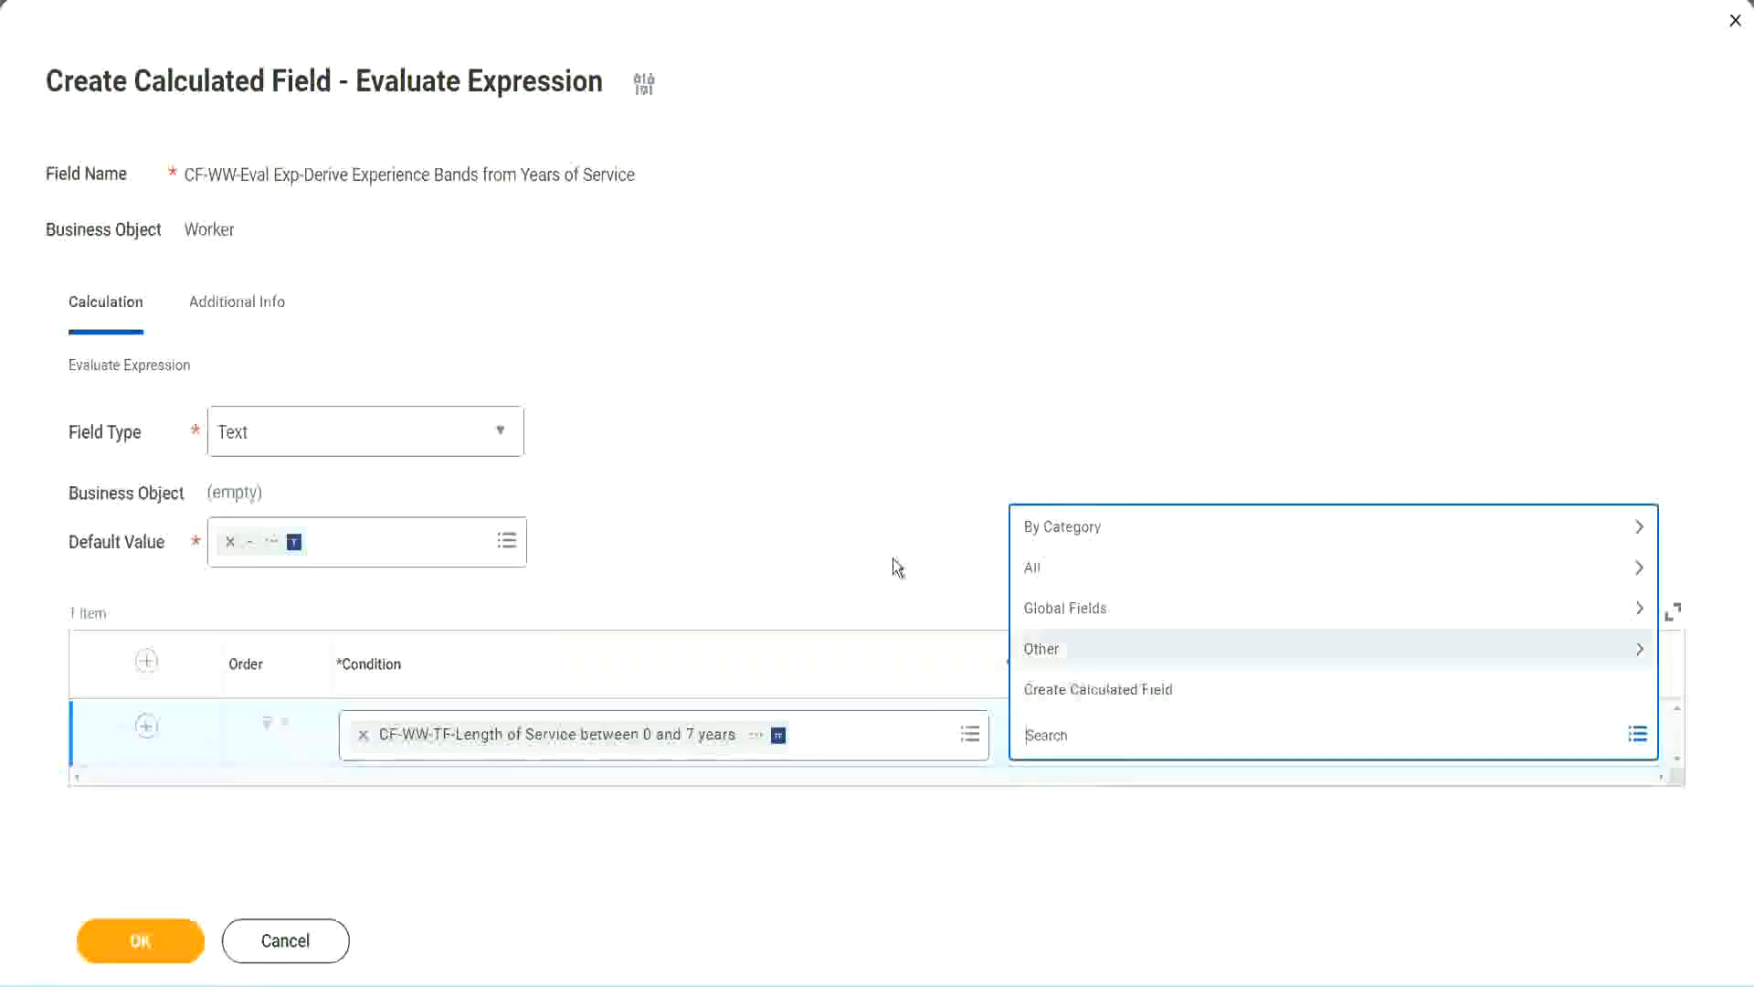
click(884, 531)
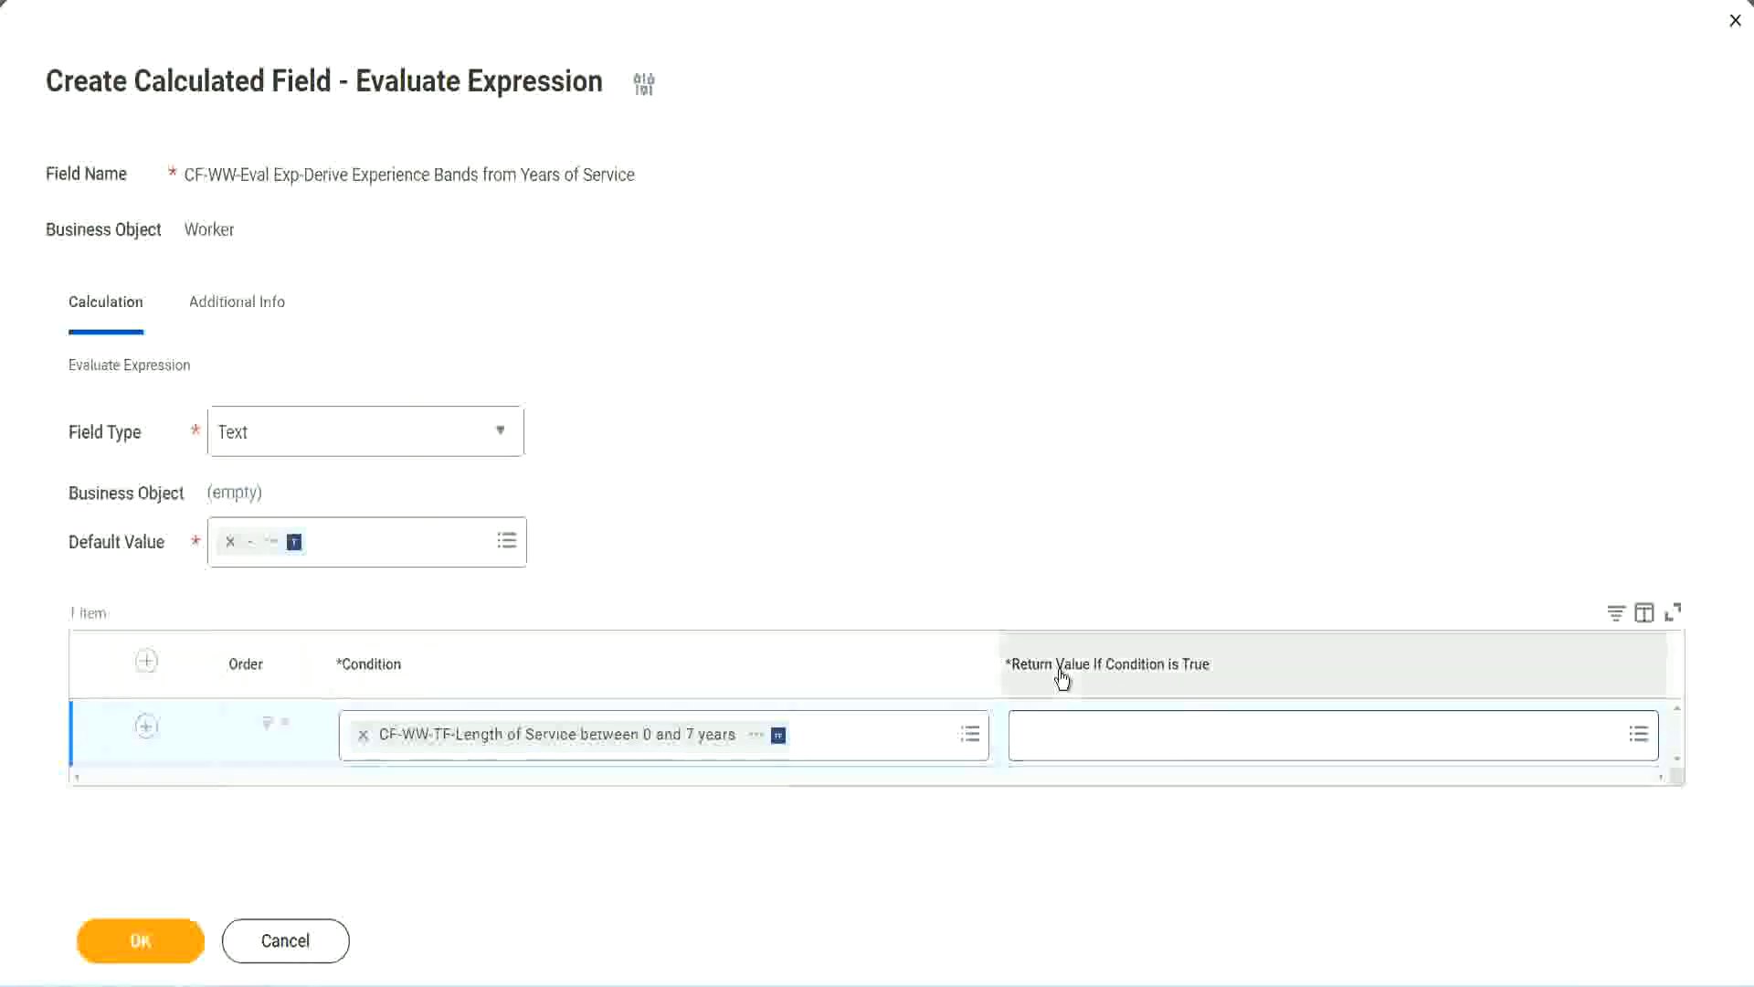
Start a new calculated field for the first row's return value and name it CF-WW-TC-Amateur.
click(1138, 740)
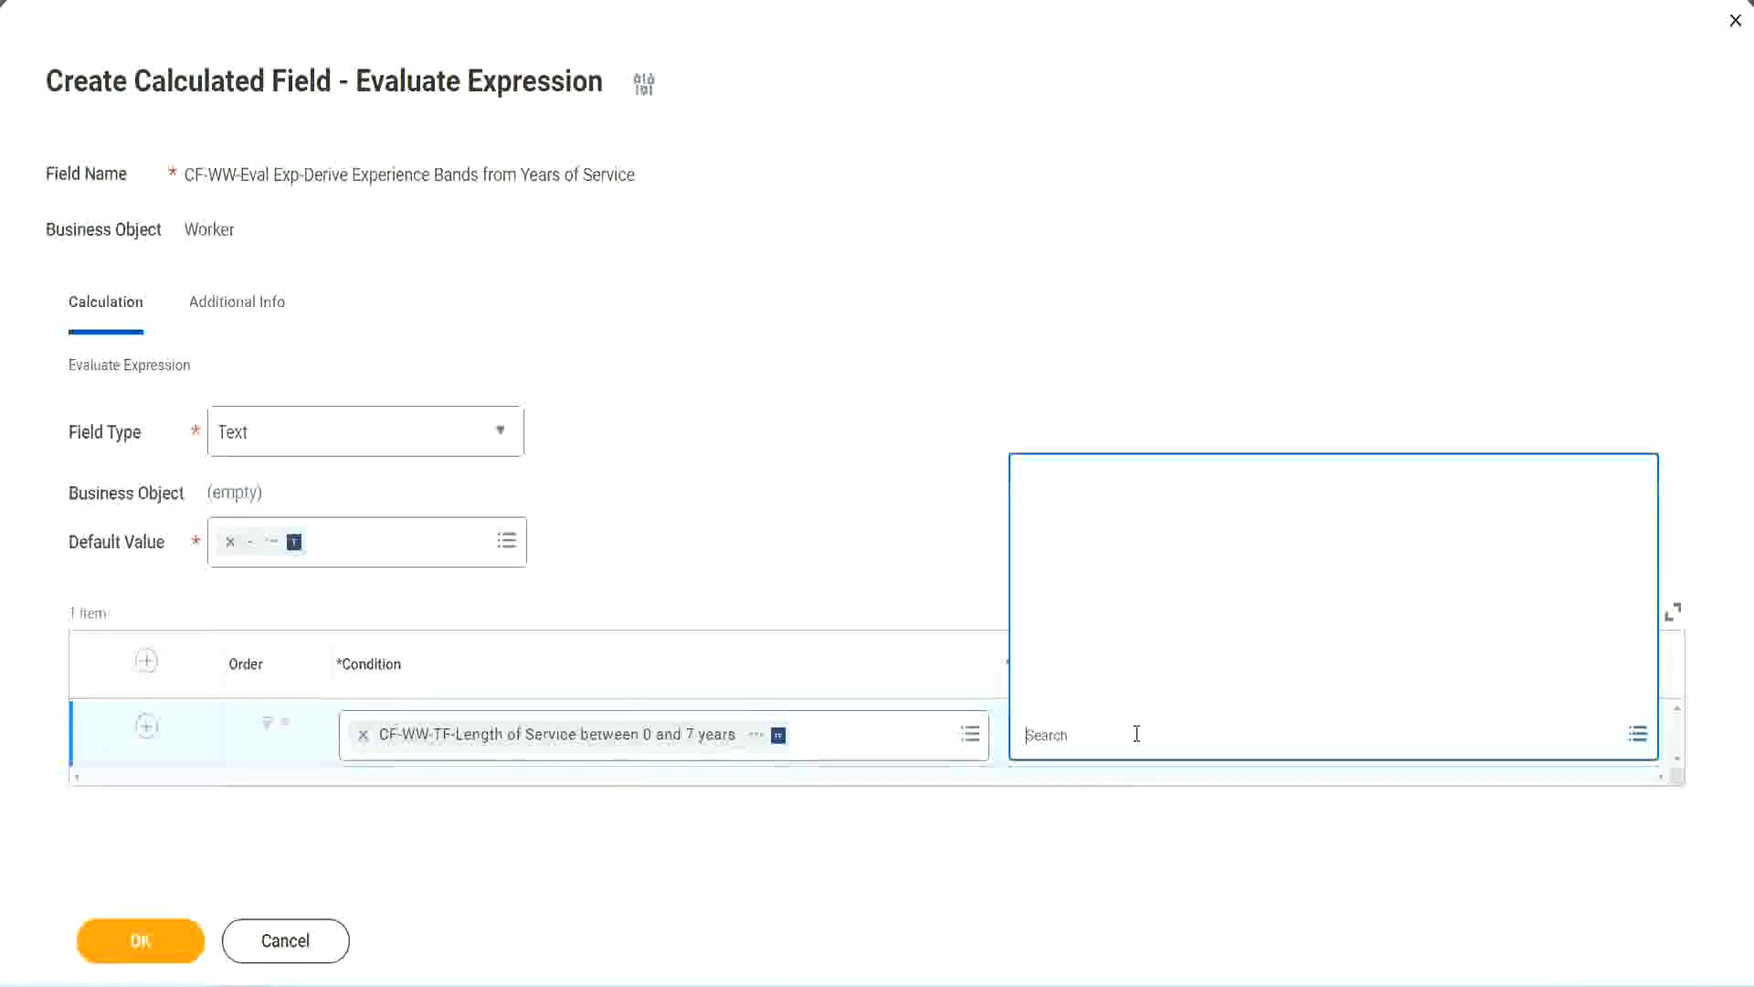
click(1124, 692)
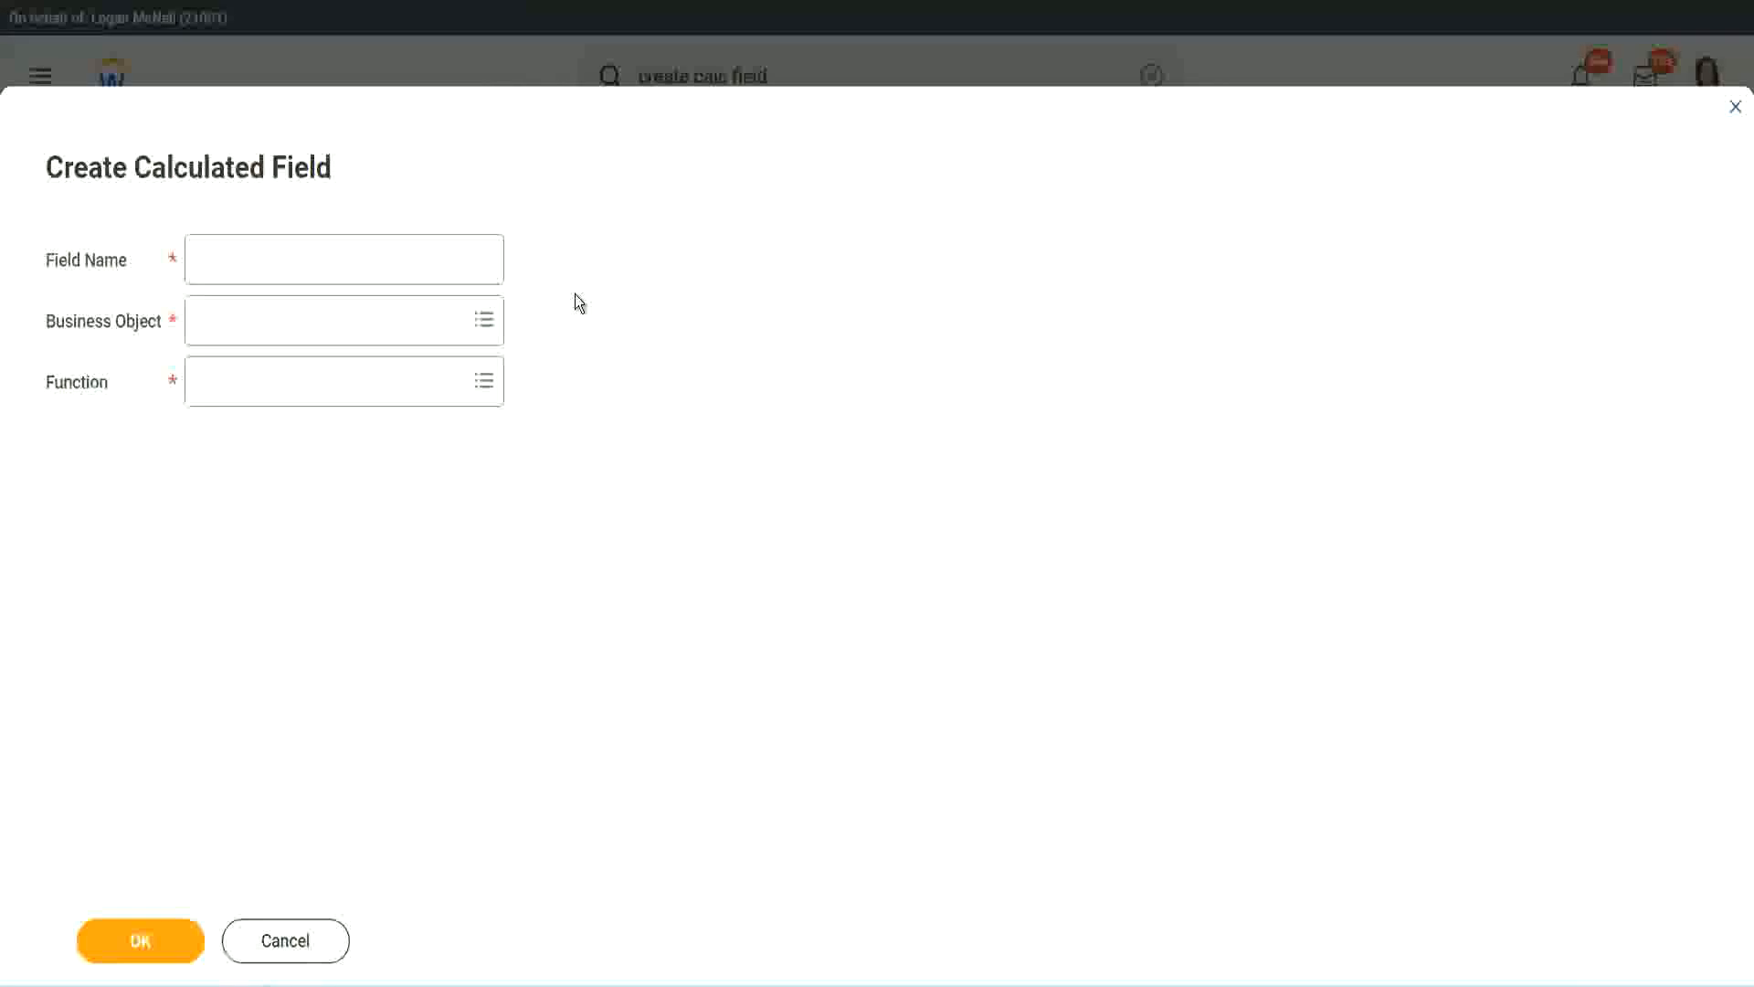
click(212, 261)
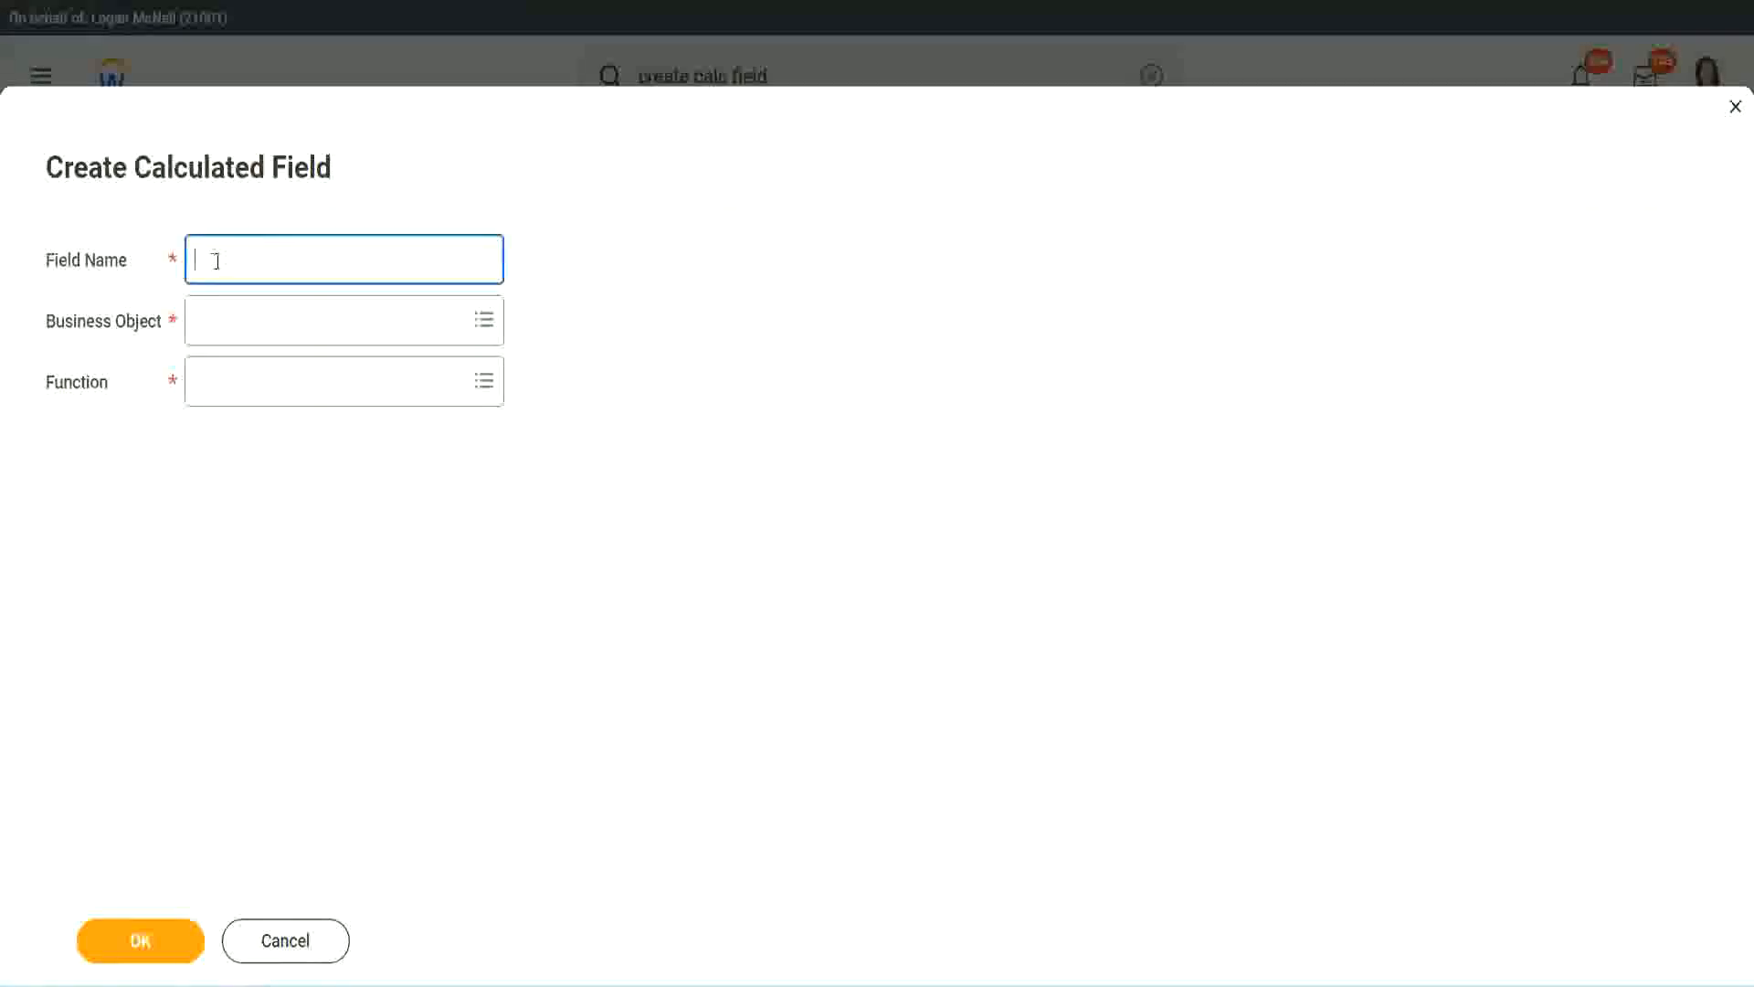
text(CFTC-Amateur)
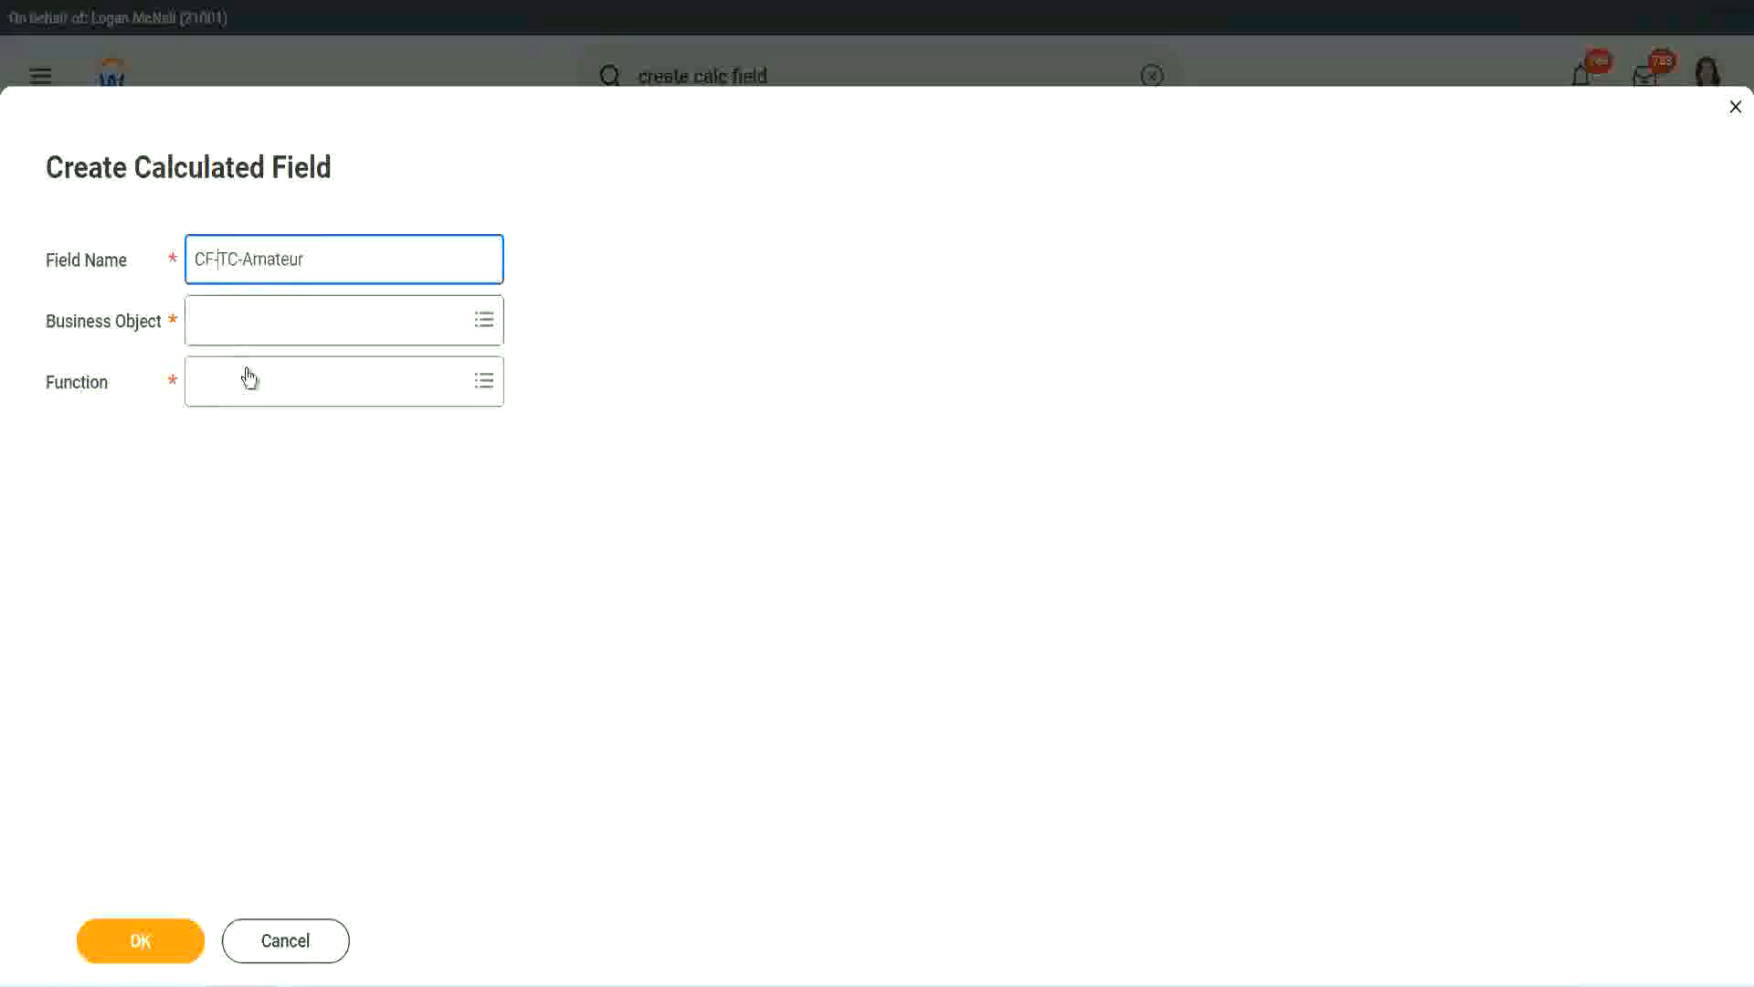
text(WW-)
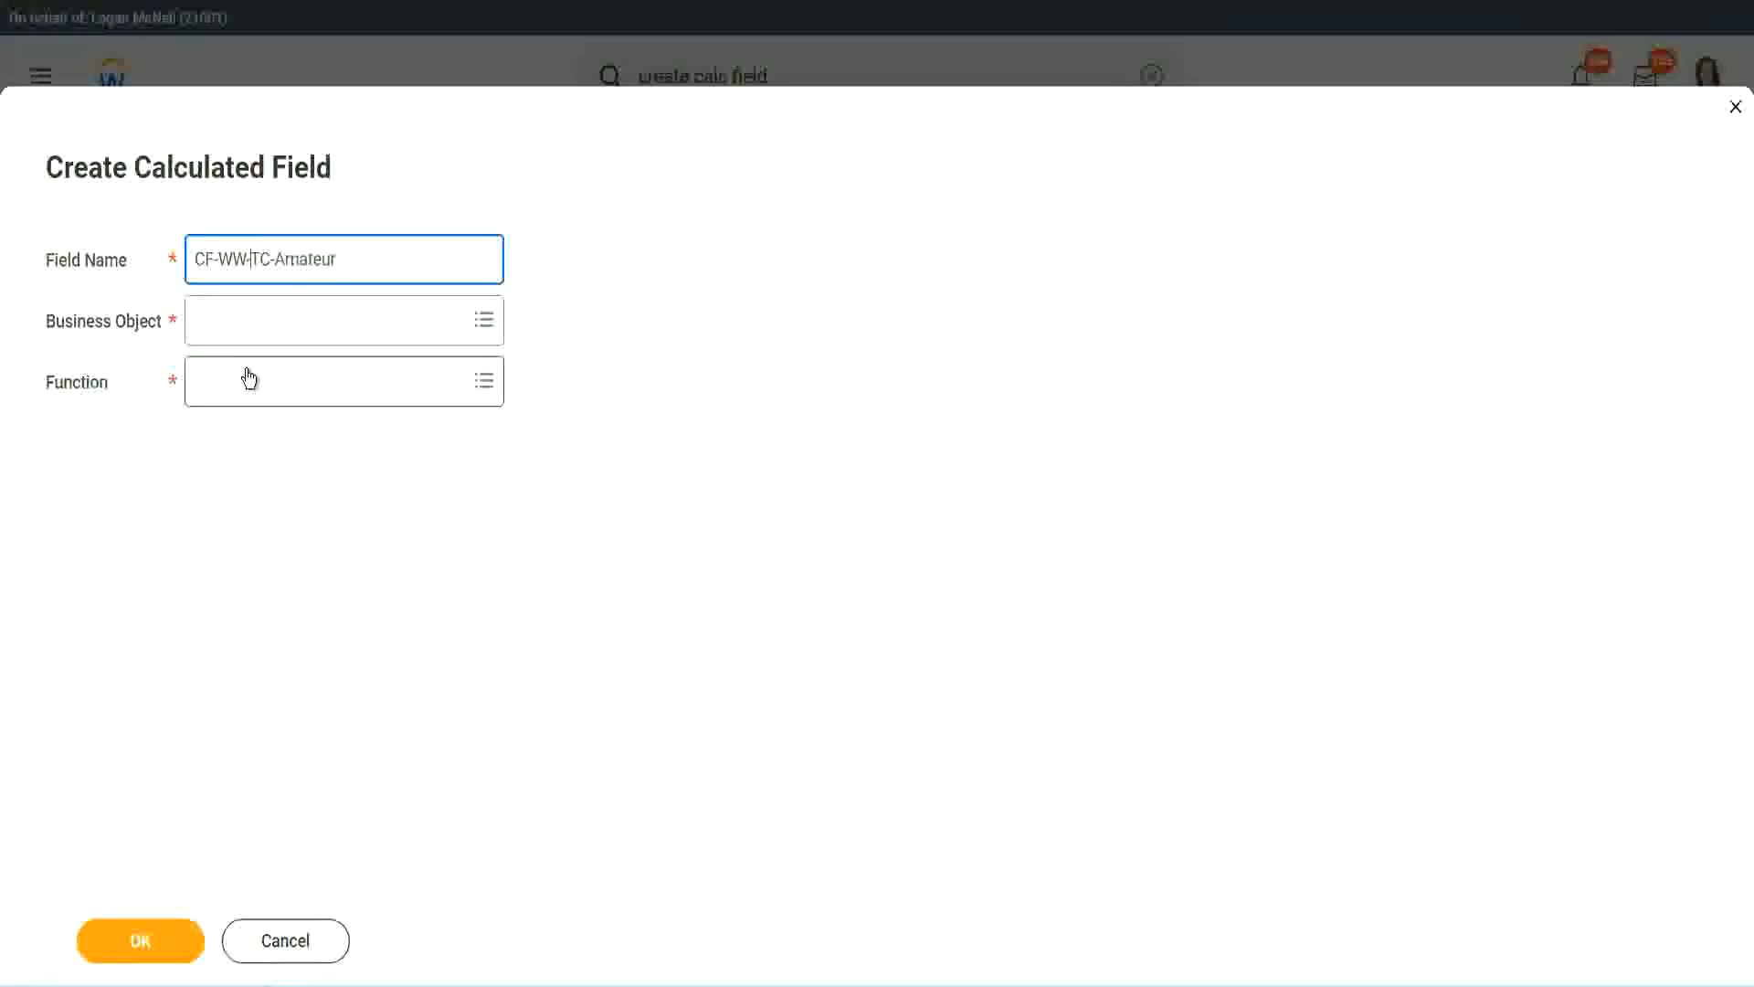
Set the new calculated field's business object to Global.
click(248, 321)
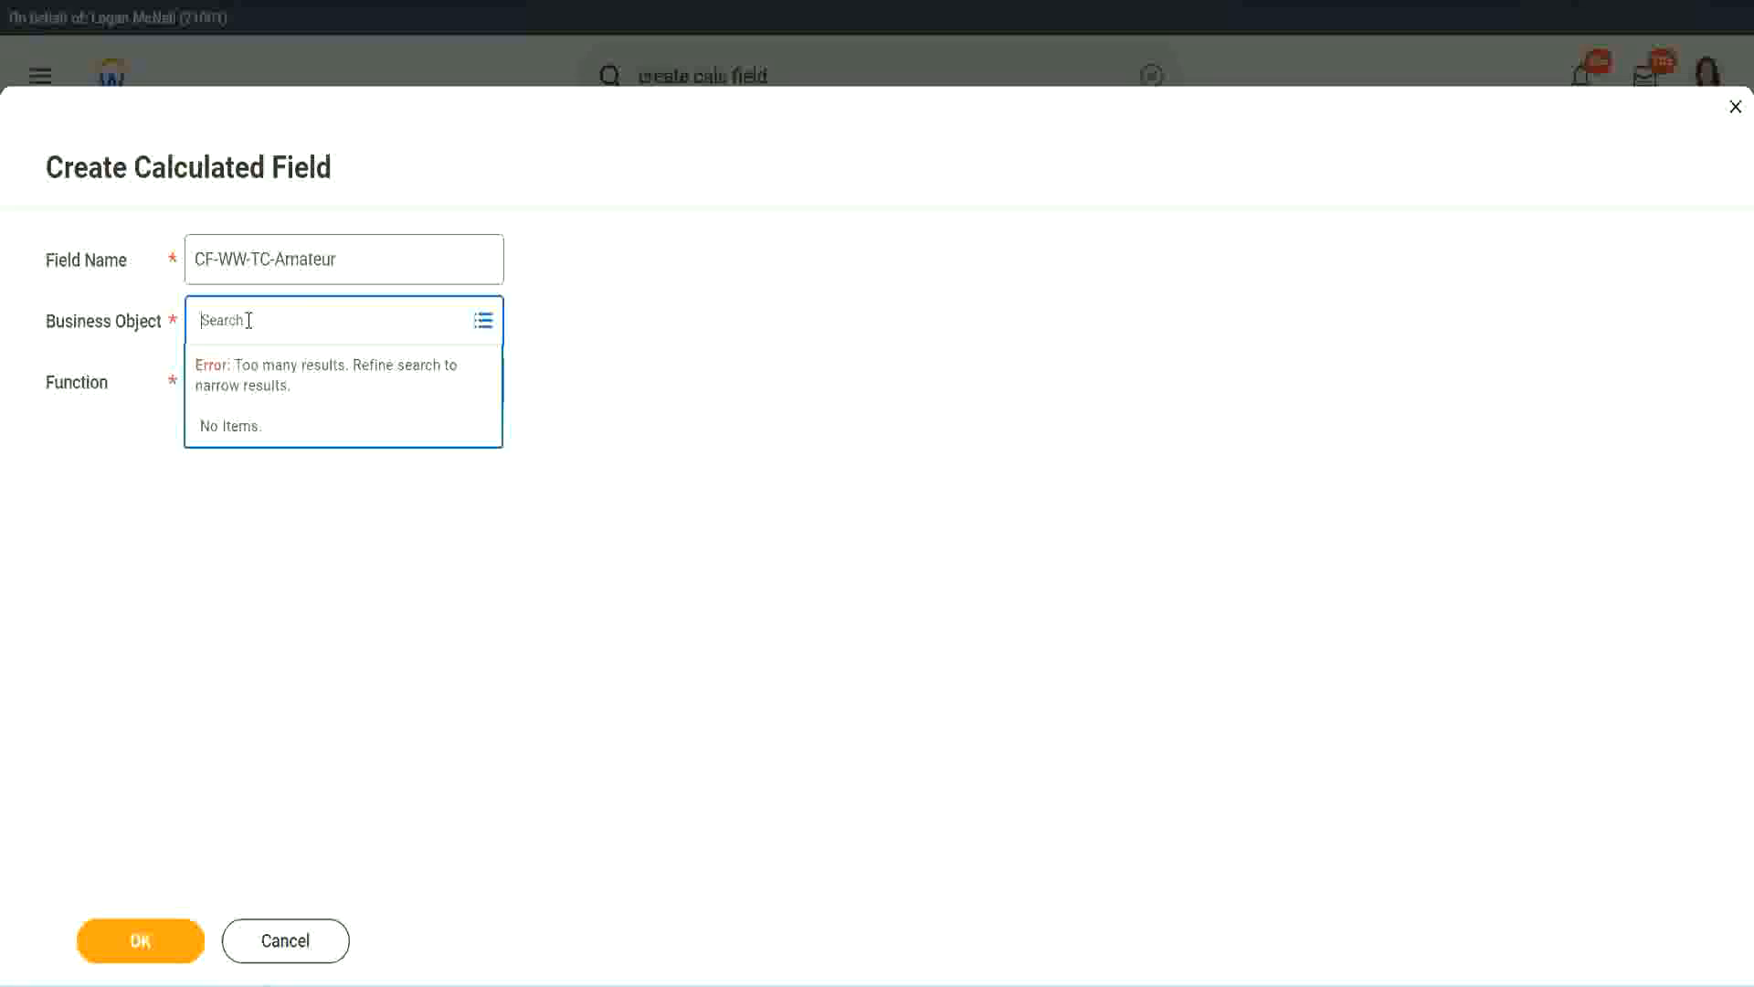
text(worker)
key(BackSpace)
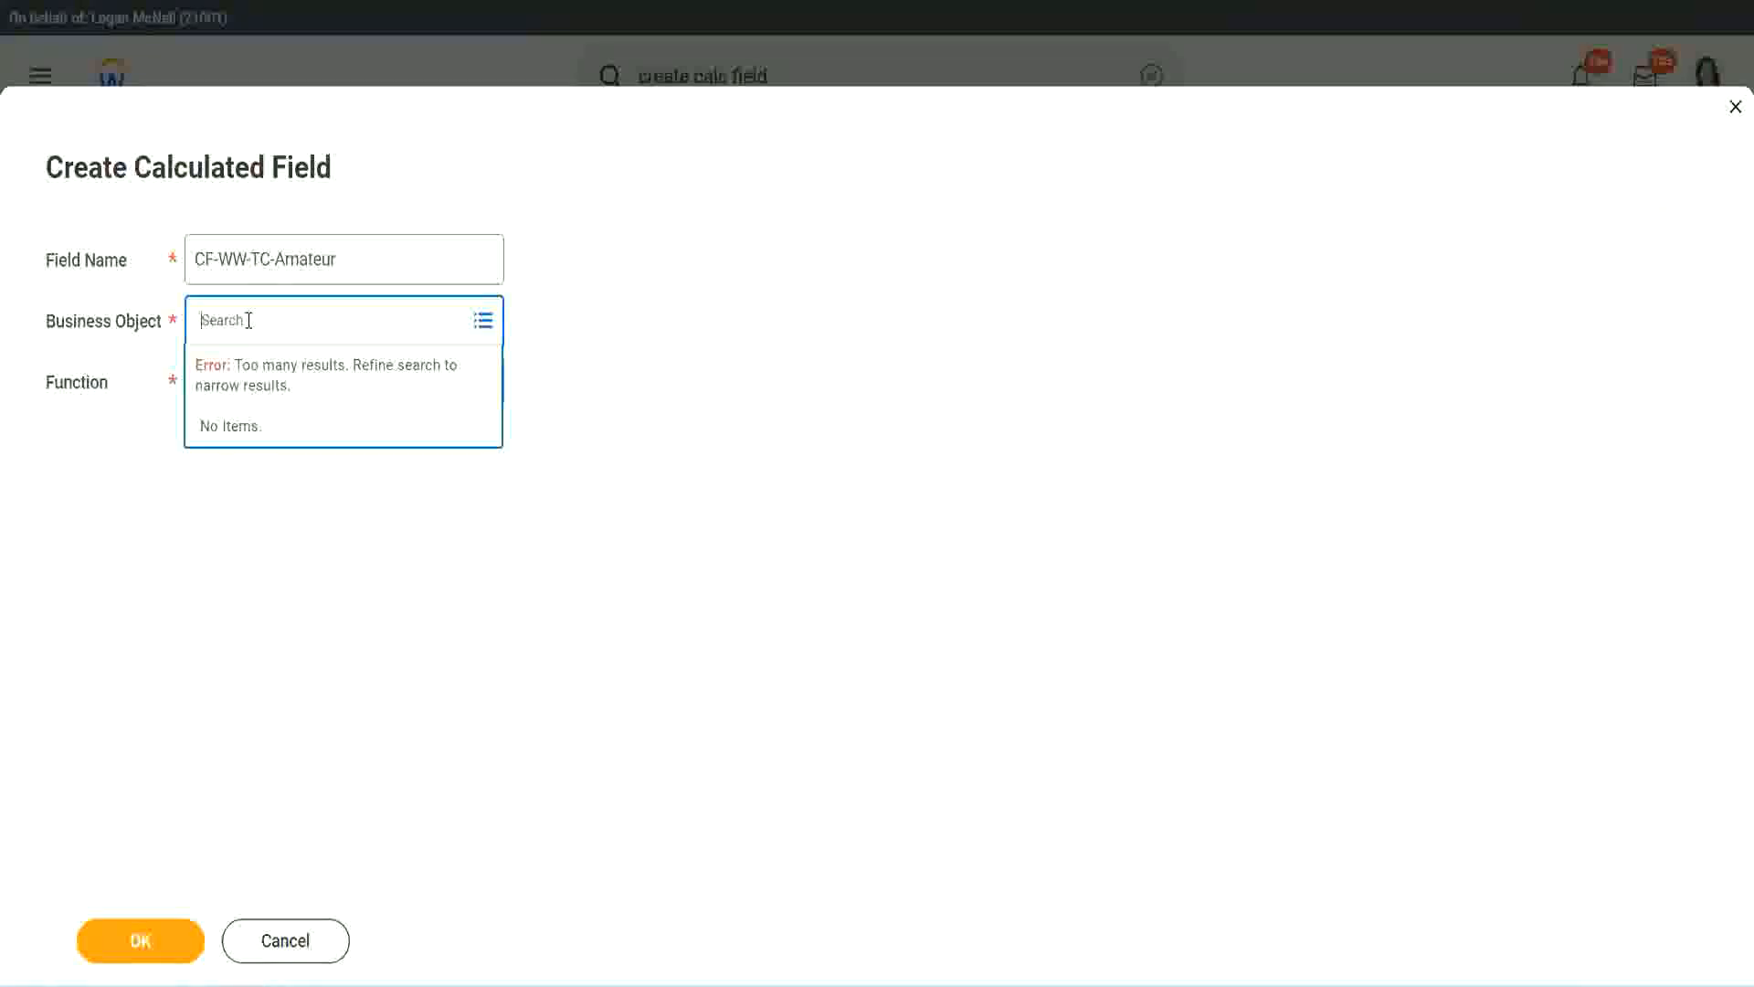
text(globa)
text(l)
key(Return)
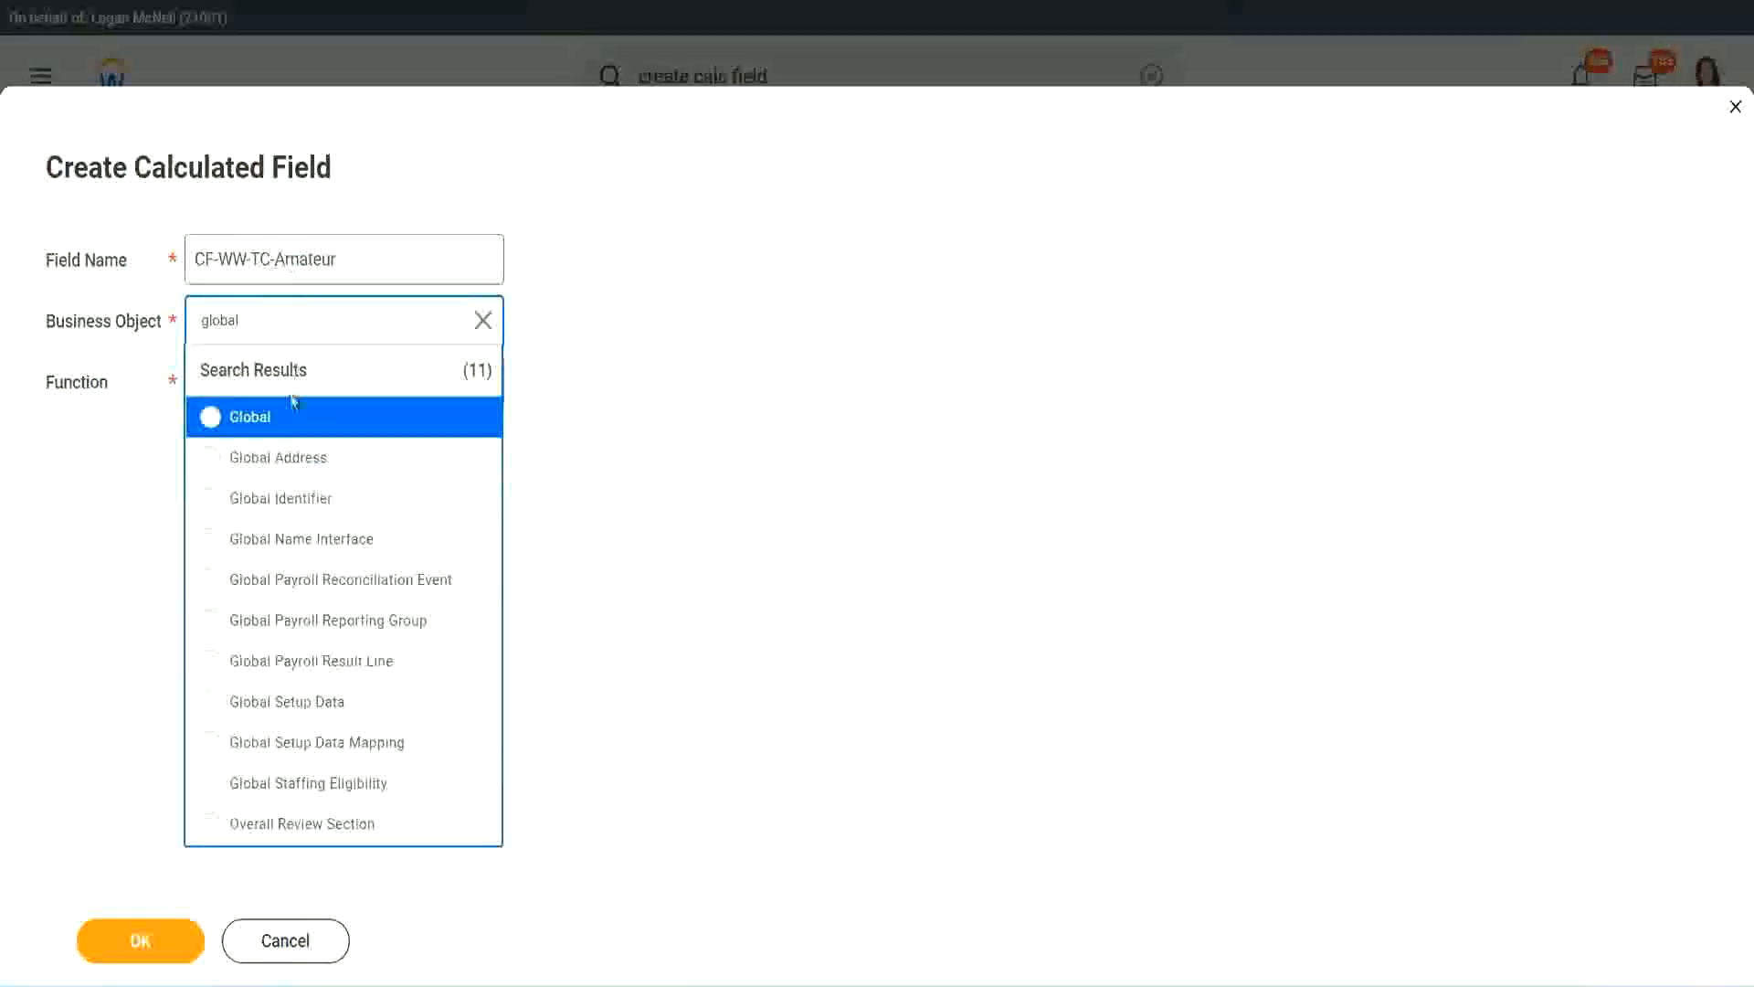
click(272, 428)
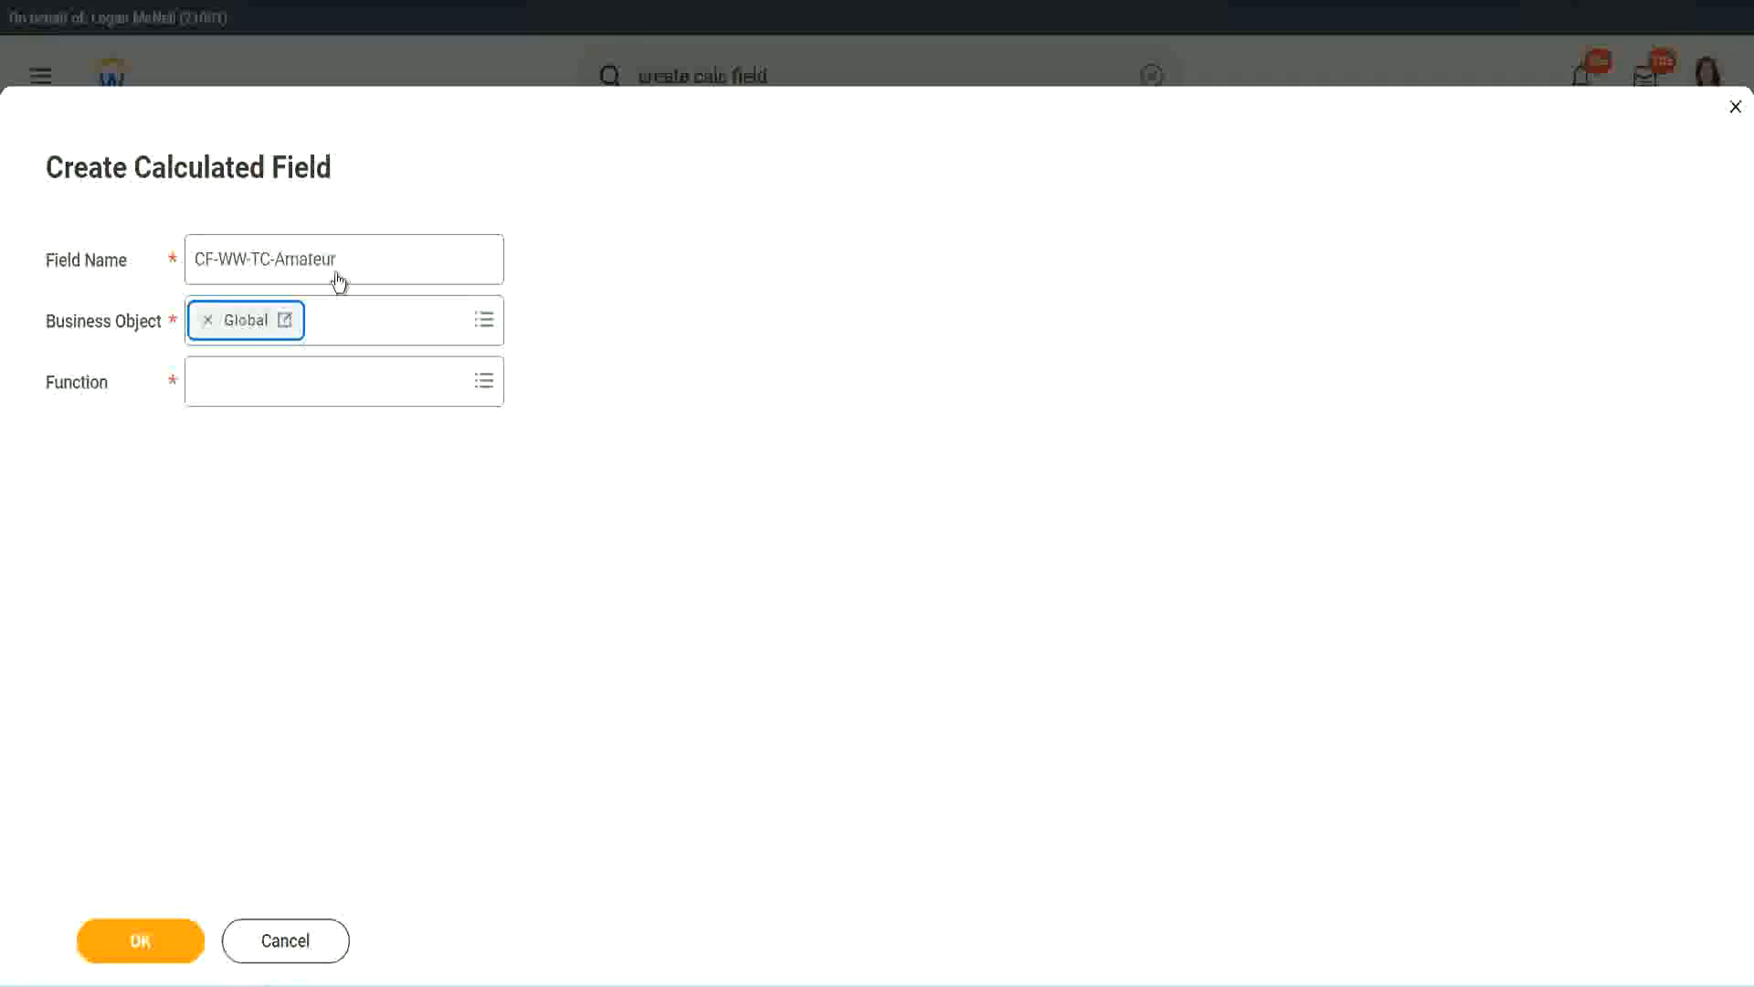
Copy the word Amateur from the end of the new calculated field's name.
triple_click(453, 247)
click(382, 265)
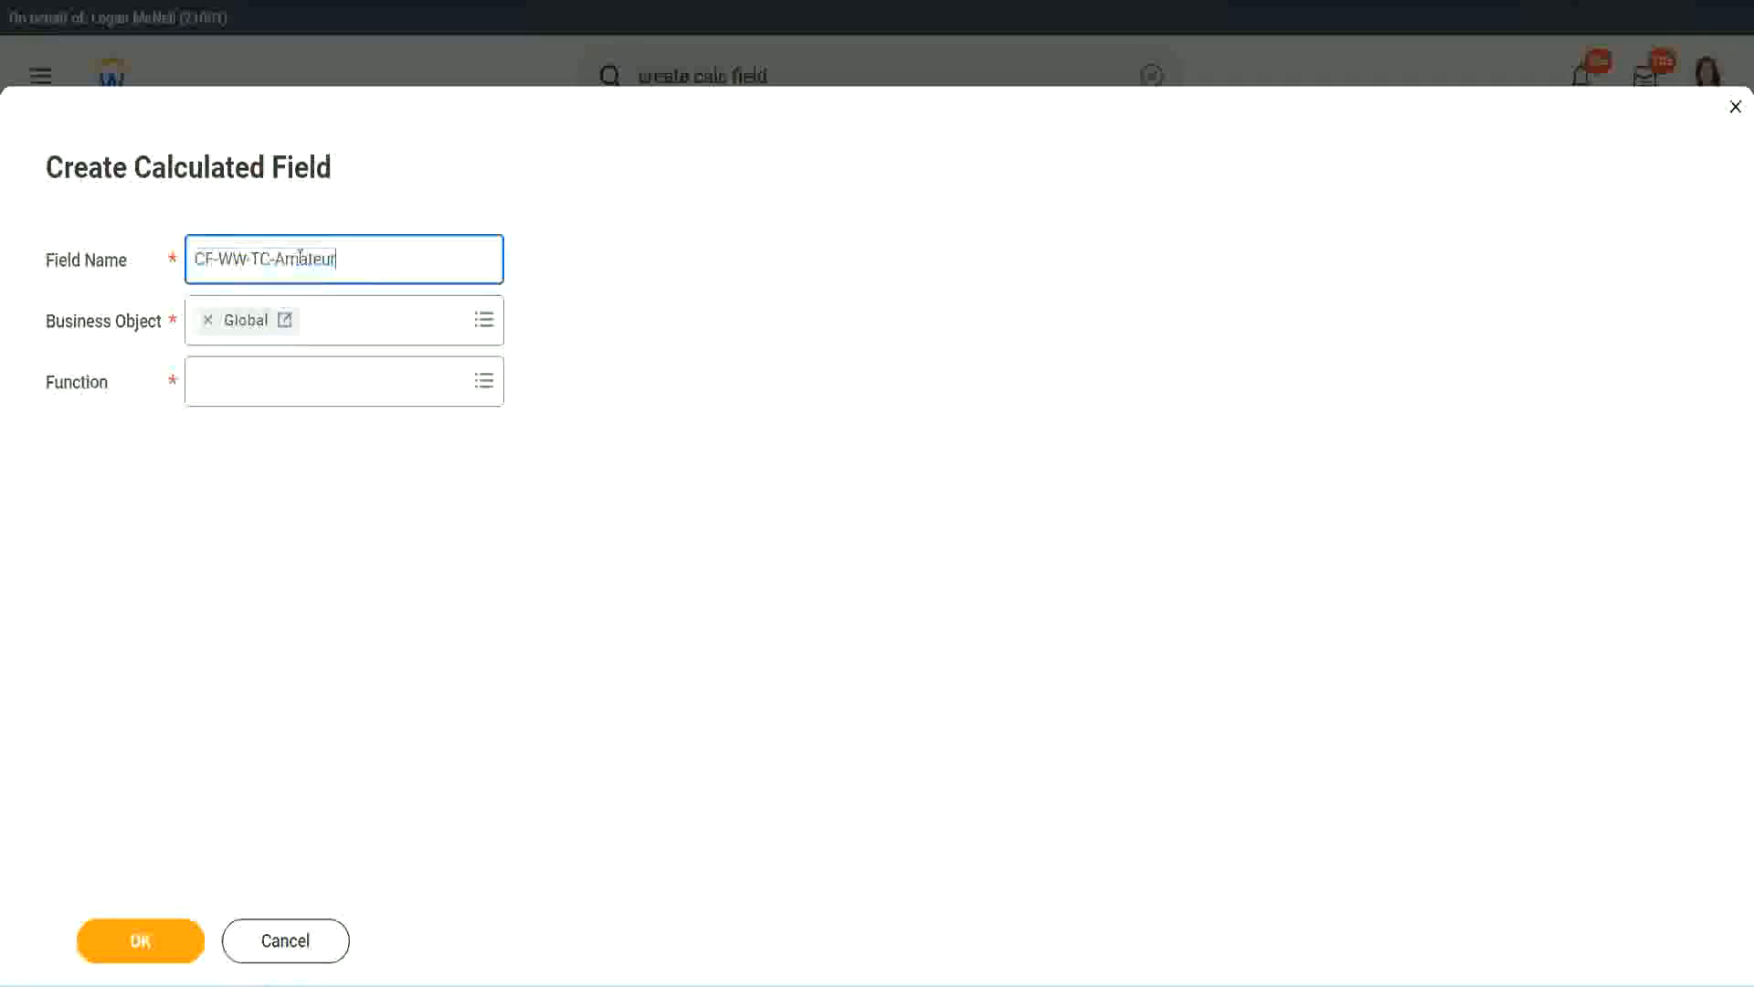
drag(274, 258, 346, 256)
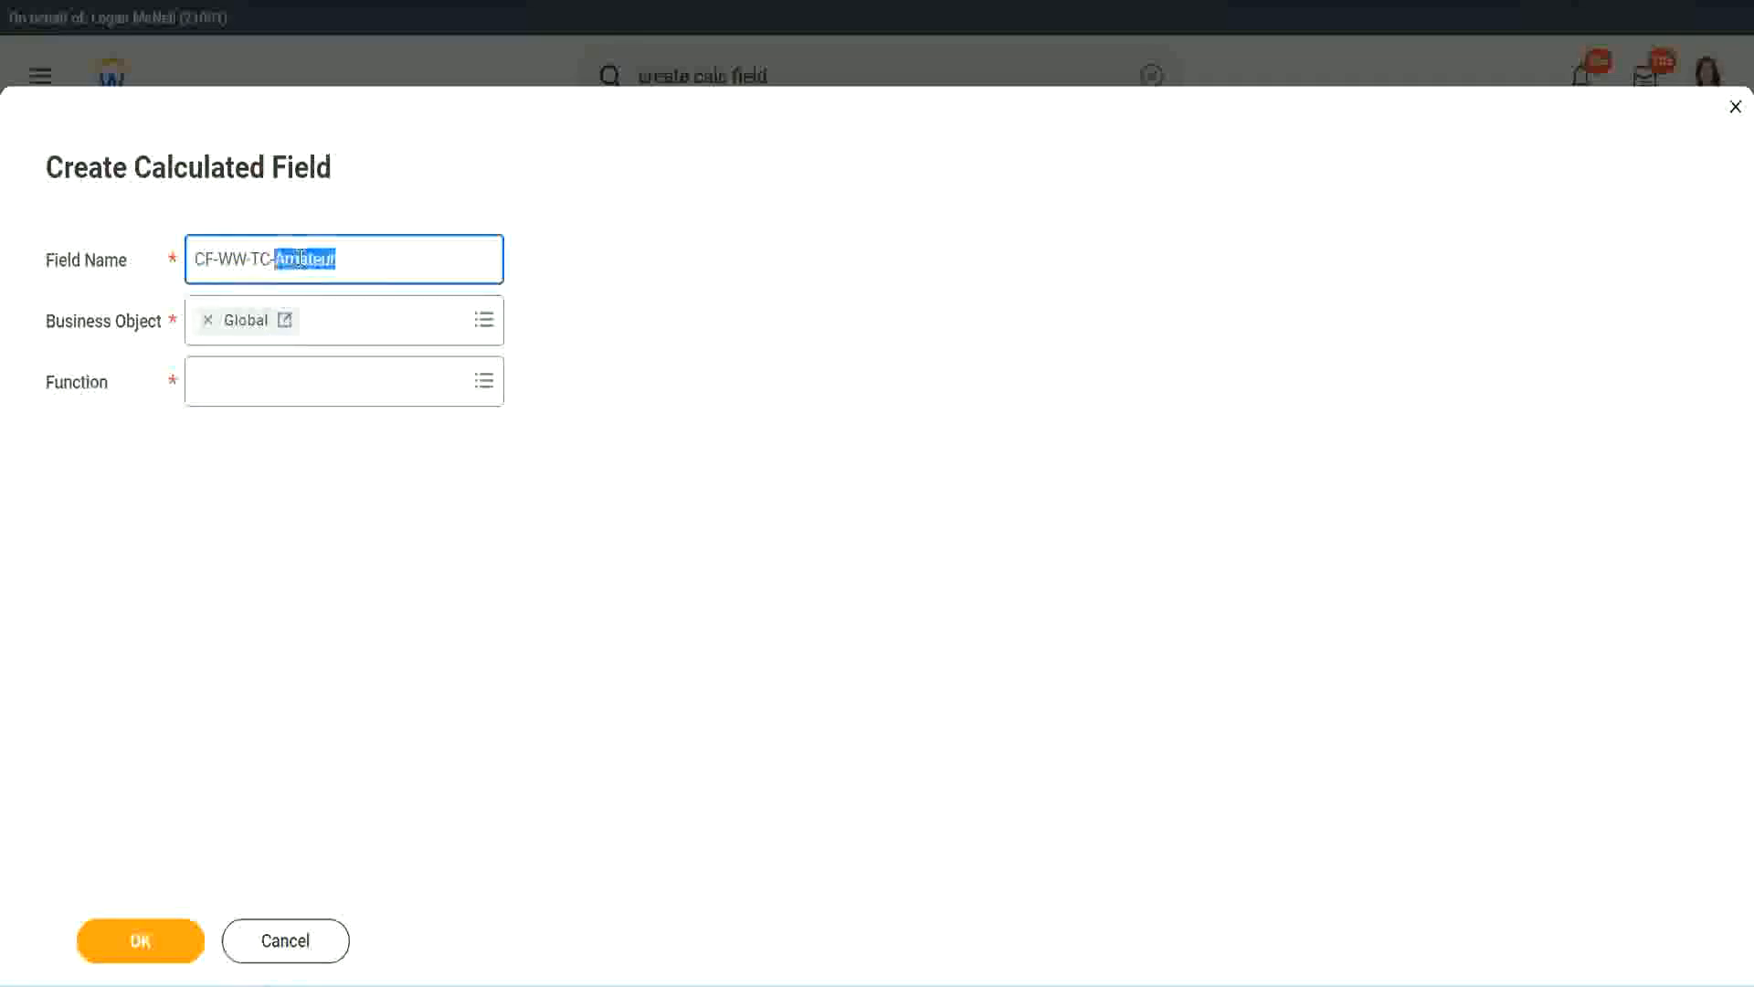
click(362, 254)
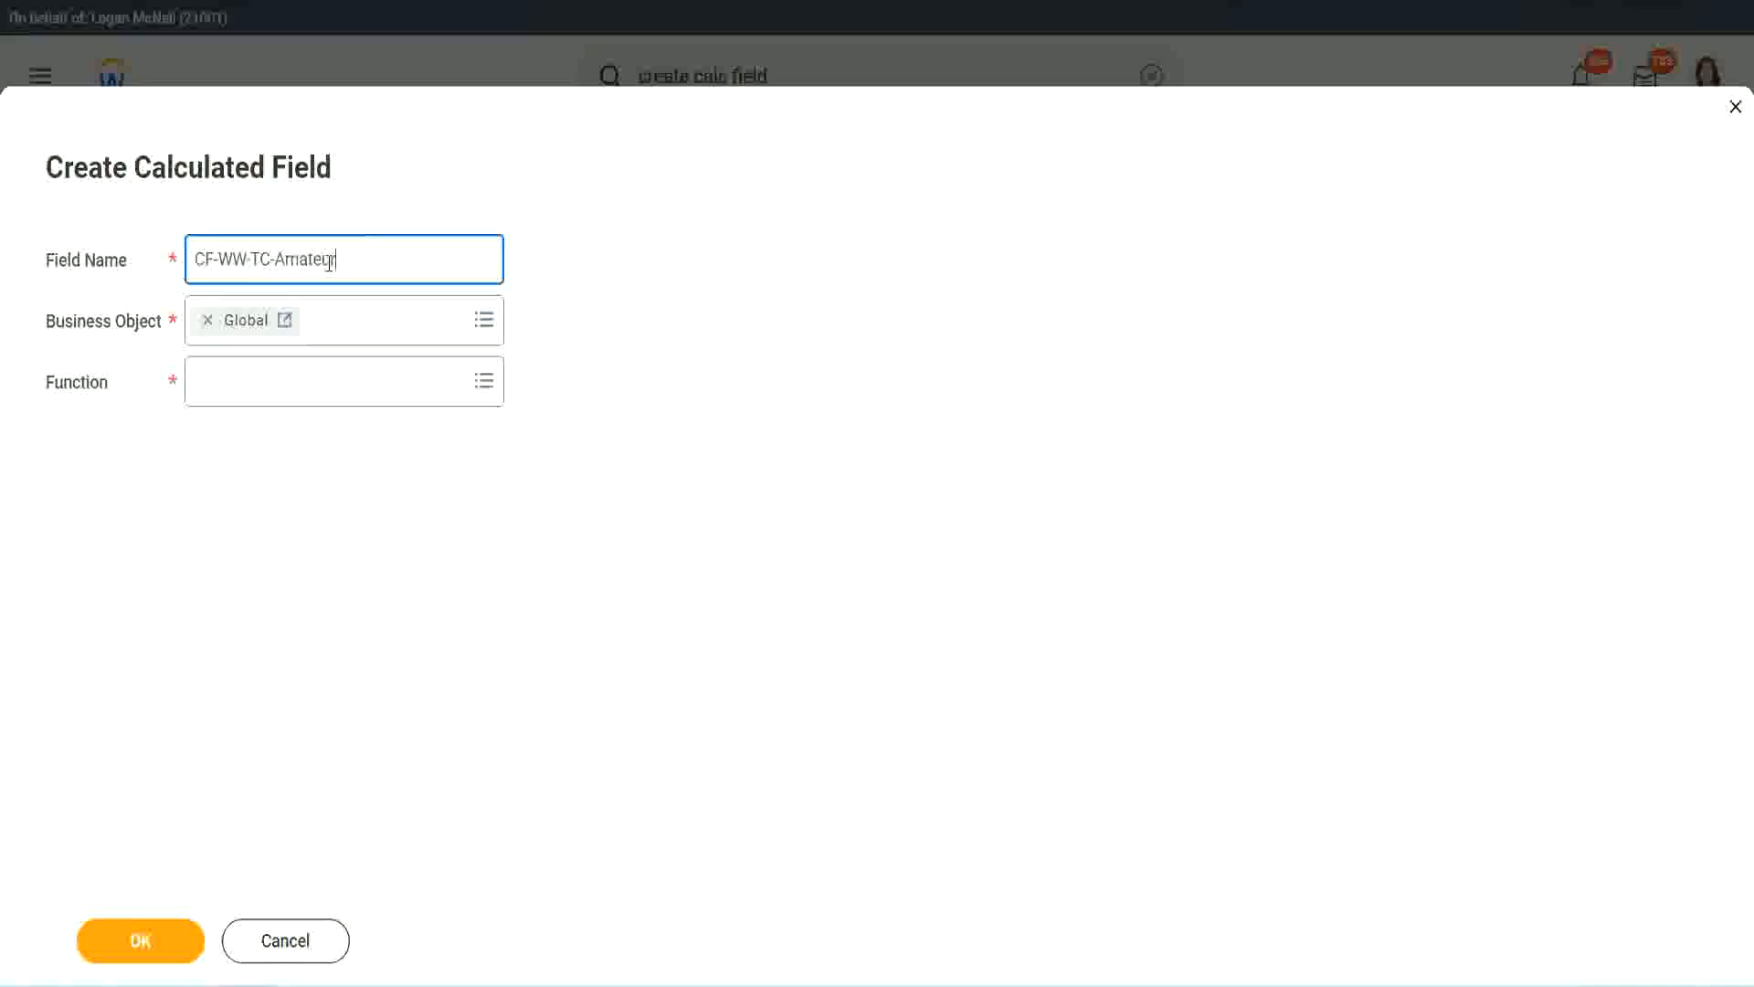
double_click(328, 264)
key(ctrl+c)
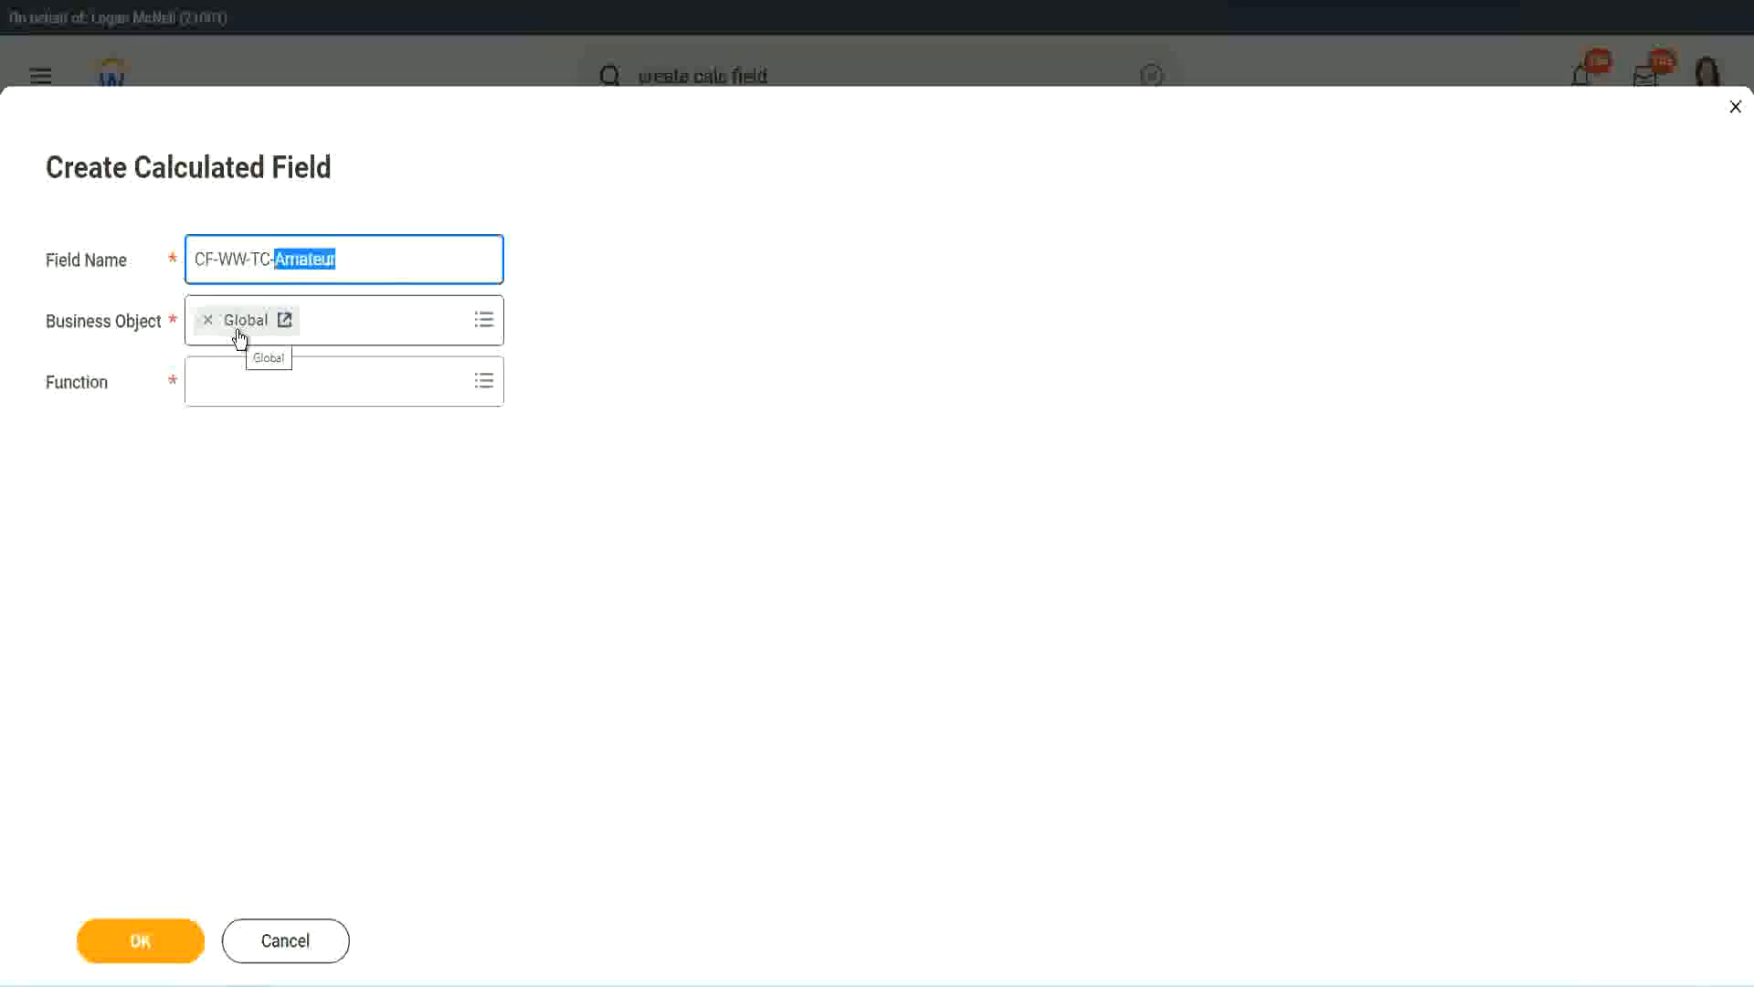
Choose Text Constant as the calculated field's function and continue to its definition.
click(244, 381)
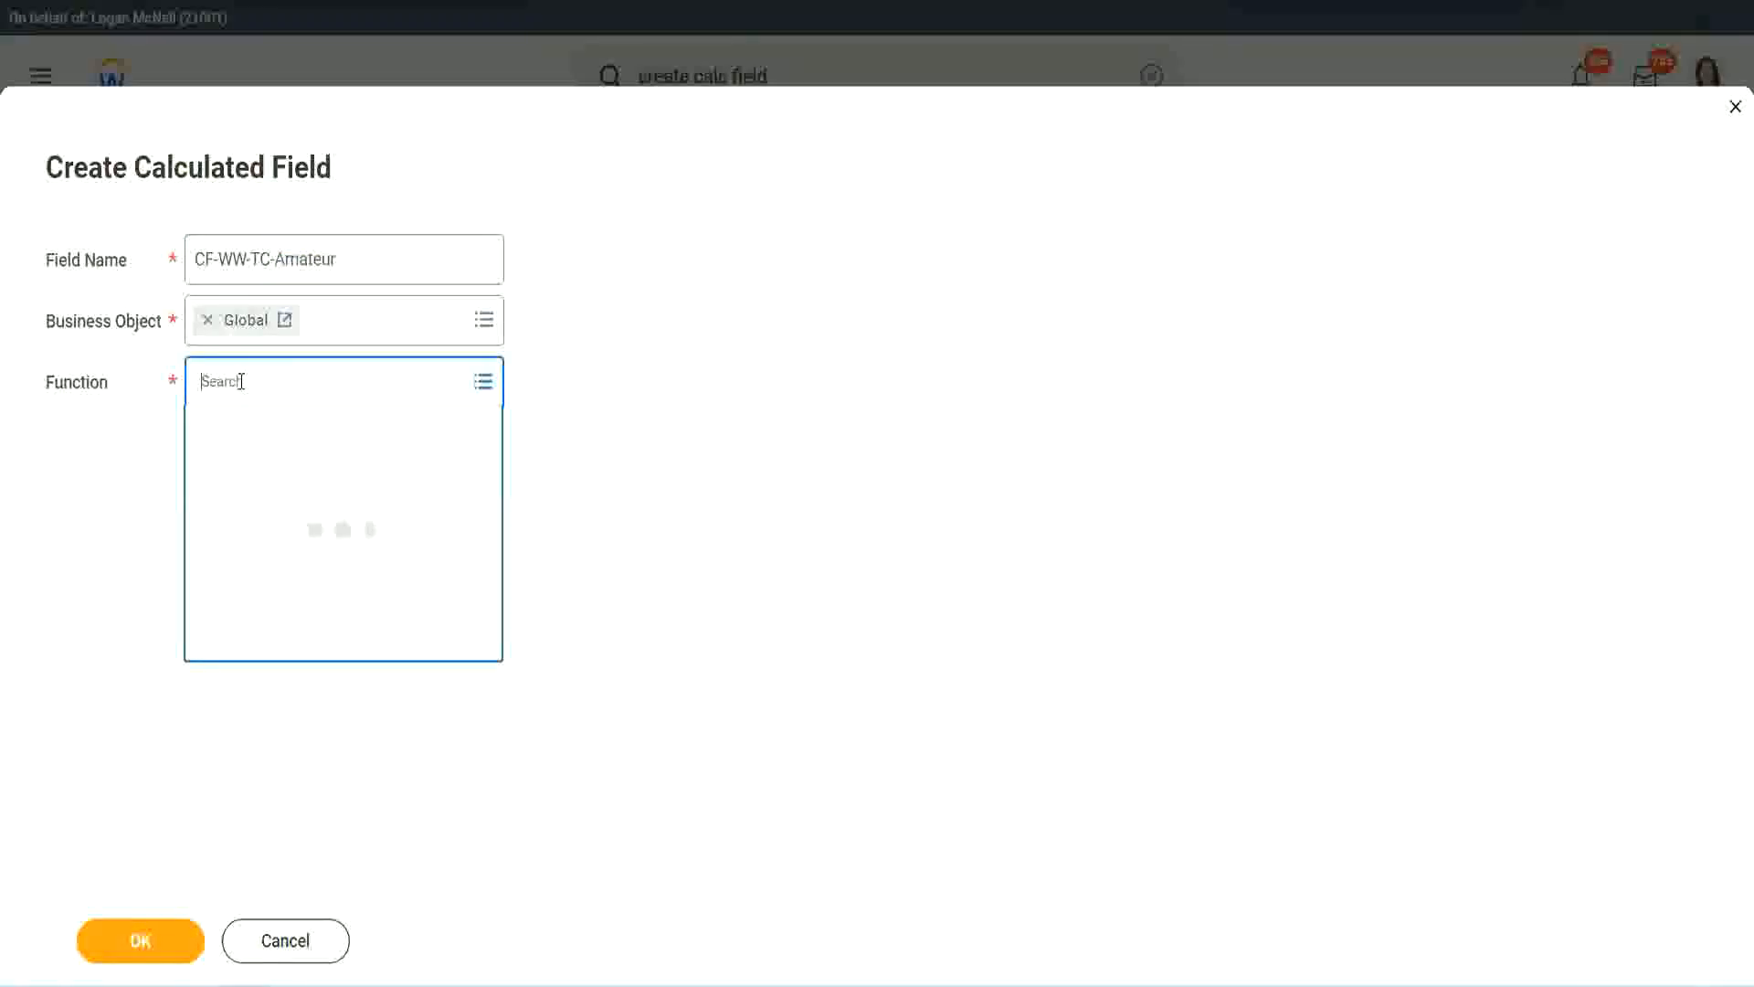
text(text cal)
text(s)
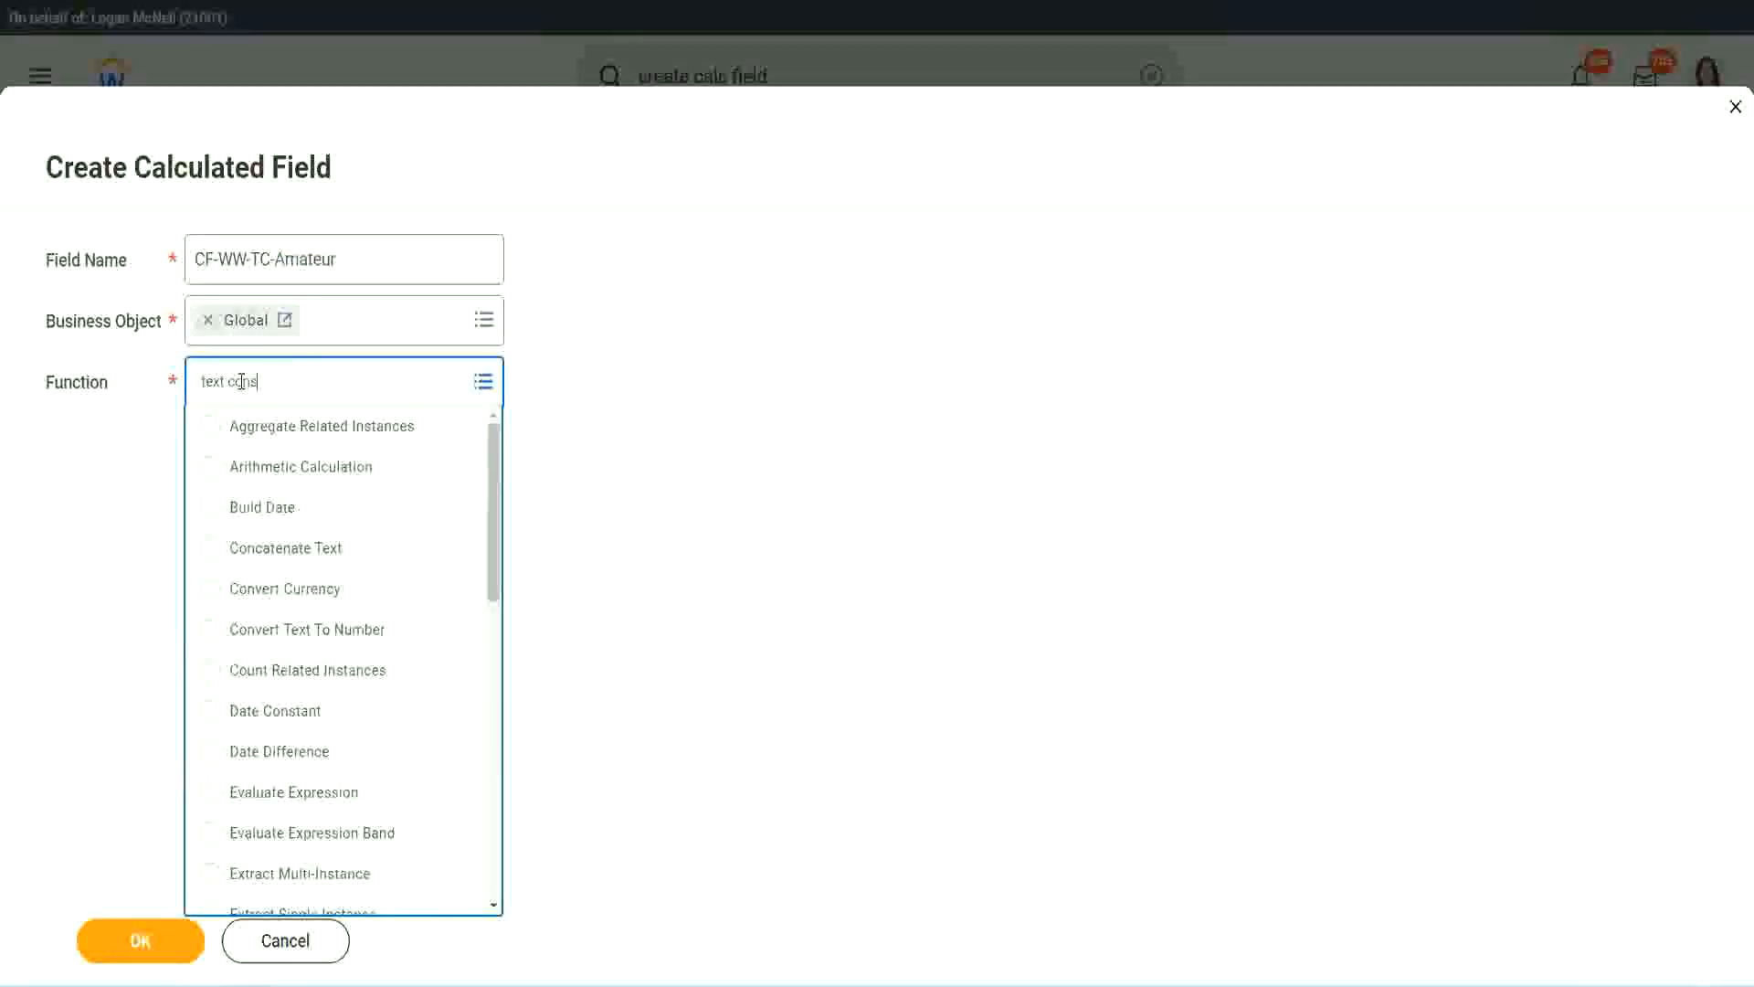
key(Return)
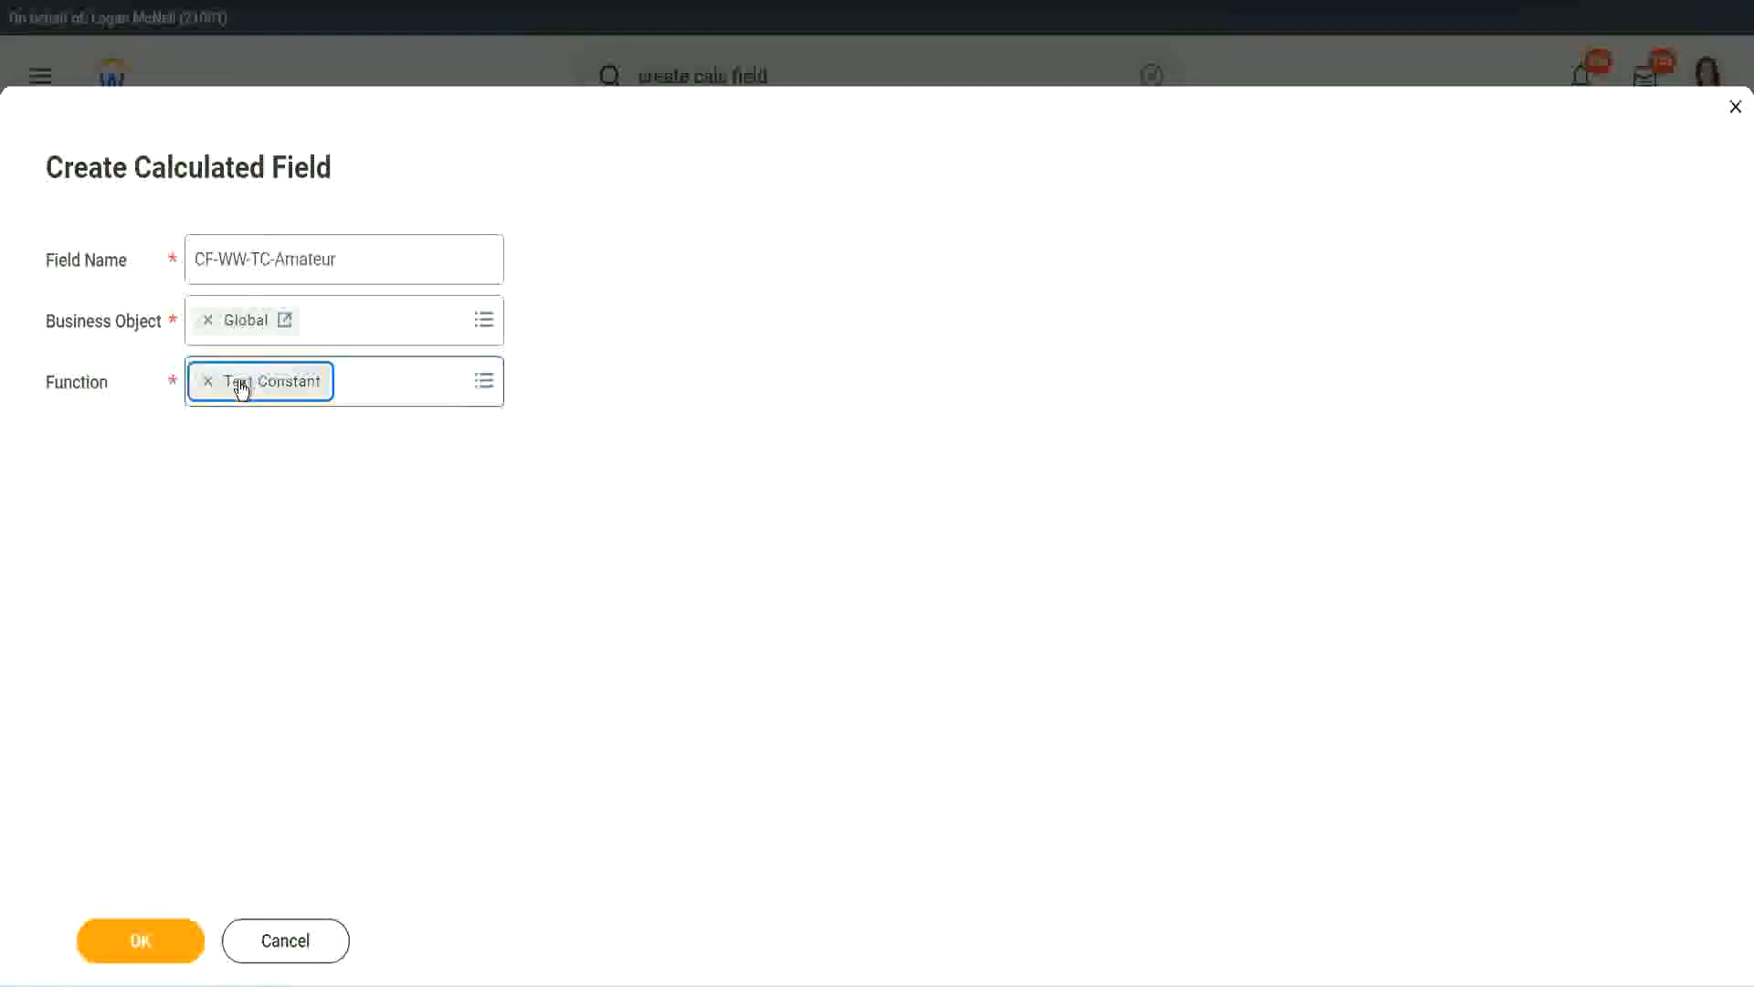
click(142, 950)
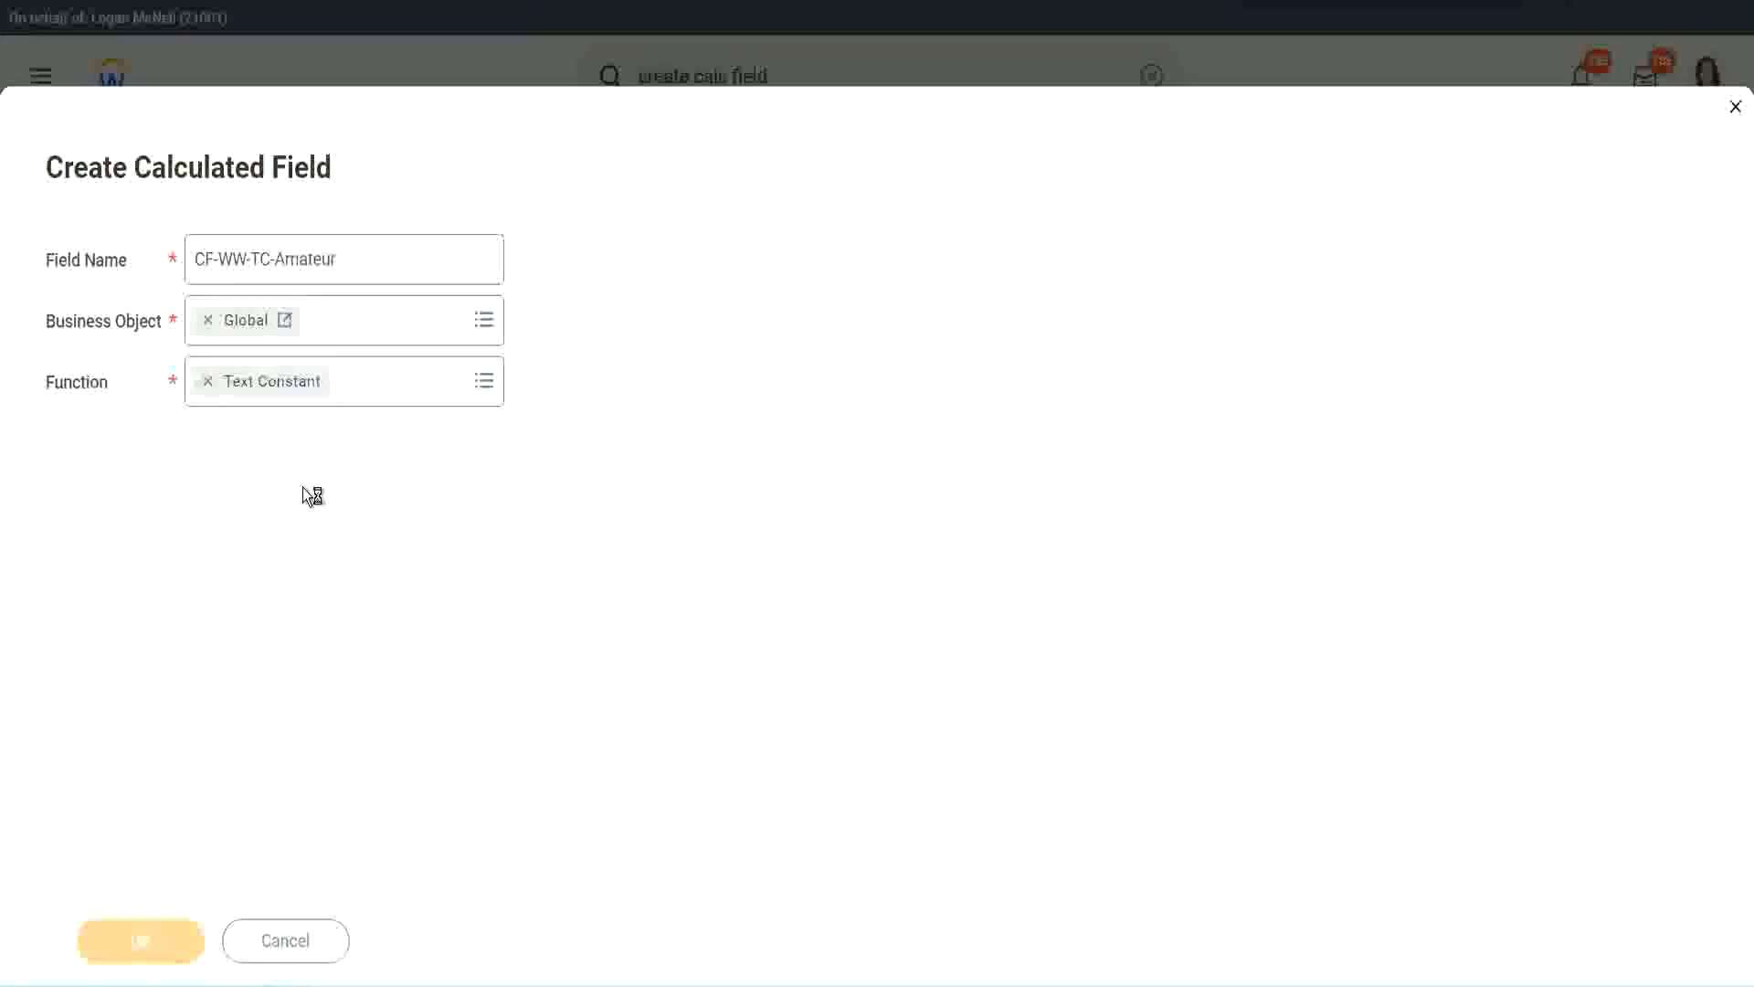
Set the text constant to Amateur and save the new calculated field.
click(293, 517)
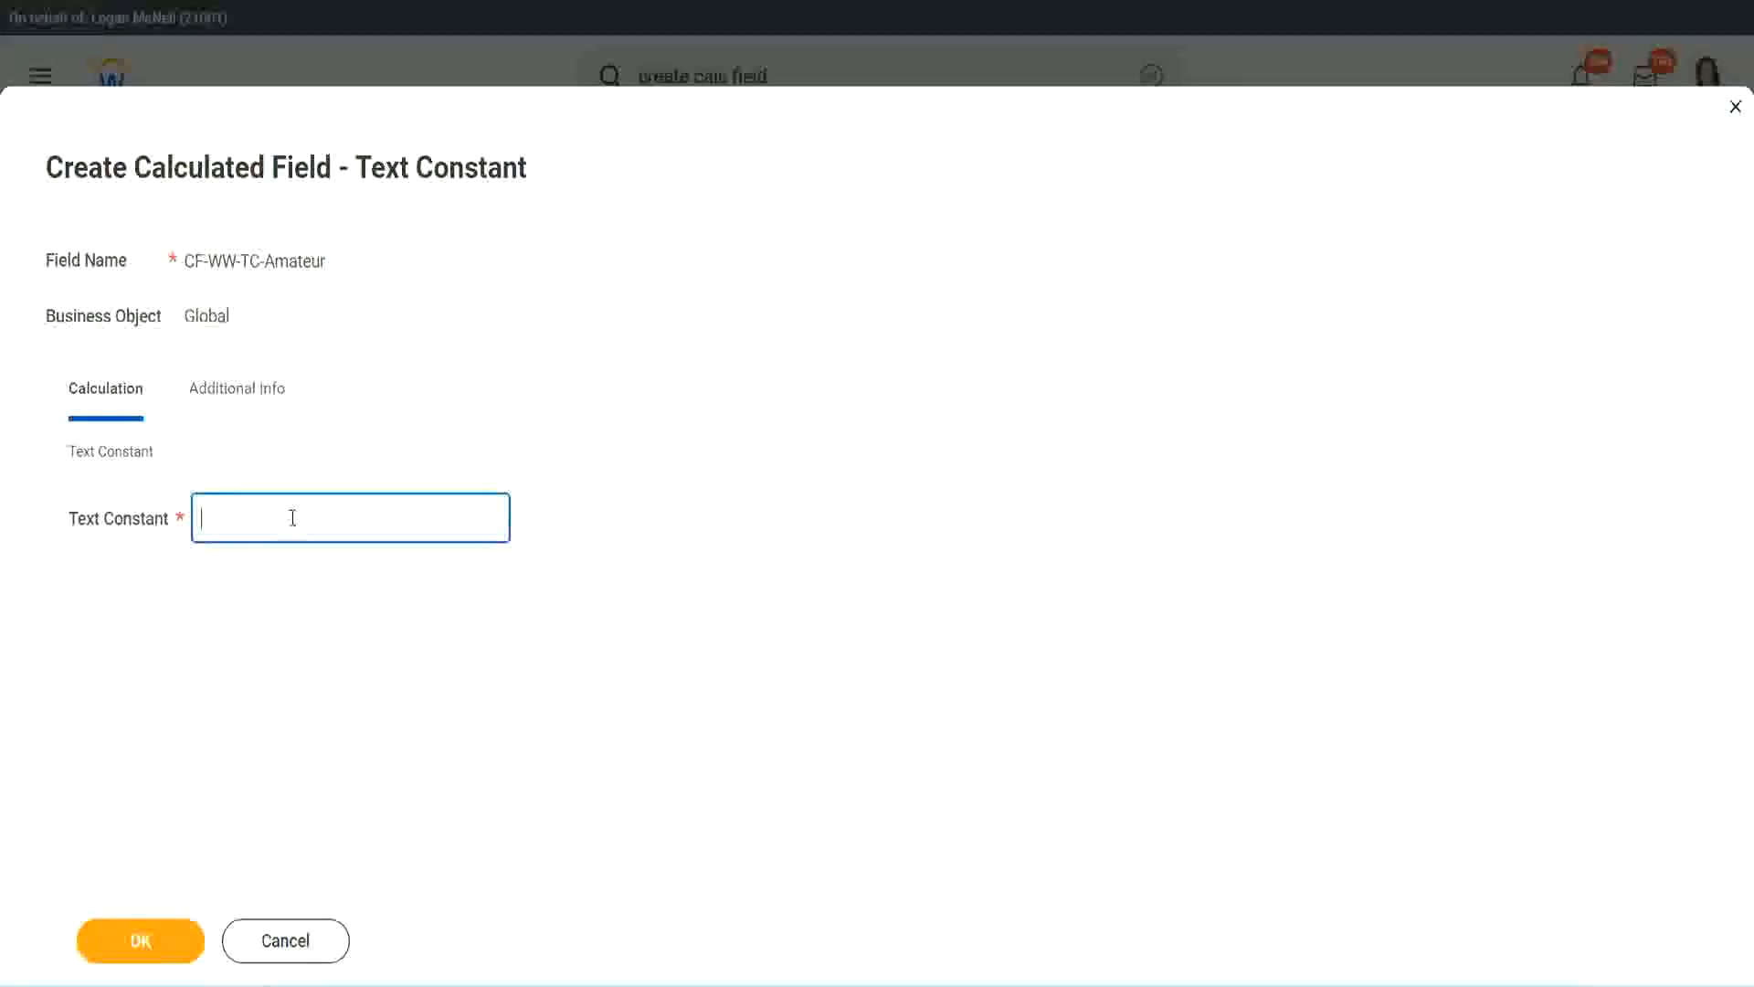
key(ctrl+v)
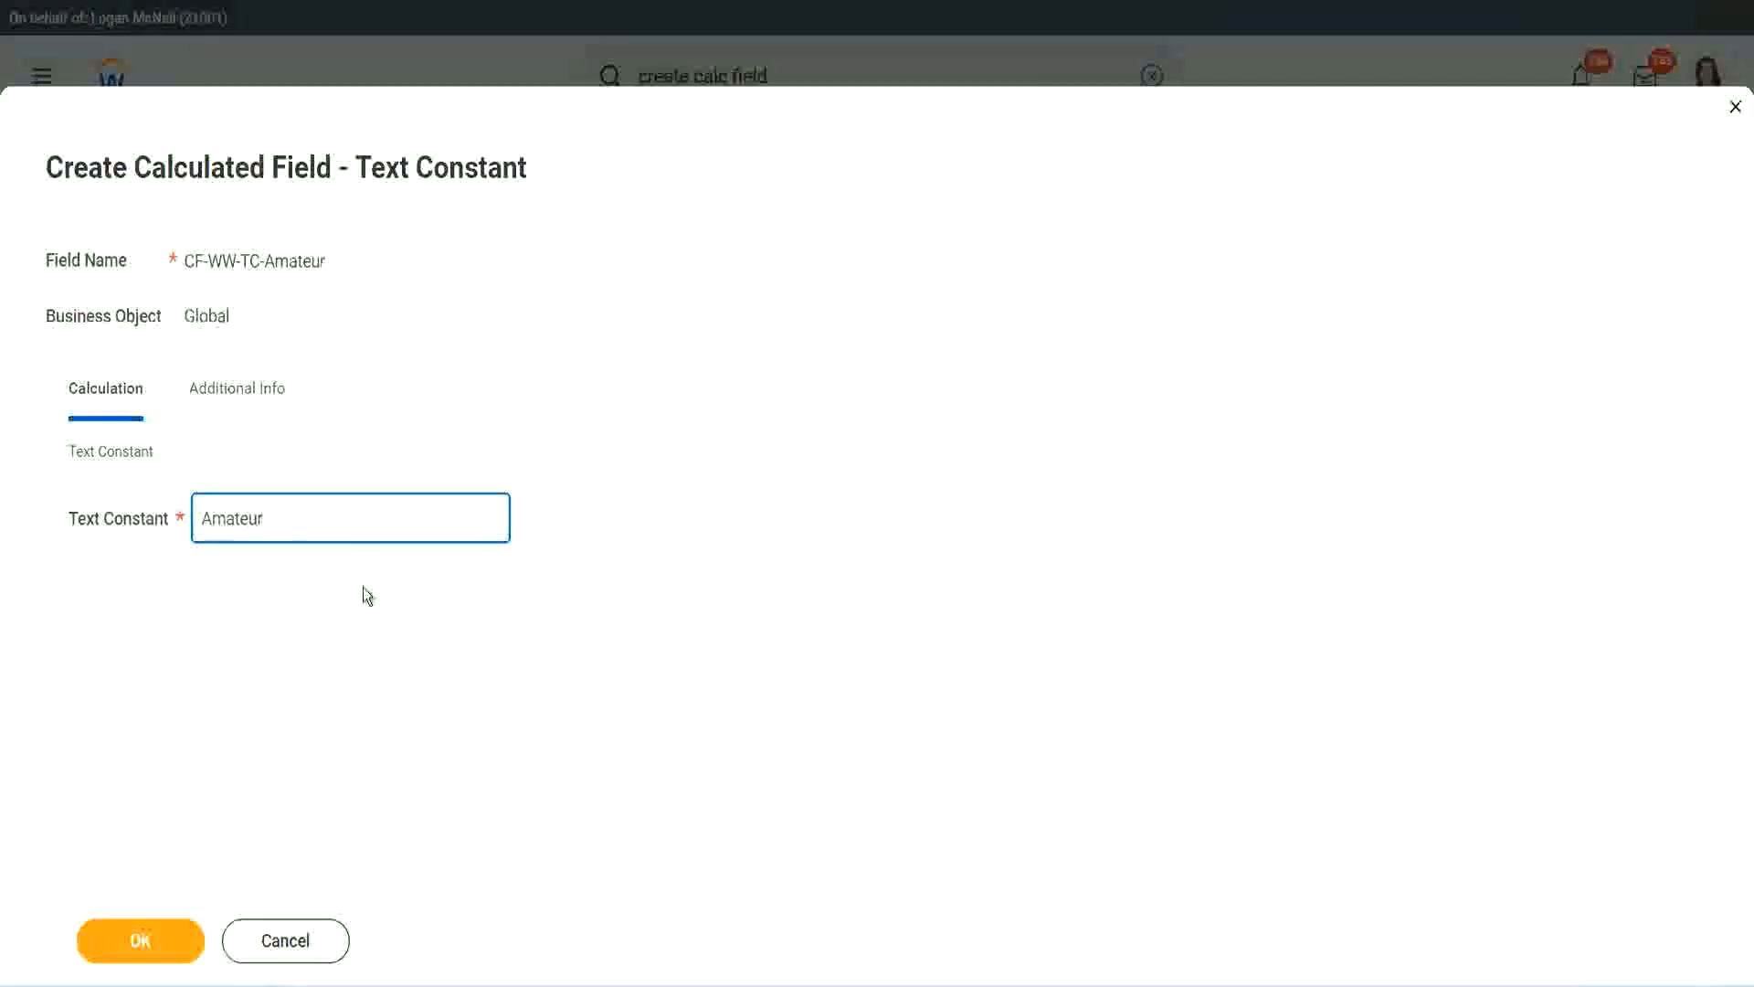
click(146, 941)
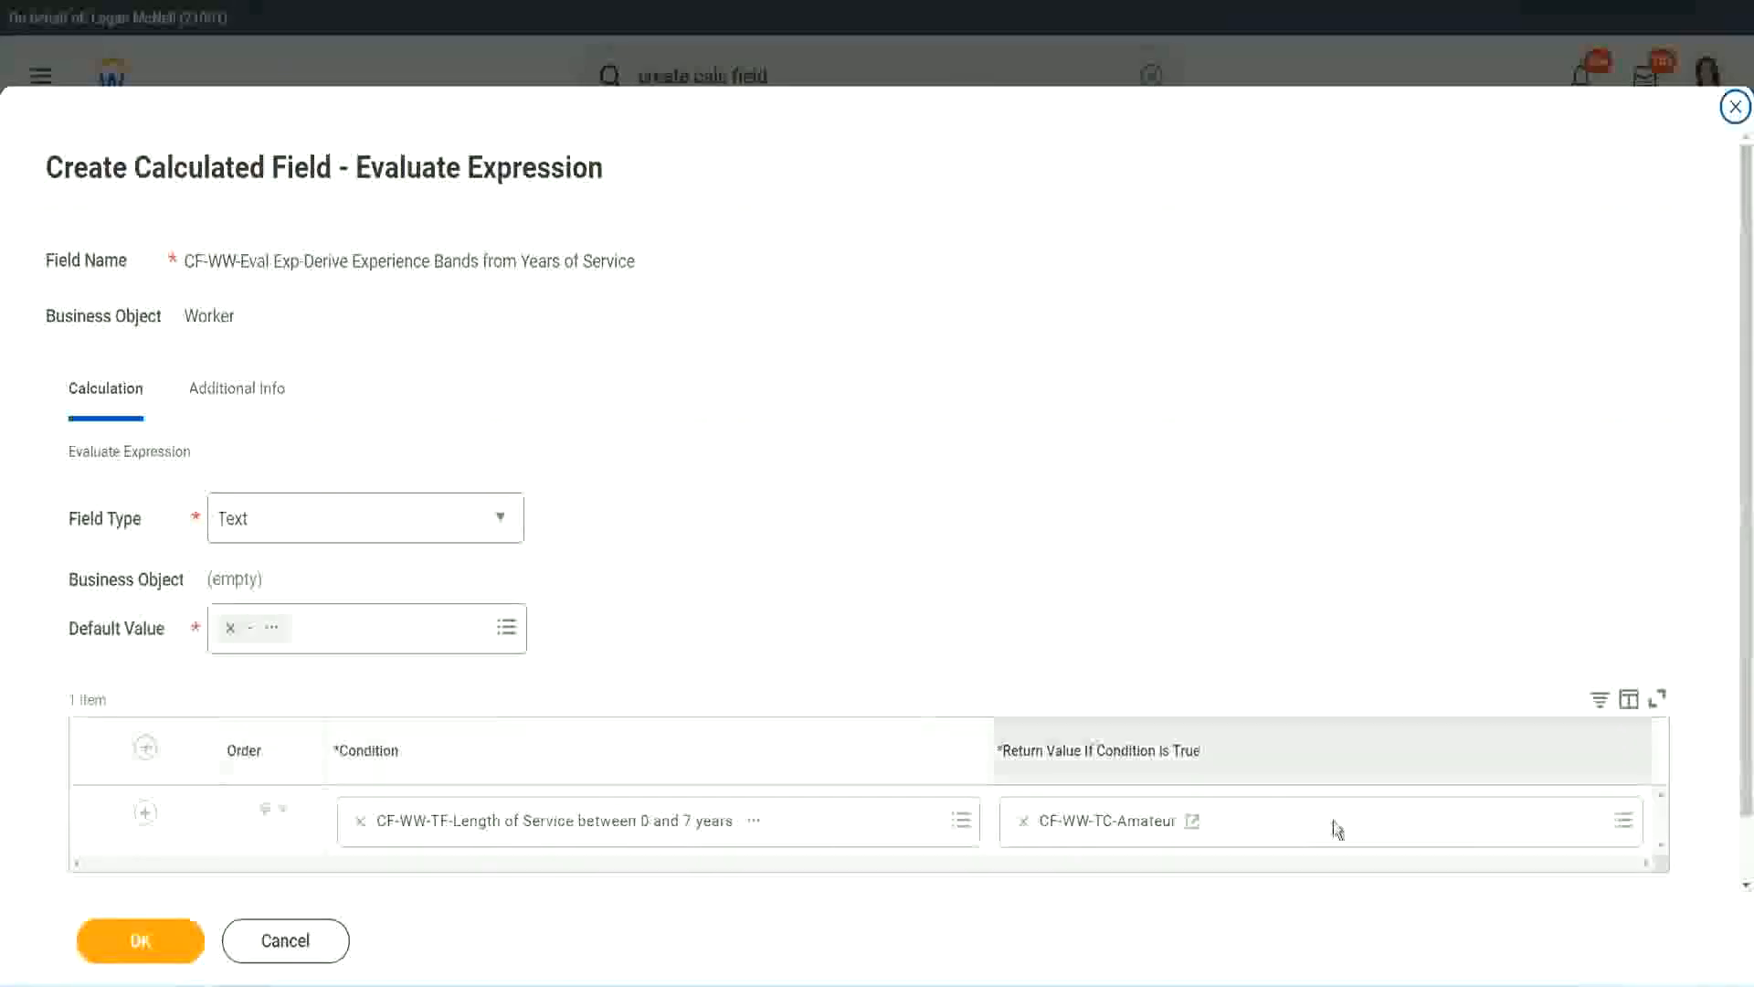
Copy the name CF-WW-TC-Amateur from the first return value and add three more condition rows.
right_click(1088, 824)
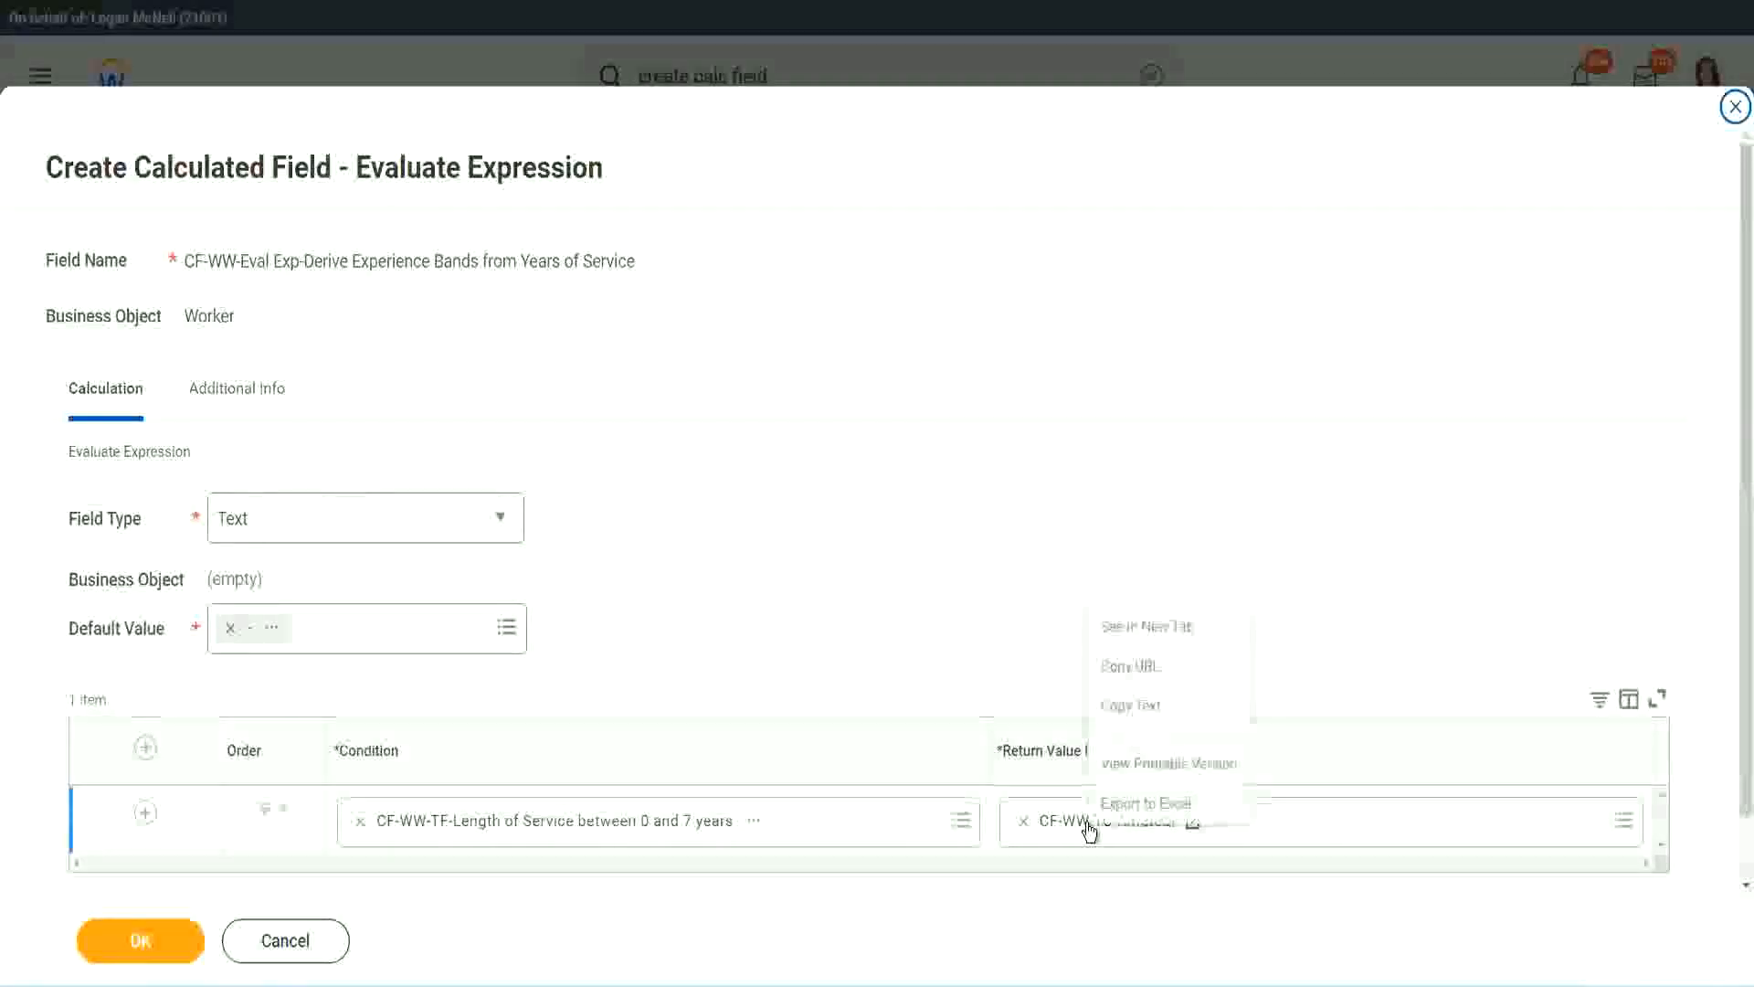
click(1149, 709)
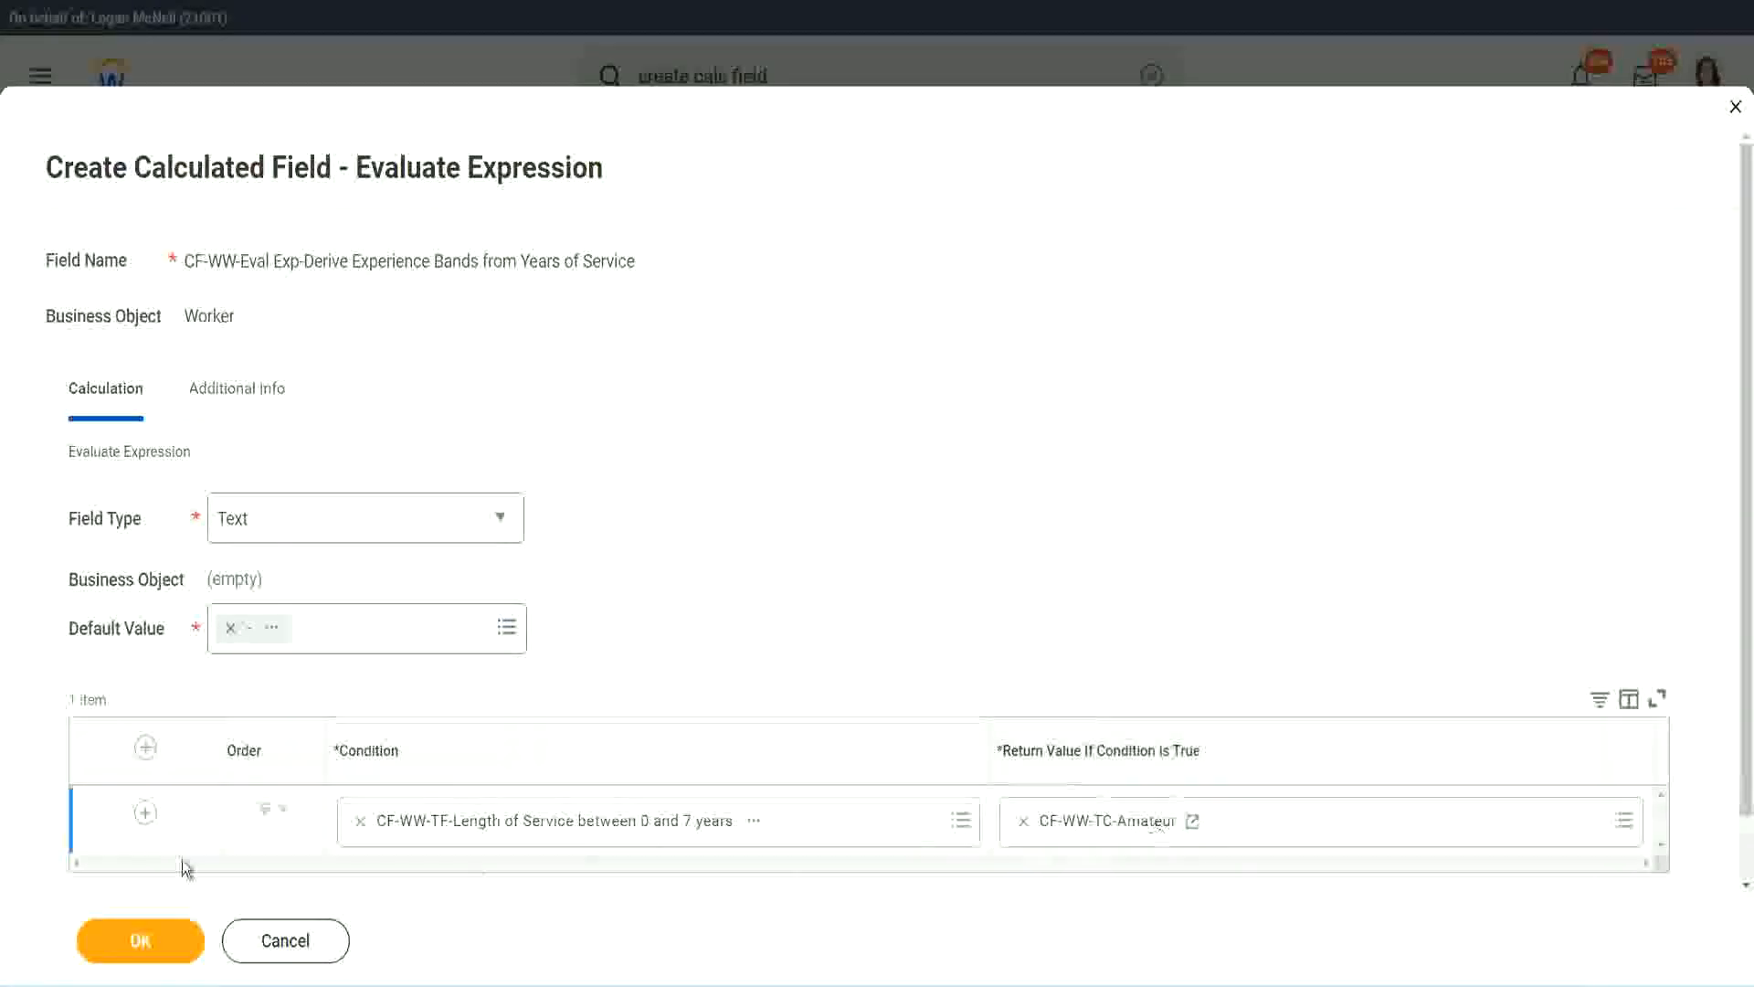
click(119, 839)
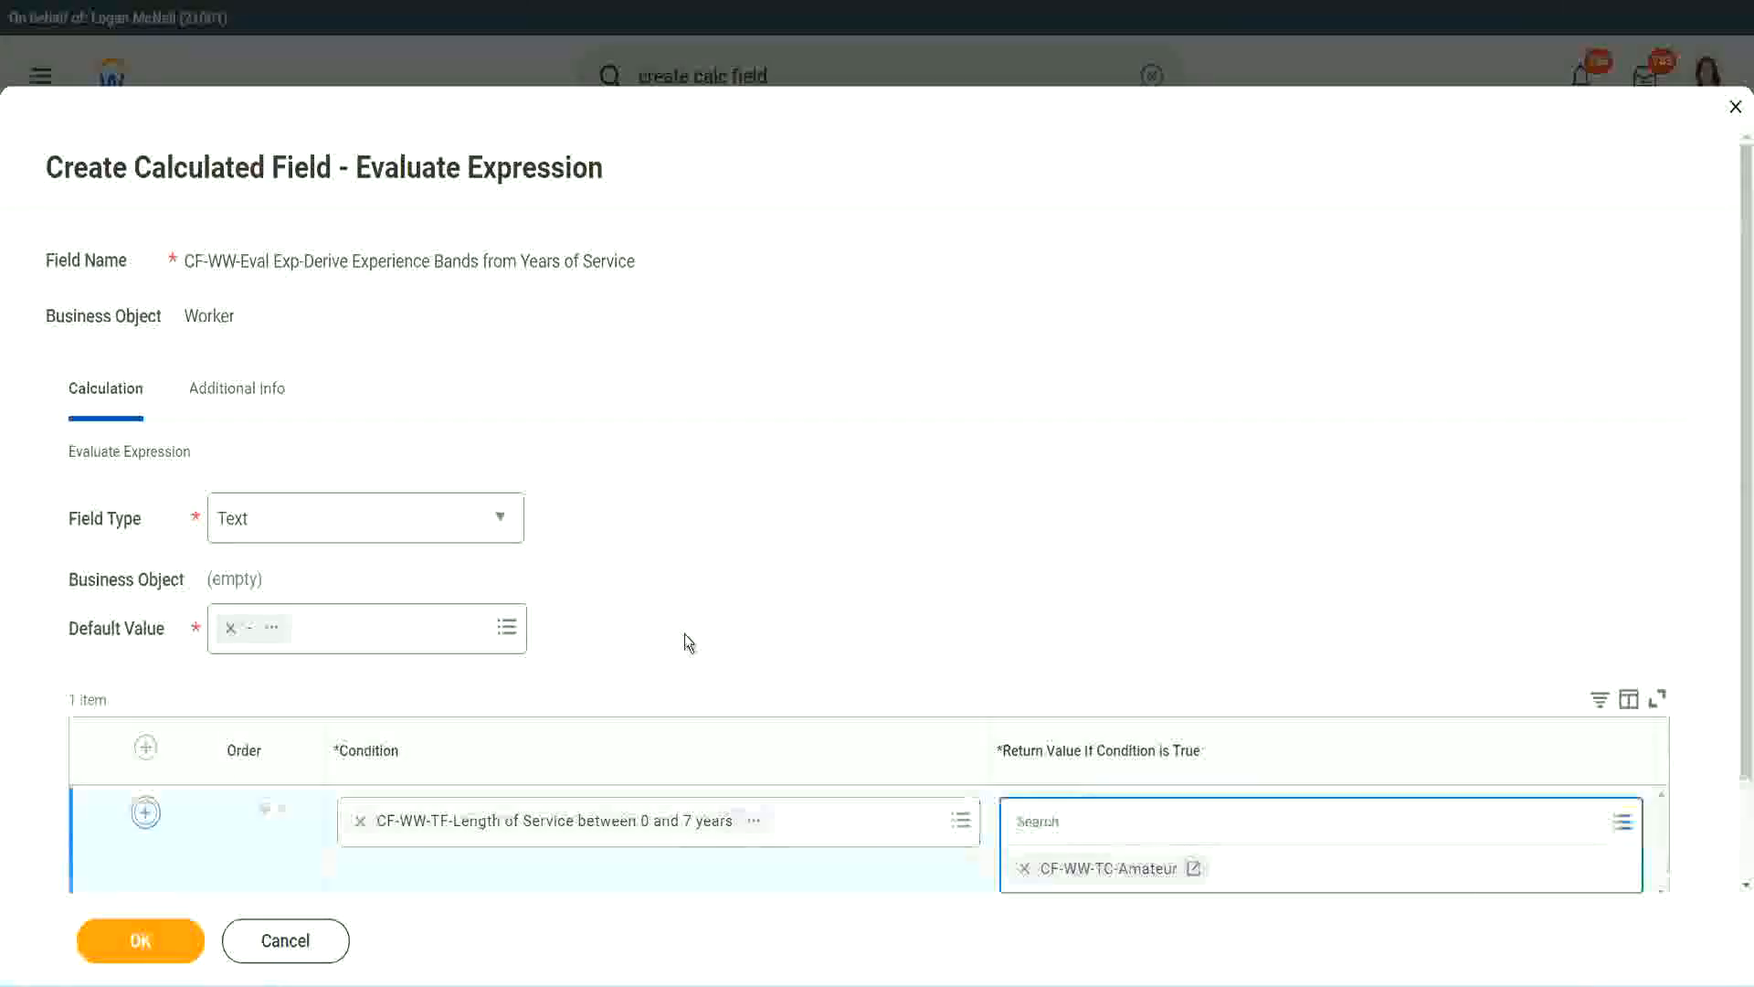
click(145, 813)
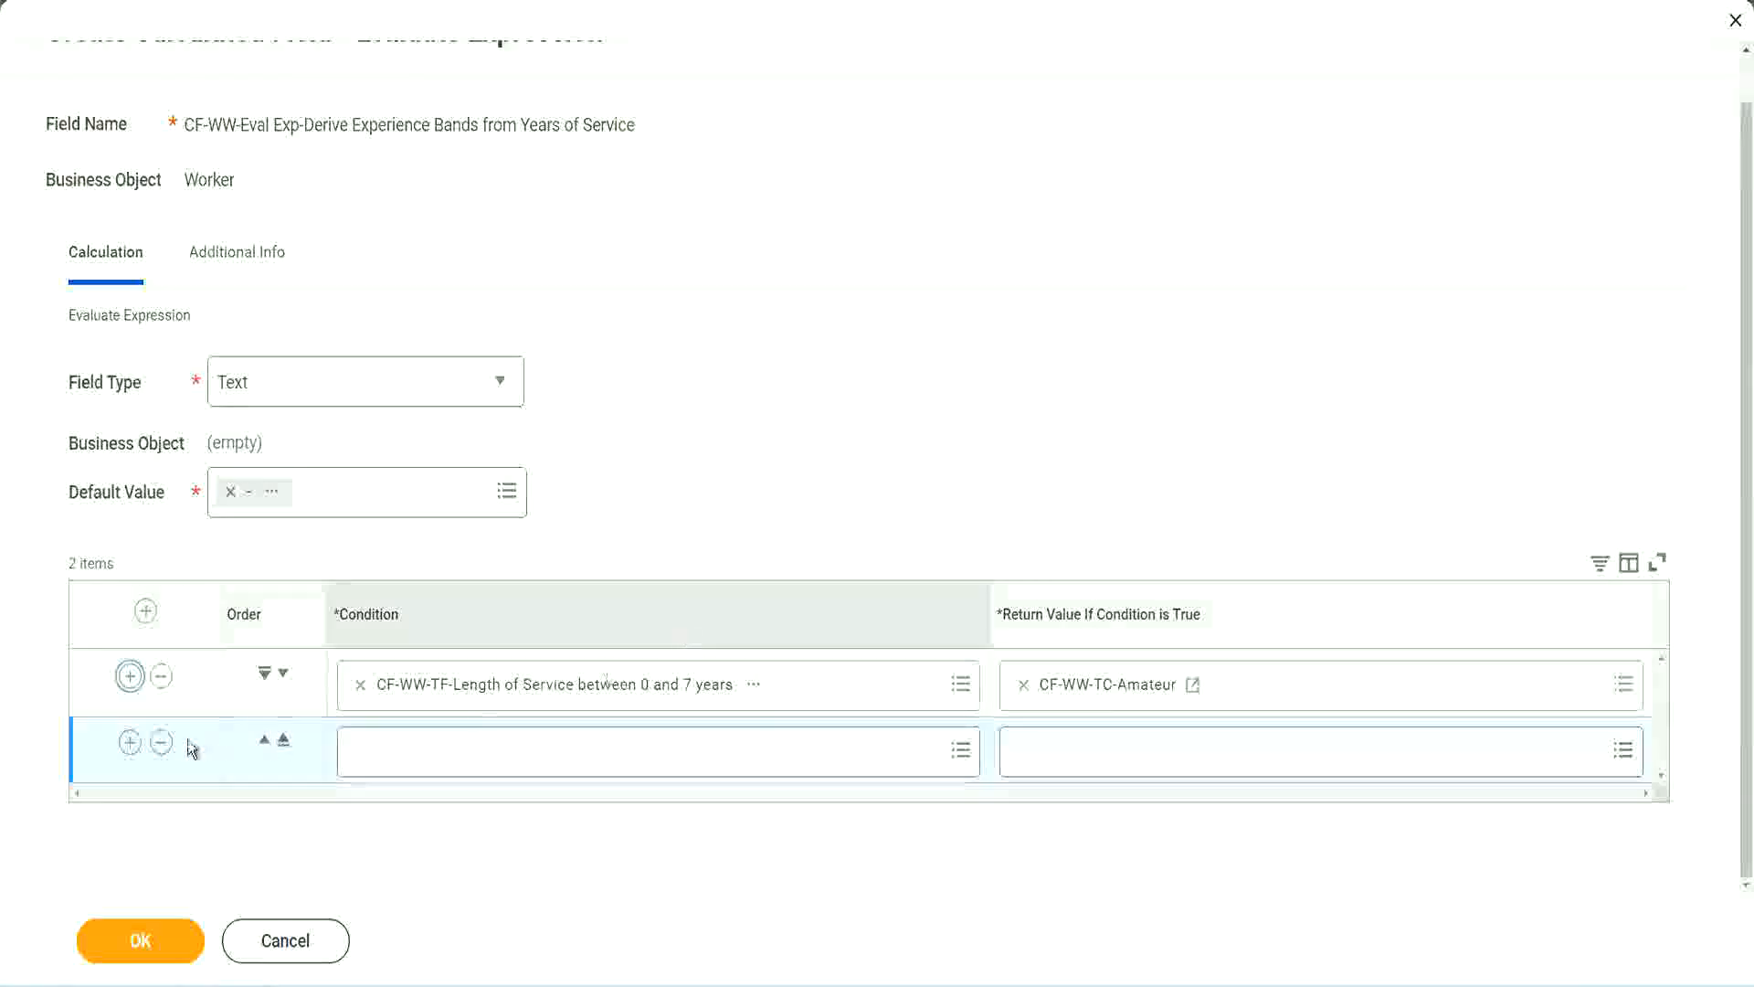
click(130, 742)
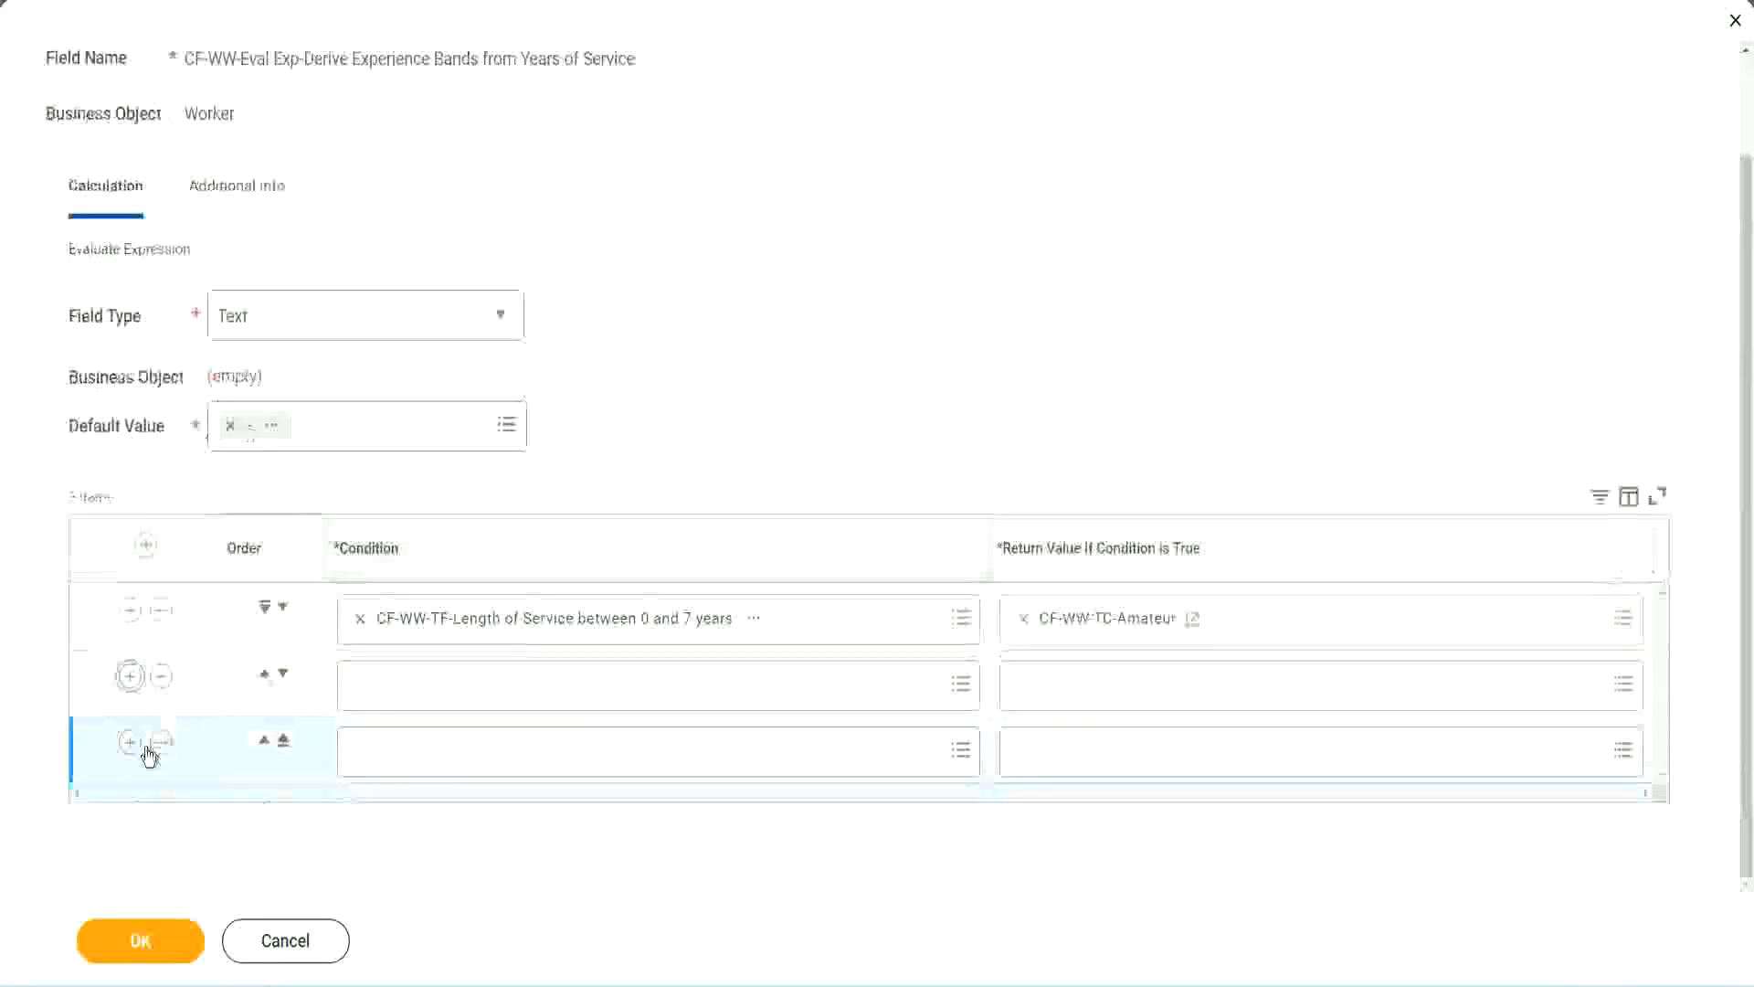
click(130, 743)
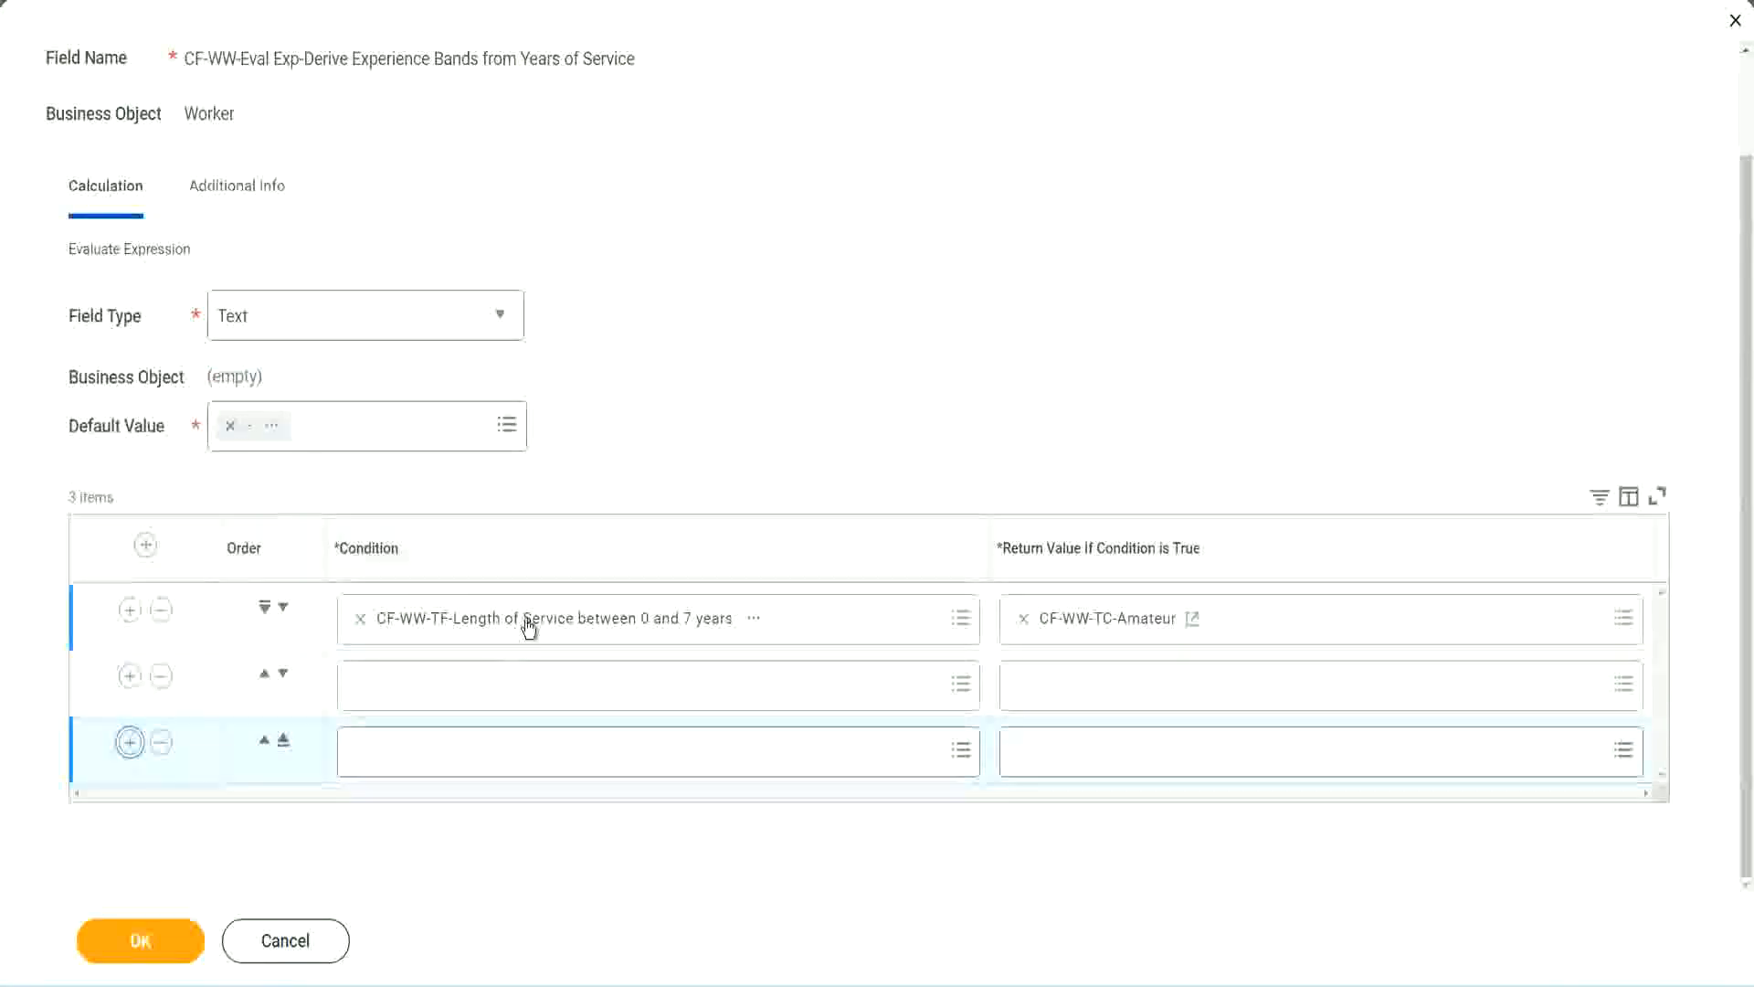
Set the second row's condition to CF-WW-TF-Length of Service between 8 and 15 years.
click(432, 693)
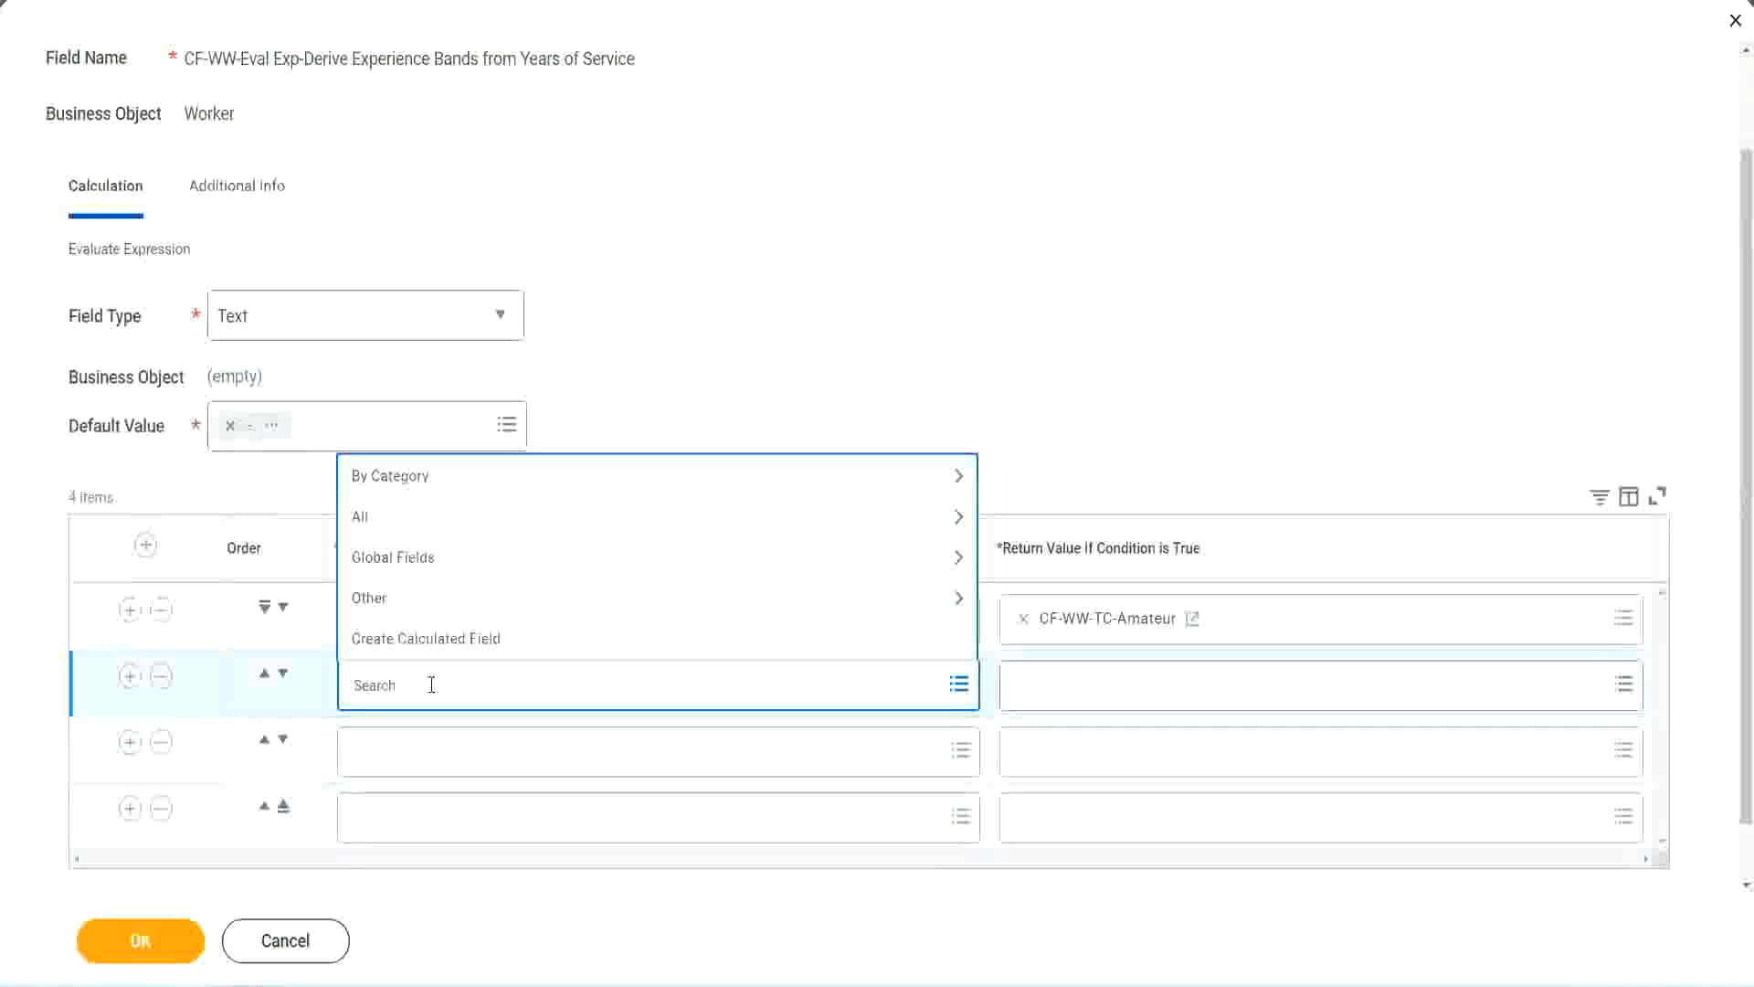
text(cf-ww)
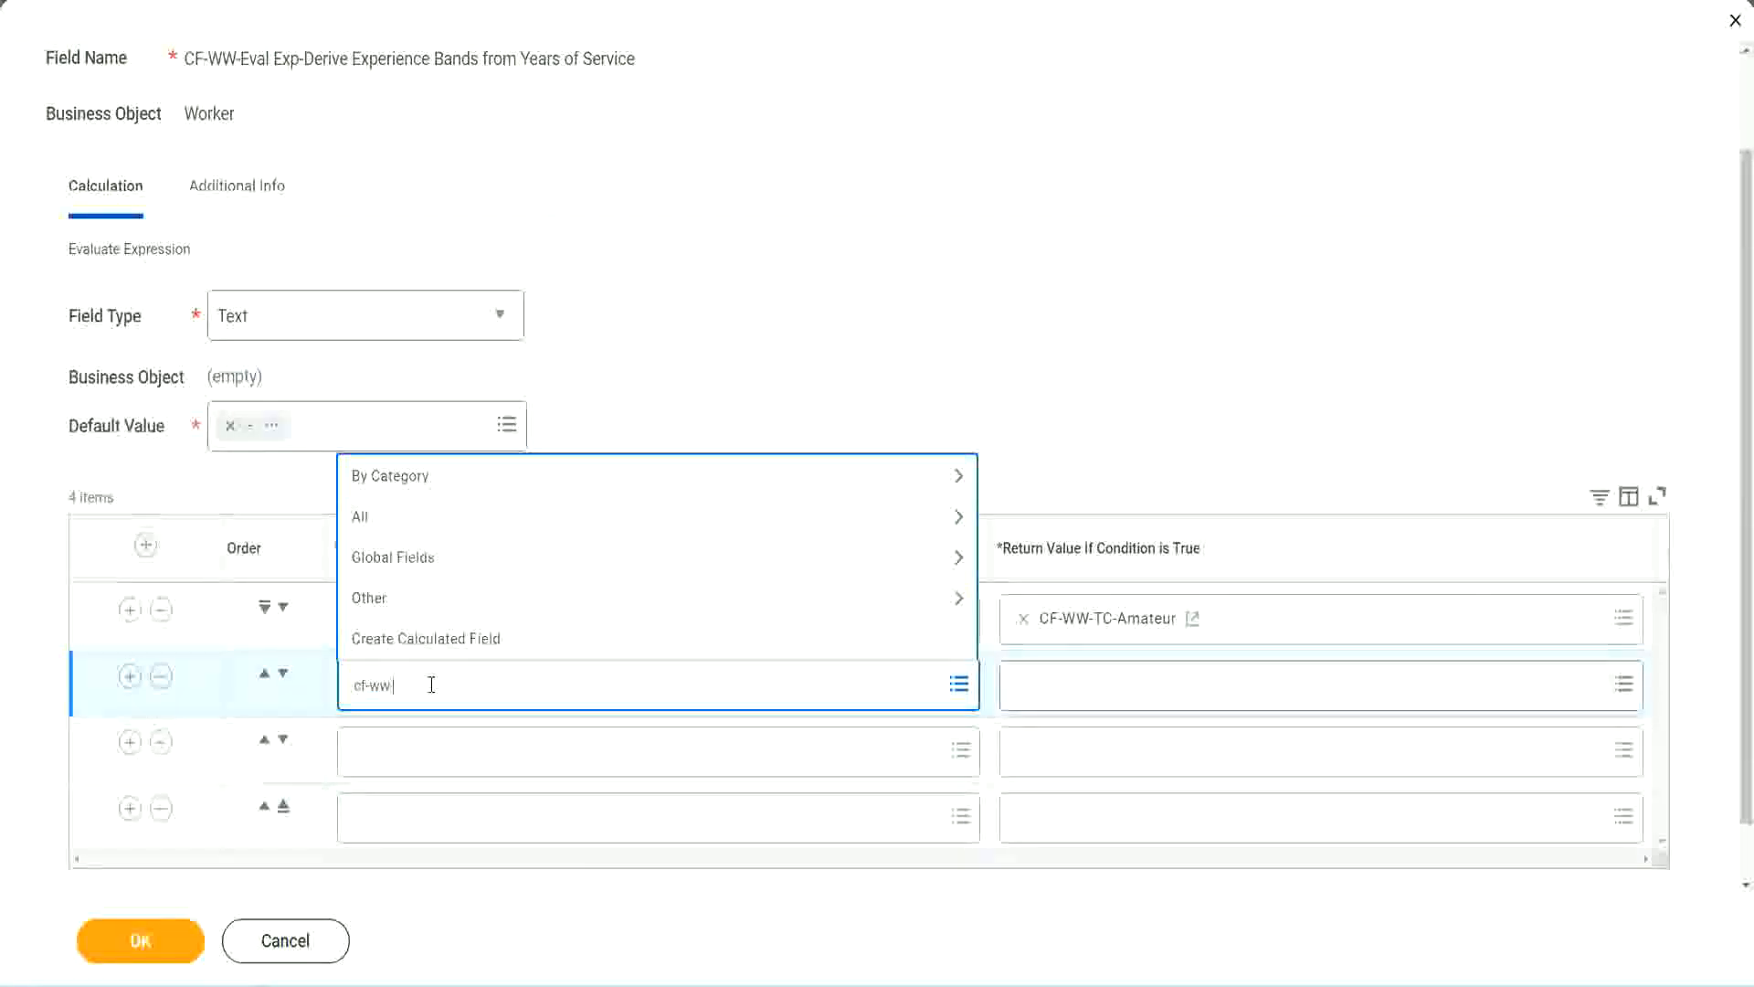
text(-tc)
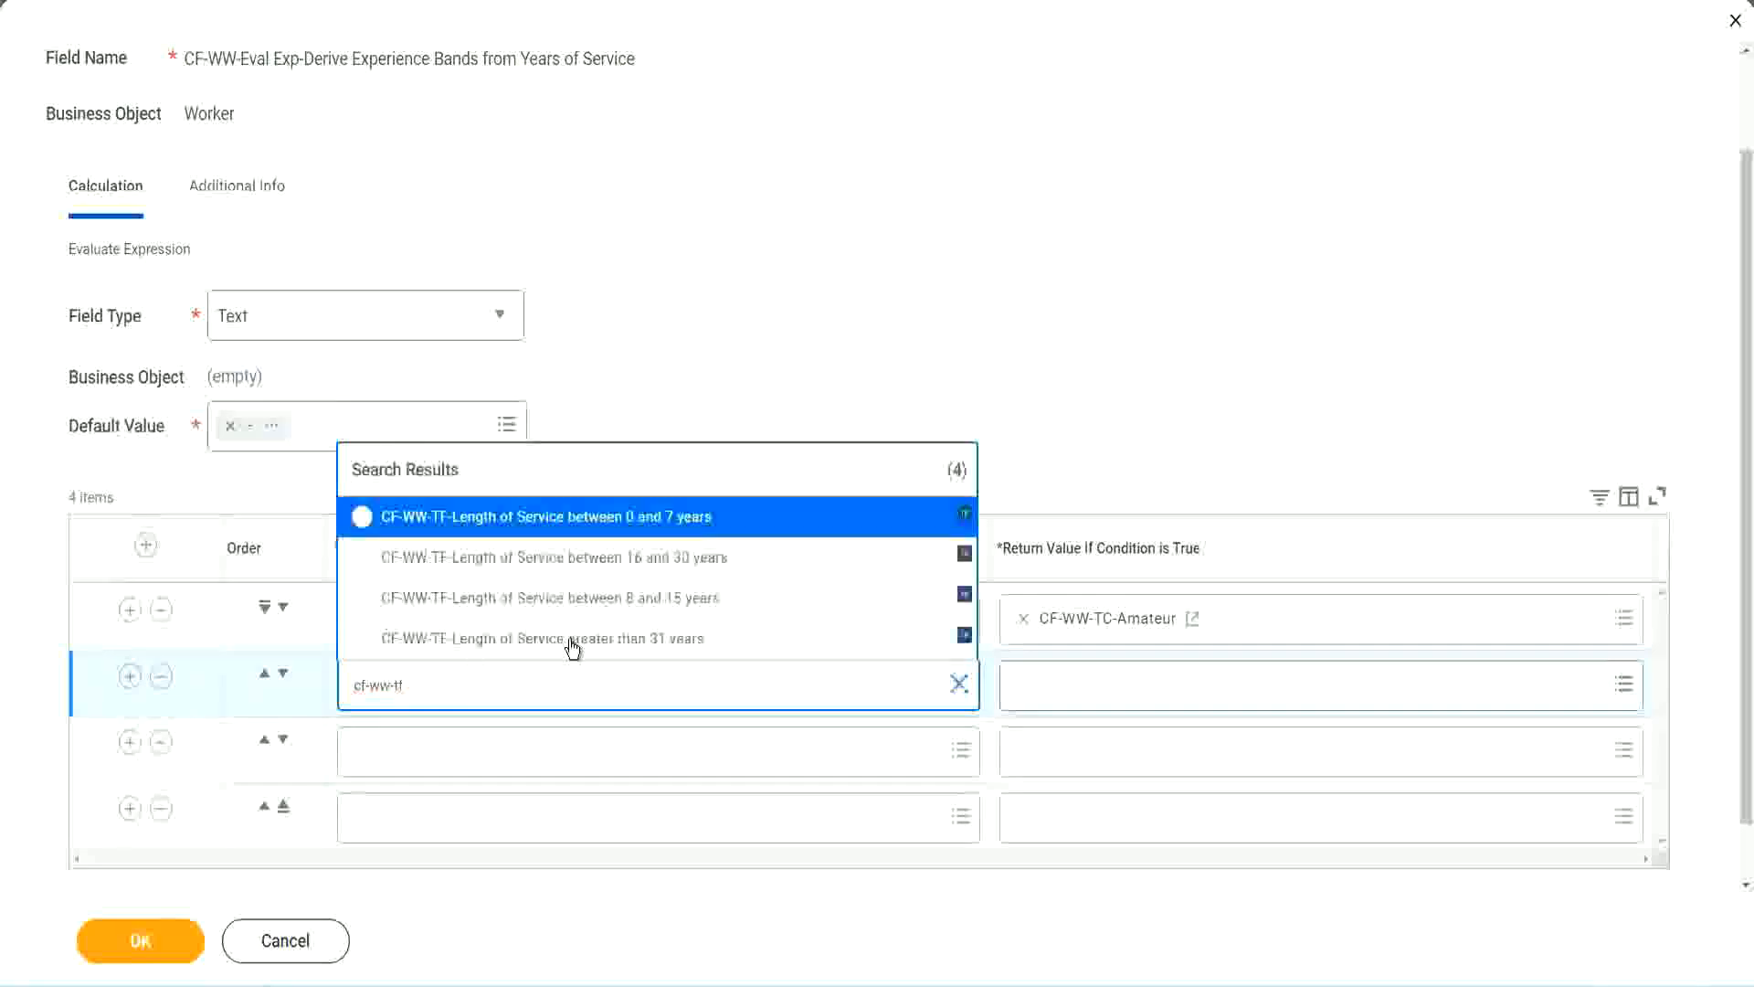
click(677, 599)
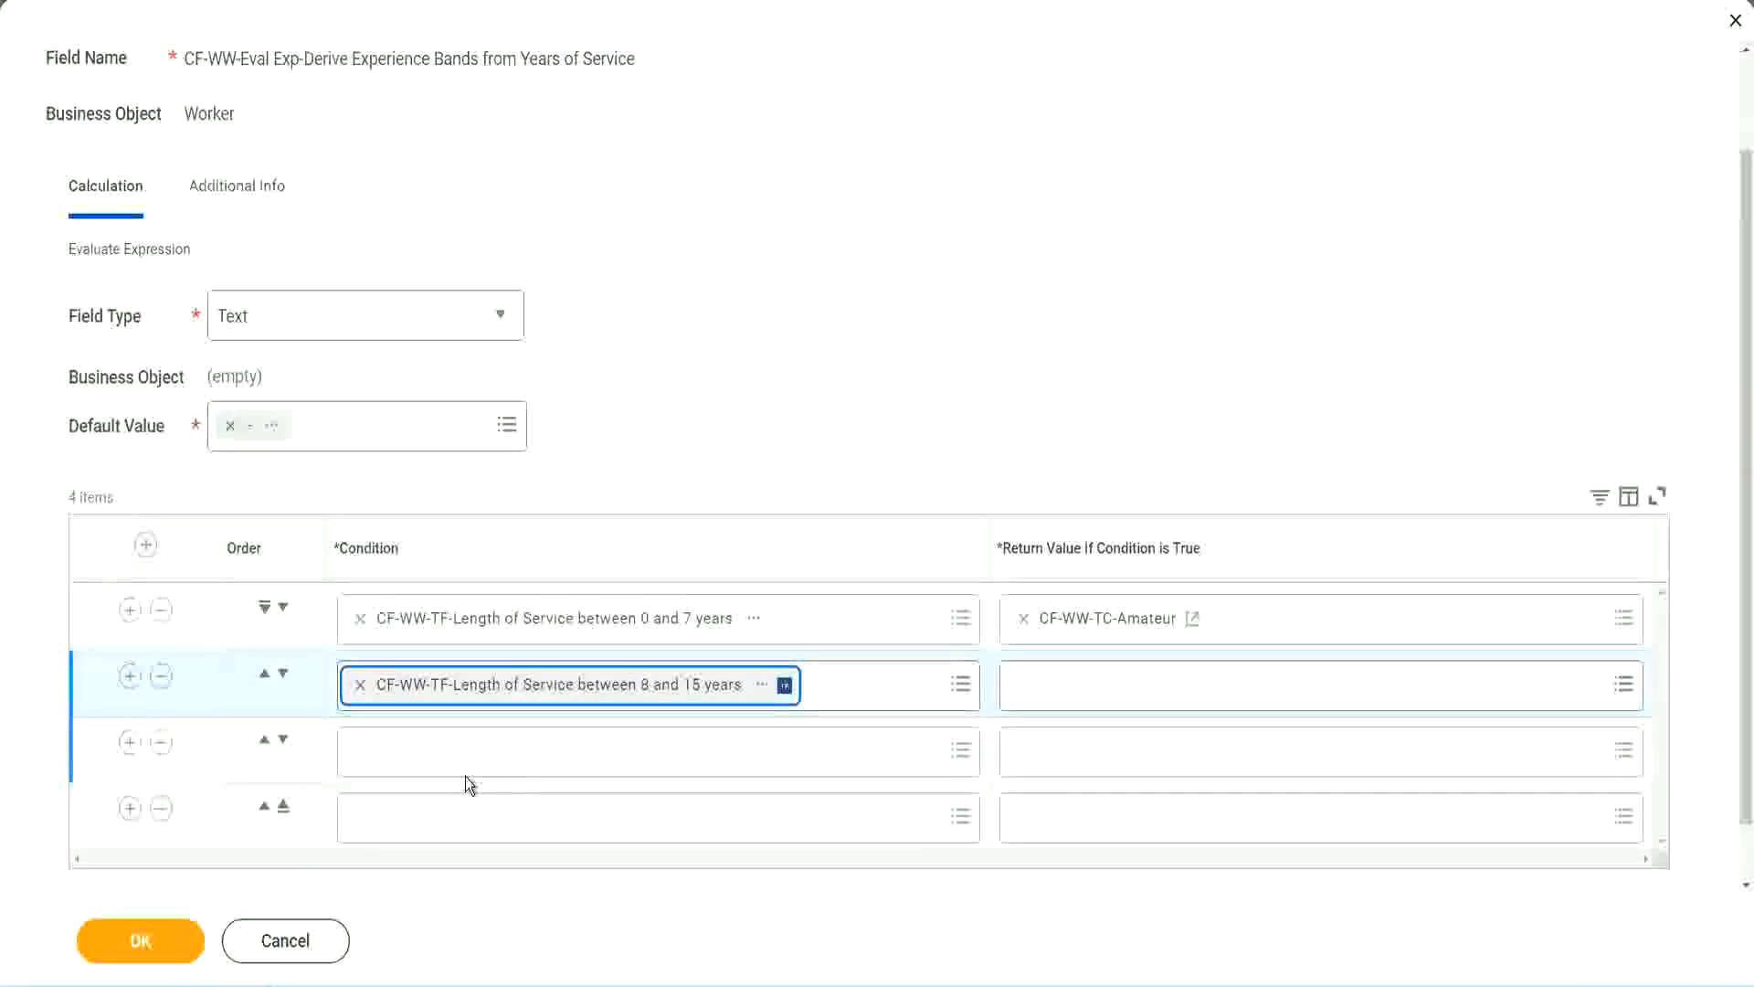
Set the third row's condition to CF-WW-TF-Length of Service between 16 and 30 years.
click(443, 747)
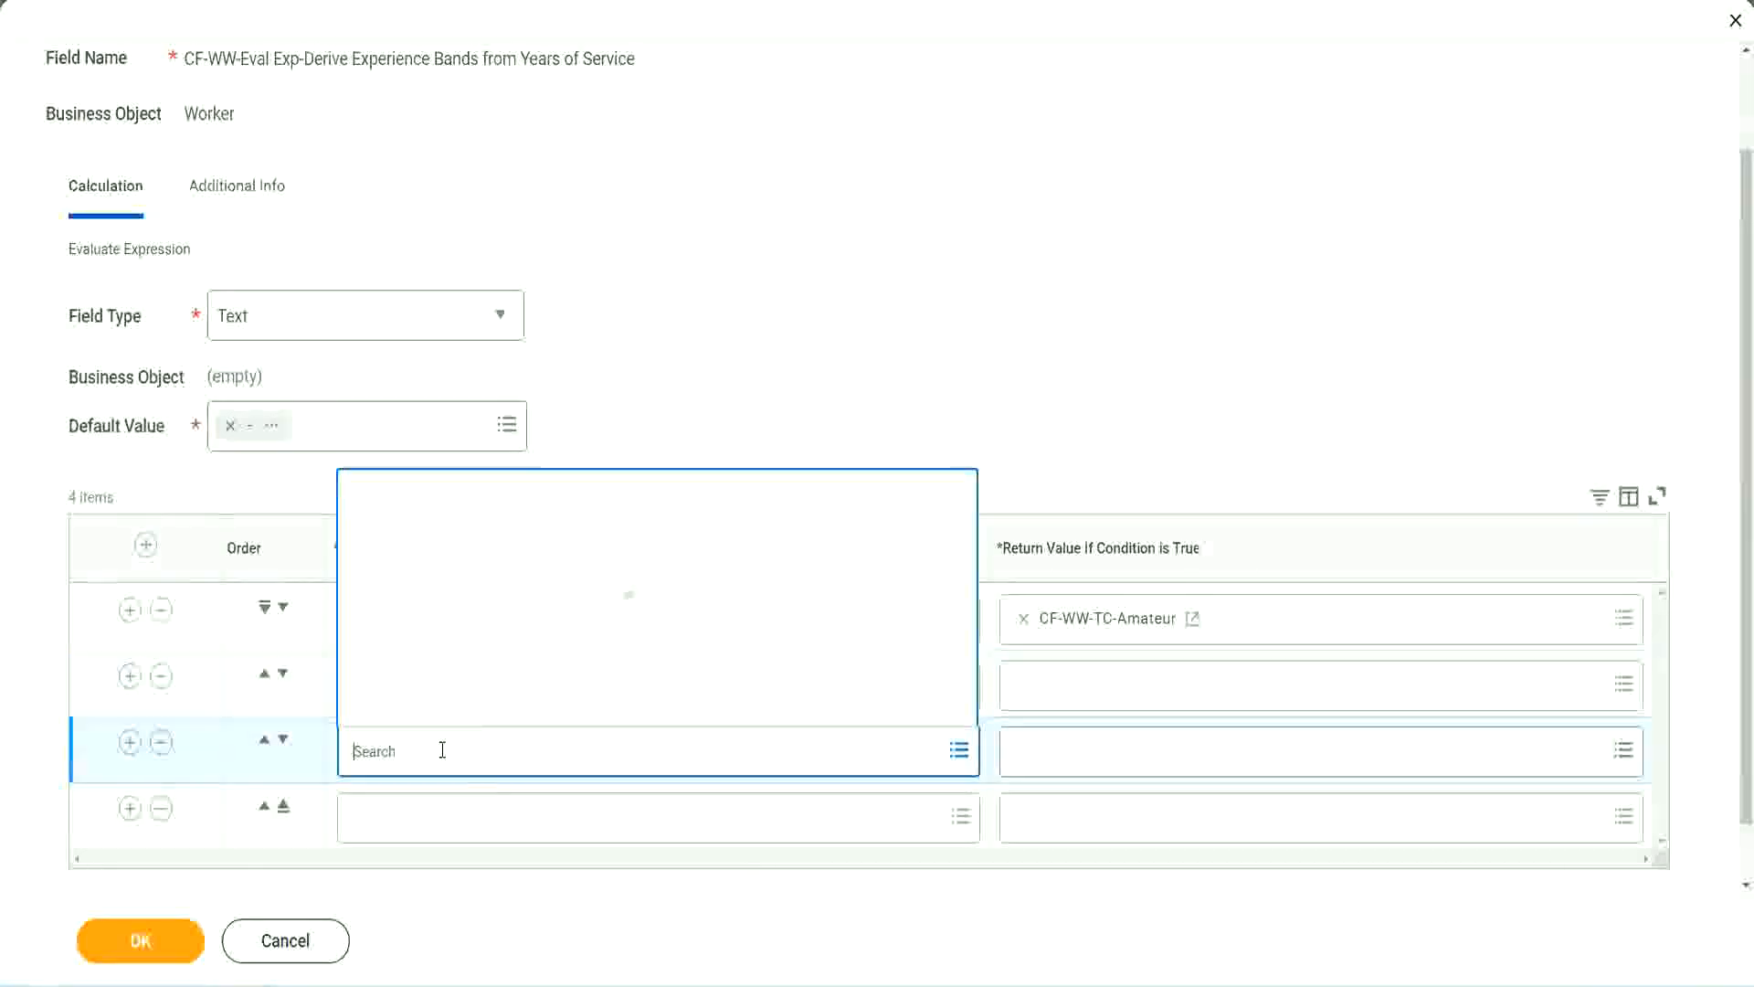
text(cf-ww)
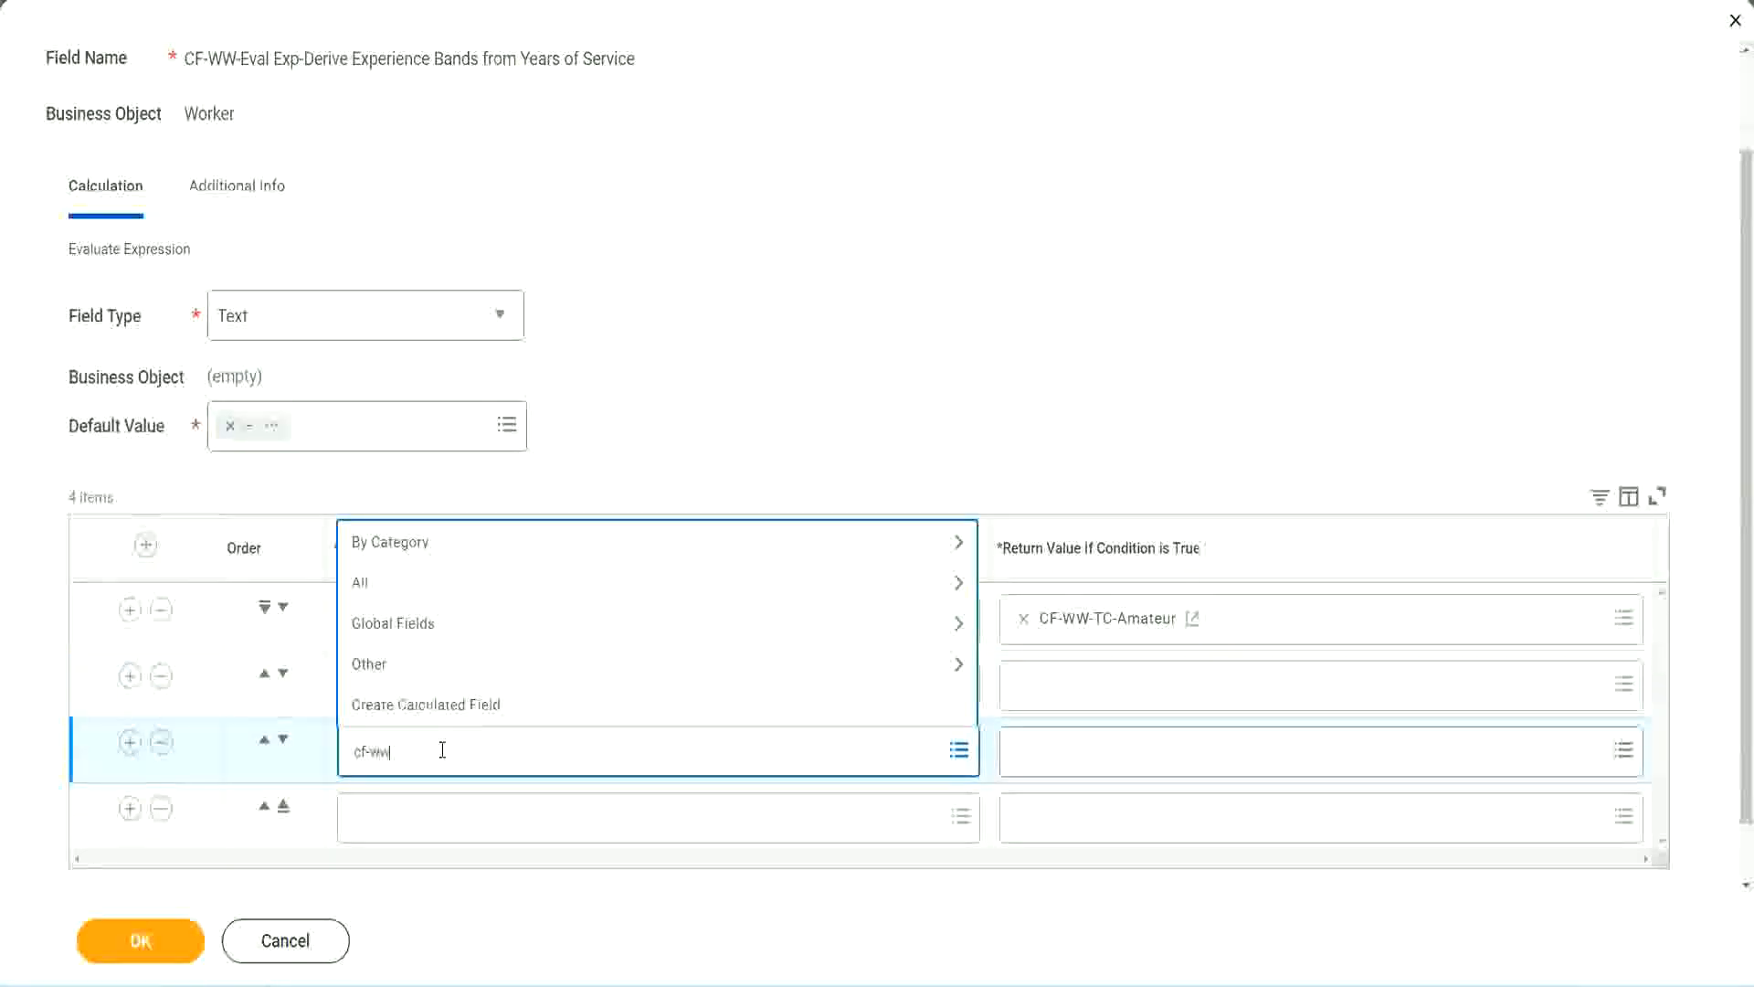
text(-tf)
key(Return)
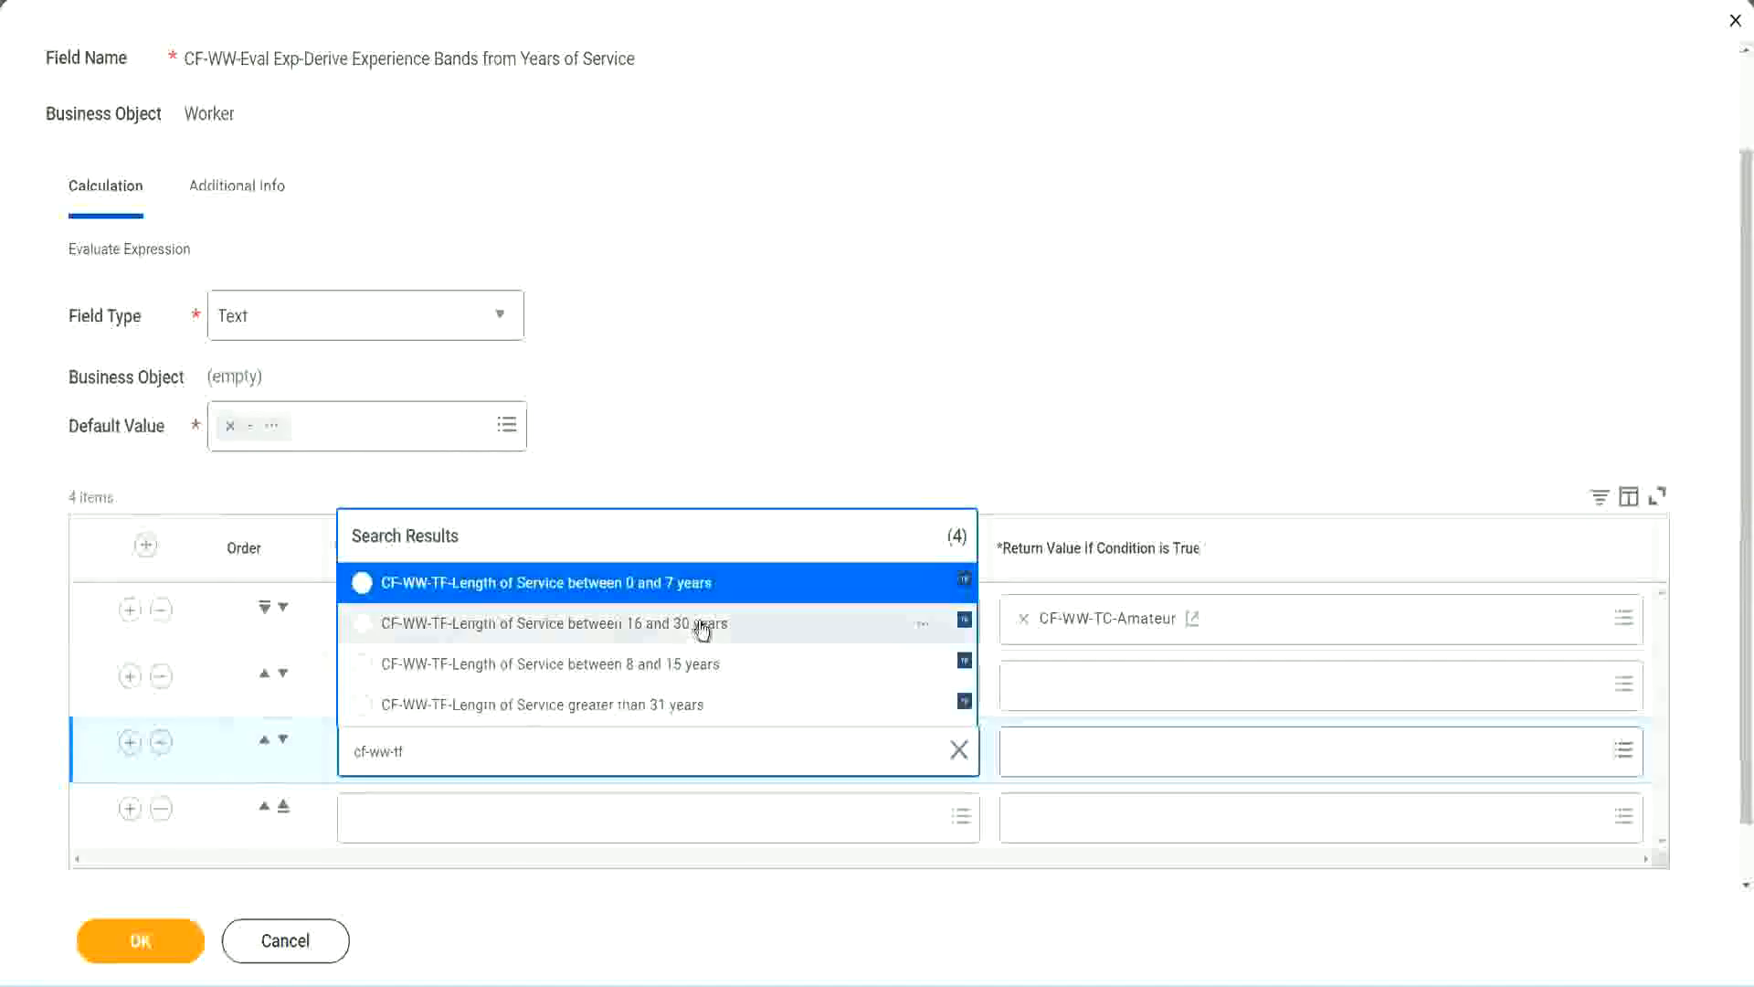
click(705, 630)
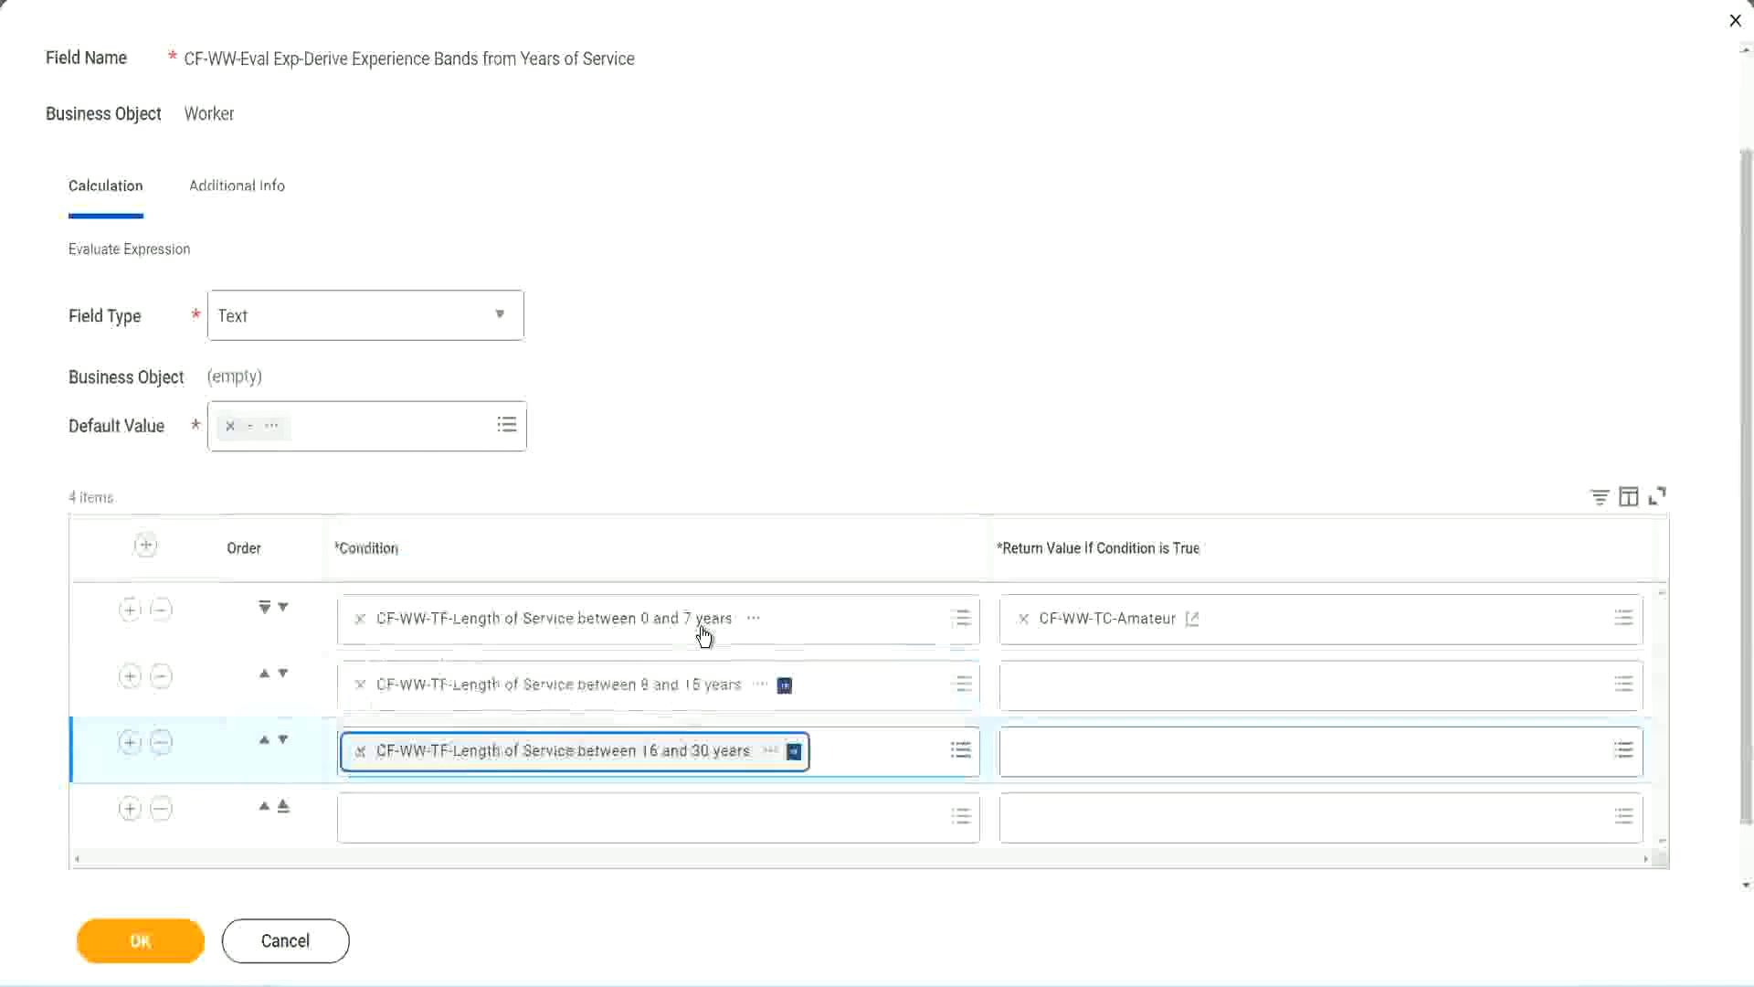
Set the fourth row's condition to CF-WW-TF-Length of Service greater than 31 years.
click(414, 820)
text(c)
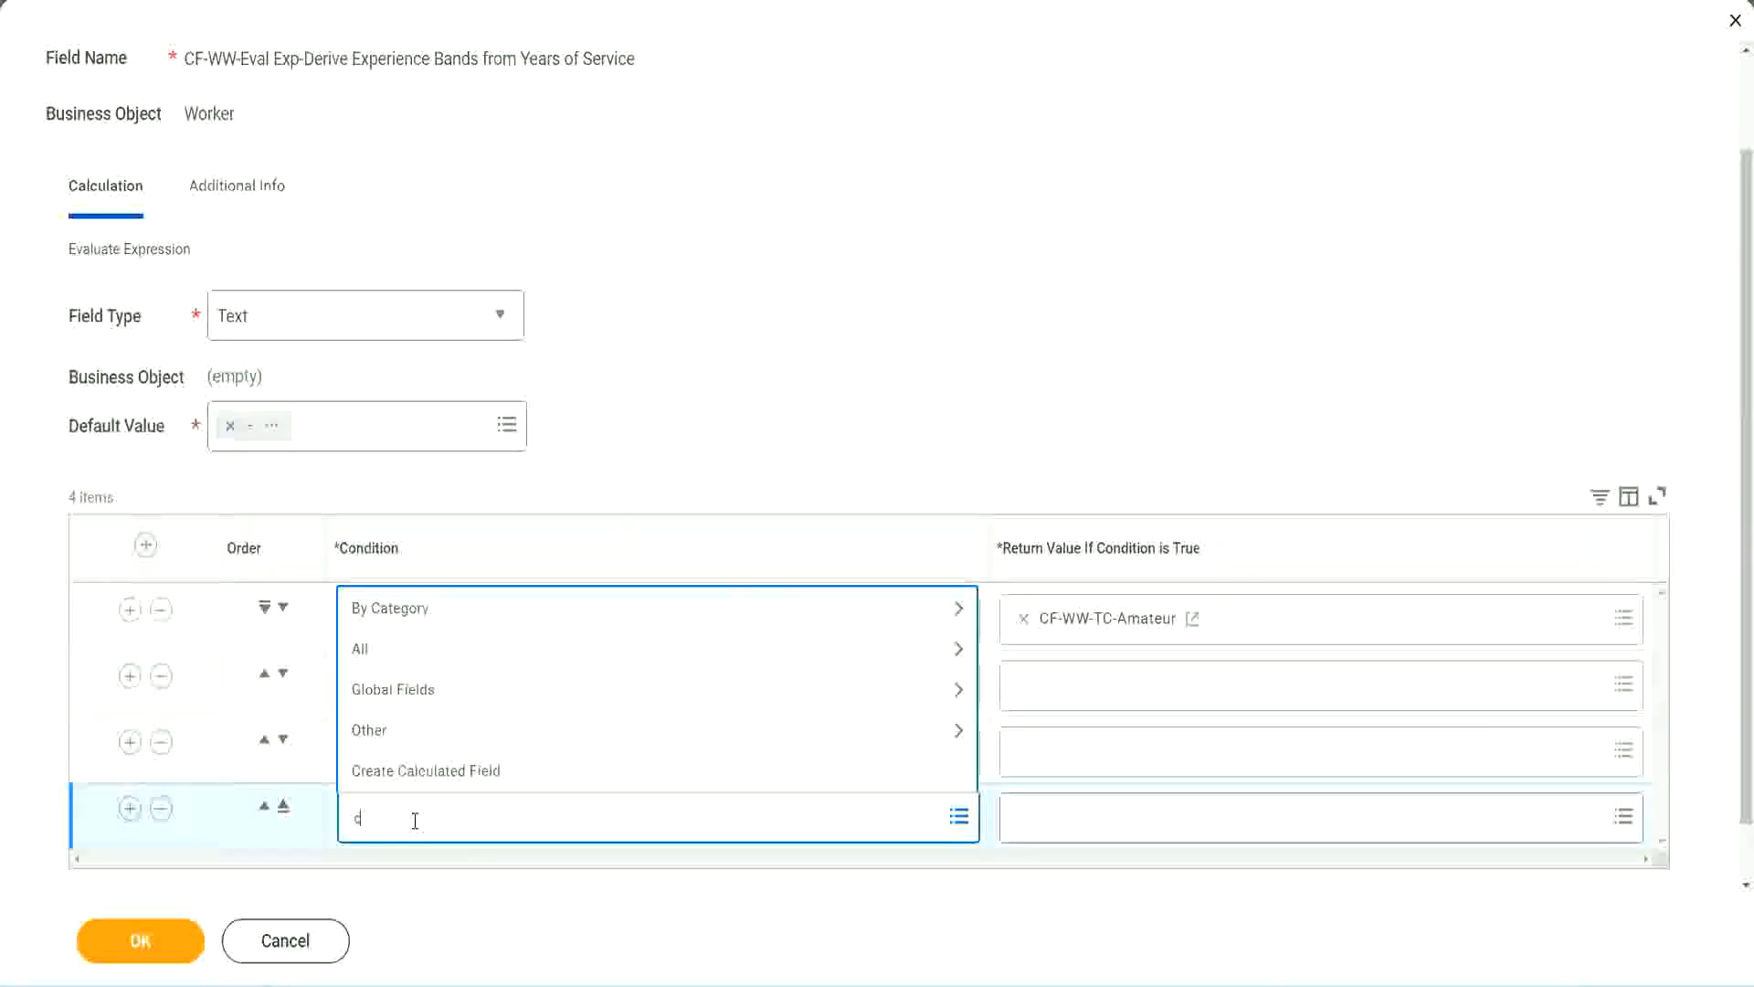
text(f-ww)
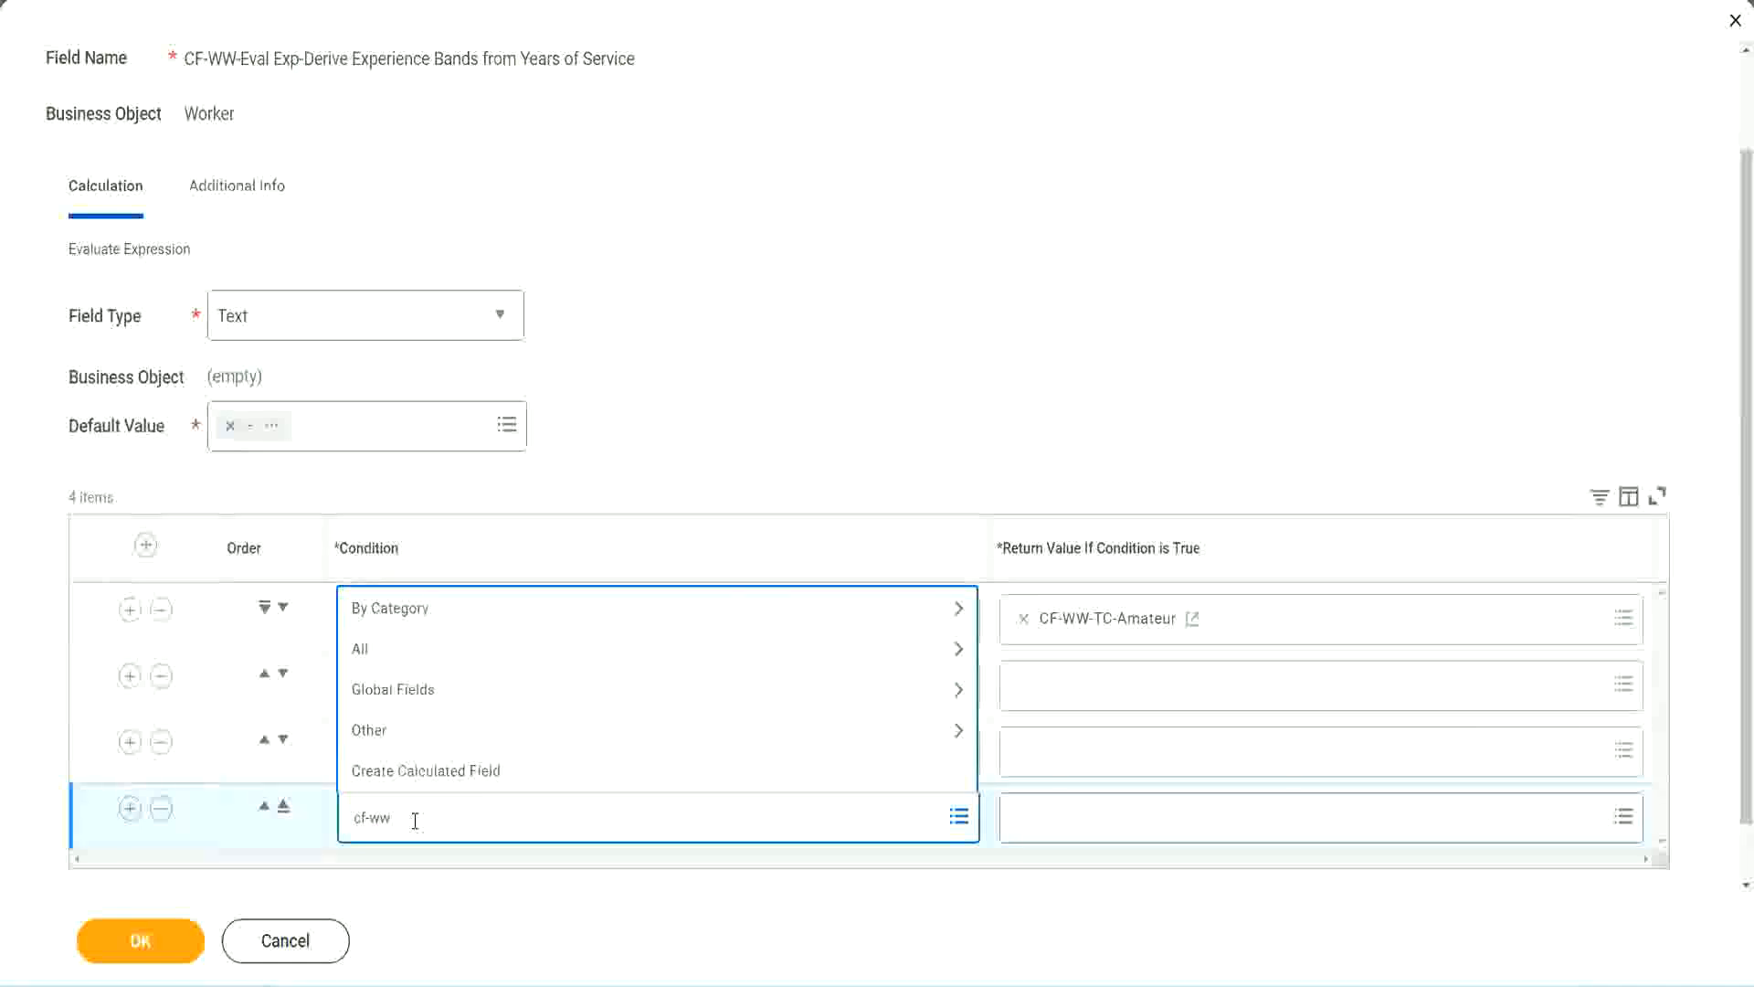
text( tf 31)
key(Return)
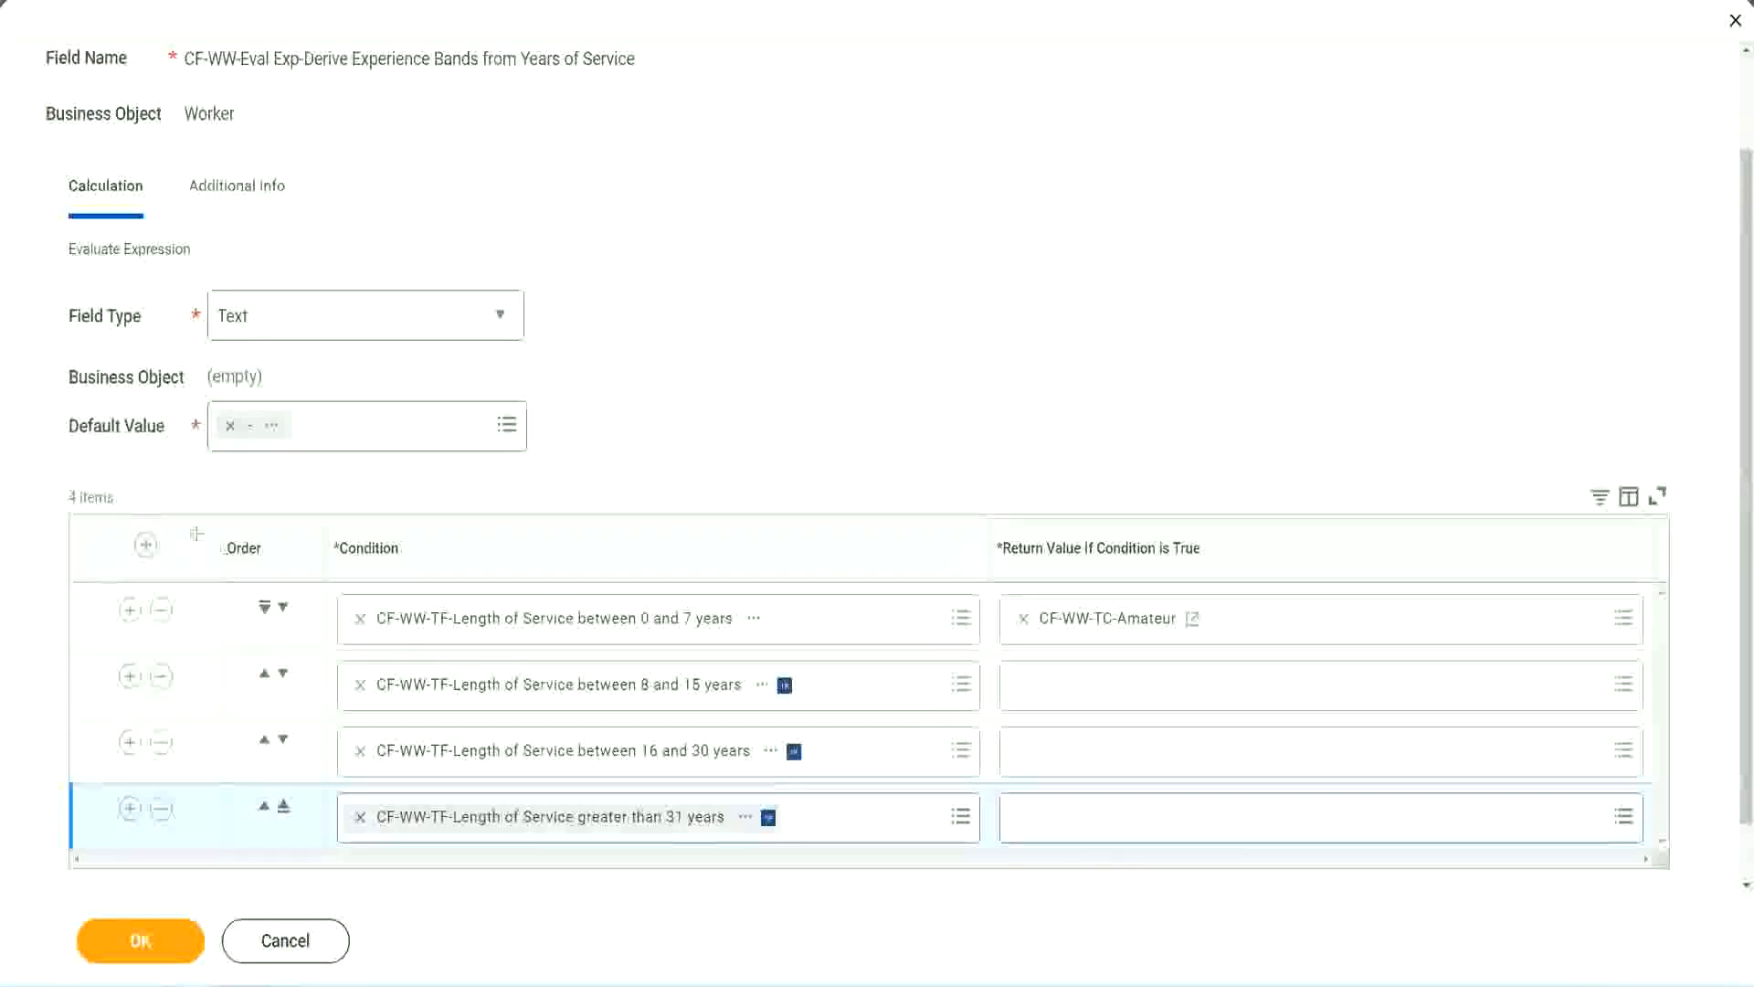
Move the 8 to 15 years condition above the 0 to 7 years condition and back to second place.
drag(197, 534, 195, 722)
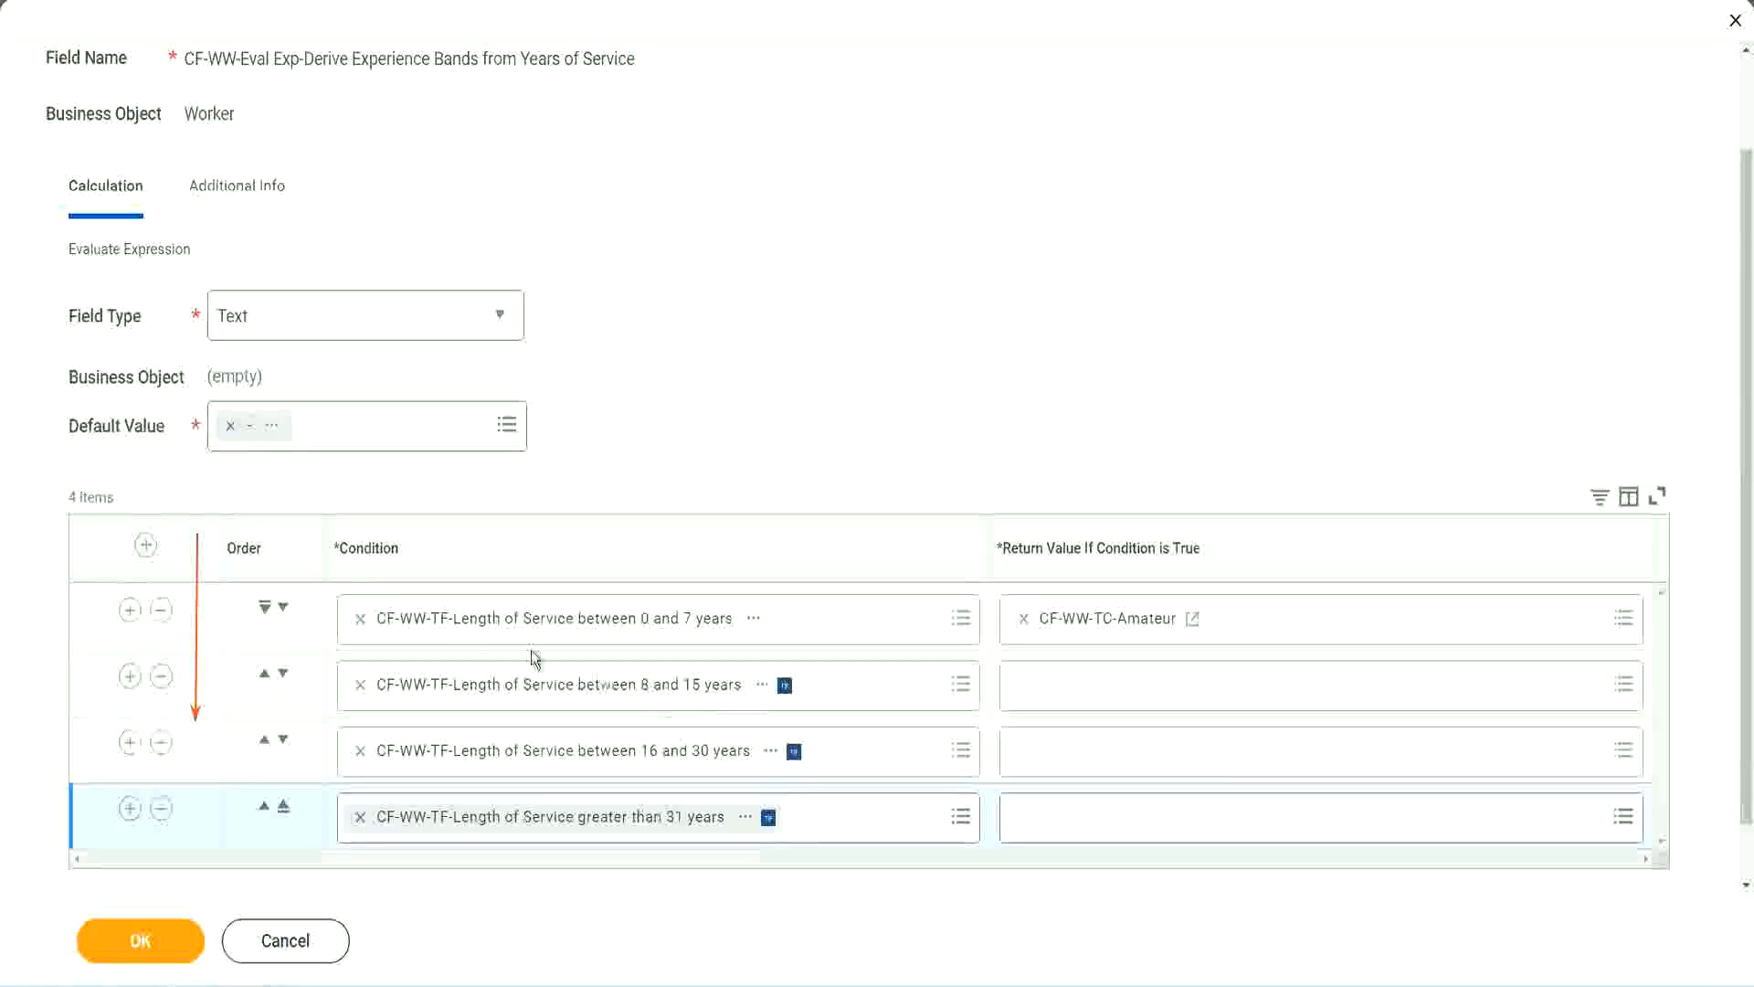
click(266, 677)
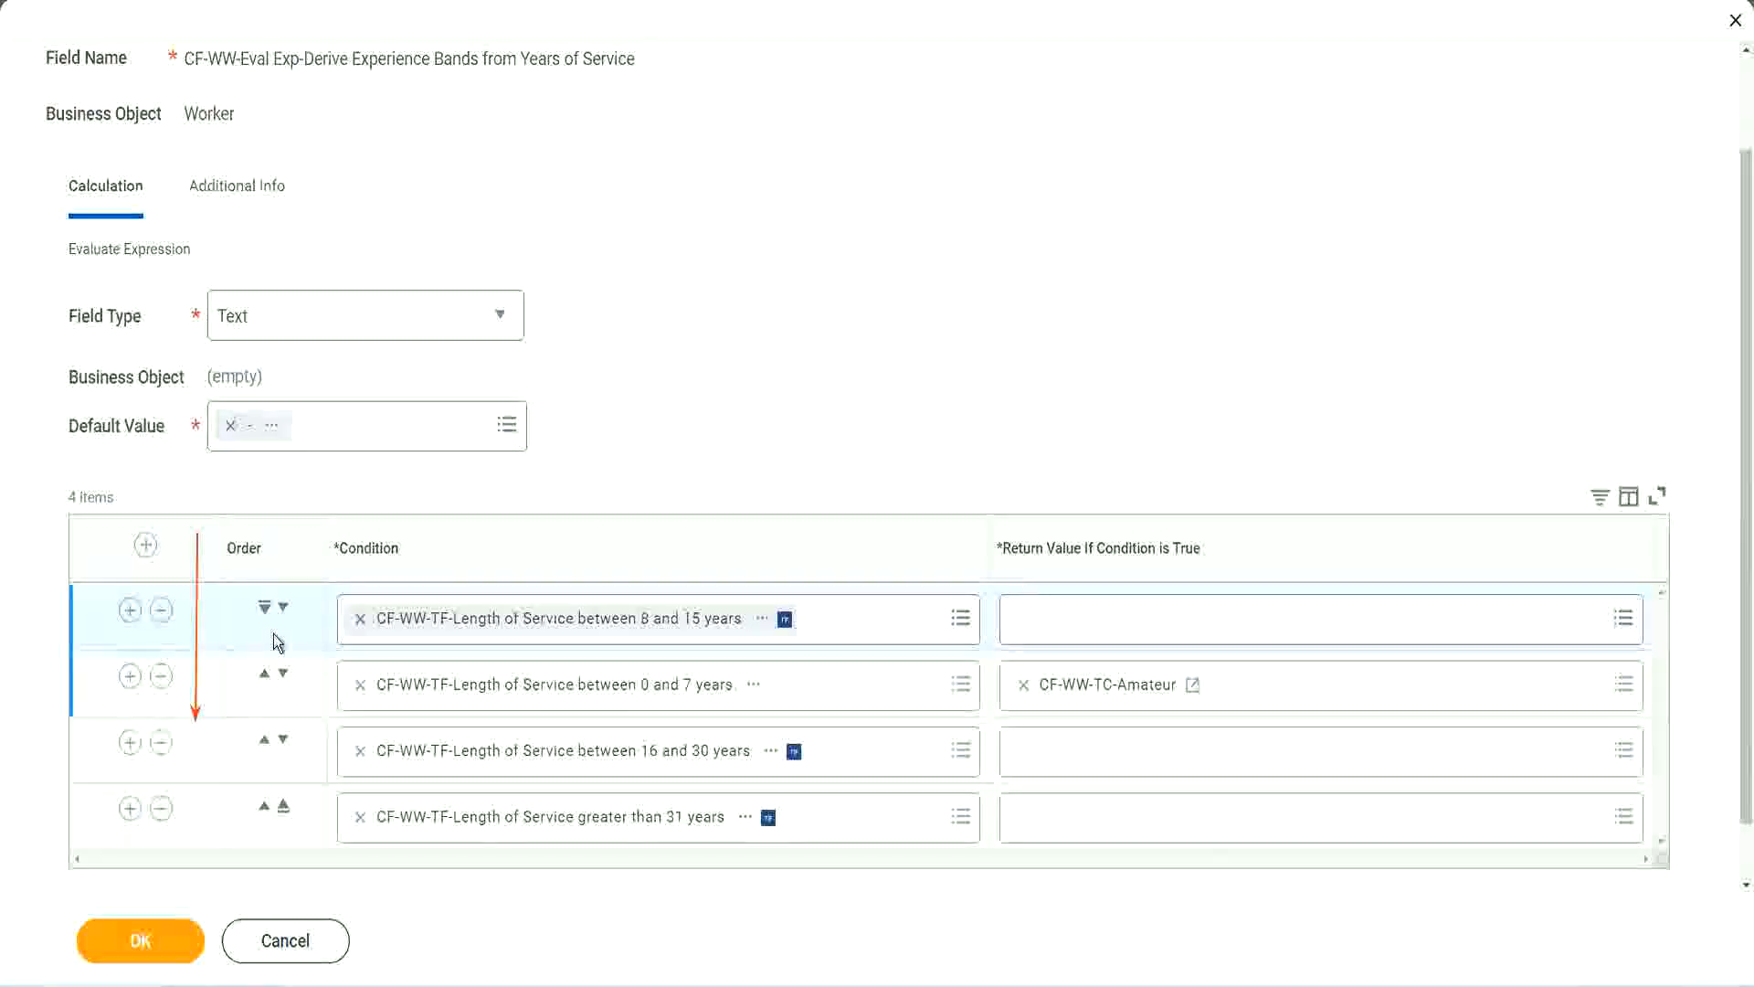
click(283, 606)
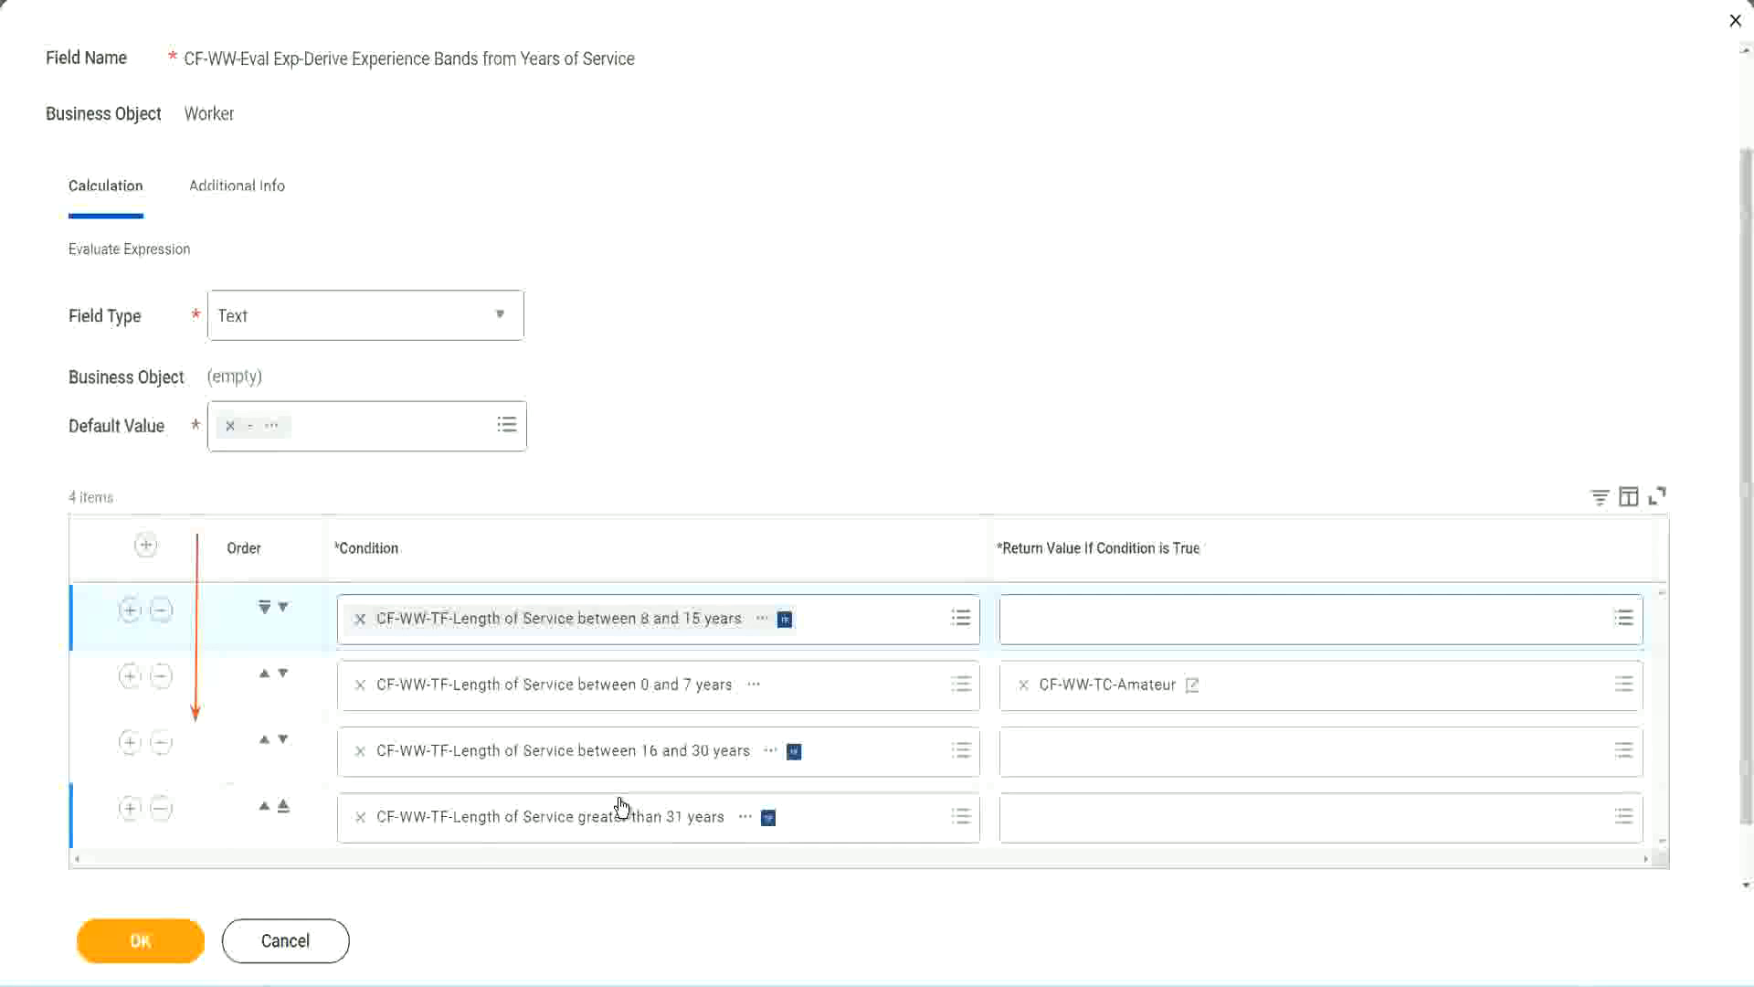
Copy the name CF-WW-TC-Amateur and start a new calculated field as the return value for 8 to 15 years.
right_click(1109, 698)
click(1142, 783)
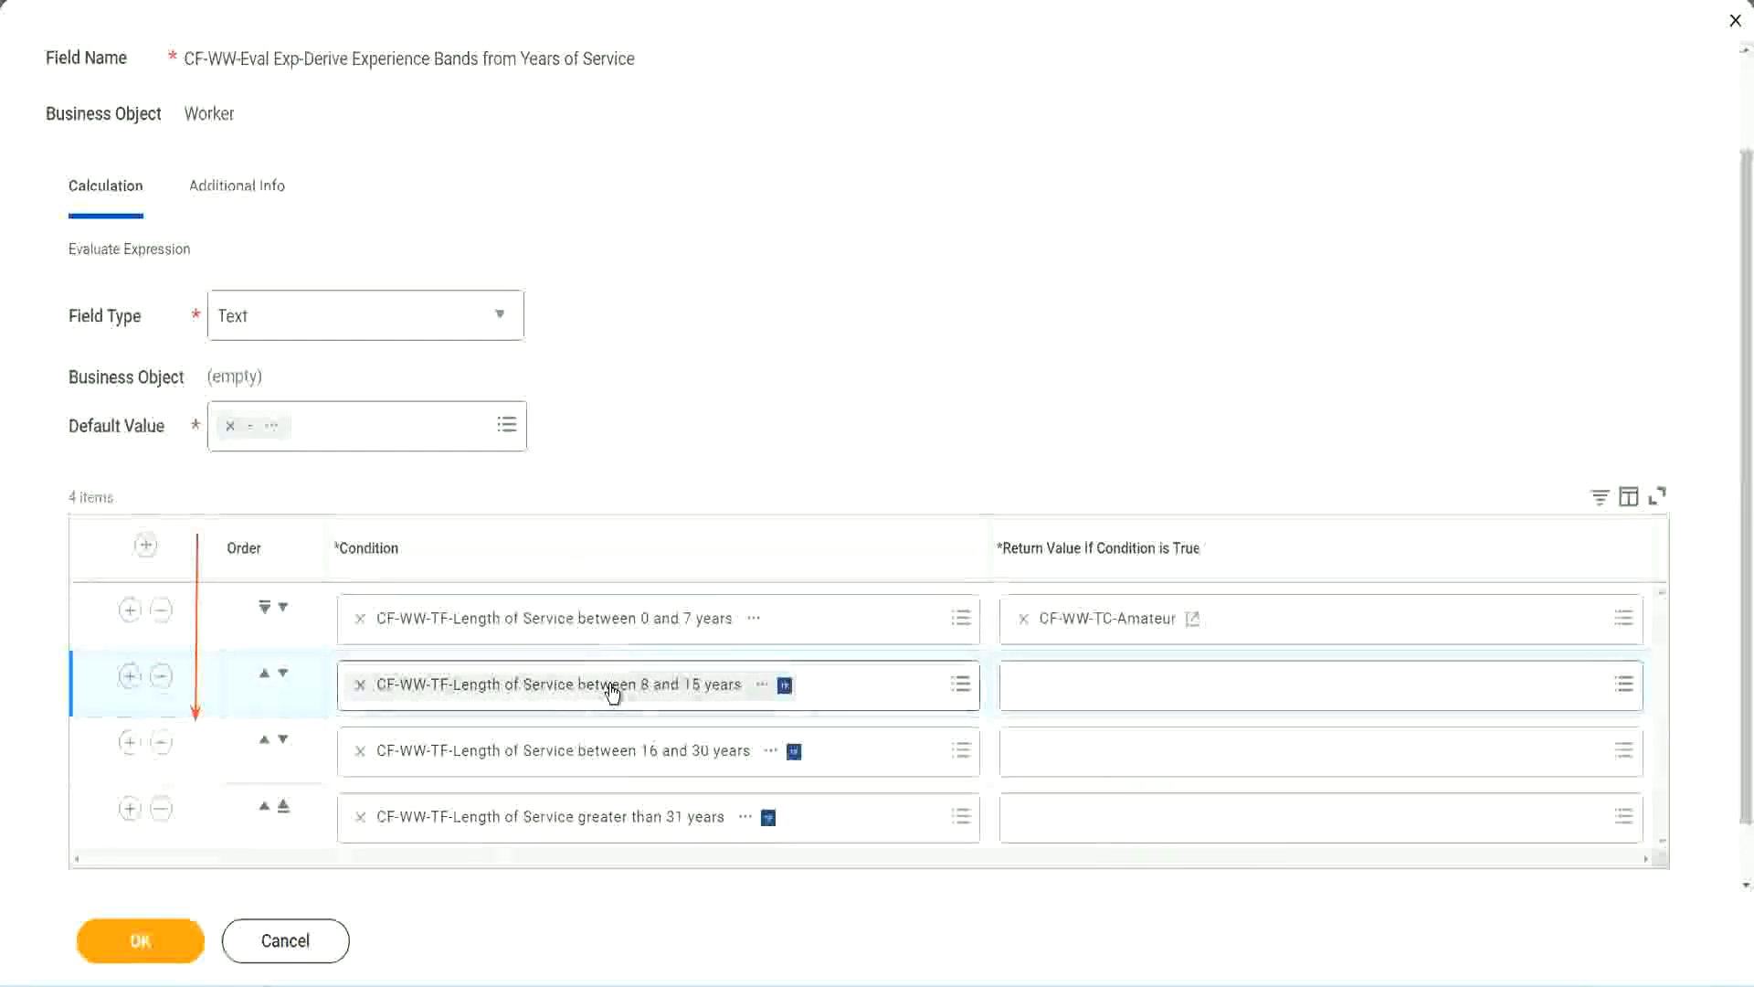
click(1030, 690)
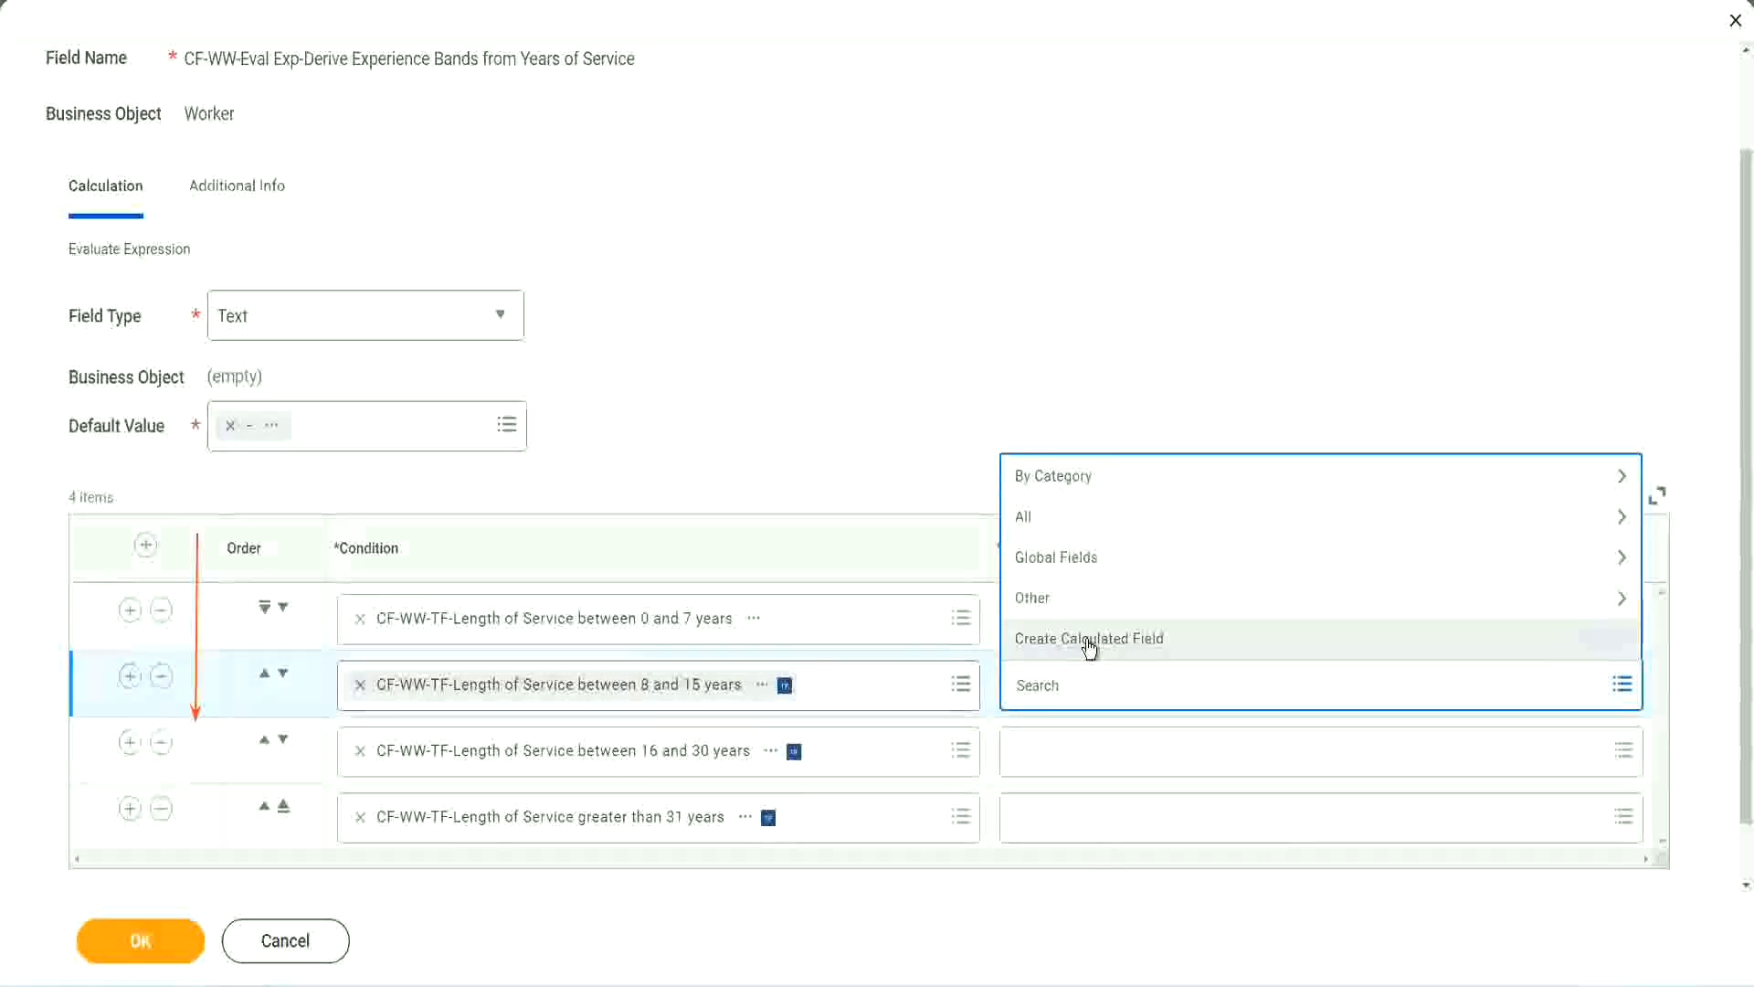
click(1089, 639)
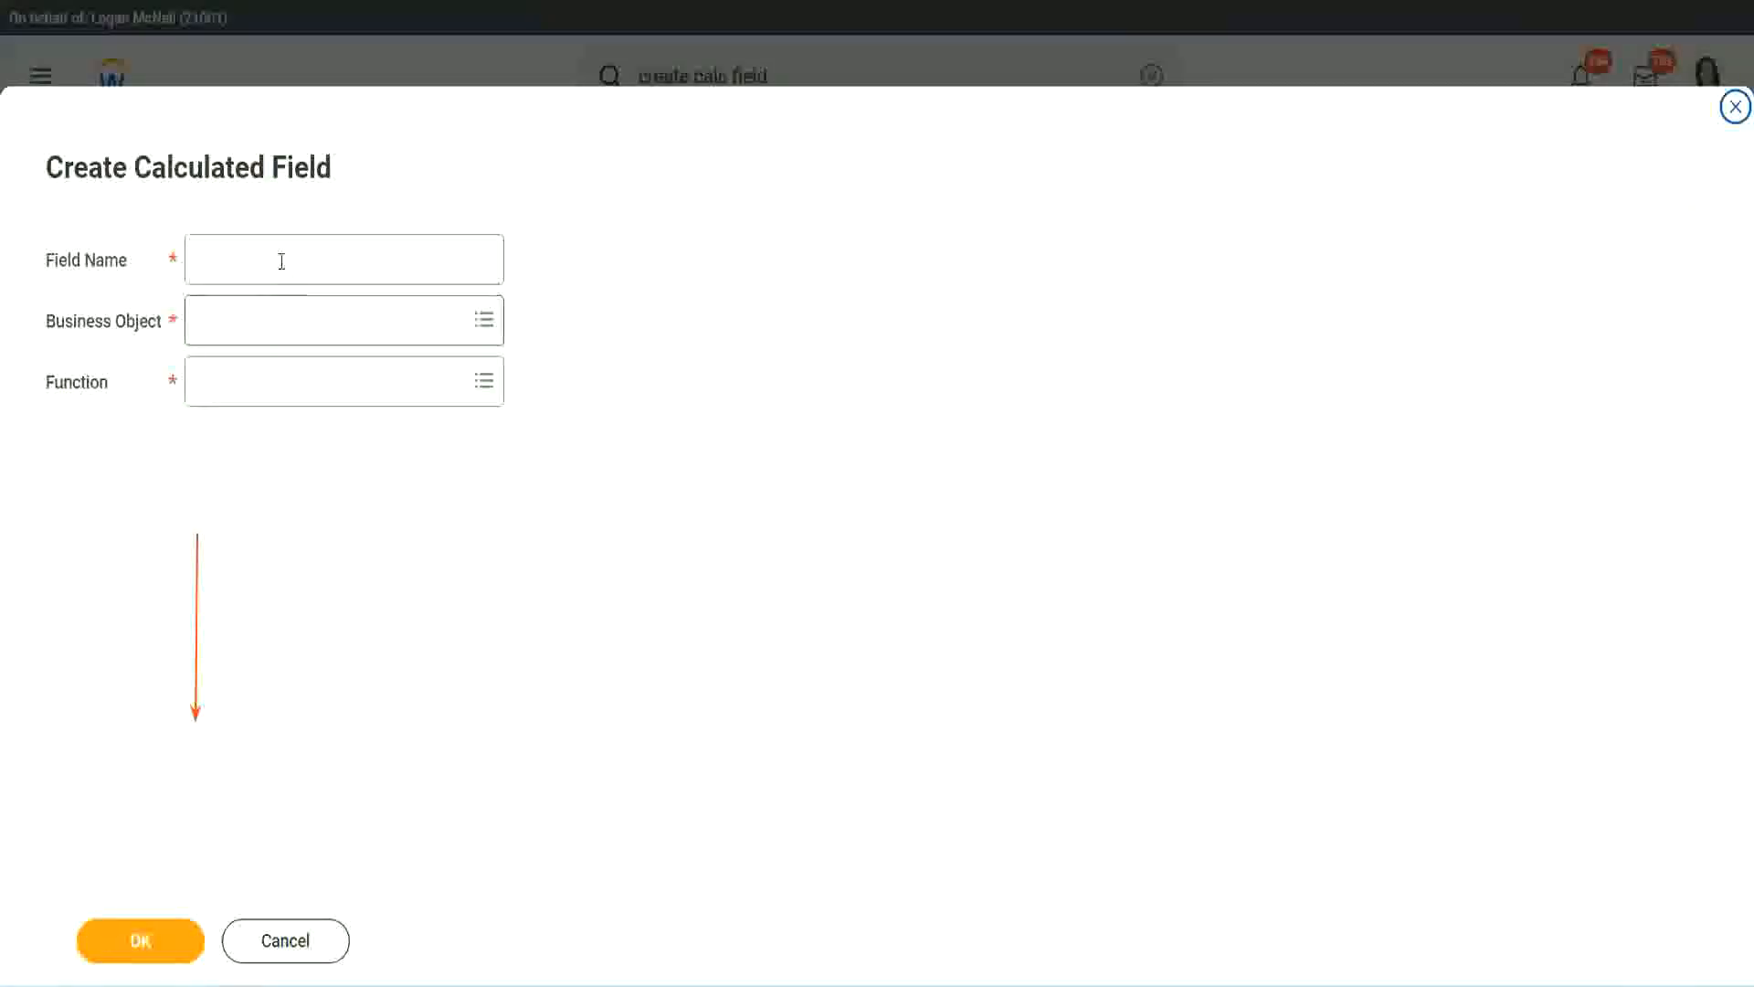
Name the new field CF-WW-TC-Experienced, with business object Global and function Text Constant, and continue to its definition.
click(278, 259)
key(ctrl+v)
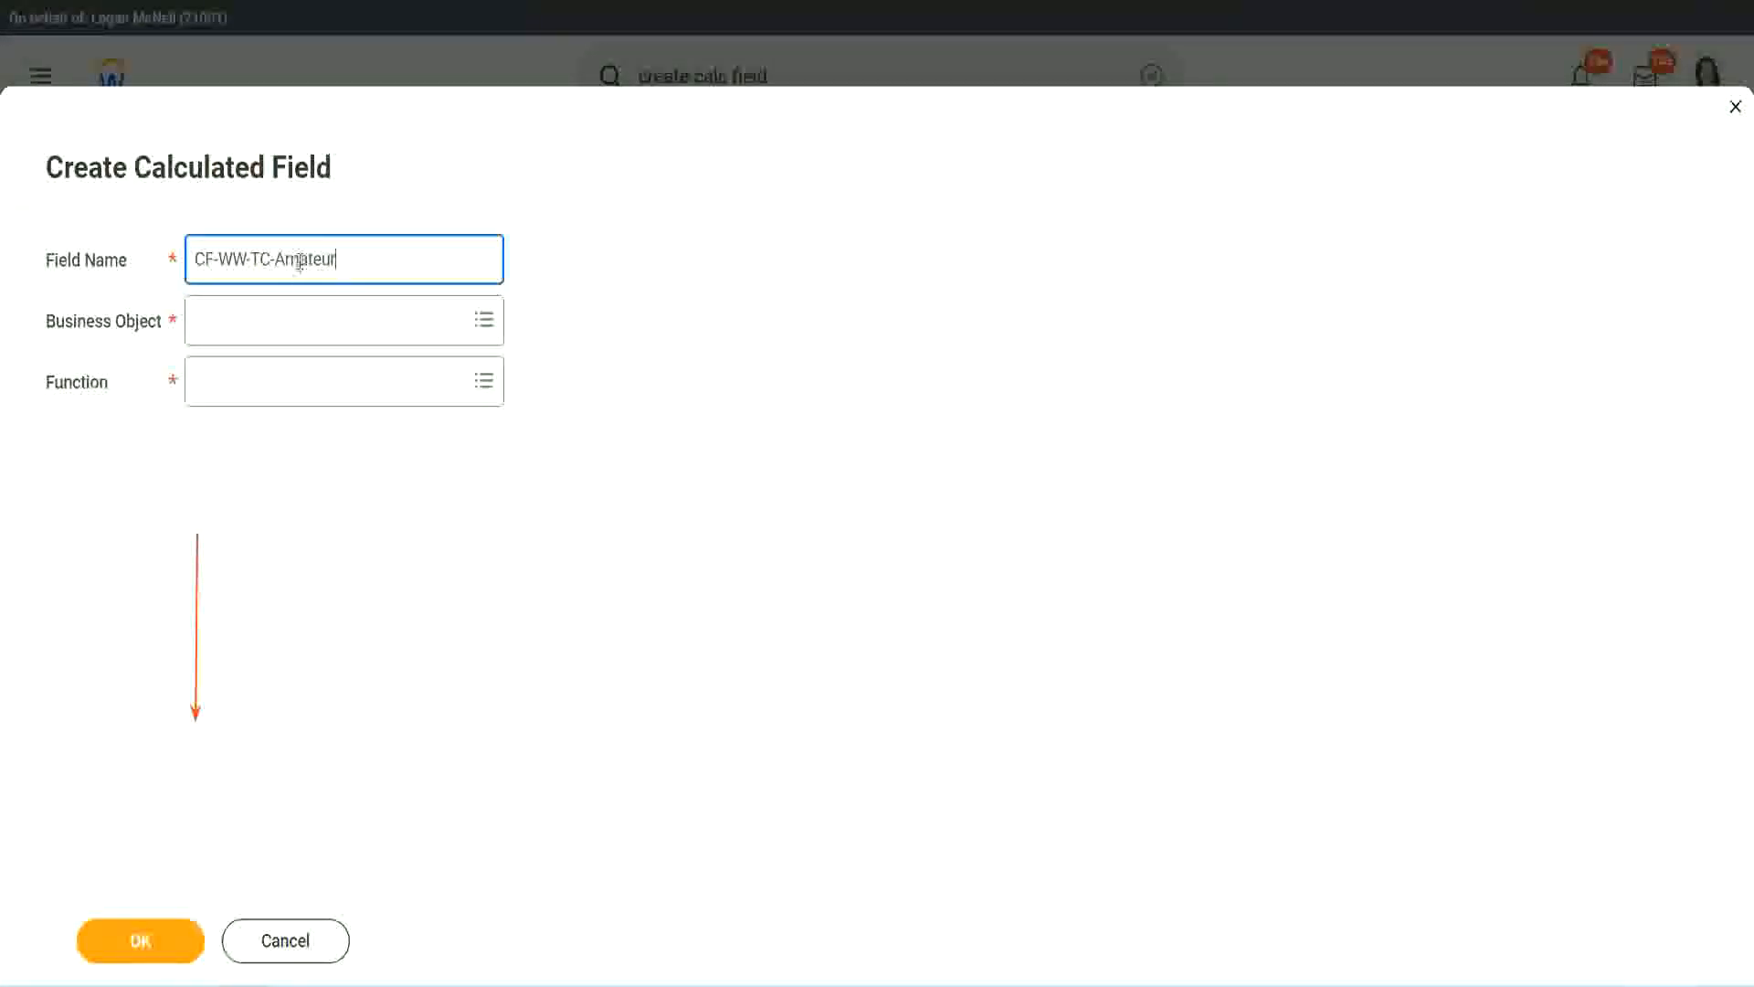
double_click(300, 261)
text(Expe)
text(rienced)
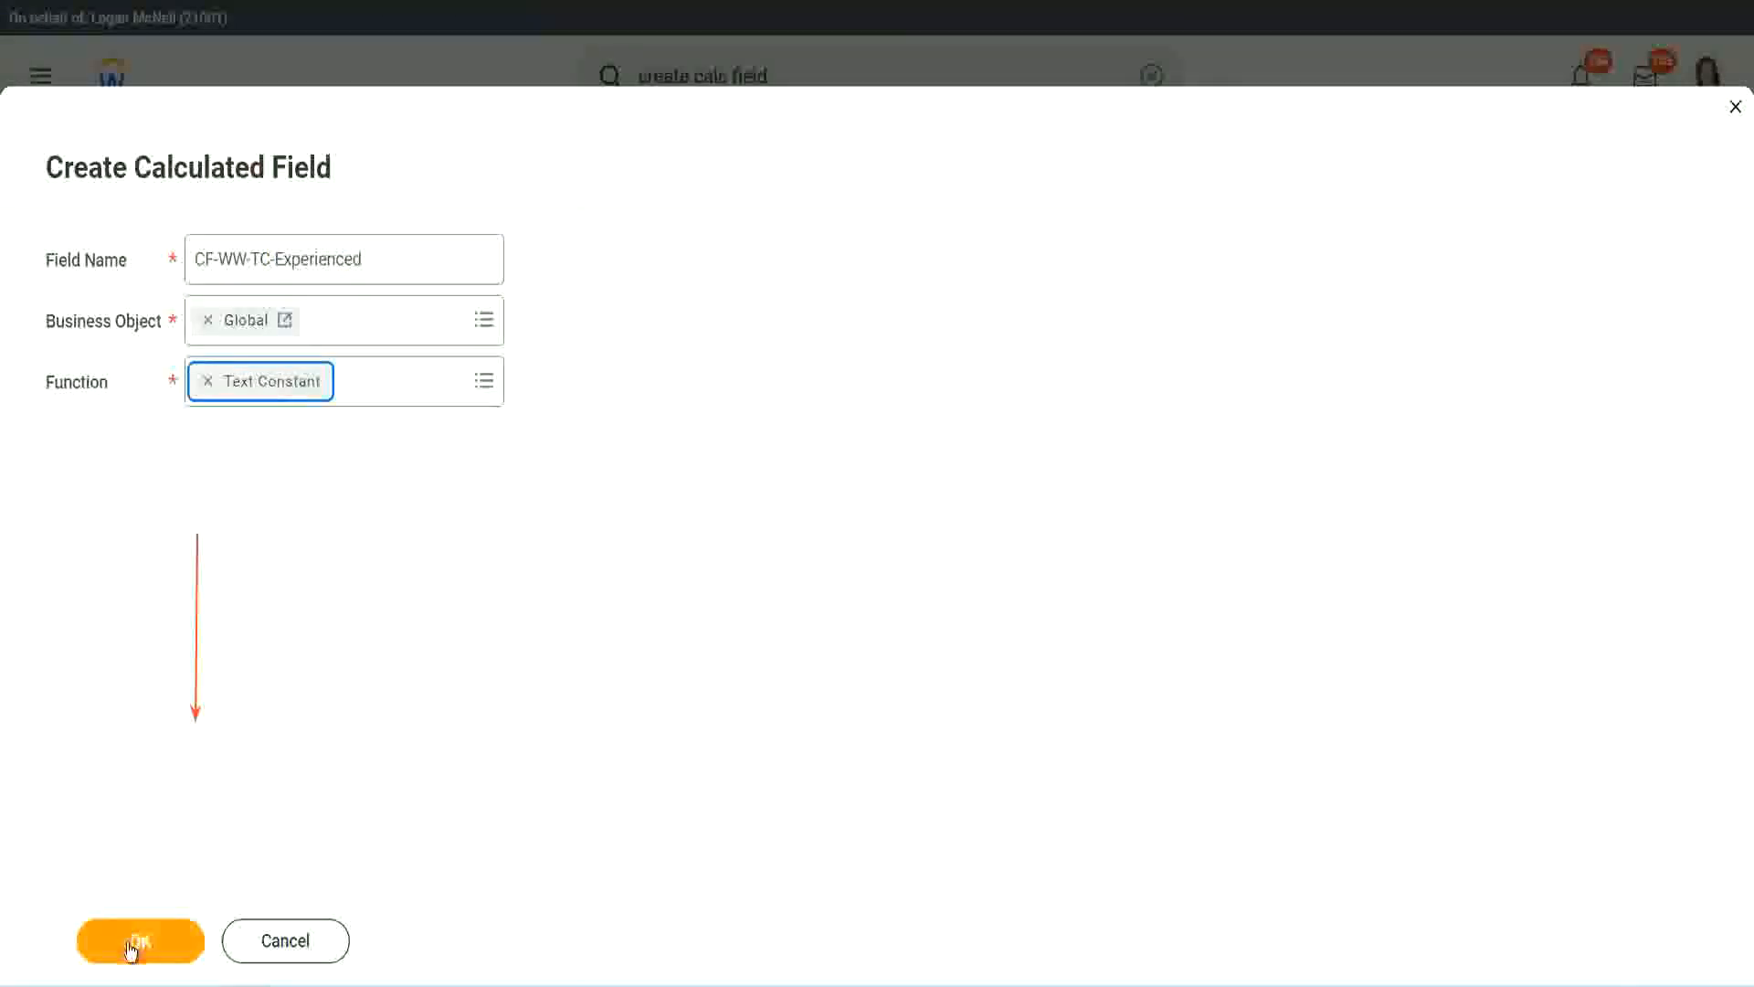
click(139, 941)
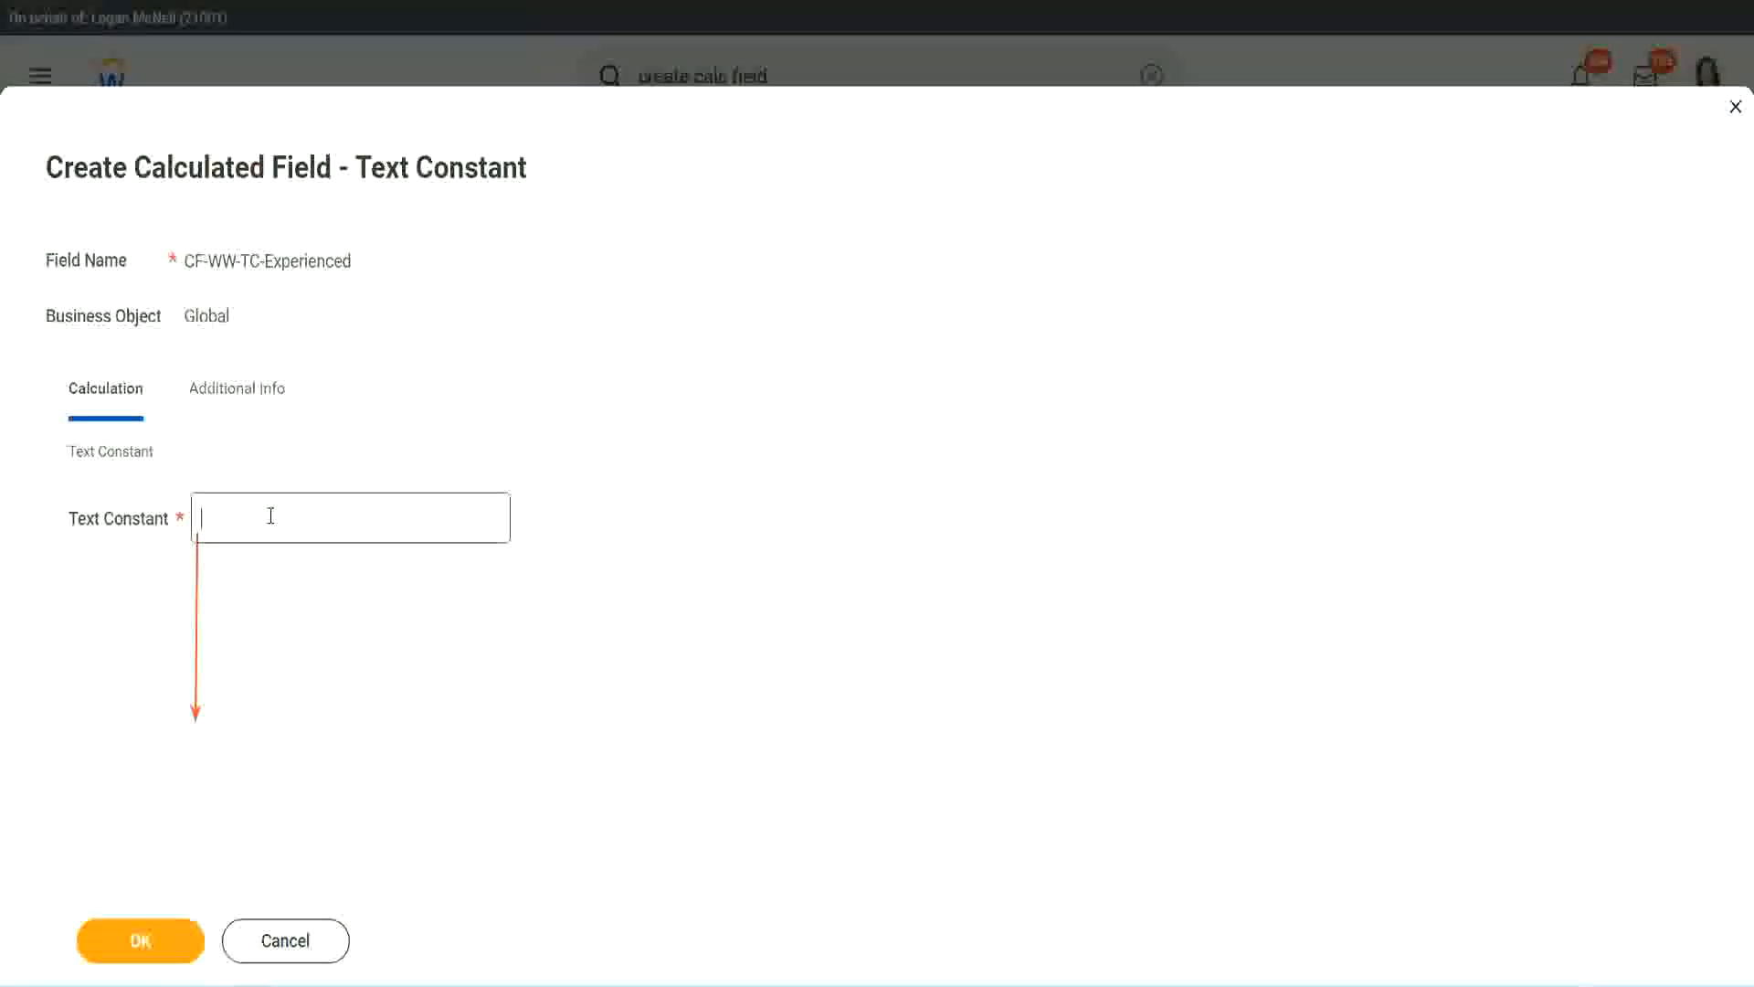
Set the text constant to Experienced and save the calculated field.
click(267, 519)
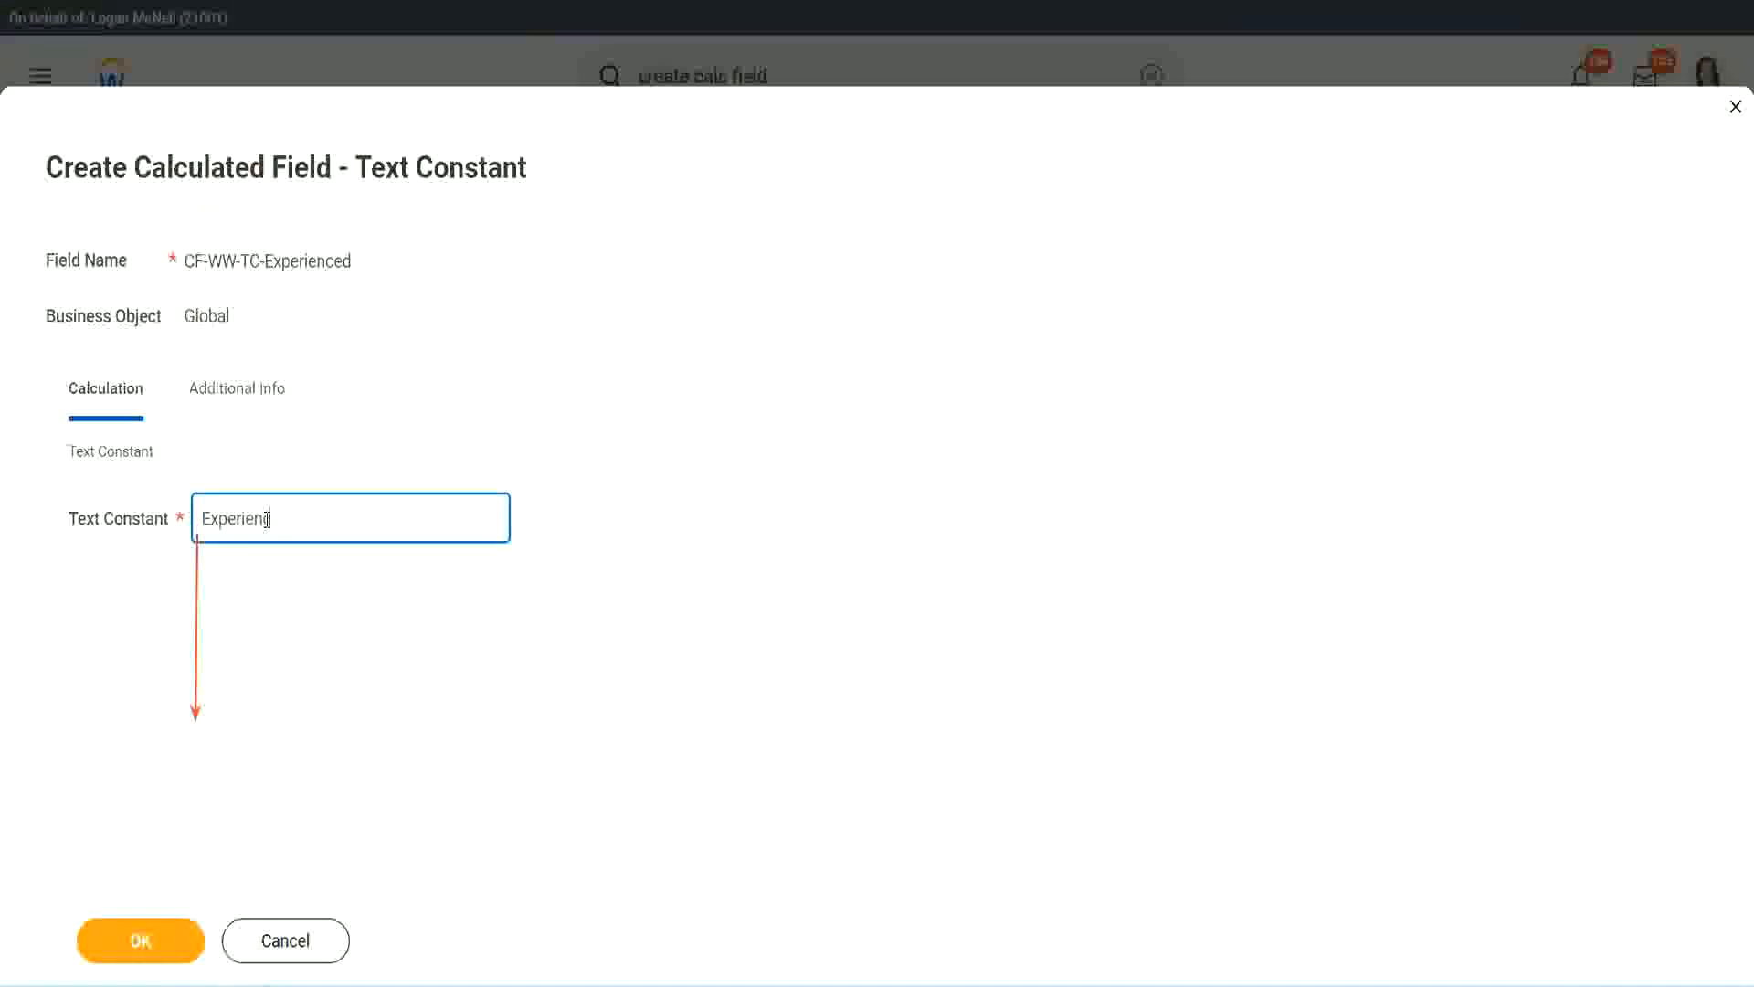
text(Experienced)
click(139, 941)
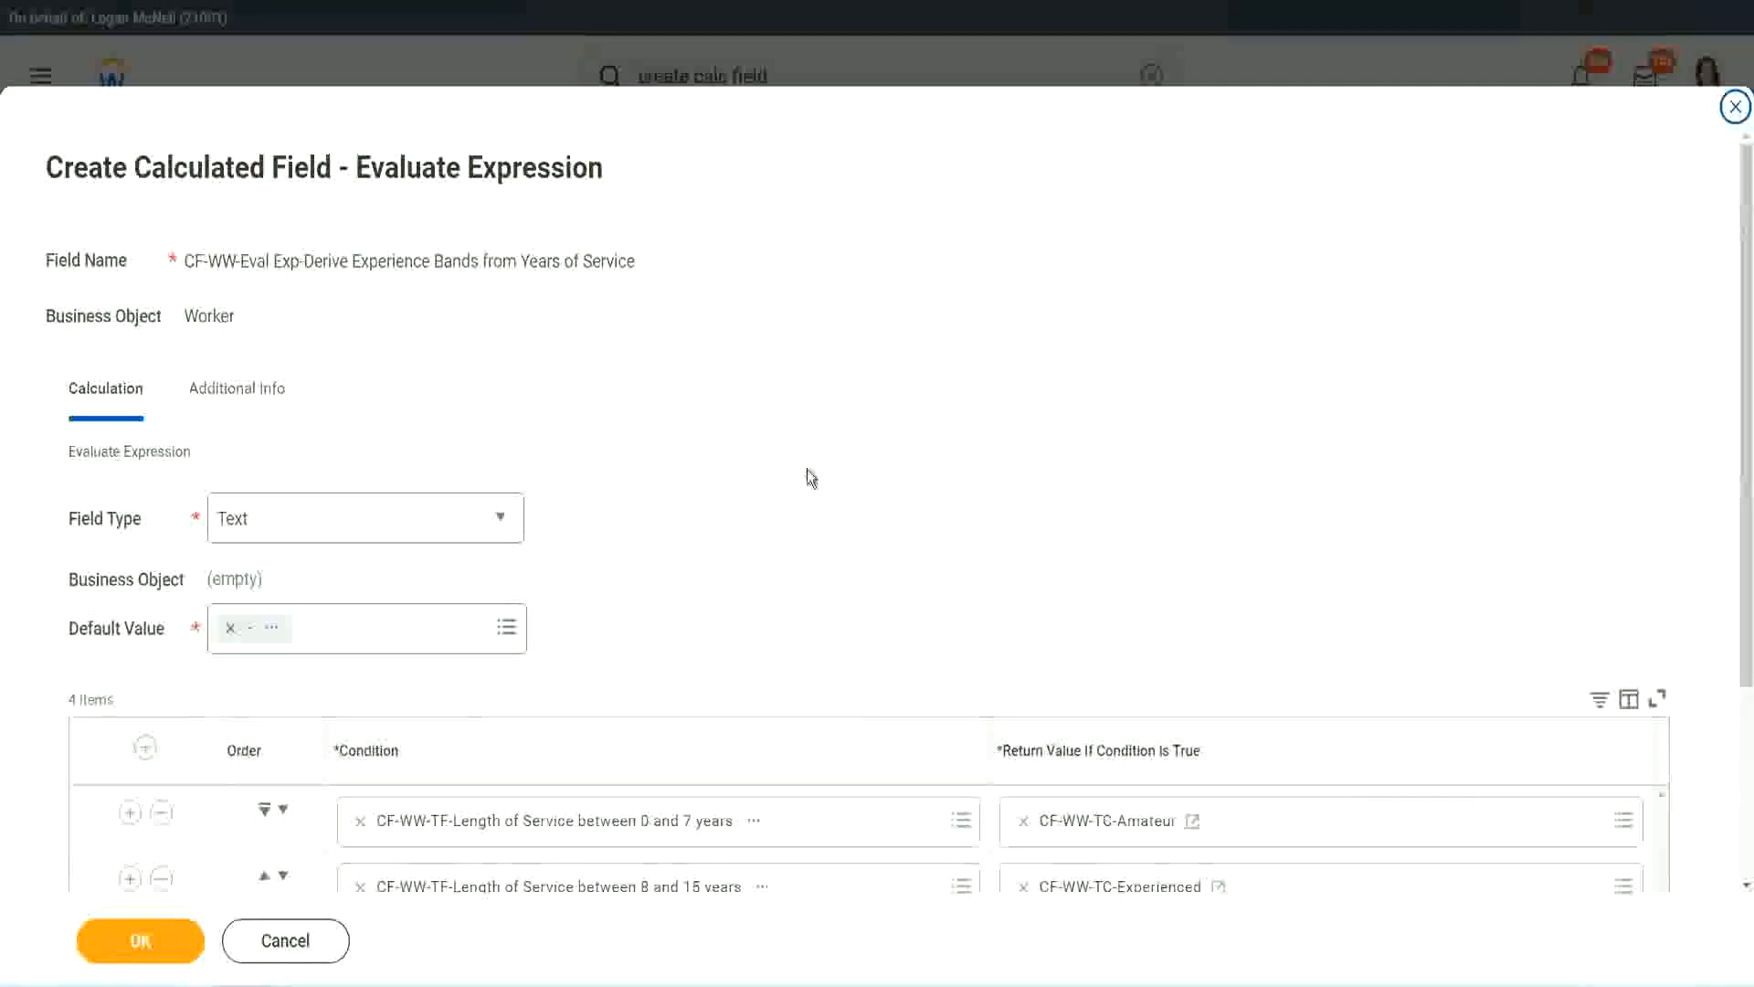
Start a new calculated field as the 16 to 30 years return value and paste CF-WW-TC-Amateur as its name.
scroll(808, 469, down, 2)
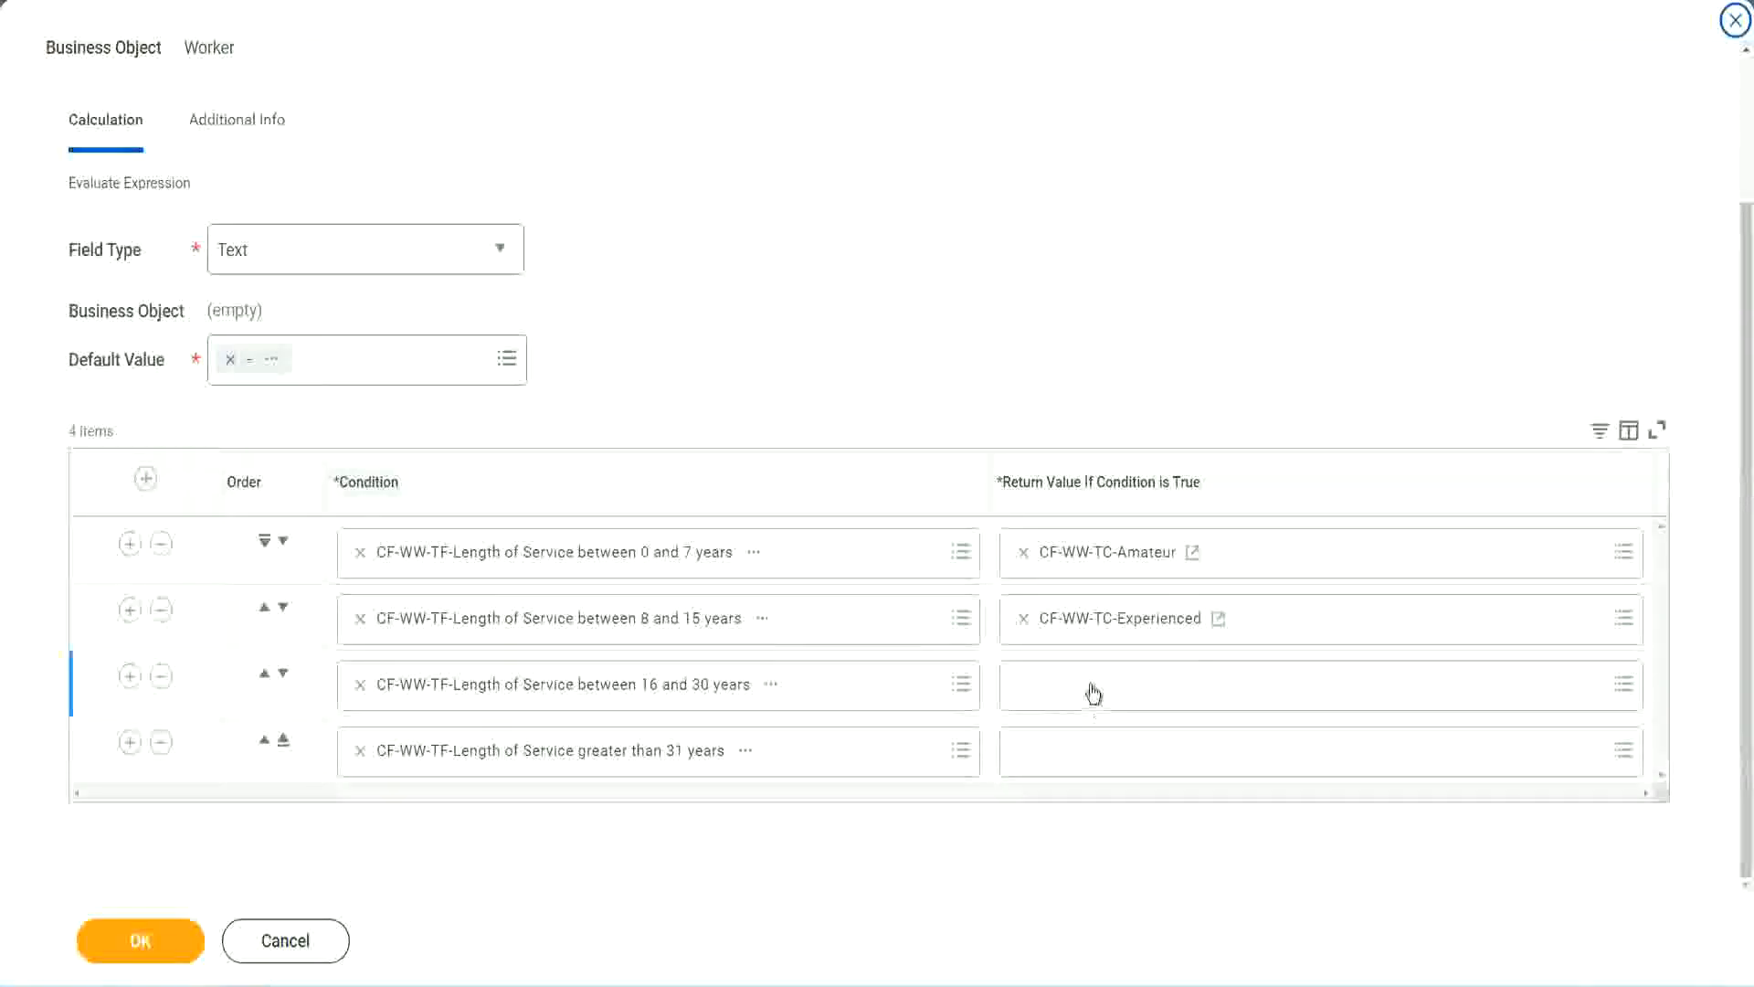
click(1093, 684)
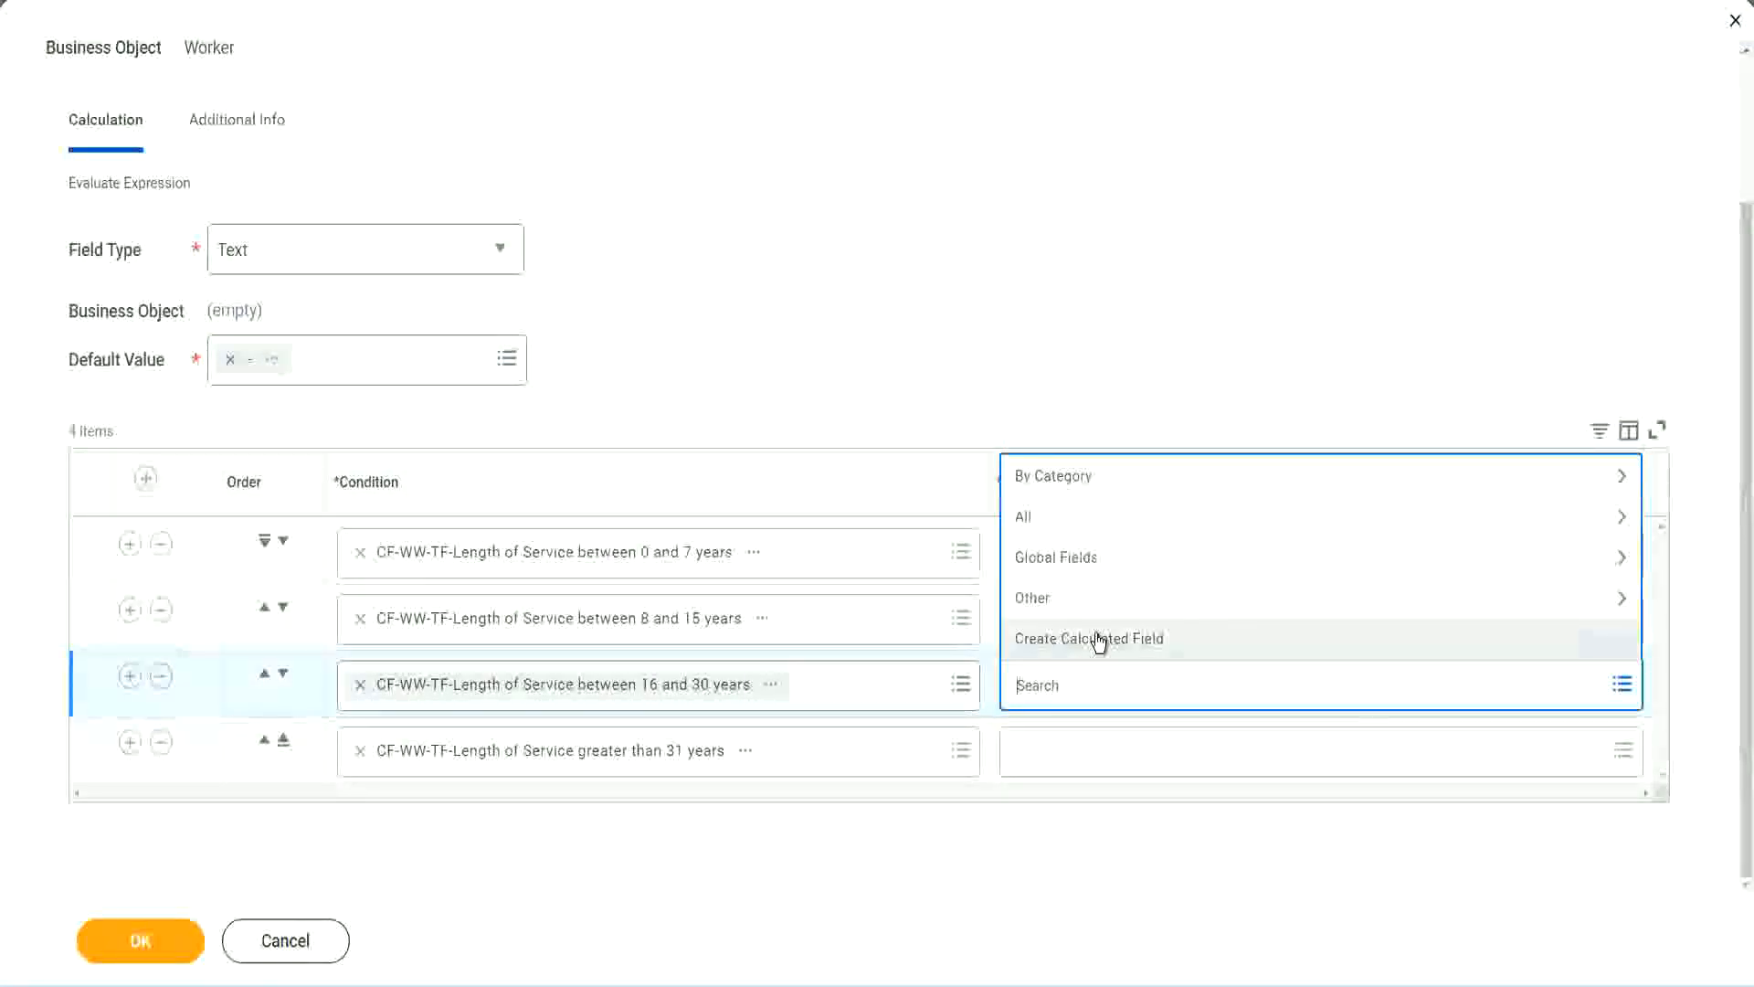
click(1099, 640)
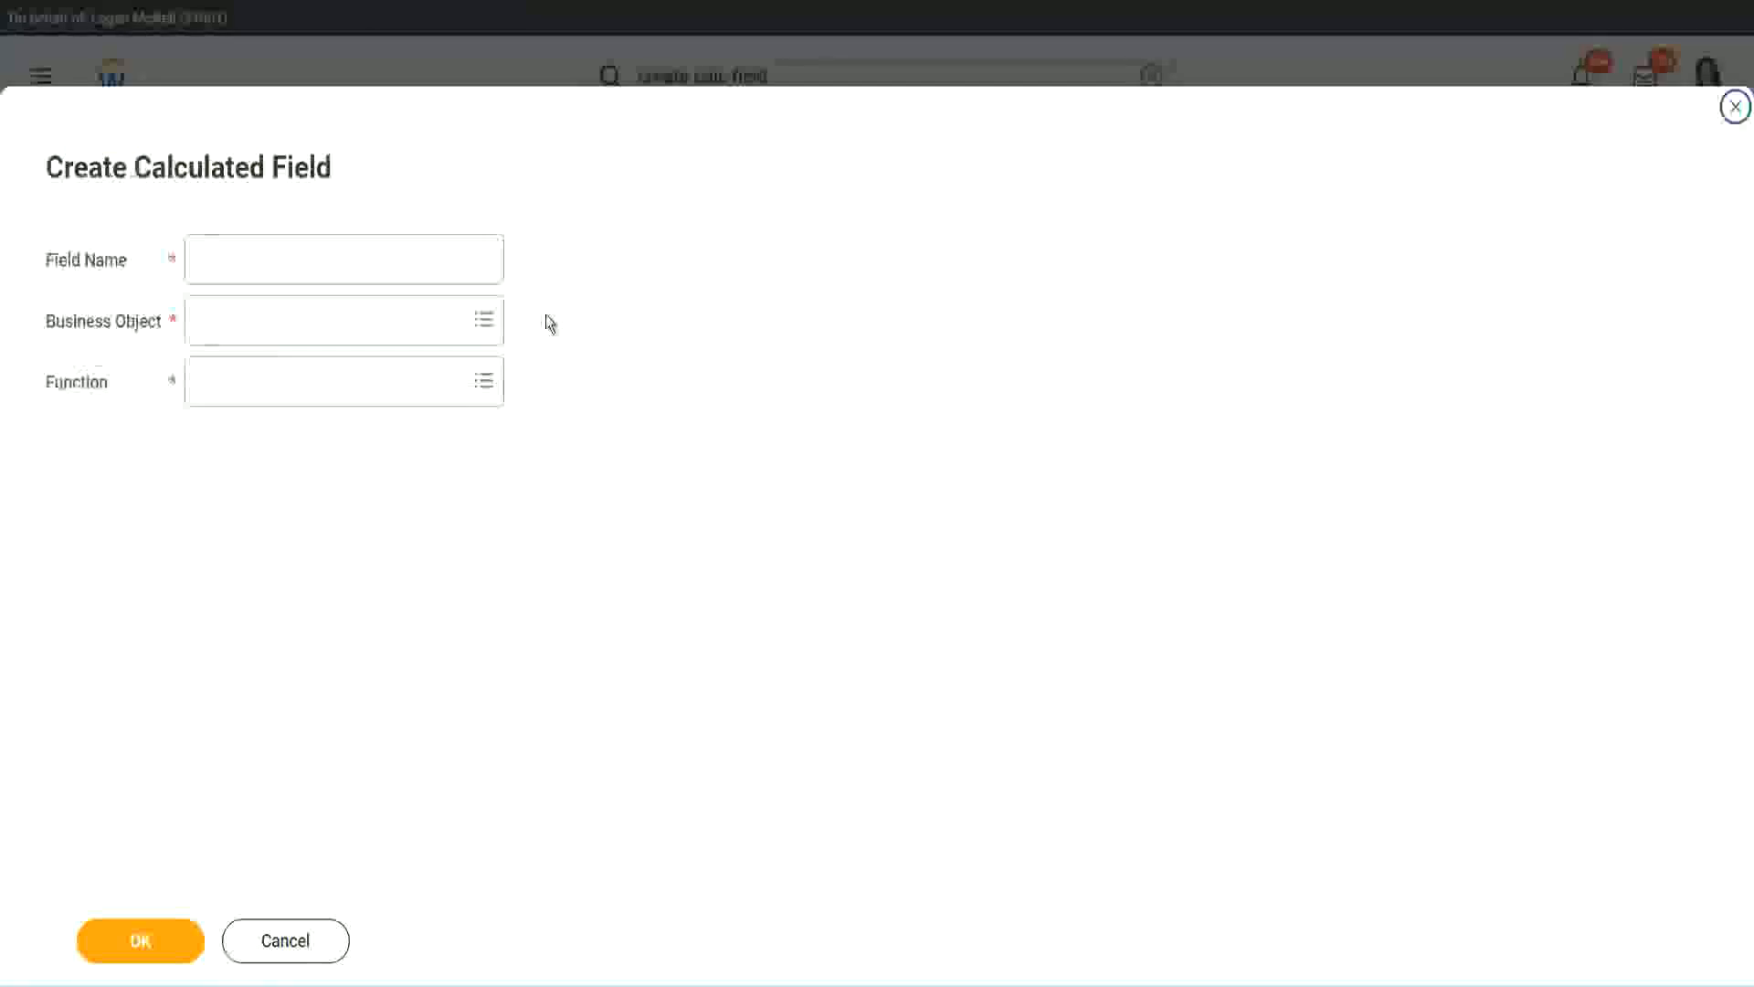
click(371, 259)
key(ctrl+v)
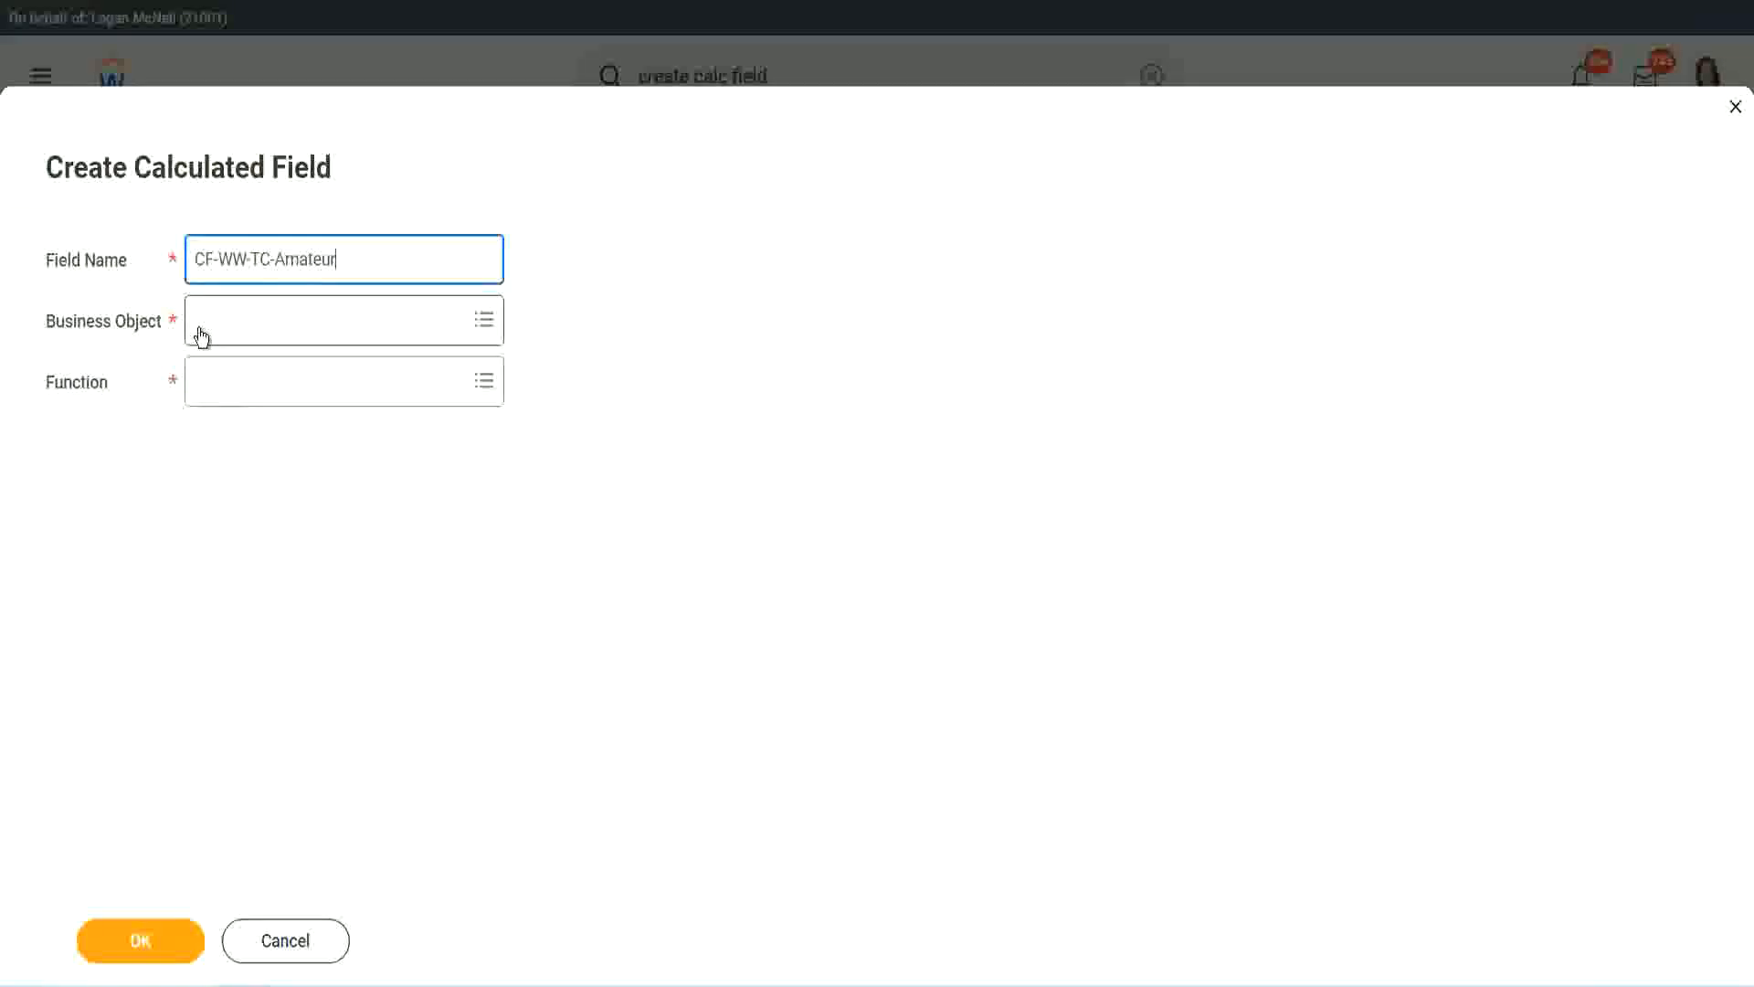
Set the business object to Global for the 16 to 30 years return value's calculated field.
click(201, 322)
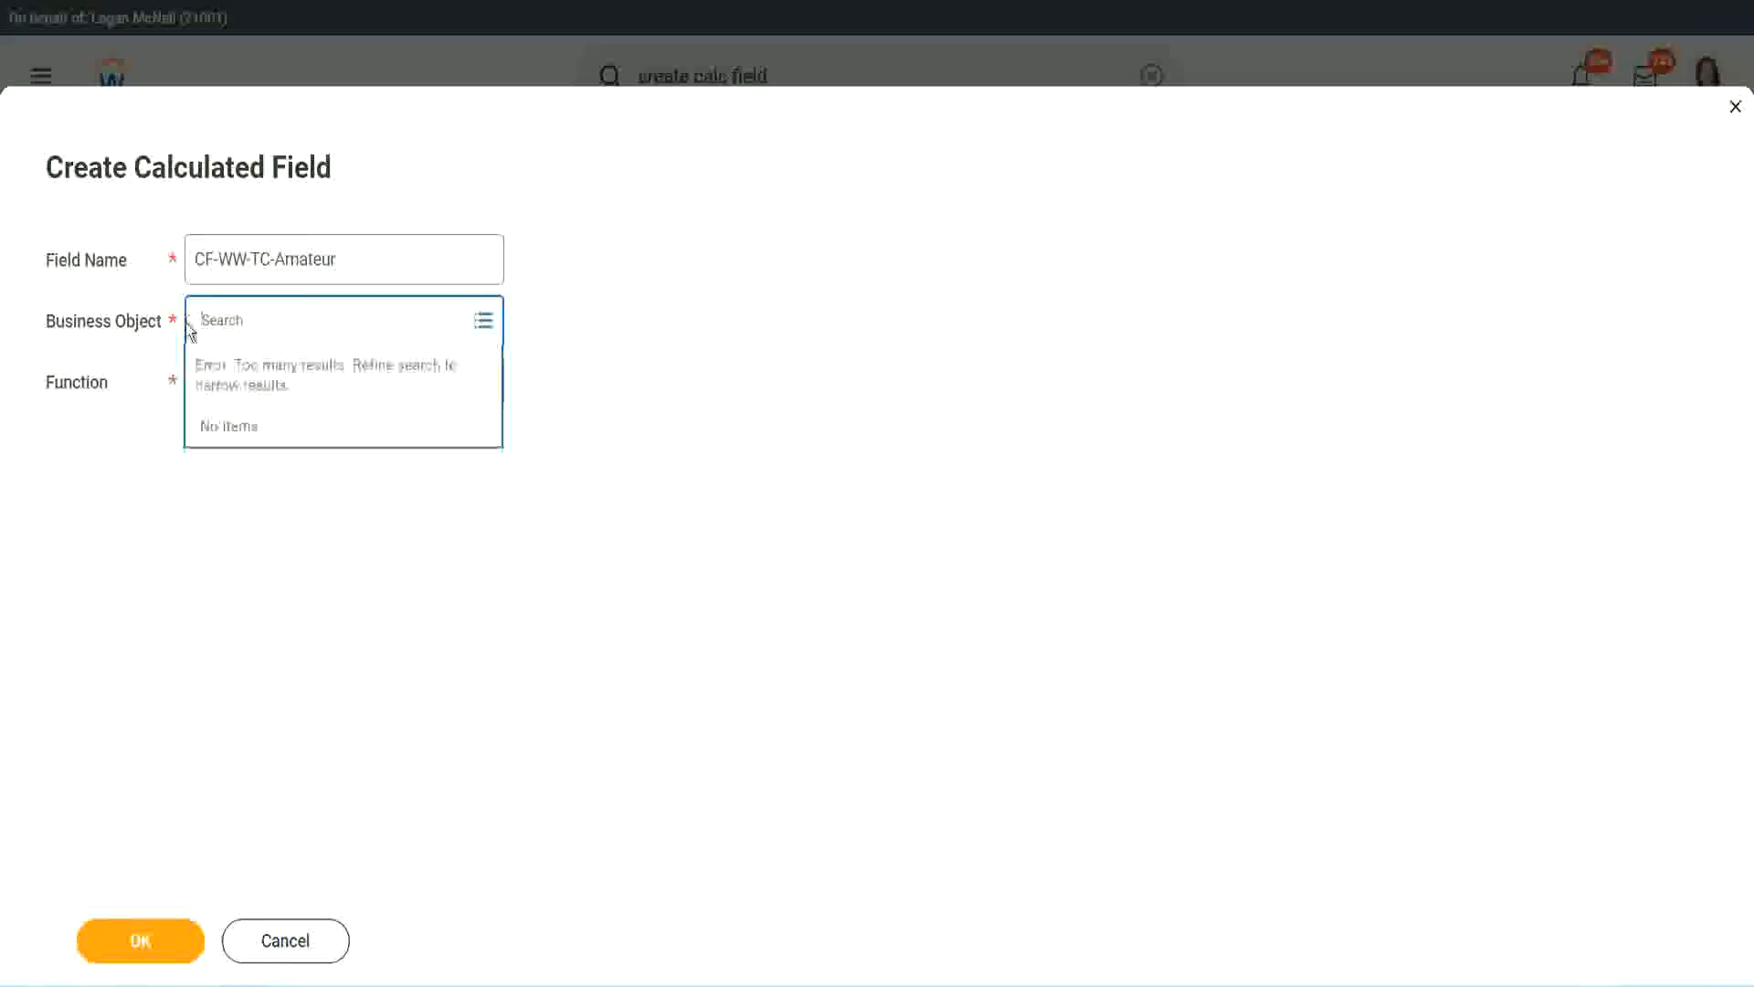
text(global)
key(Return)
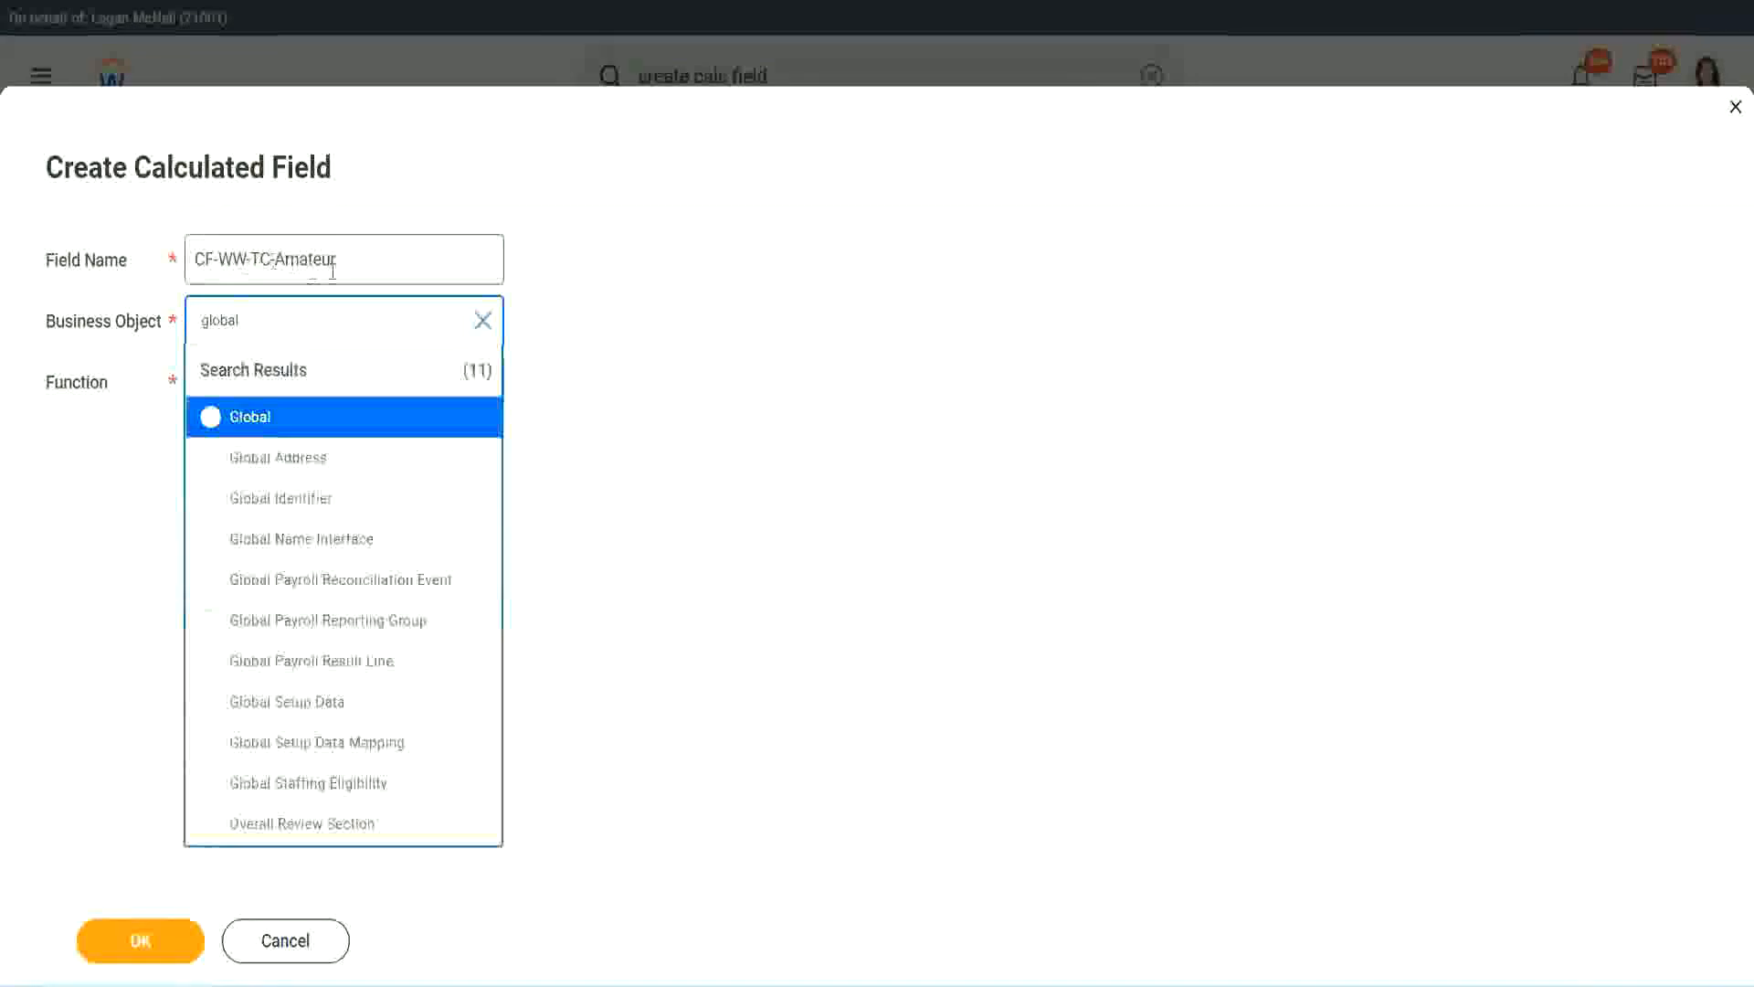
click(247, 418)
Change the field name to CF-WW-TC-Senior, choose the Text Constant function, and continue to its definition.
click(320, 259)
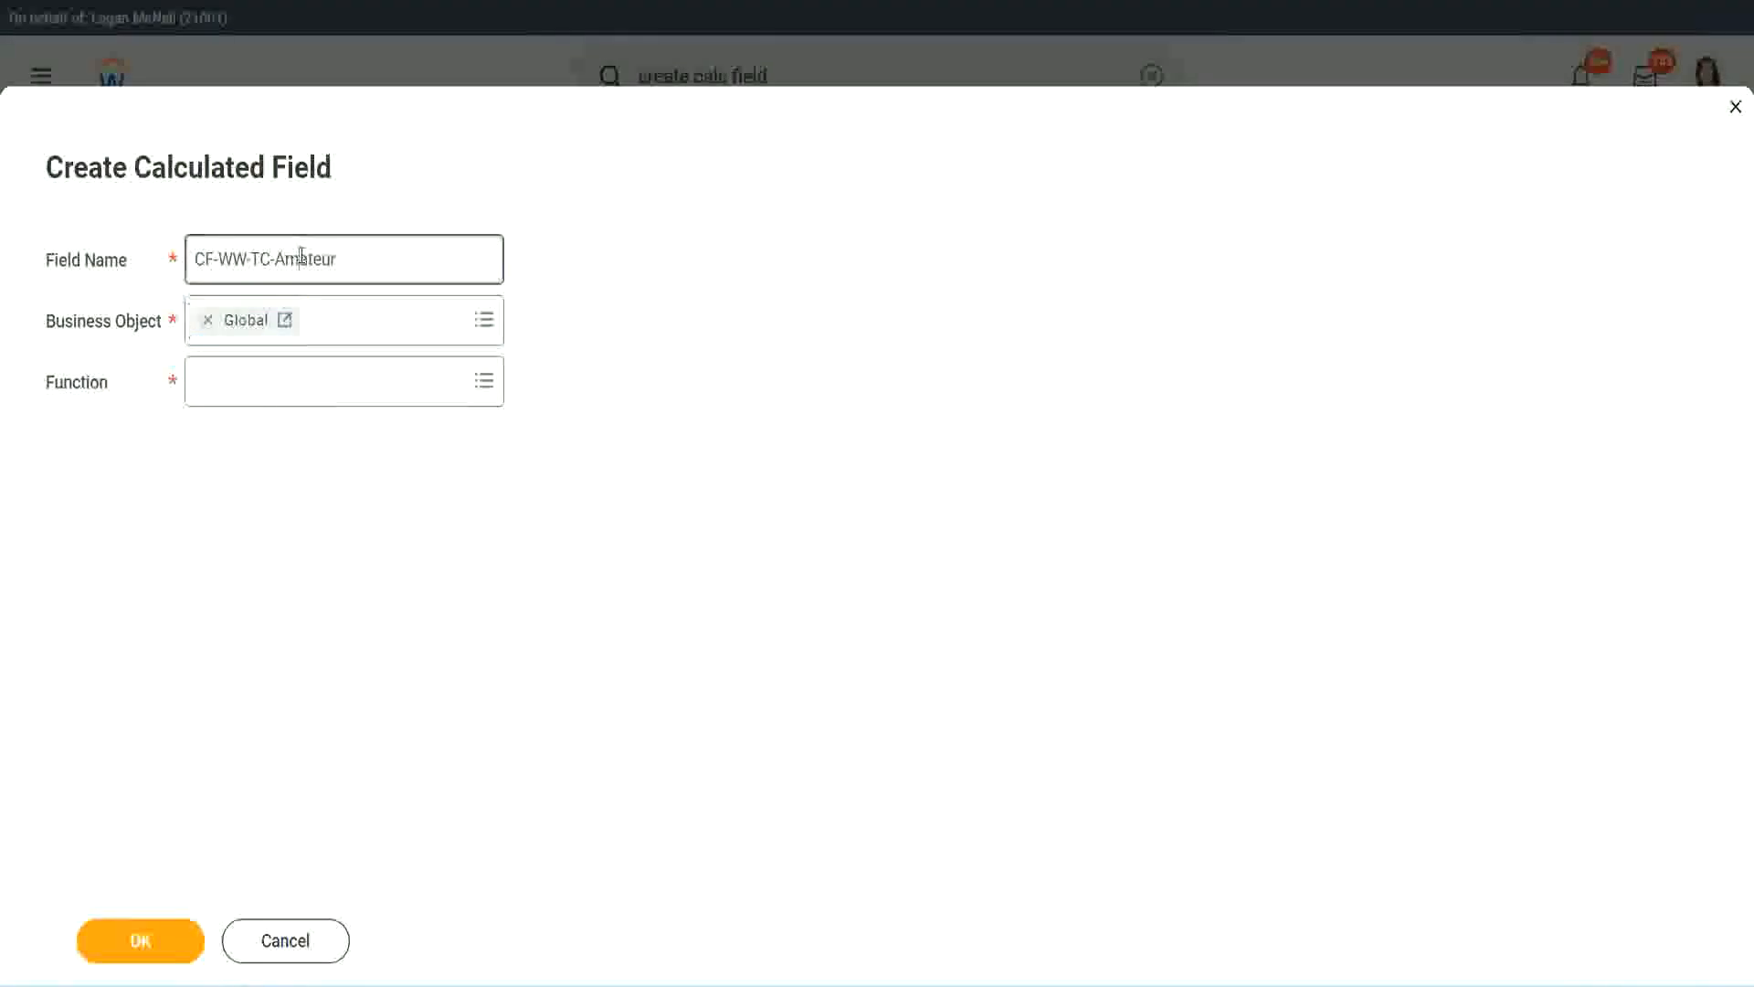
double_click(321, 258)
text(Senior)
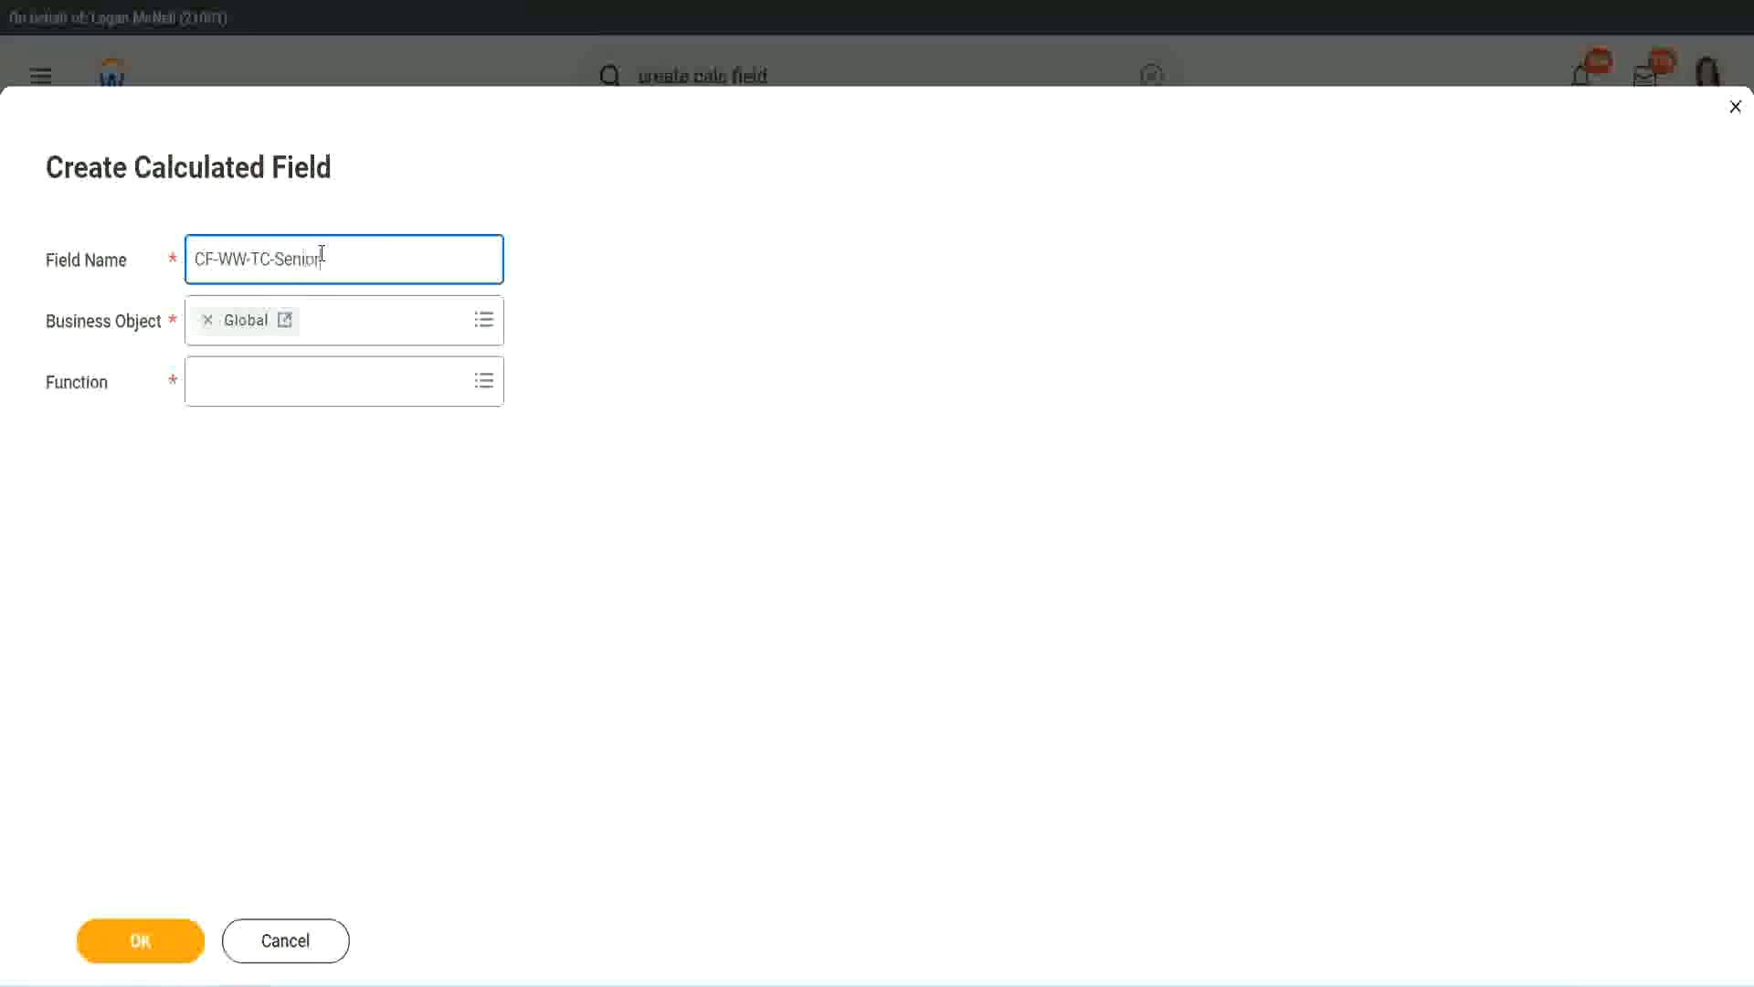
click(279, 399)
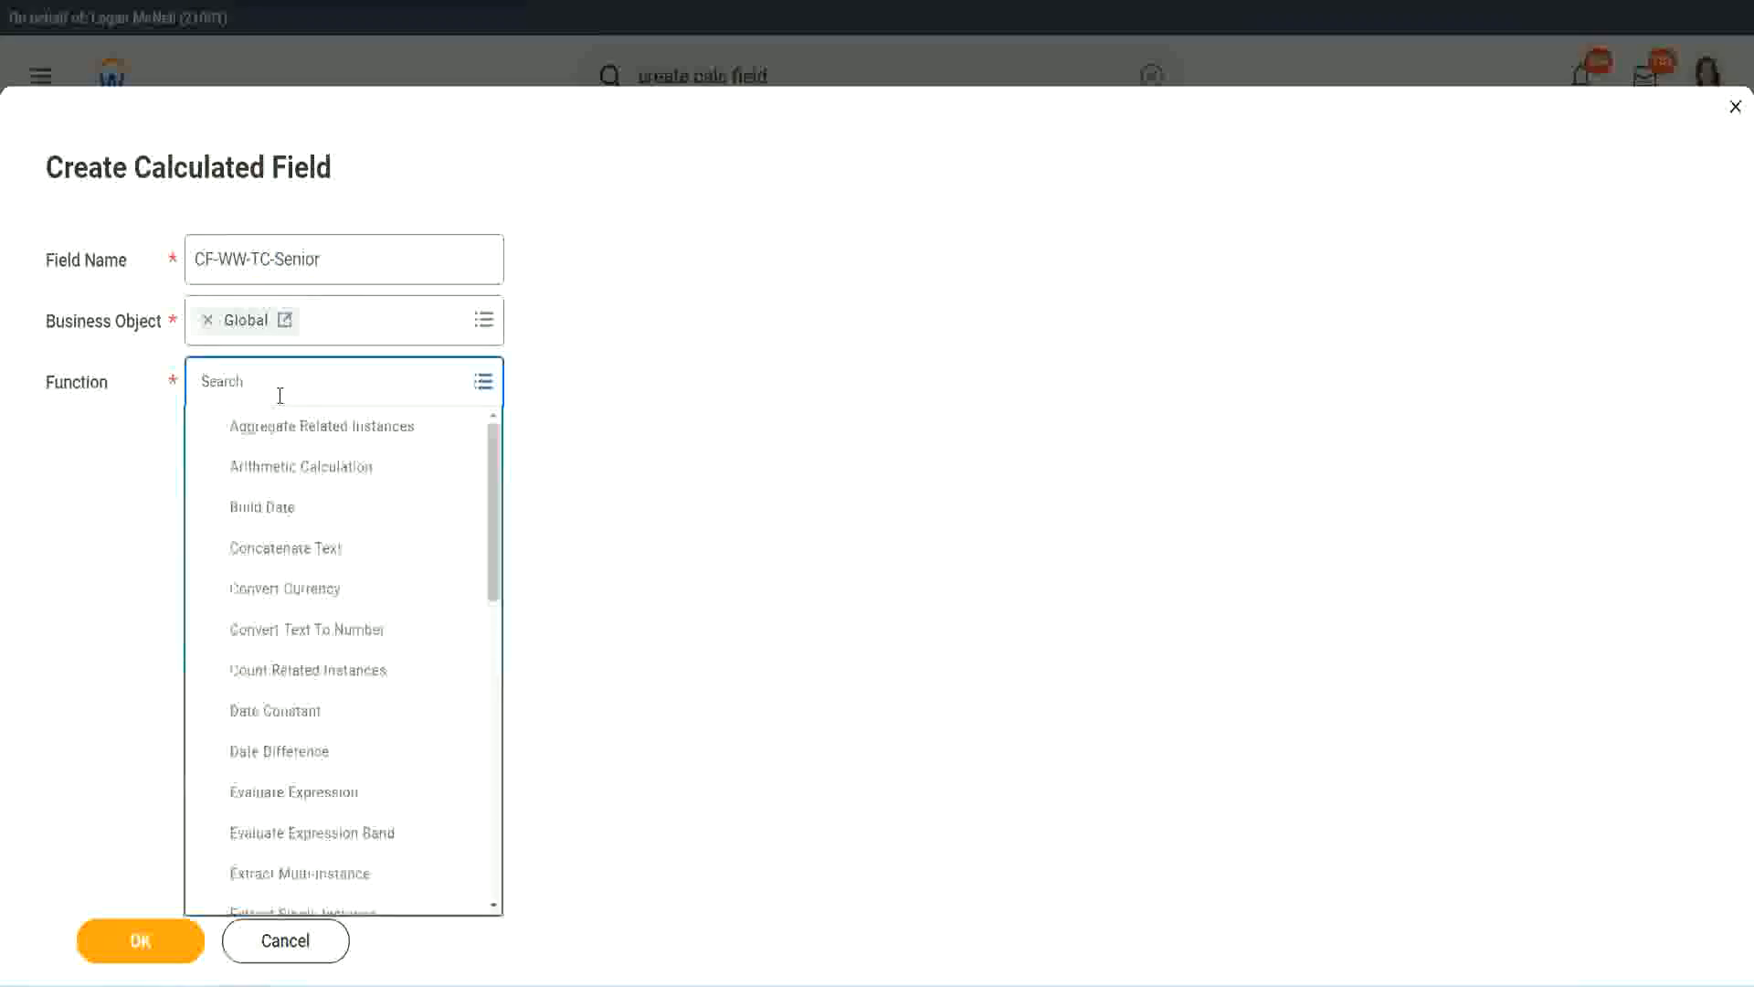
text(tc)
click(274, 470)
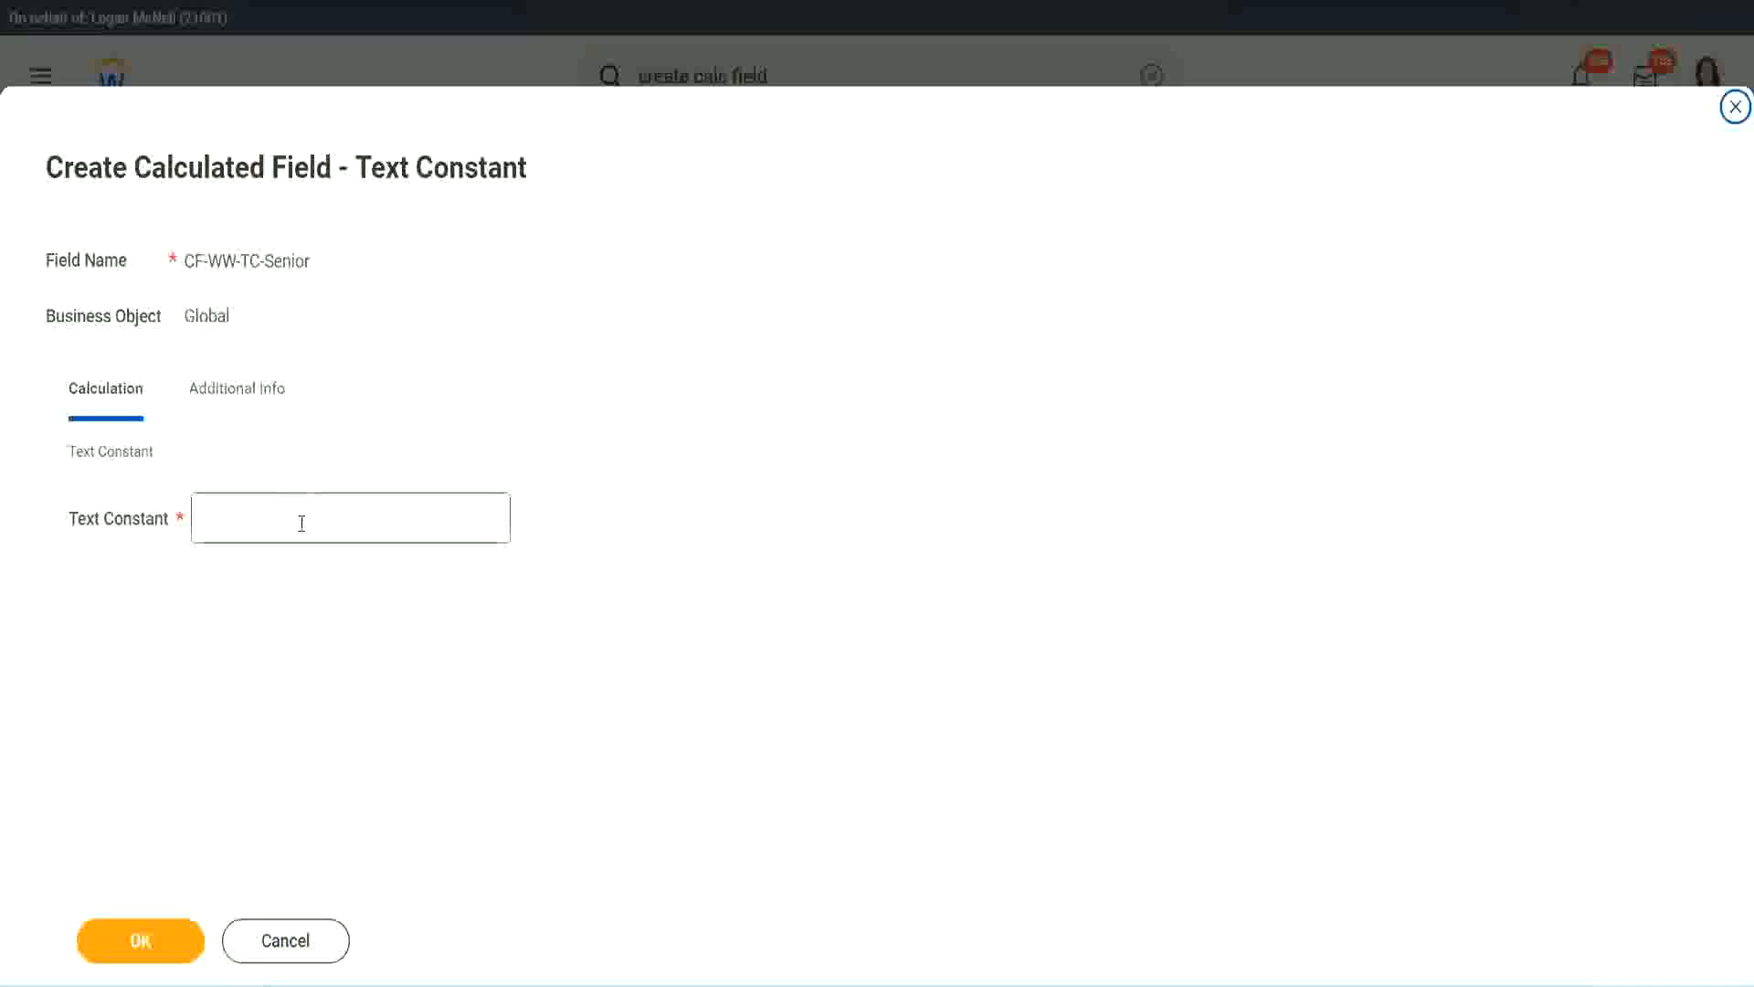
Set the text constant to Senior and save the calculated field.
click(296, 513)
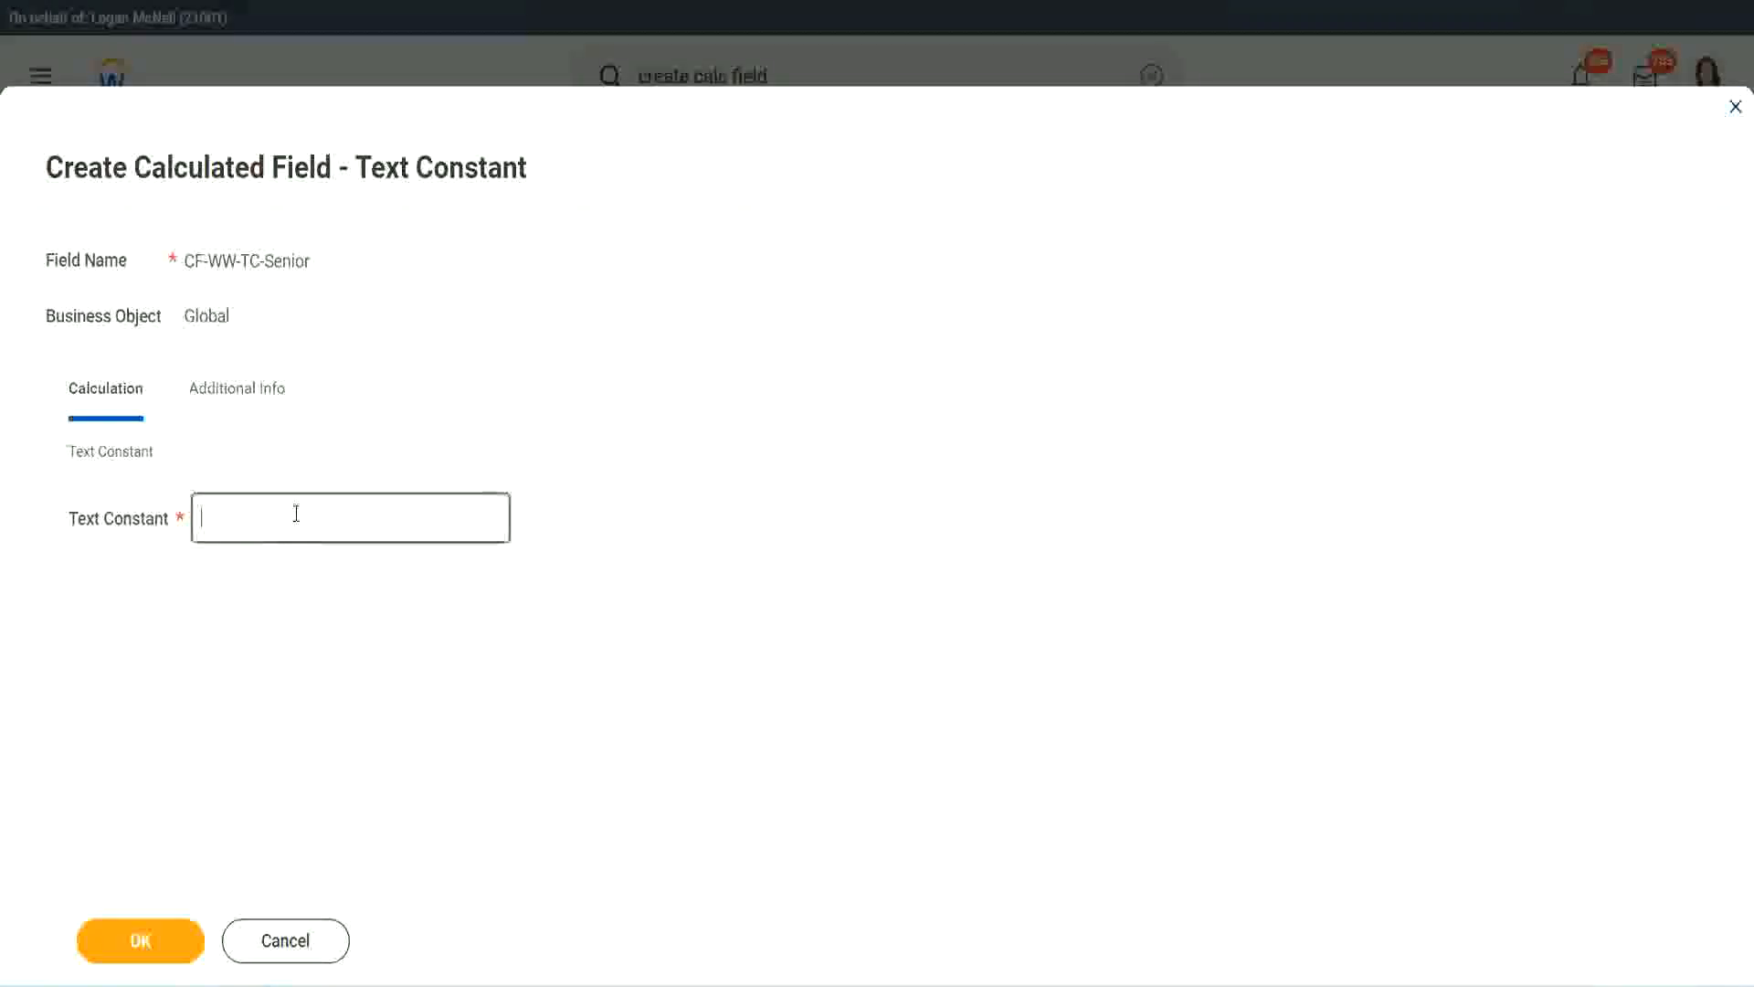
text(Senior)
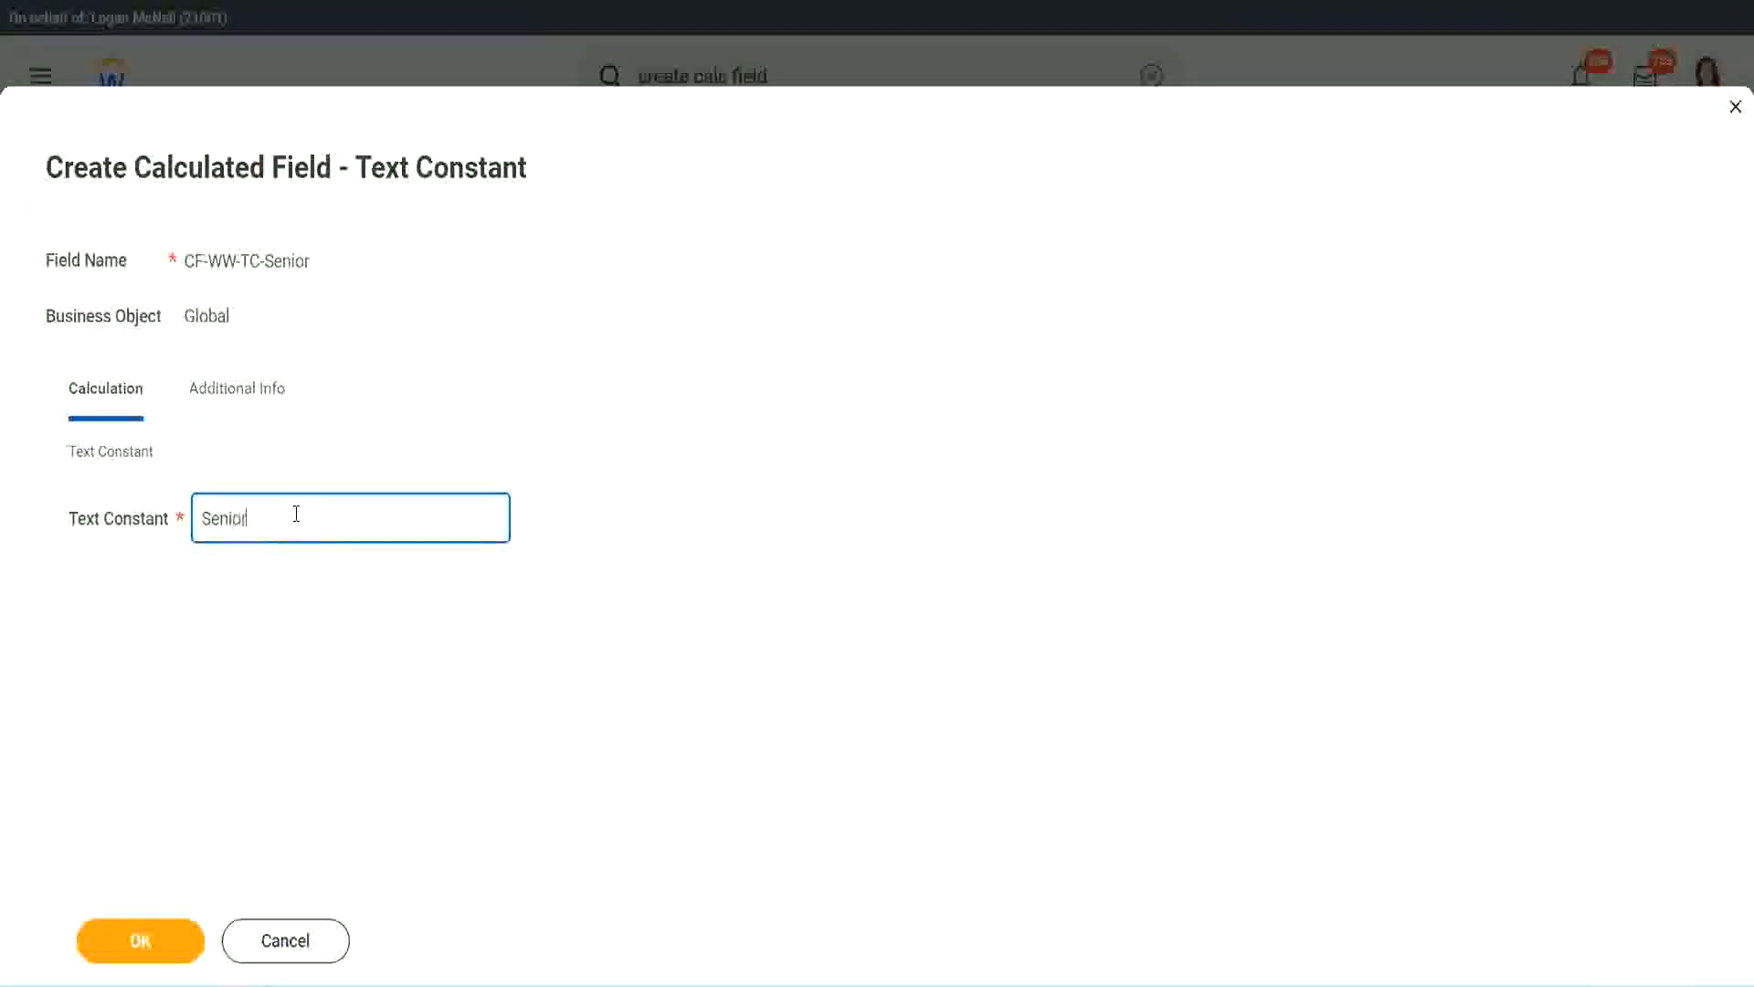
click(174, 956)
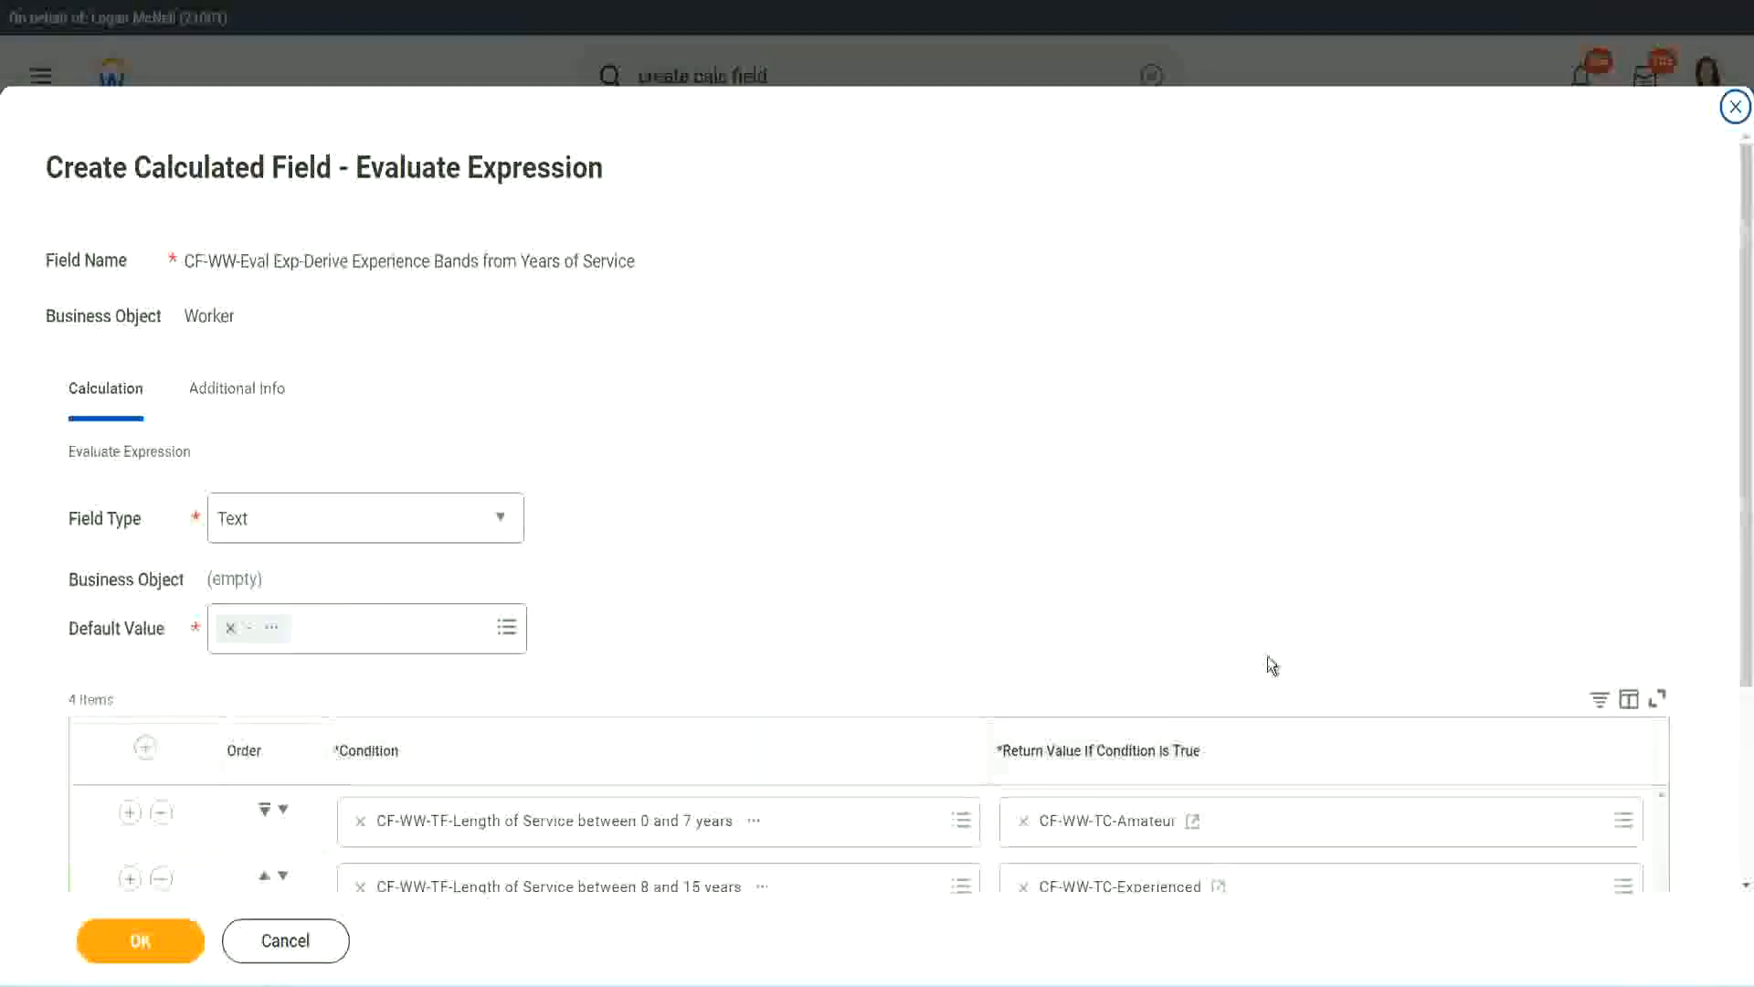
Copy the name CF-WW-TC-Senior and start a new calculated field as the return value for length of service greater than 31 years.
scroll(1233, 724, down, 3)
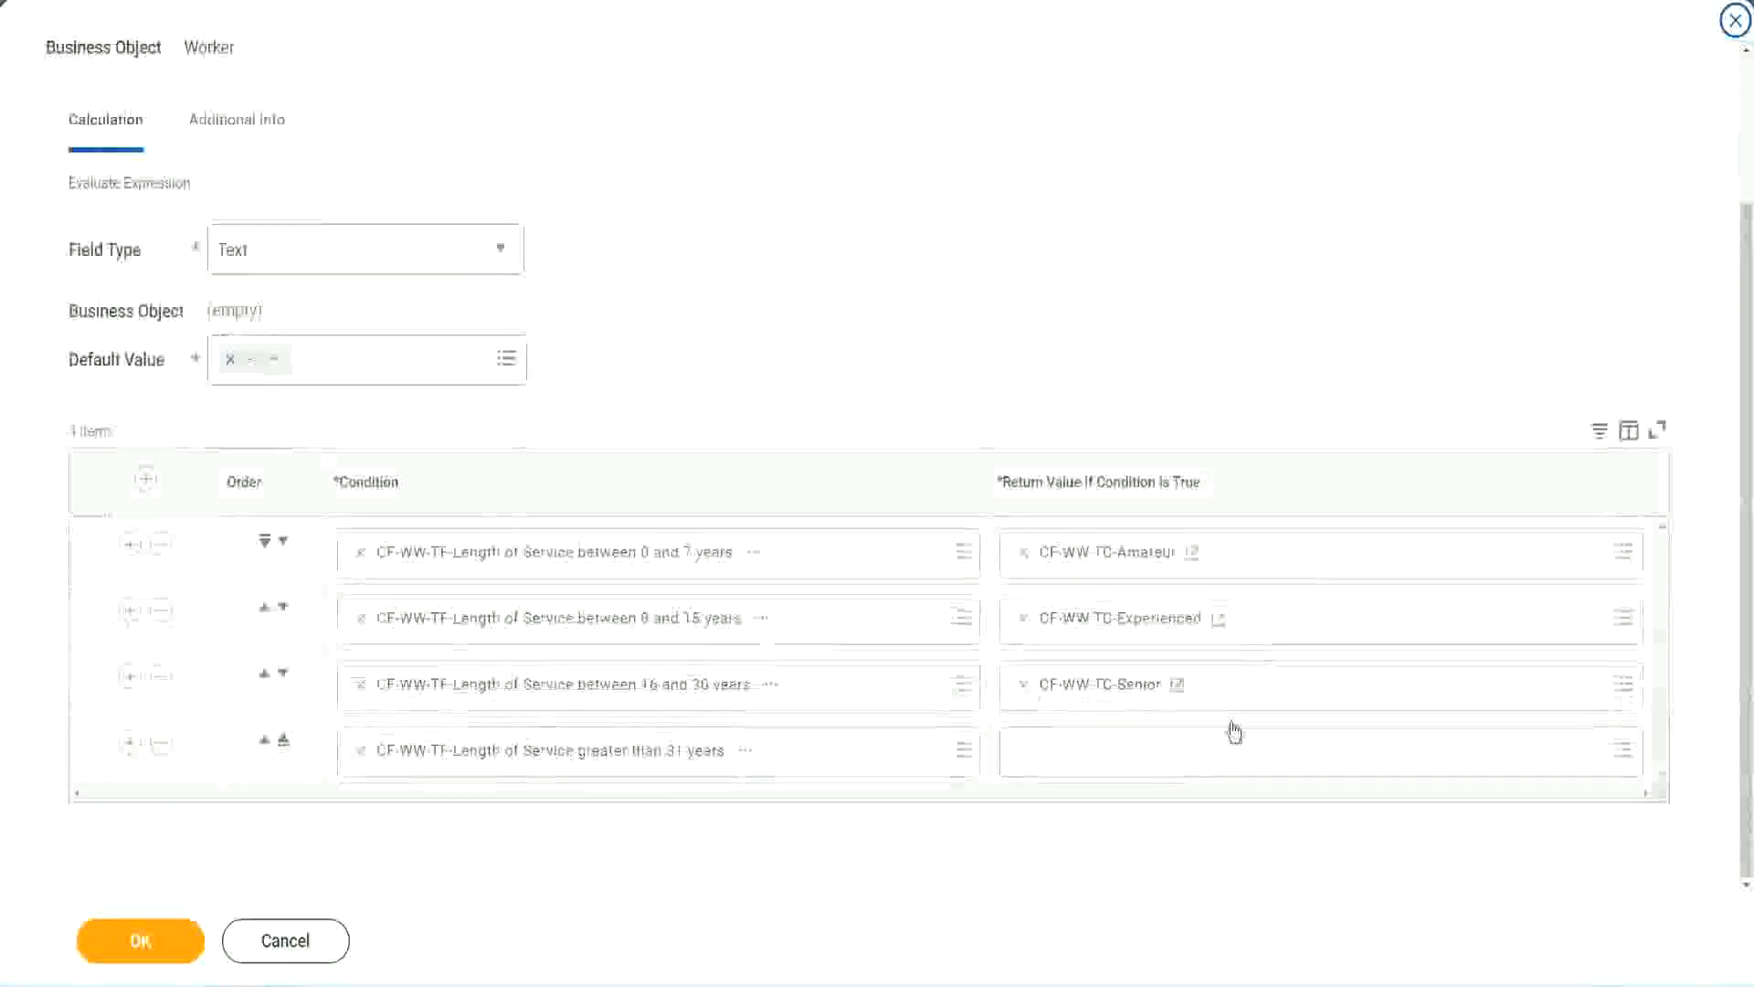
right_click(1066, 688)
click(1050, 786)
click(1067, 764)
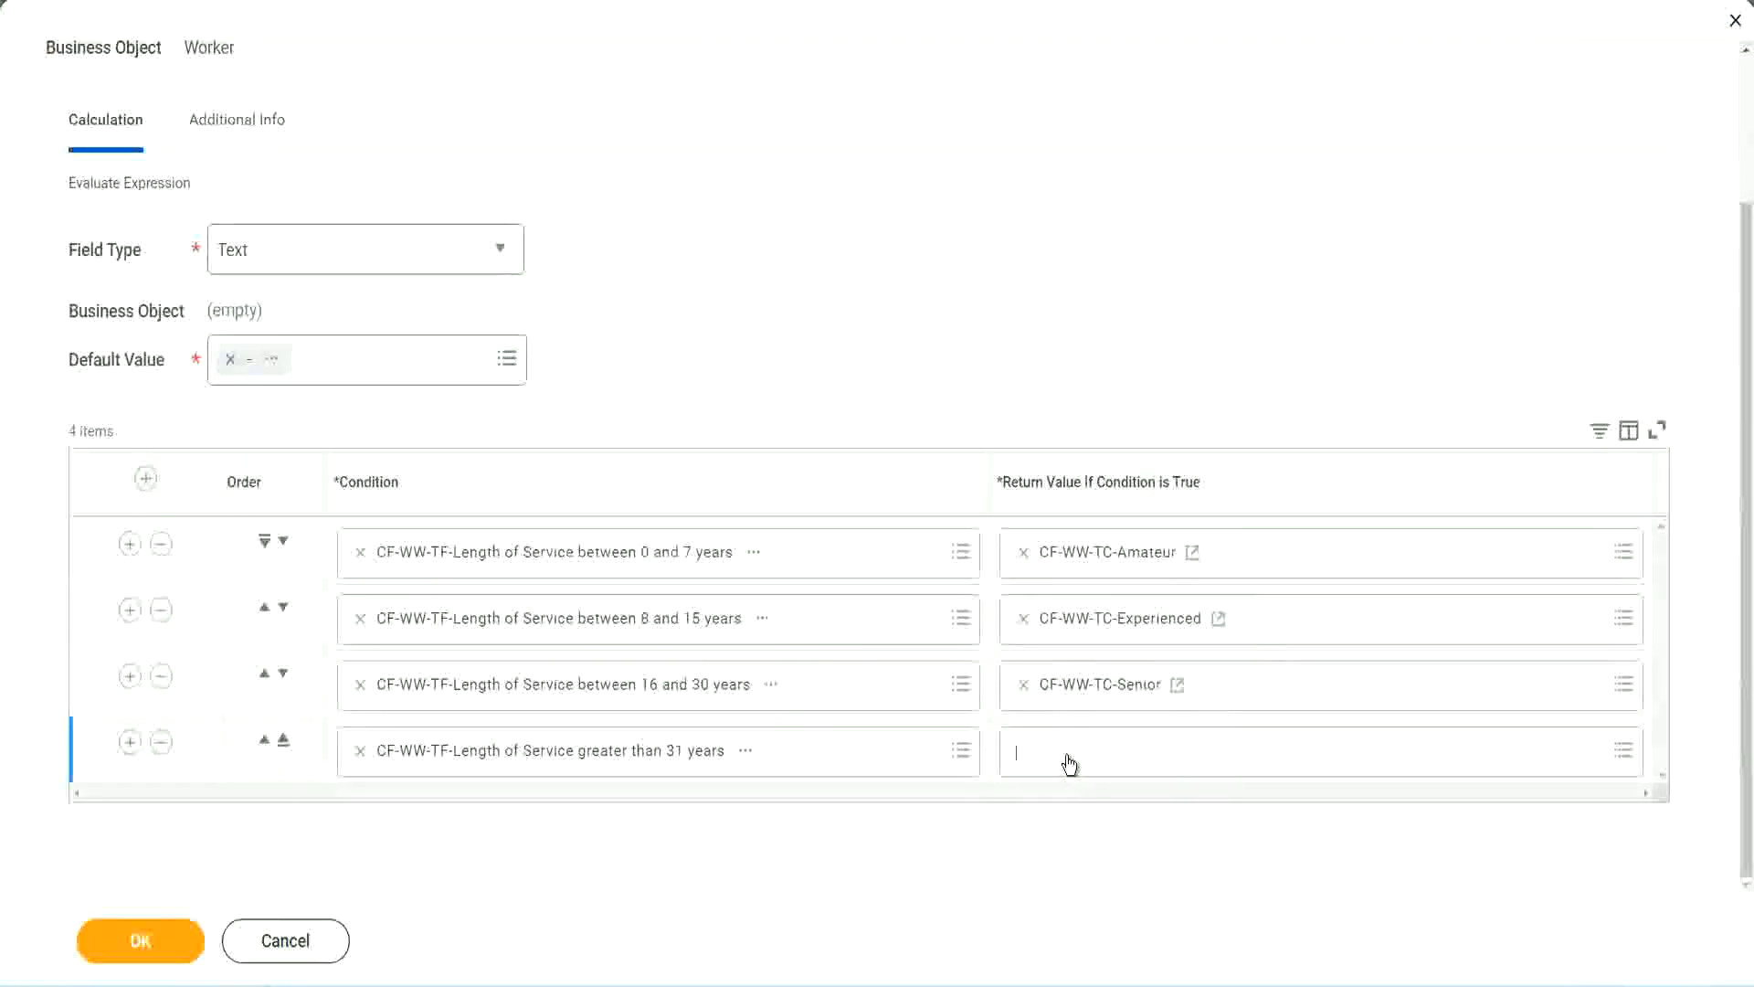
click(1087, 709)
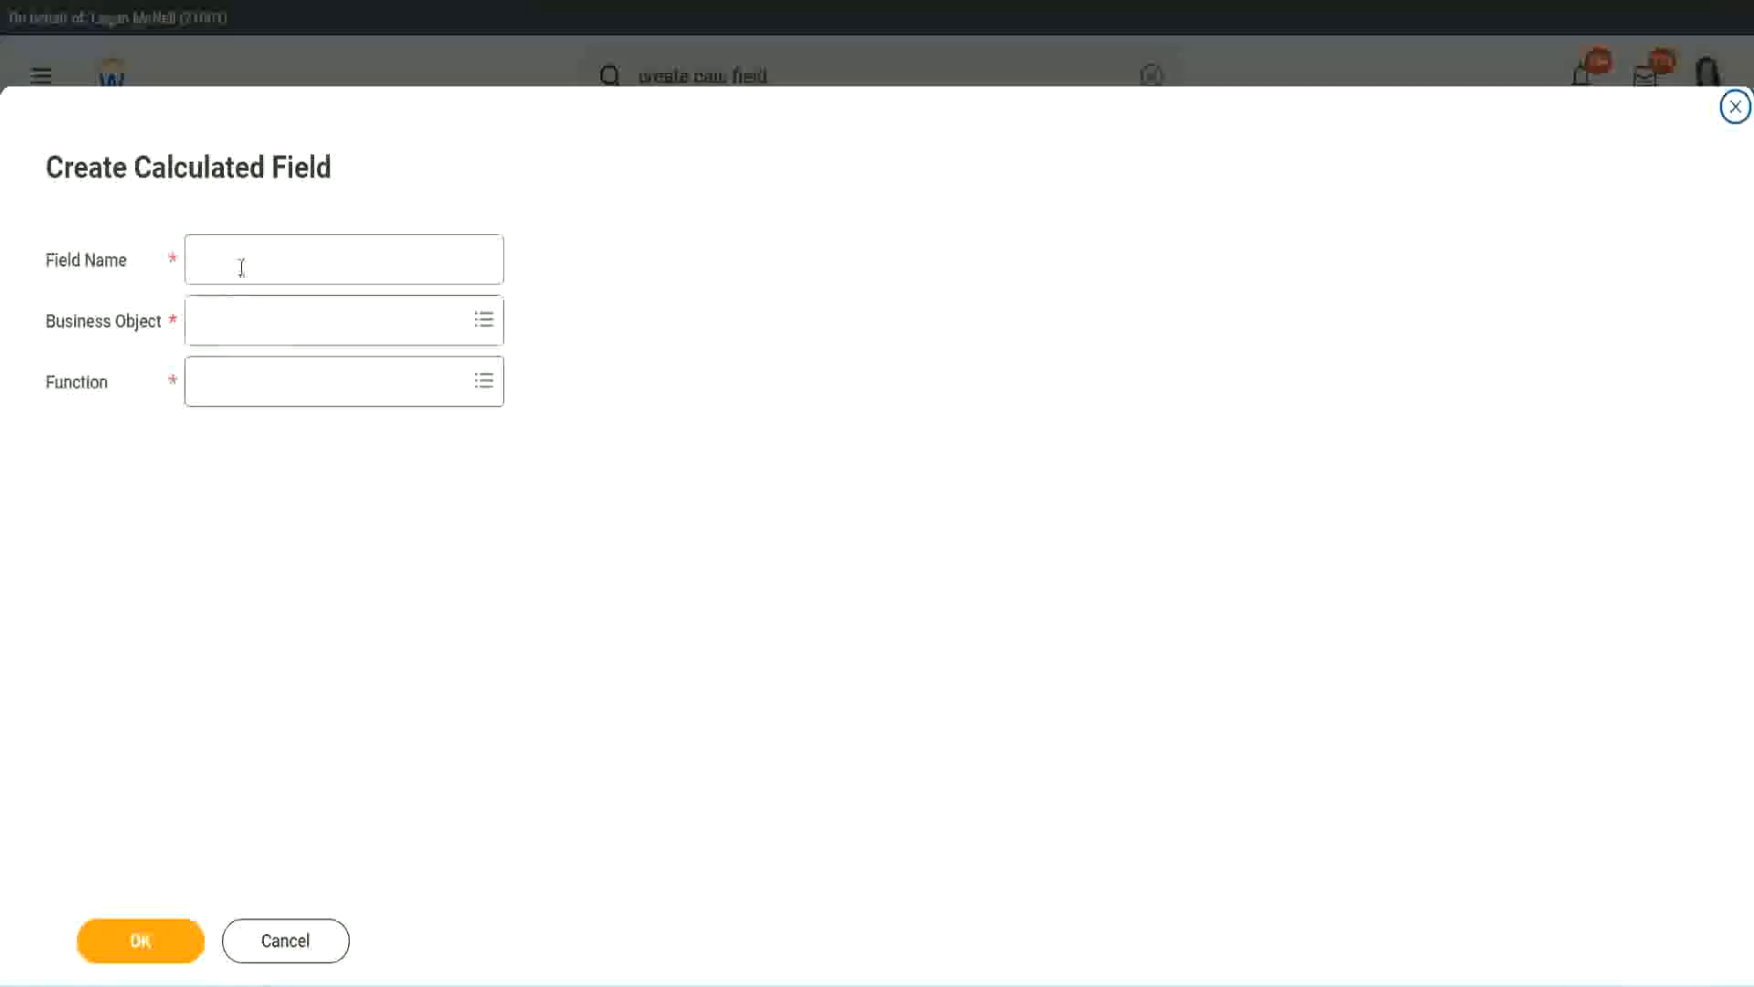
Paste the copied name into the new calculated field and change it to CF-WW-TC-Legend.
click(243, 265)
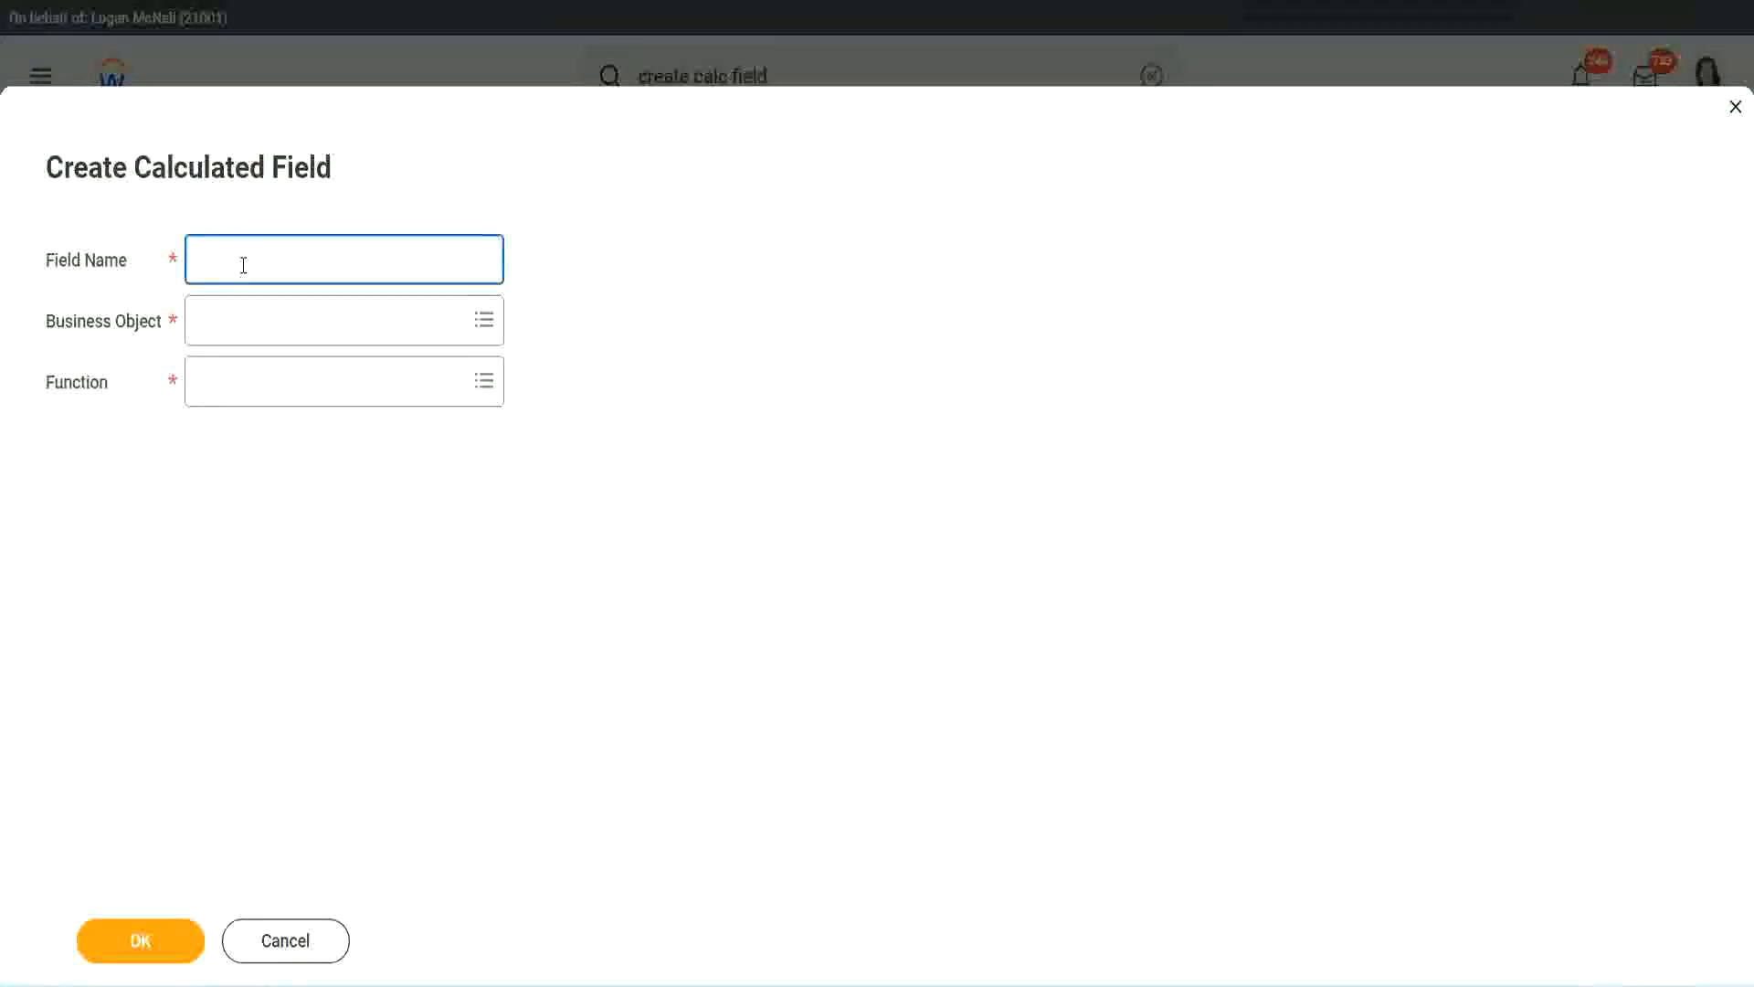
key(ctrl+v)
double_click(296, 259)
text(Le)
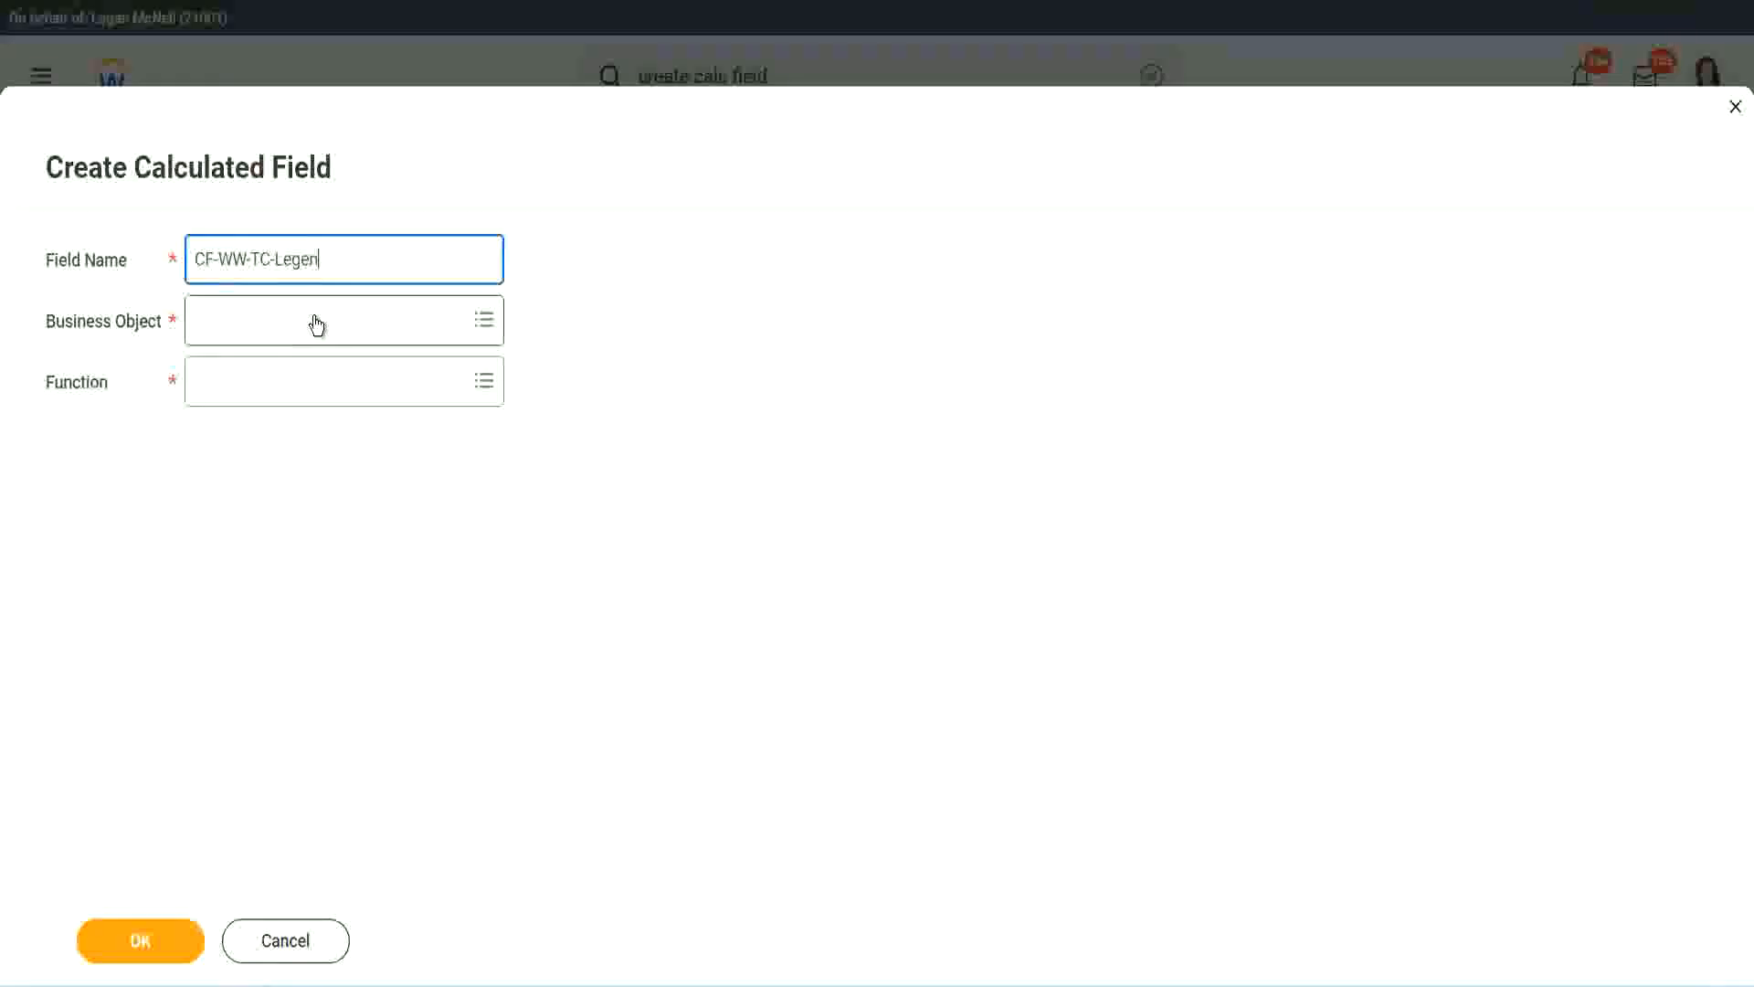
Set the business object to Global and the function to Text Constant, and continue to the field's definition.
click(246, 334)
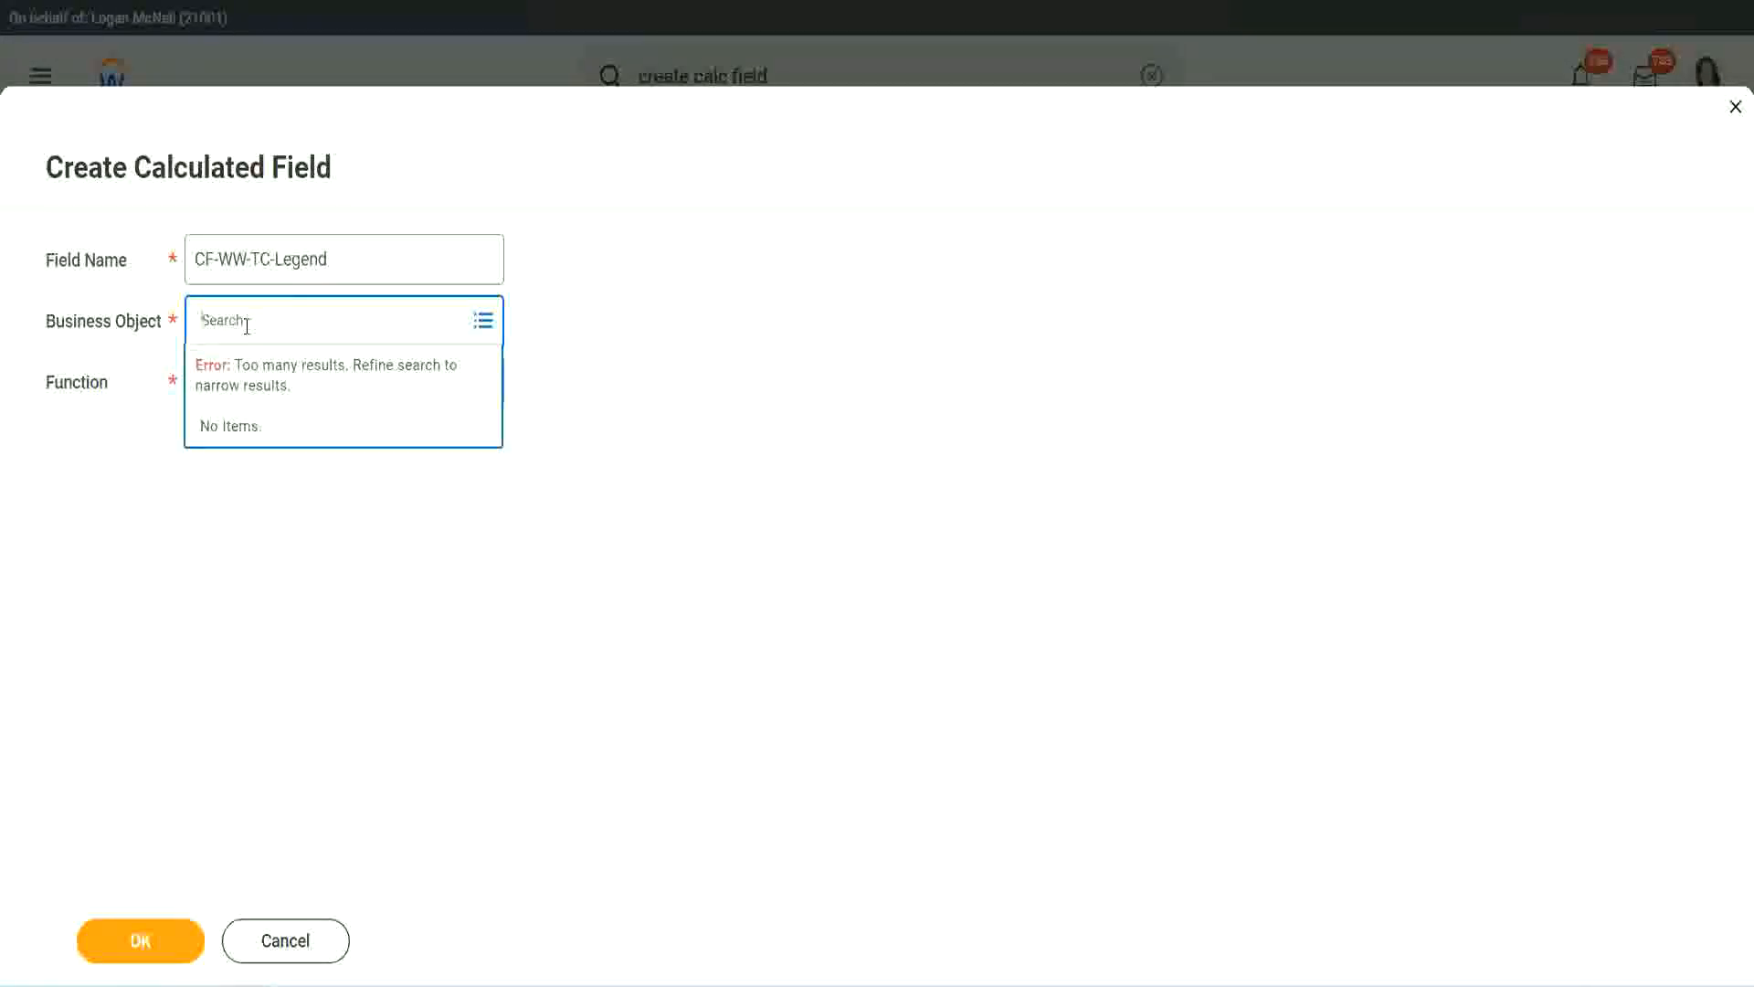
text(Glo)
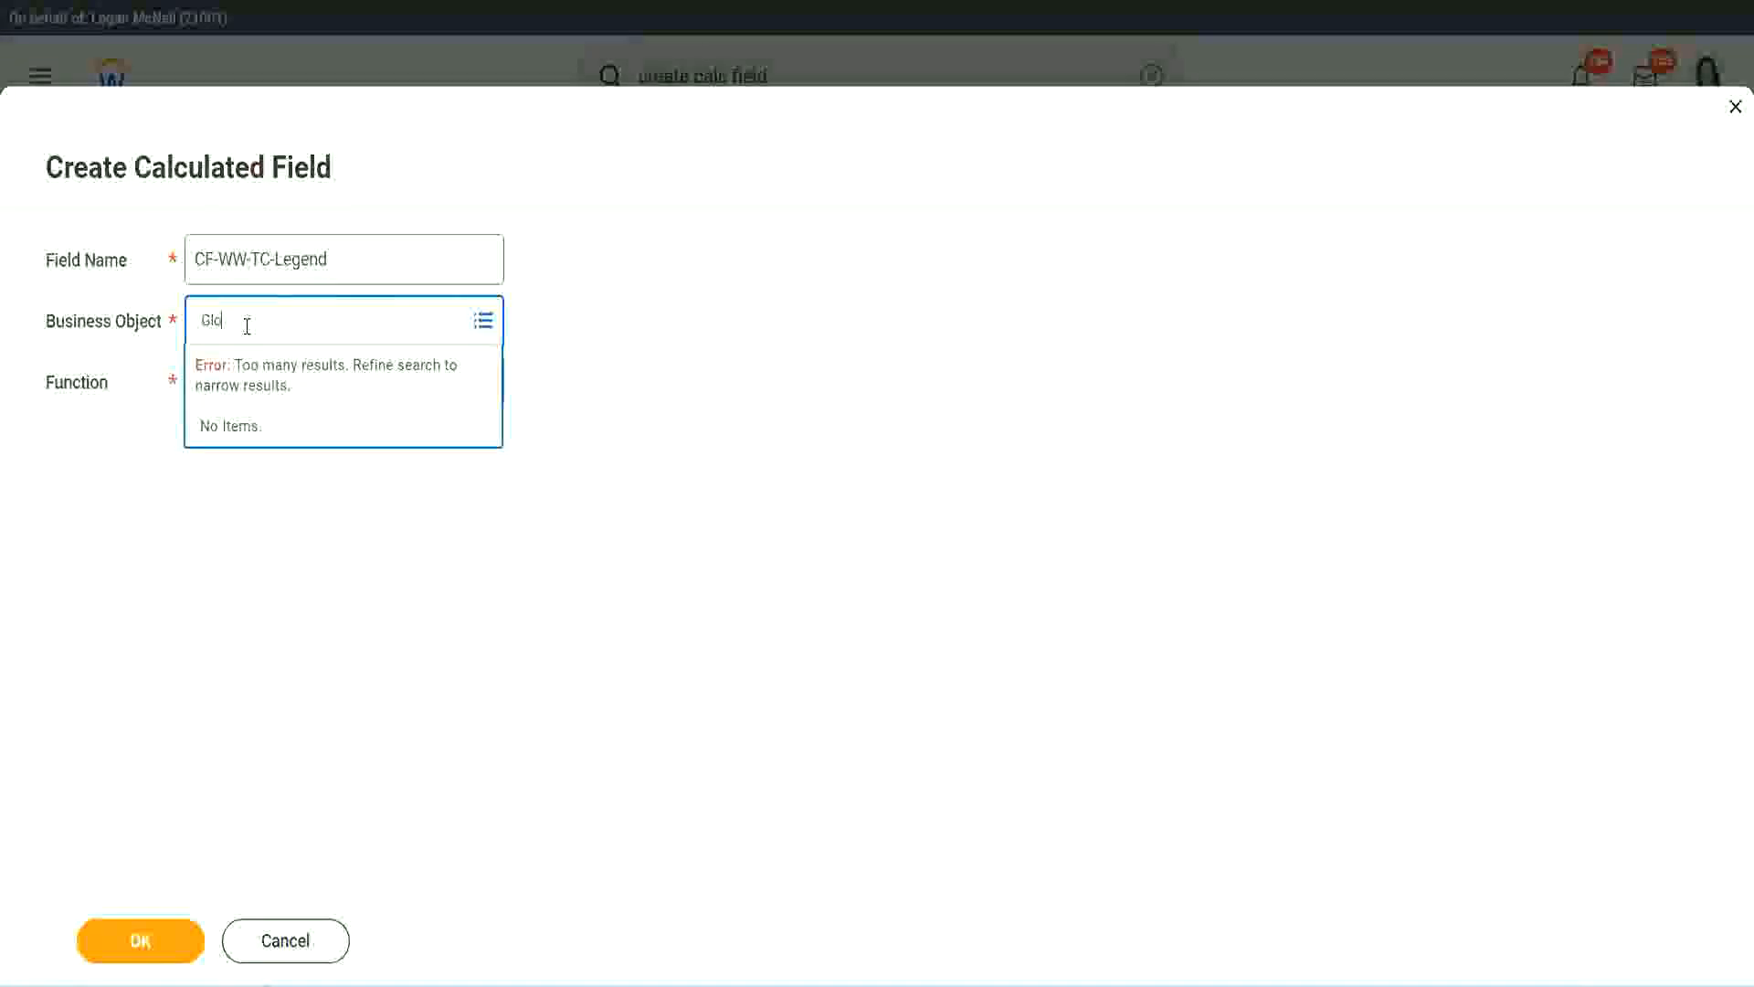
text(bal)
key(Return)
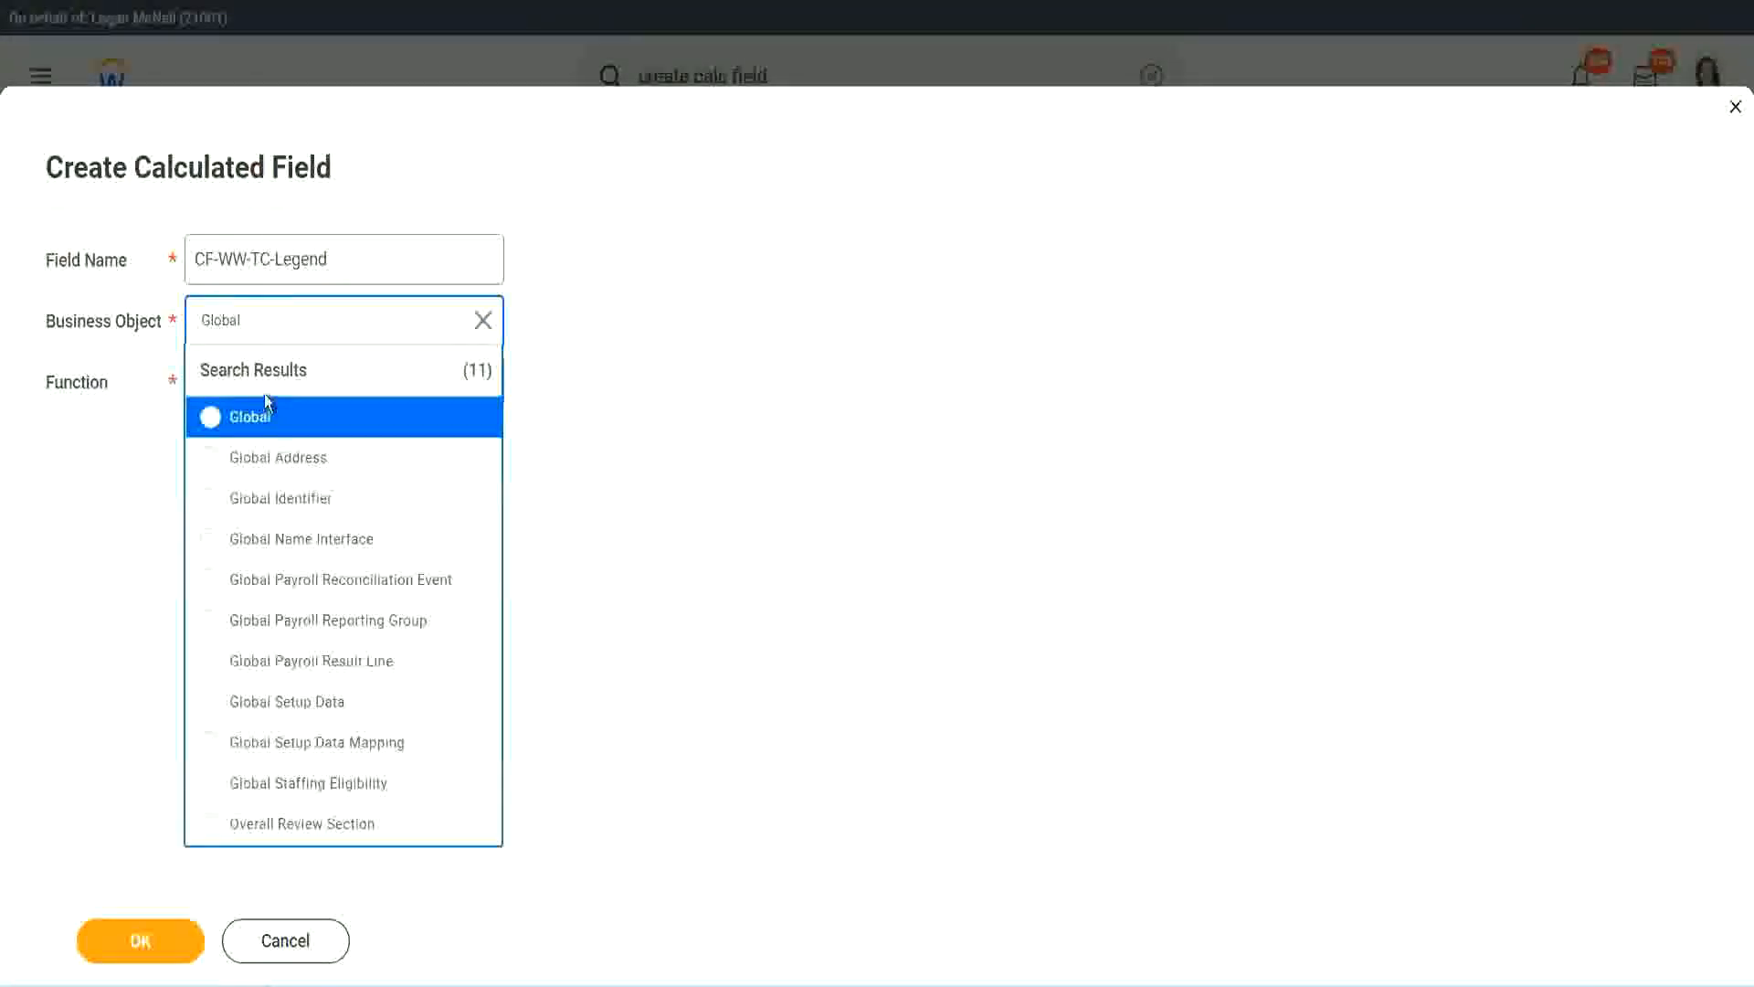
click(264, 416)
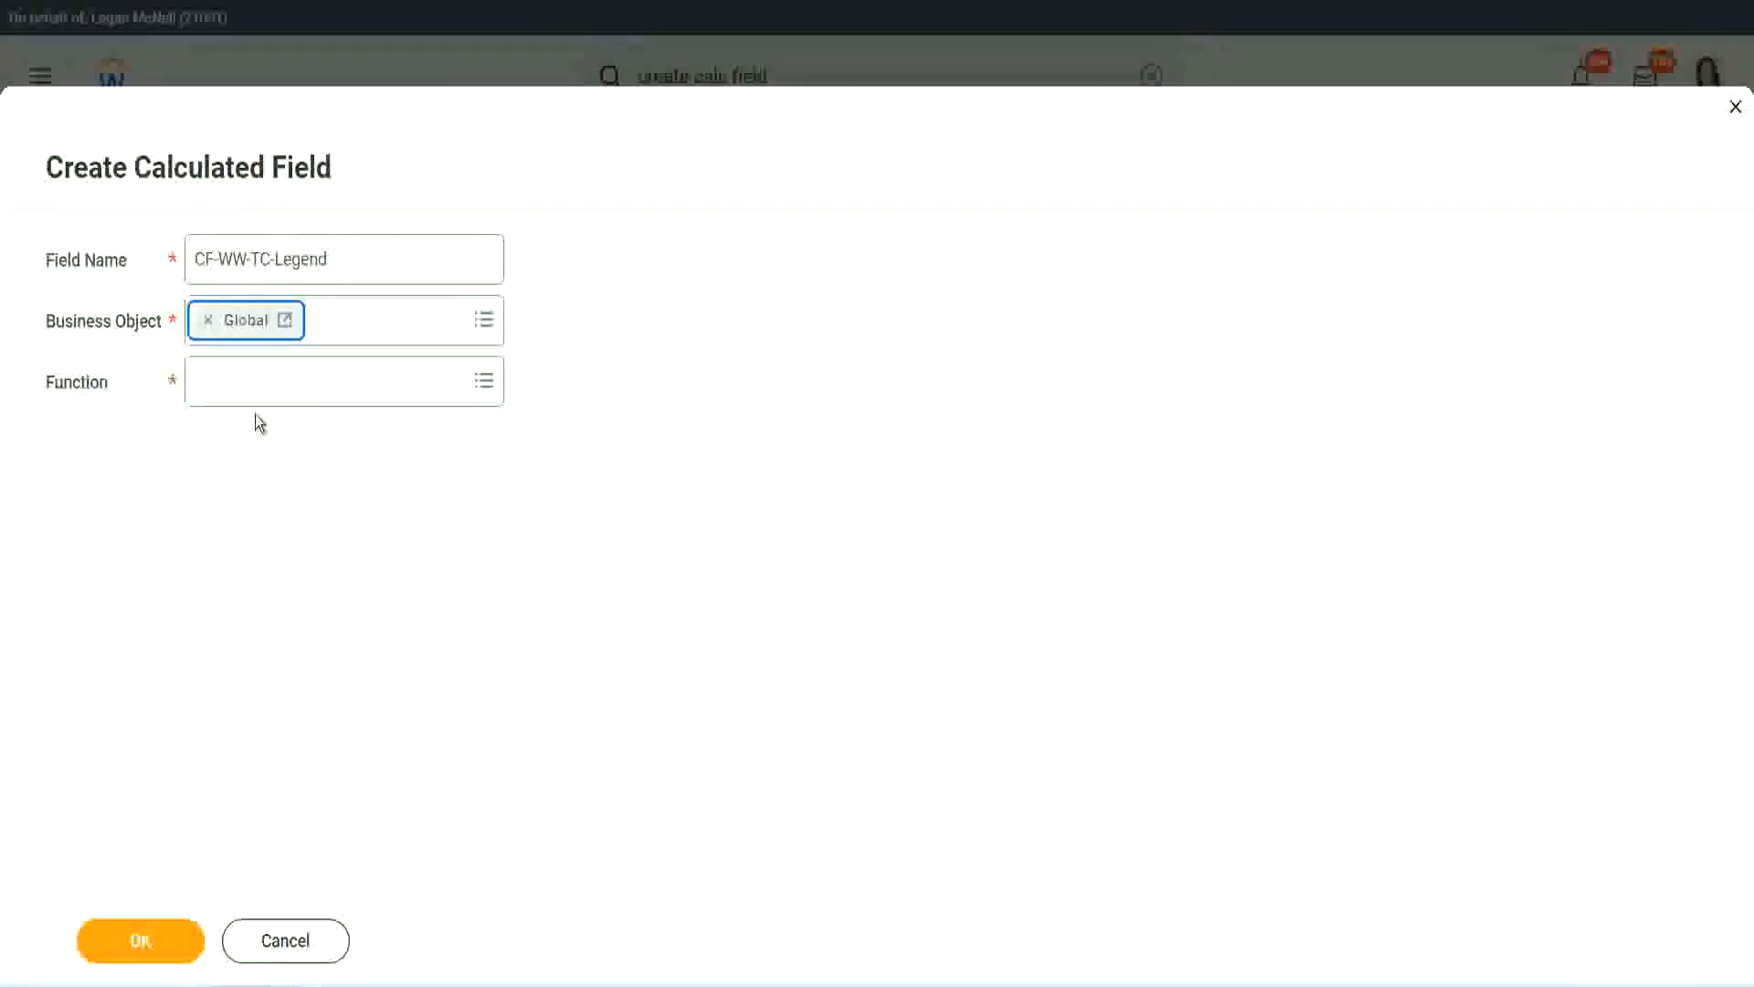
click(256, 380)
text(tc)
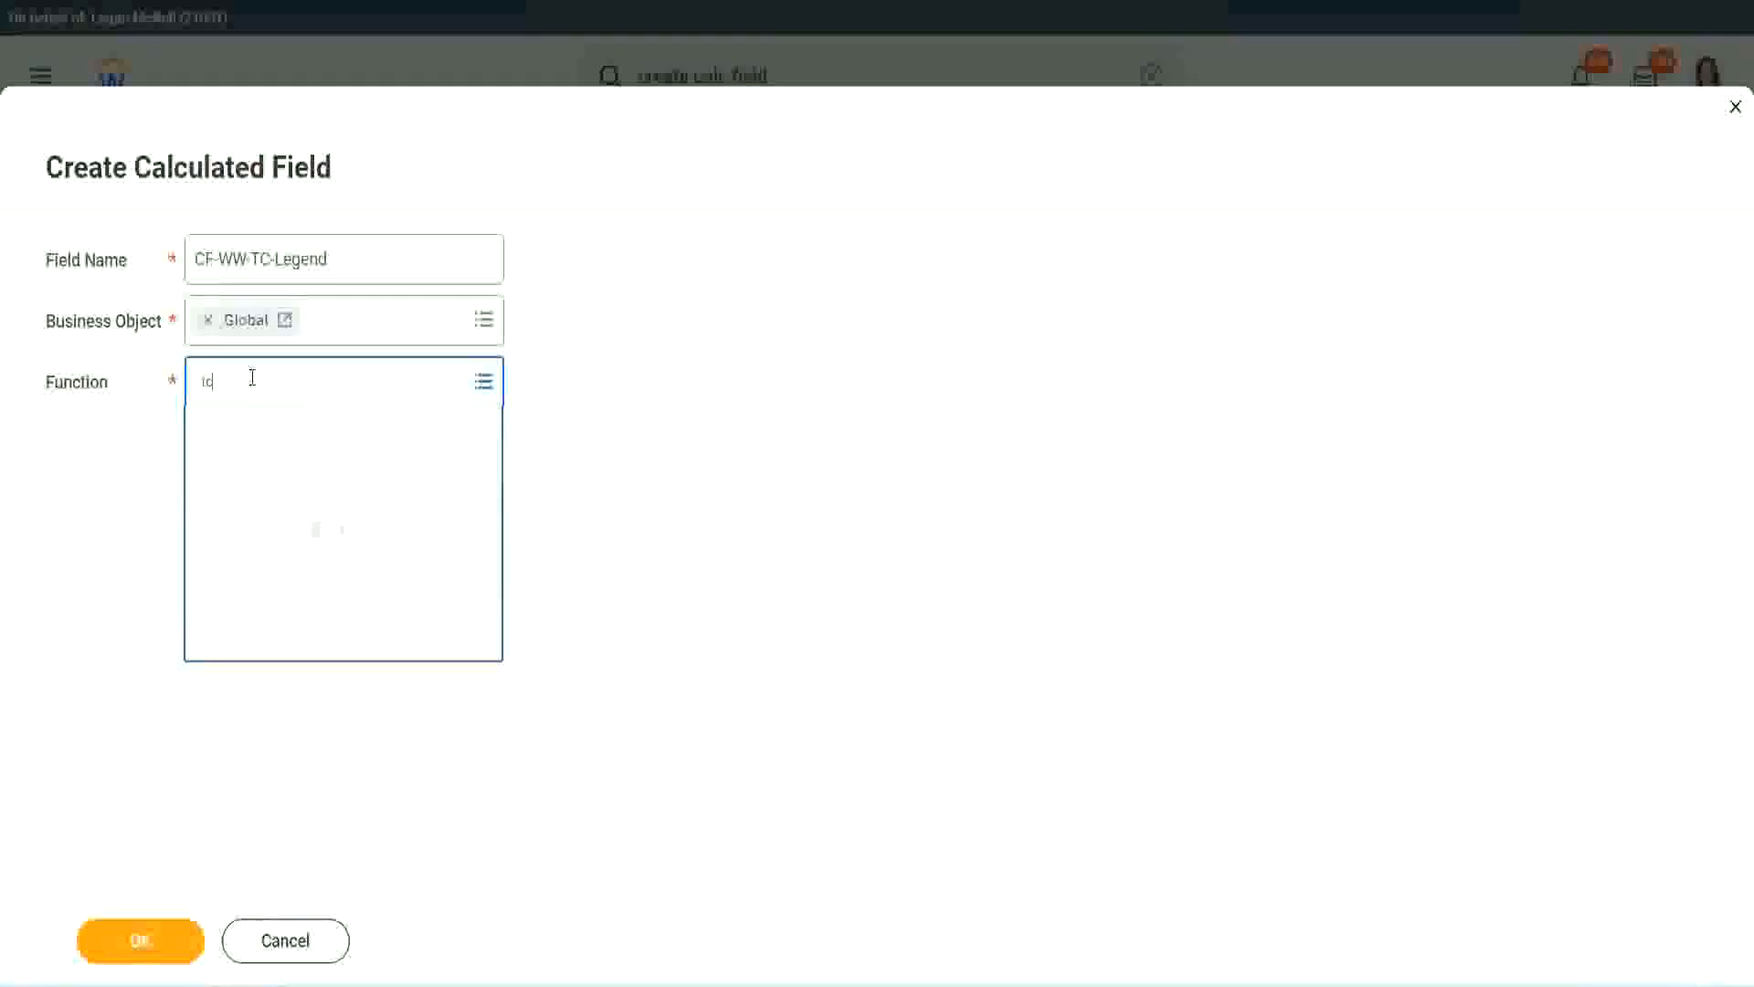
key(Return)
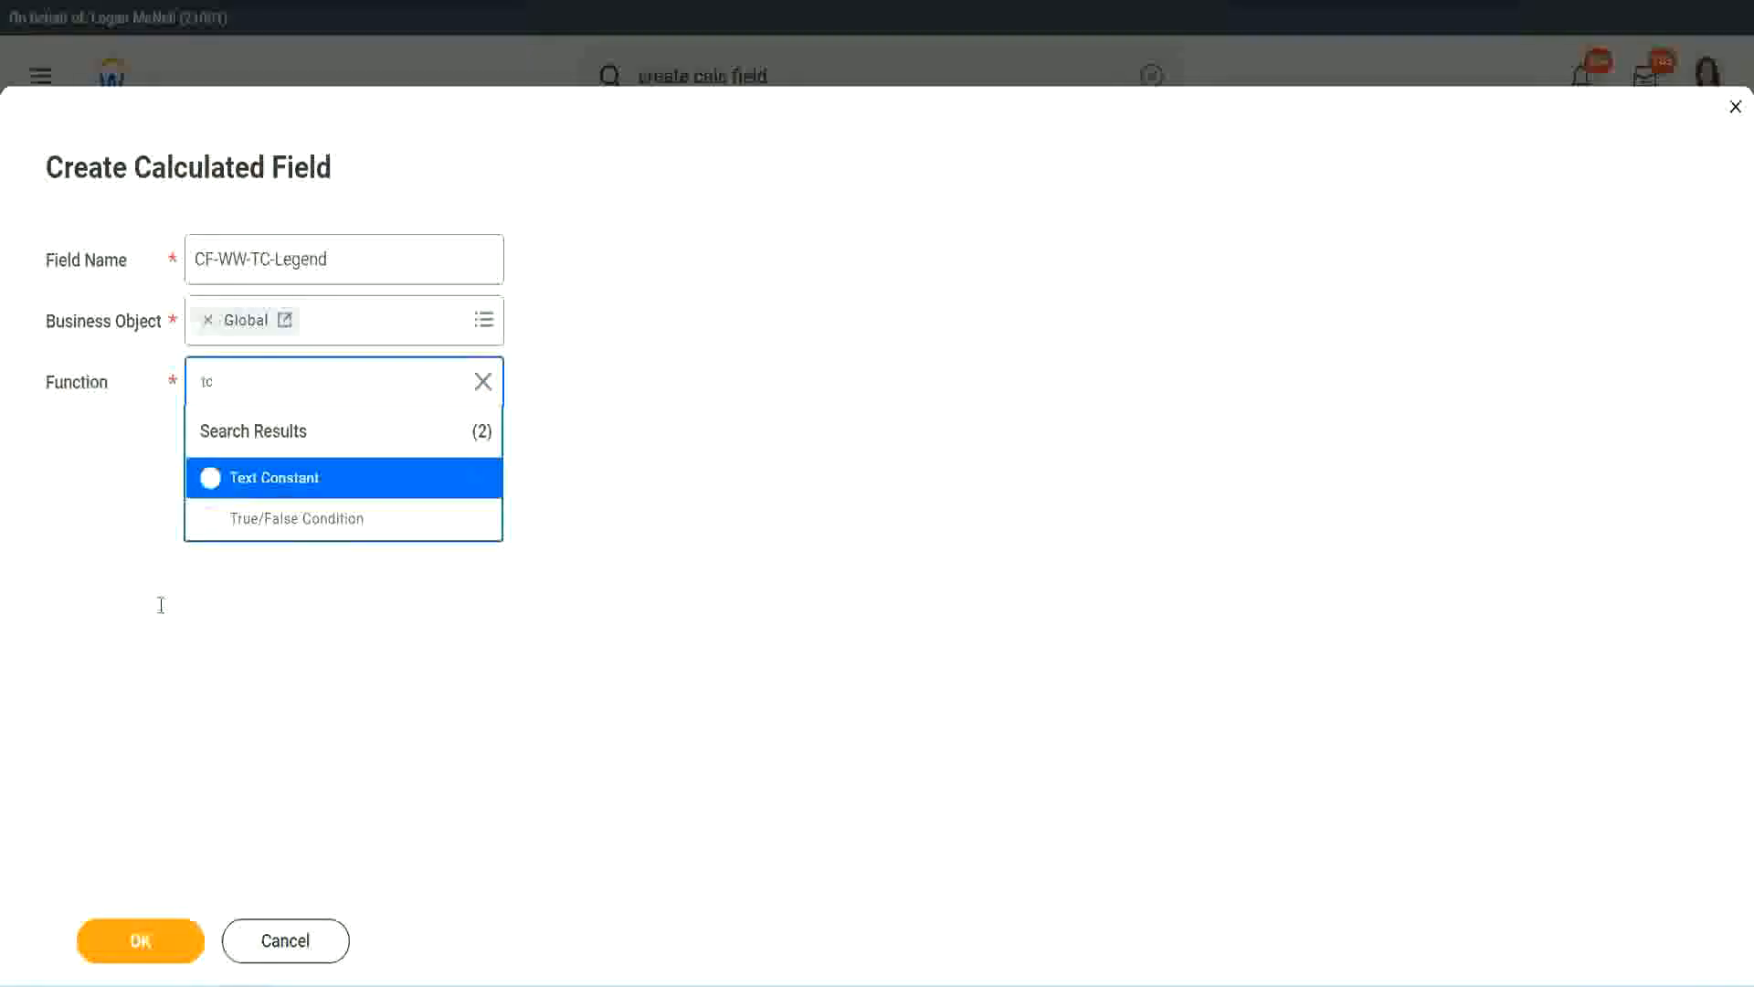
click(341, 480)
click(125, 942)
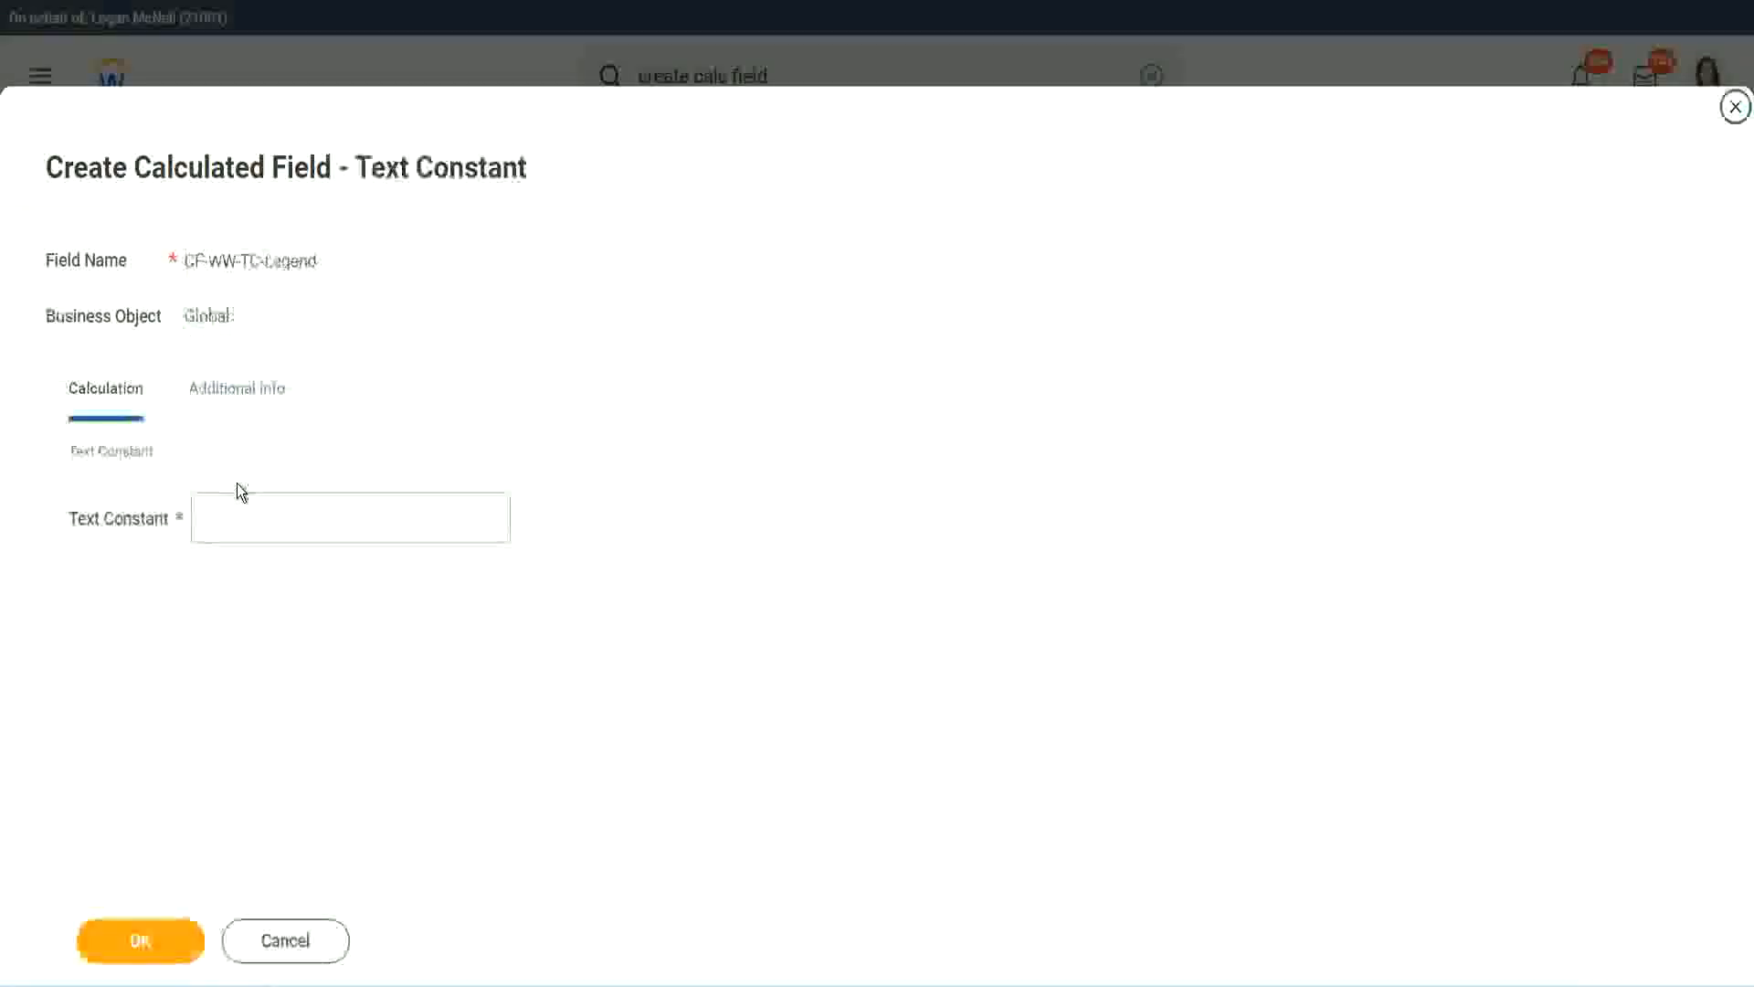
Set the text constant to Legend and save the calculated field.
click(227, 520)
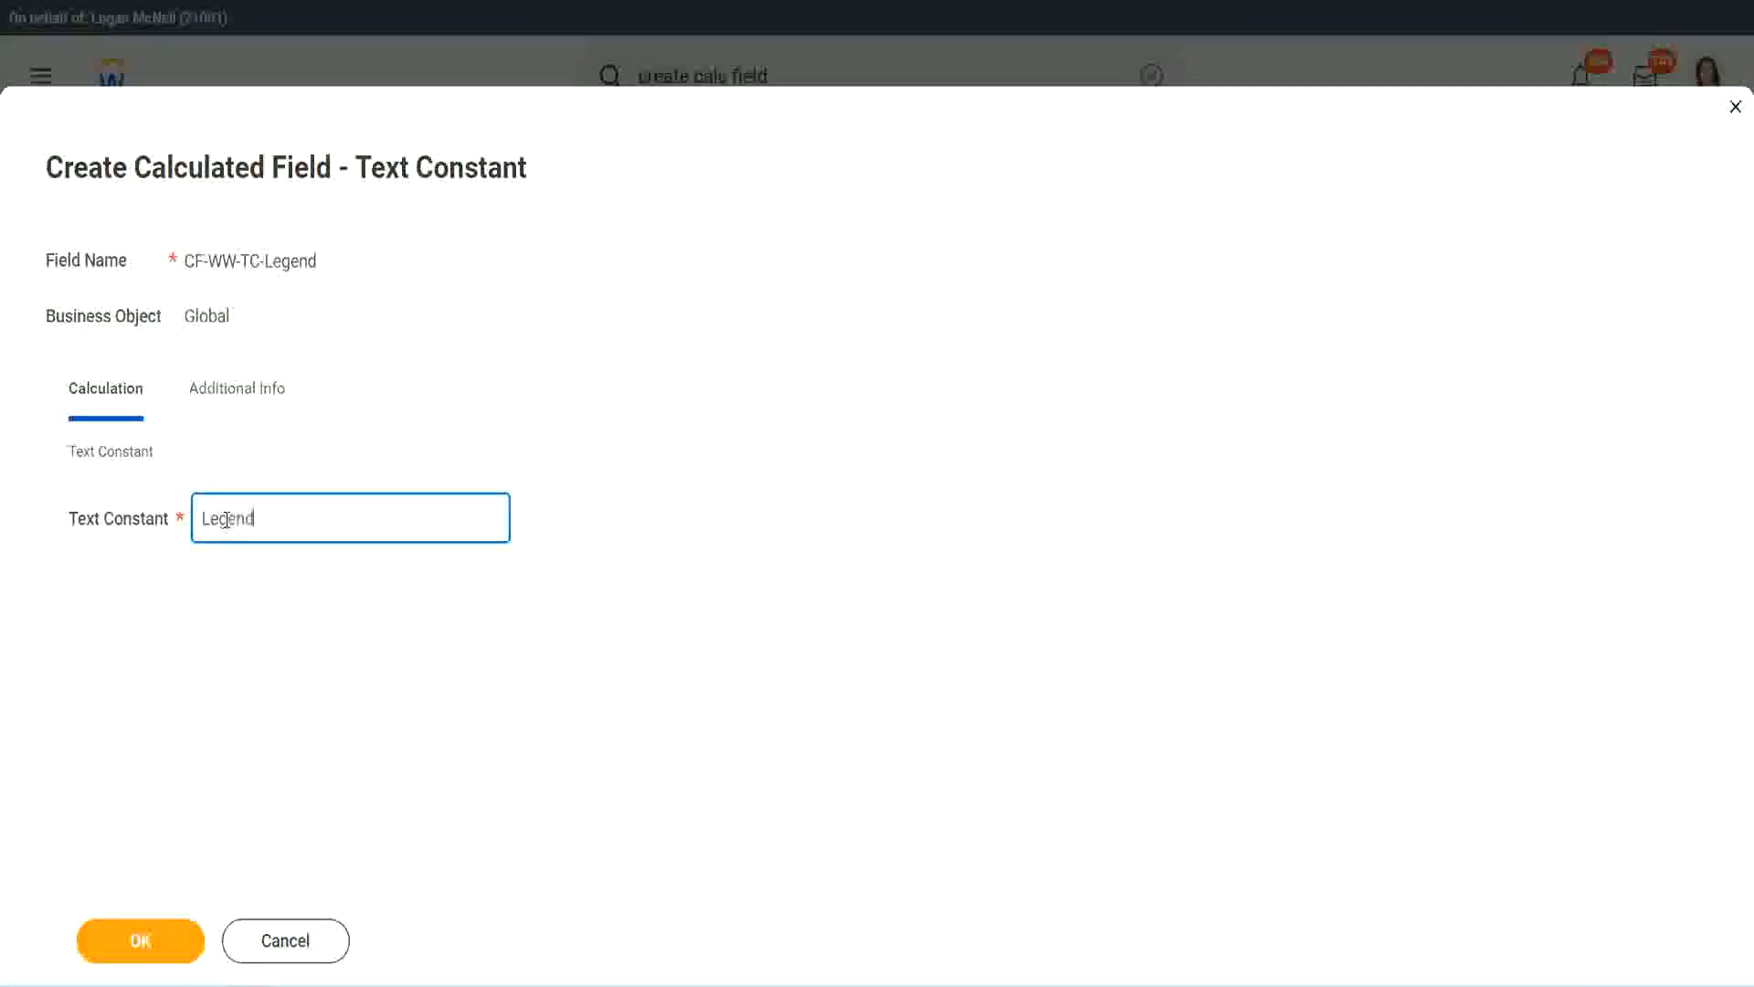
click(150, 941)
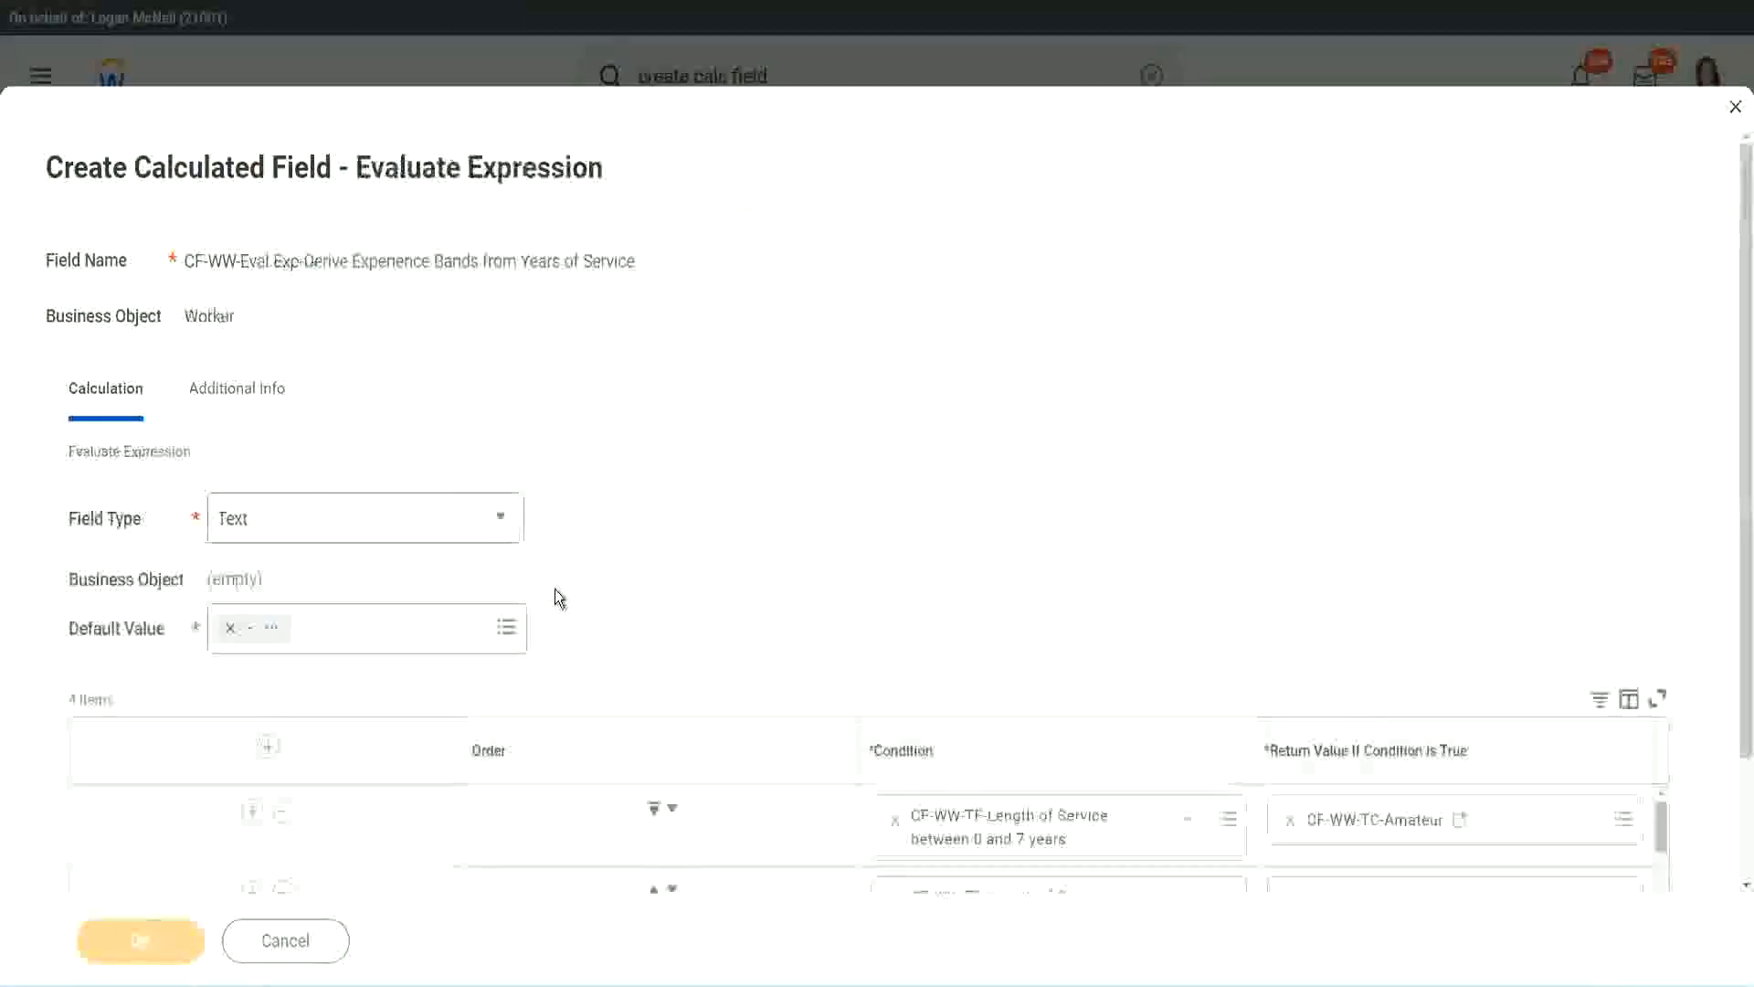
Check the length-of-service conditions against their return values and save the Evaluate Expression calculated field.
scroll(928, 490, down, 3)
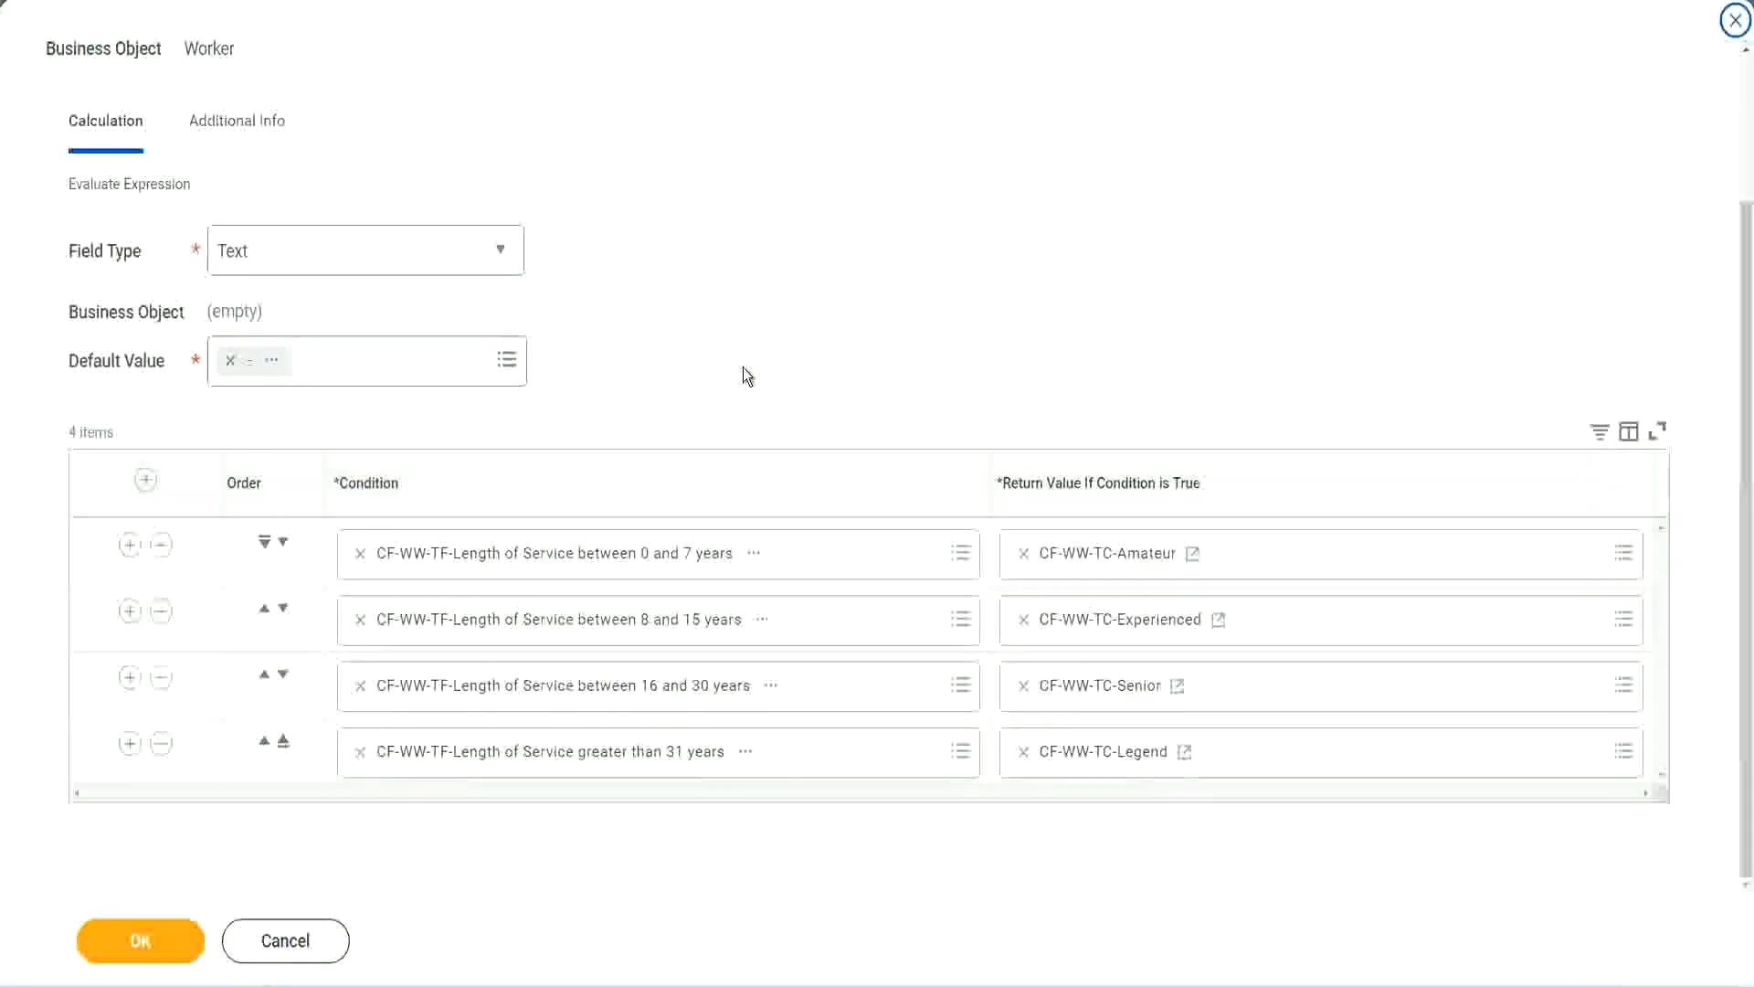
scroll(743, 367, up, 2)
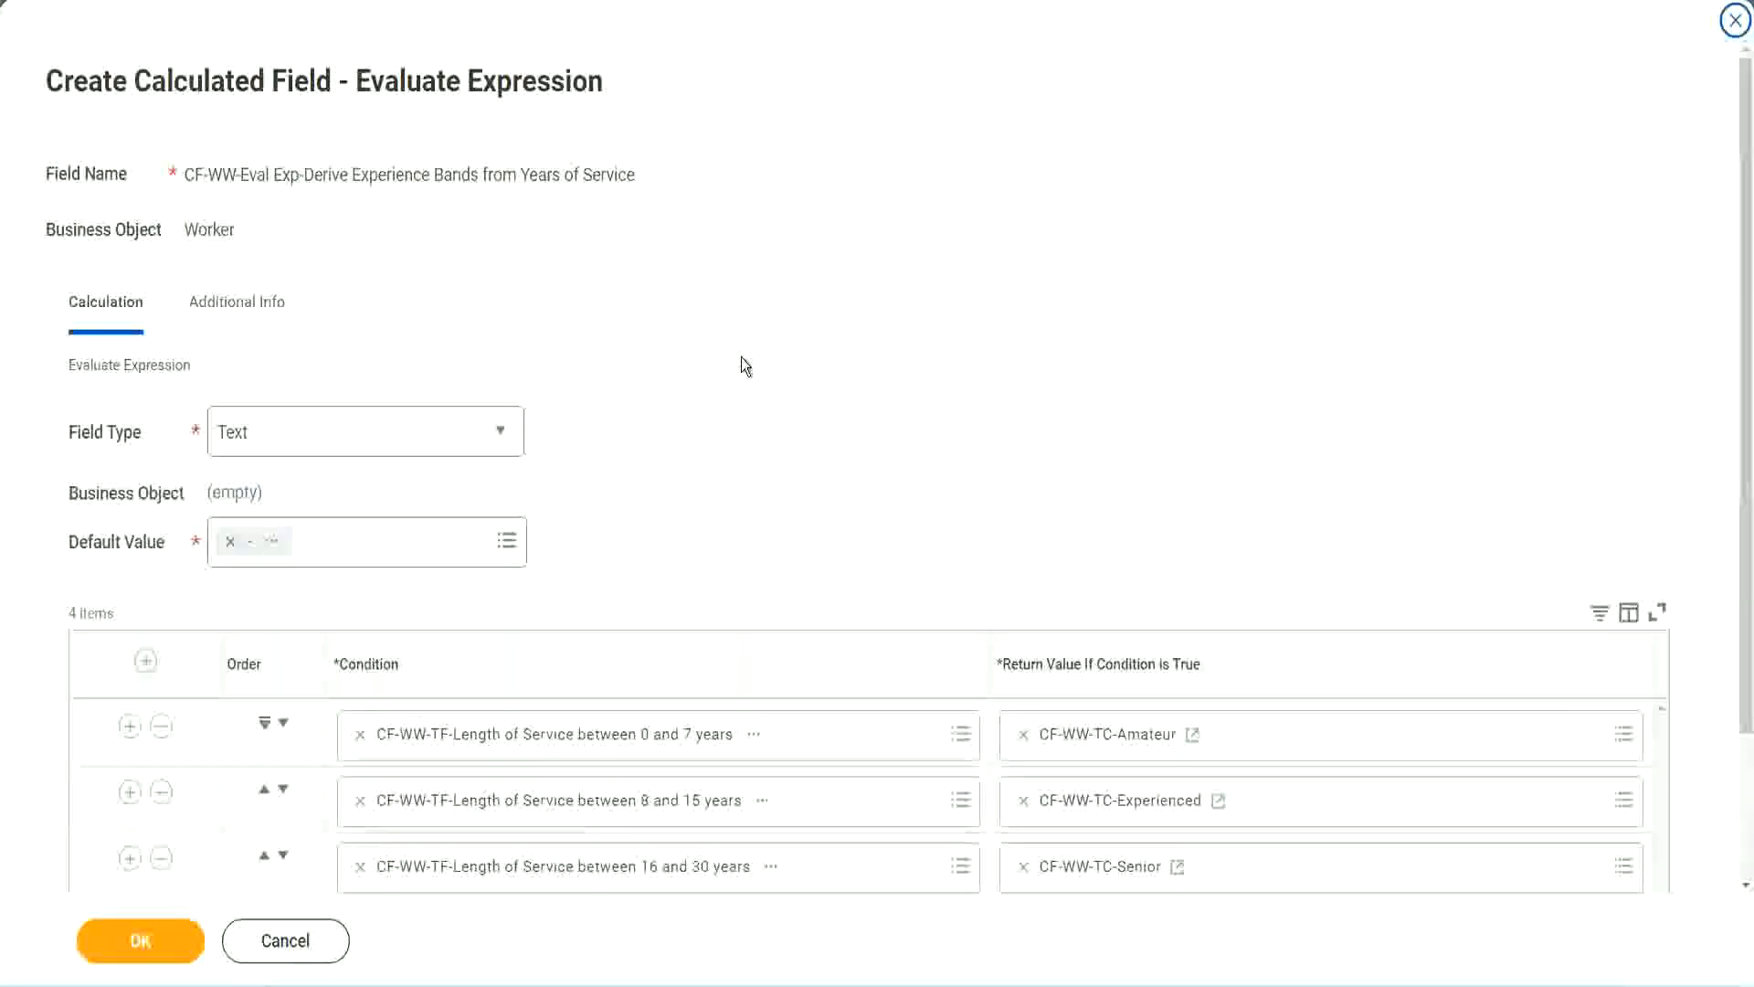
scroll(742, 359, down, 2)
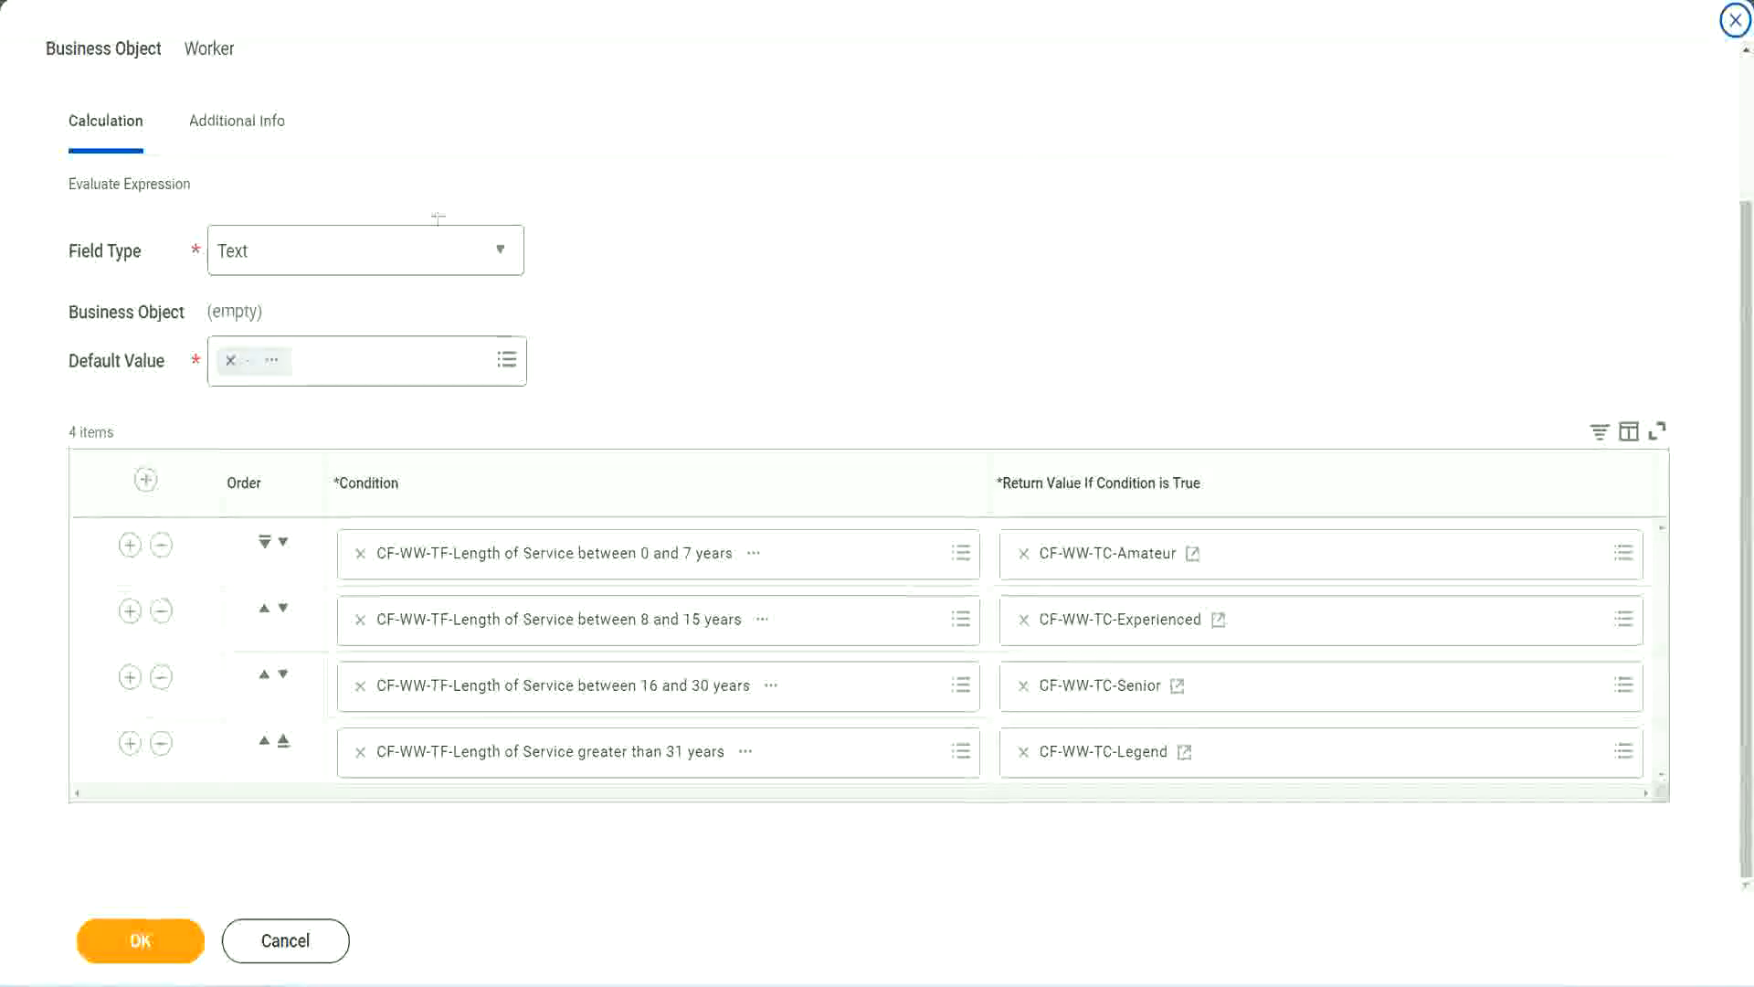
drag(1123, 257, 1138, 436)
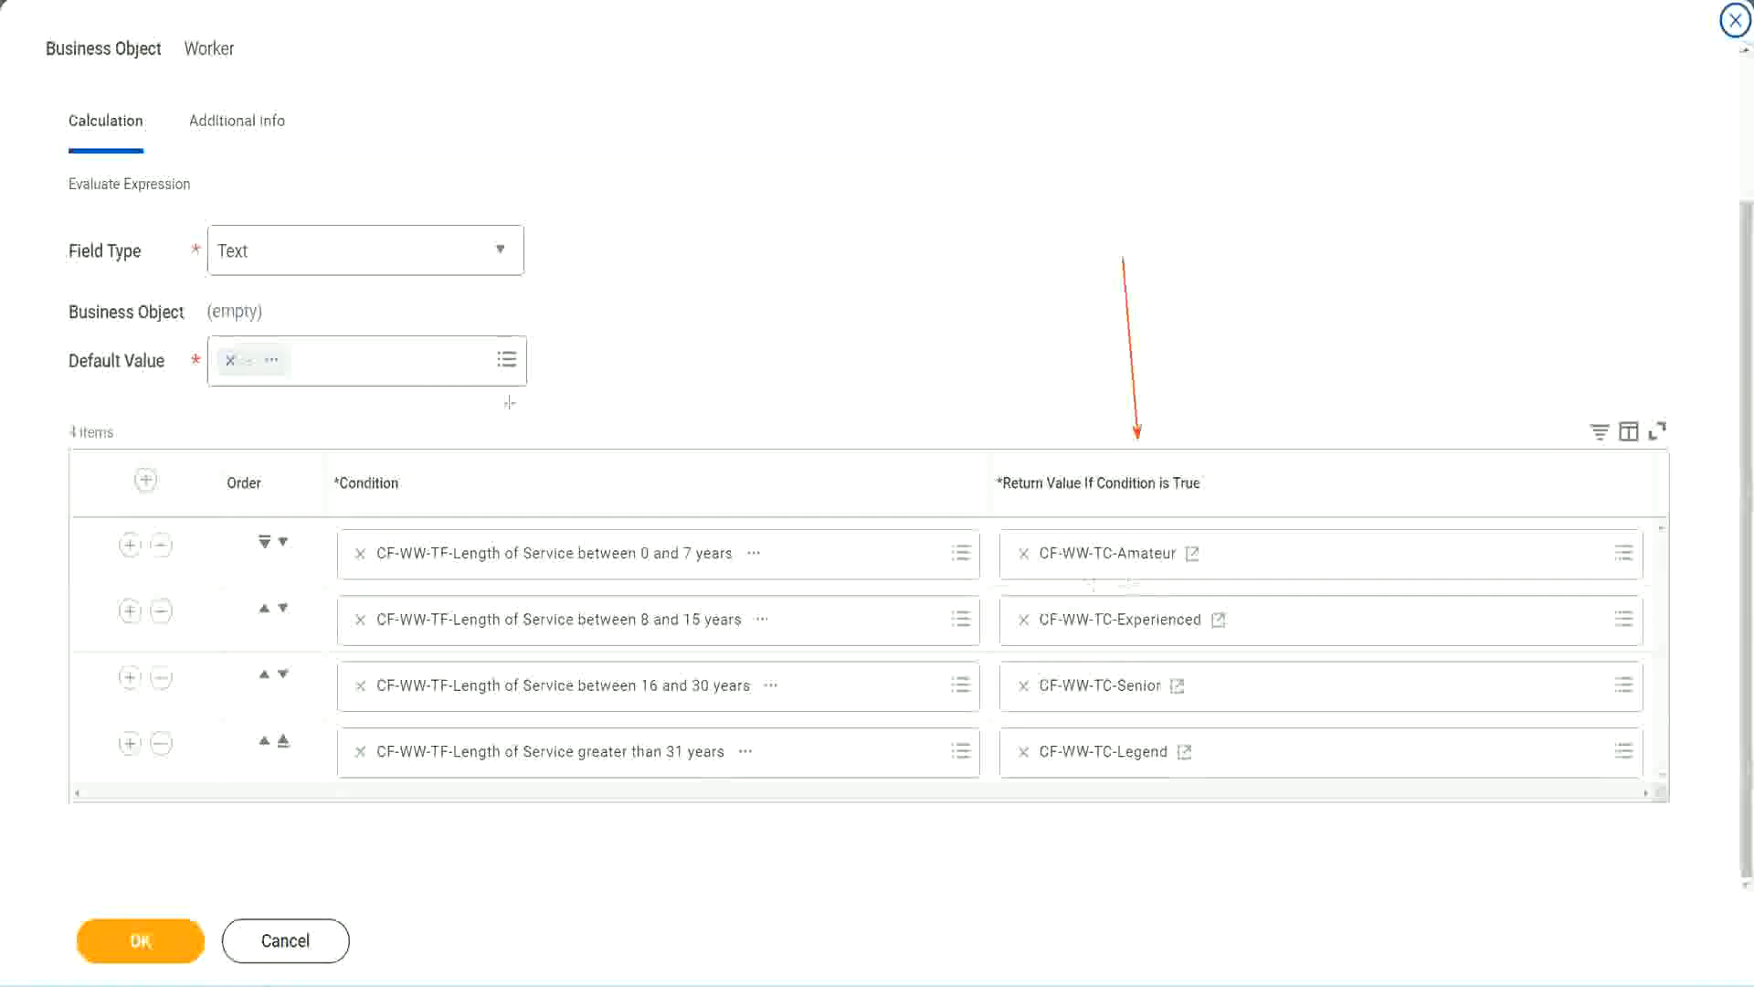
drag(217, 157, 221, 183)
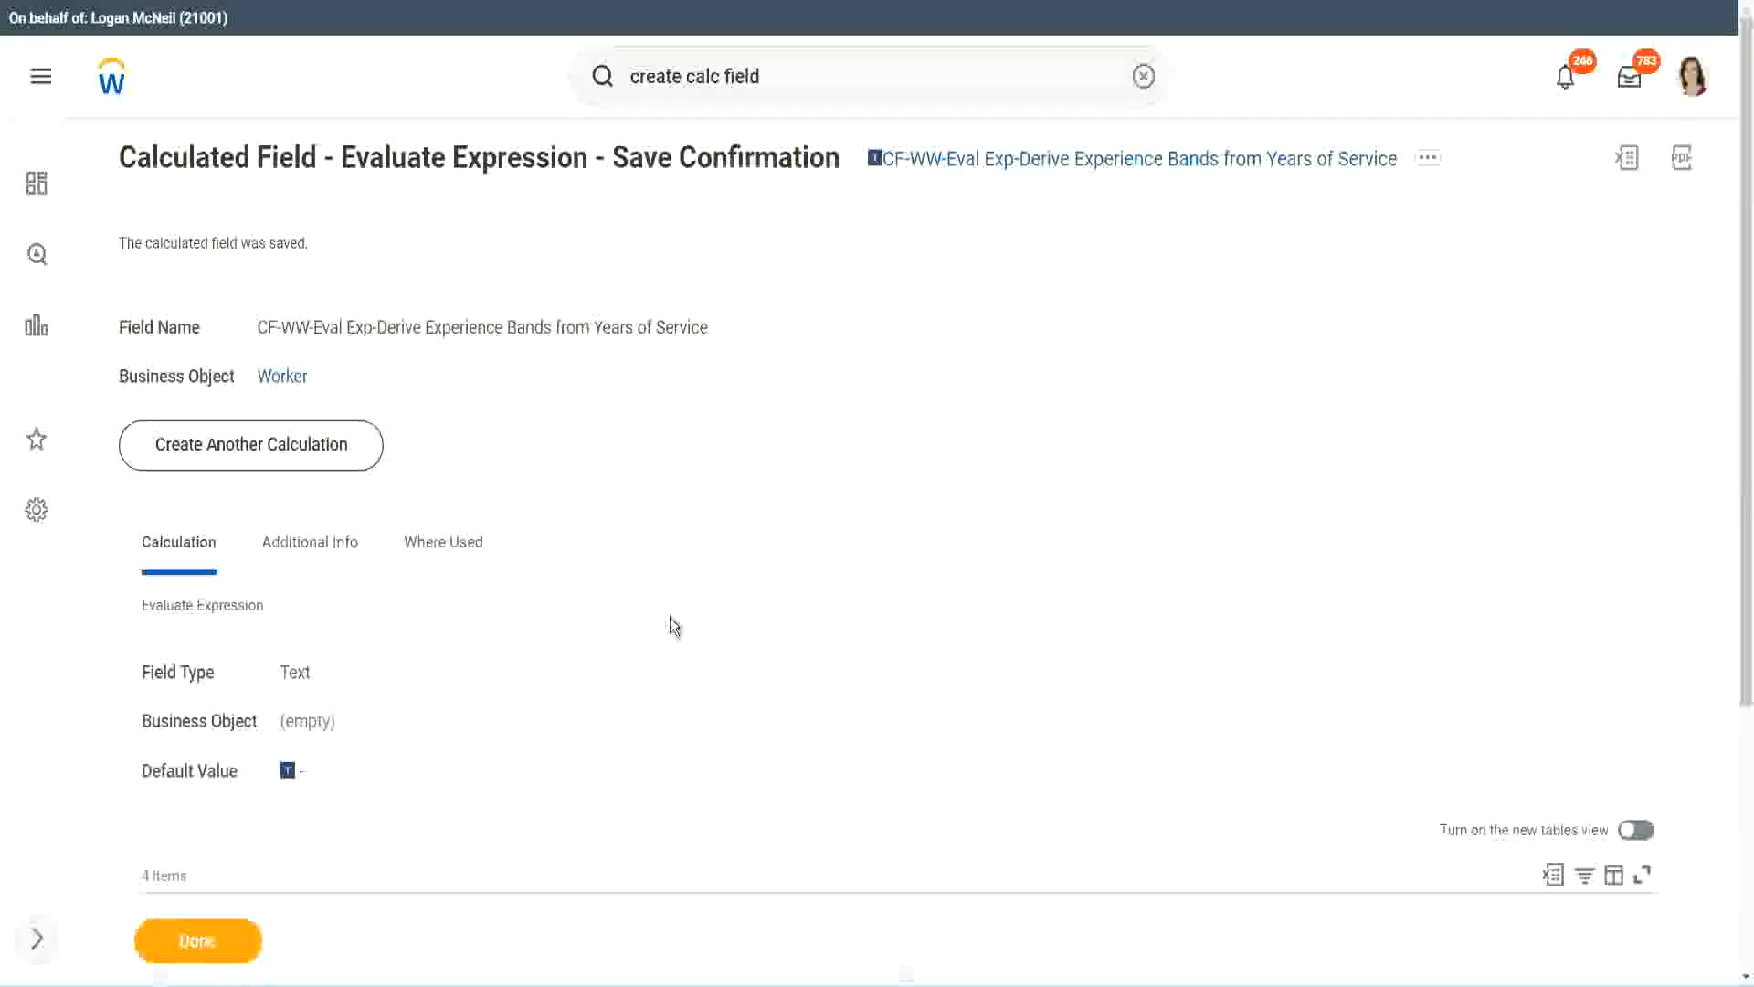
Review the saved Evaluate Expression field and copy its name, CF-WW-Eval Exp-Derive Experience Bands from Years of Service.
scroll(671, 611, down, 4)
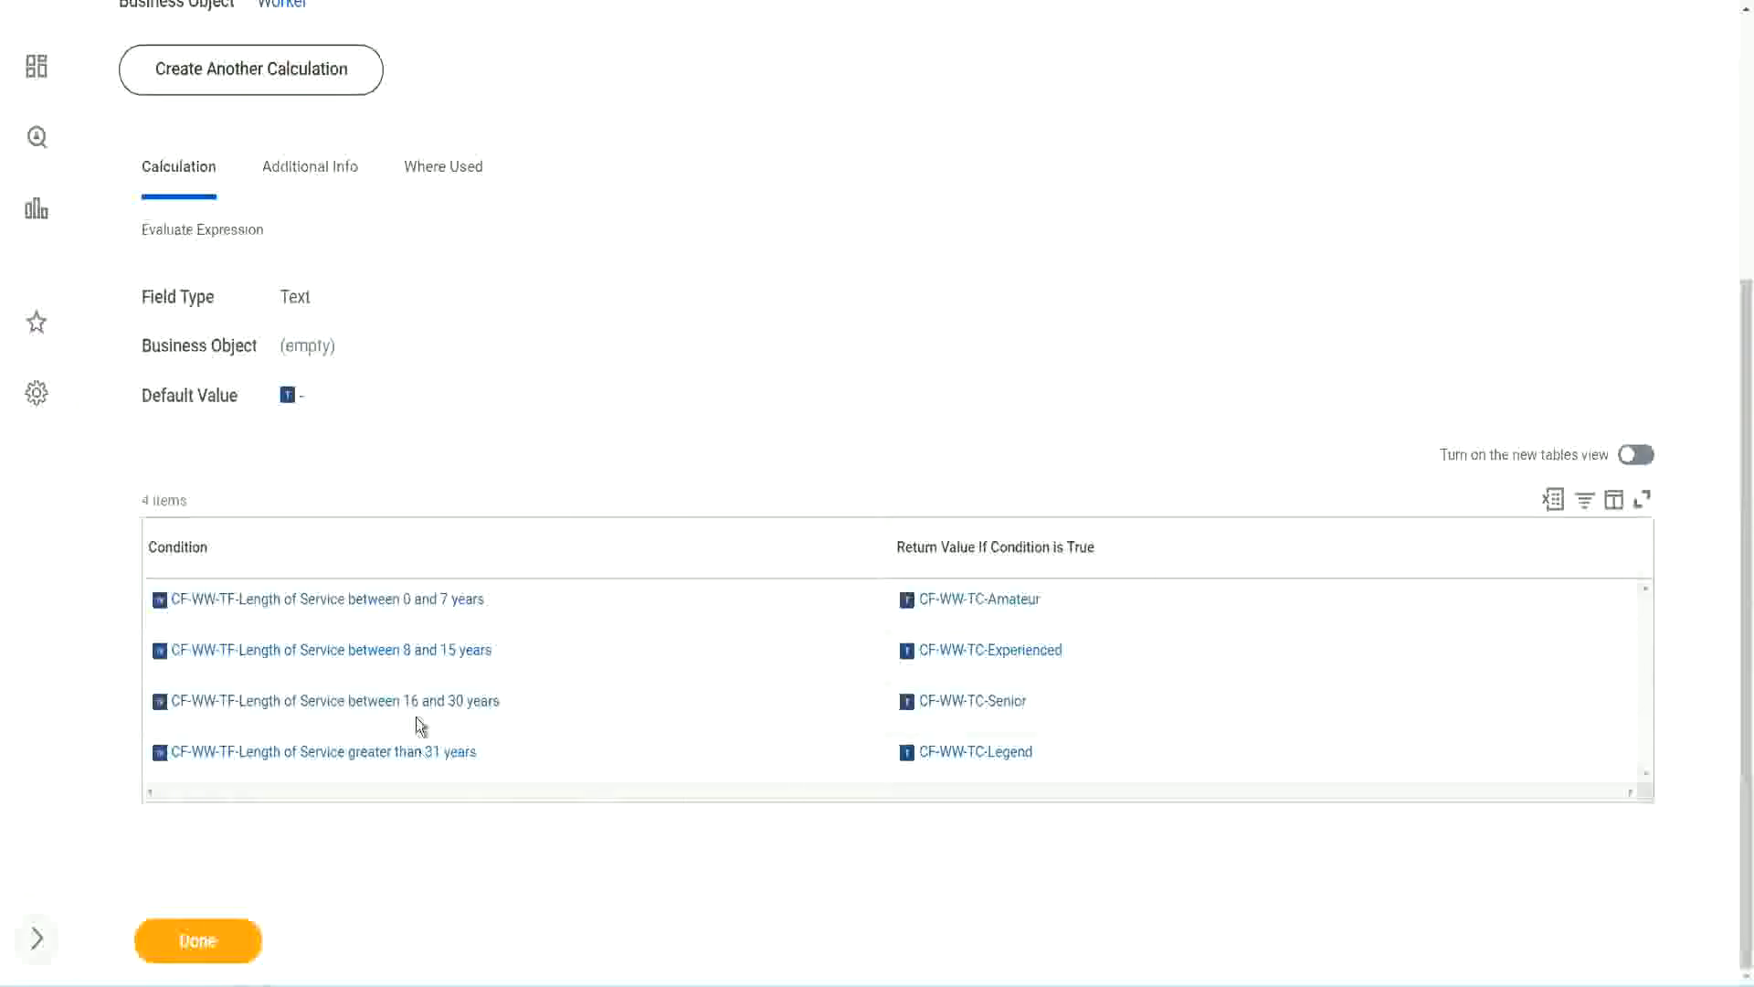
scroll(489, 548, up, 4)
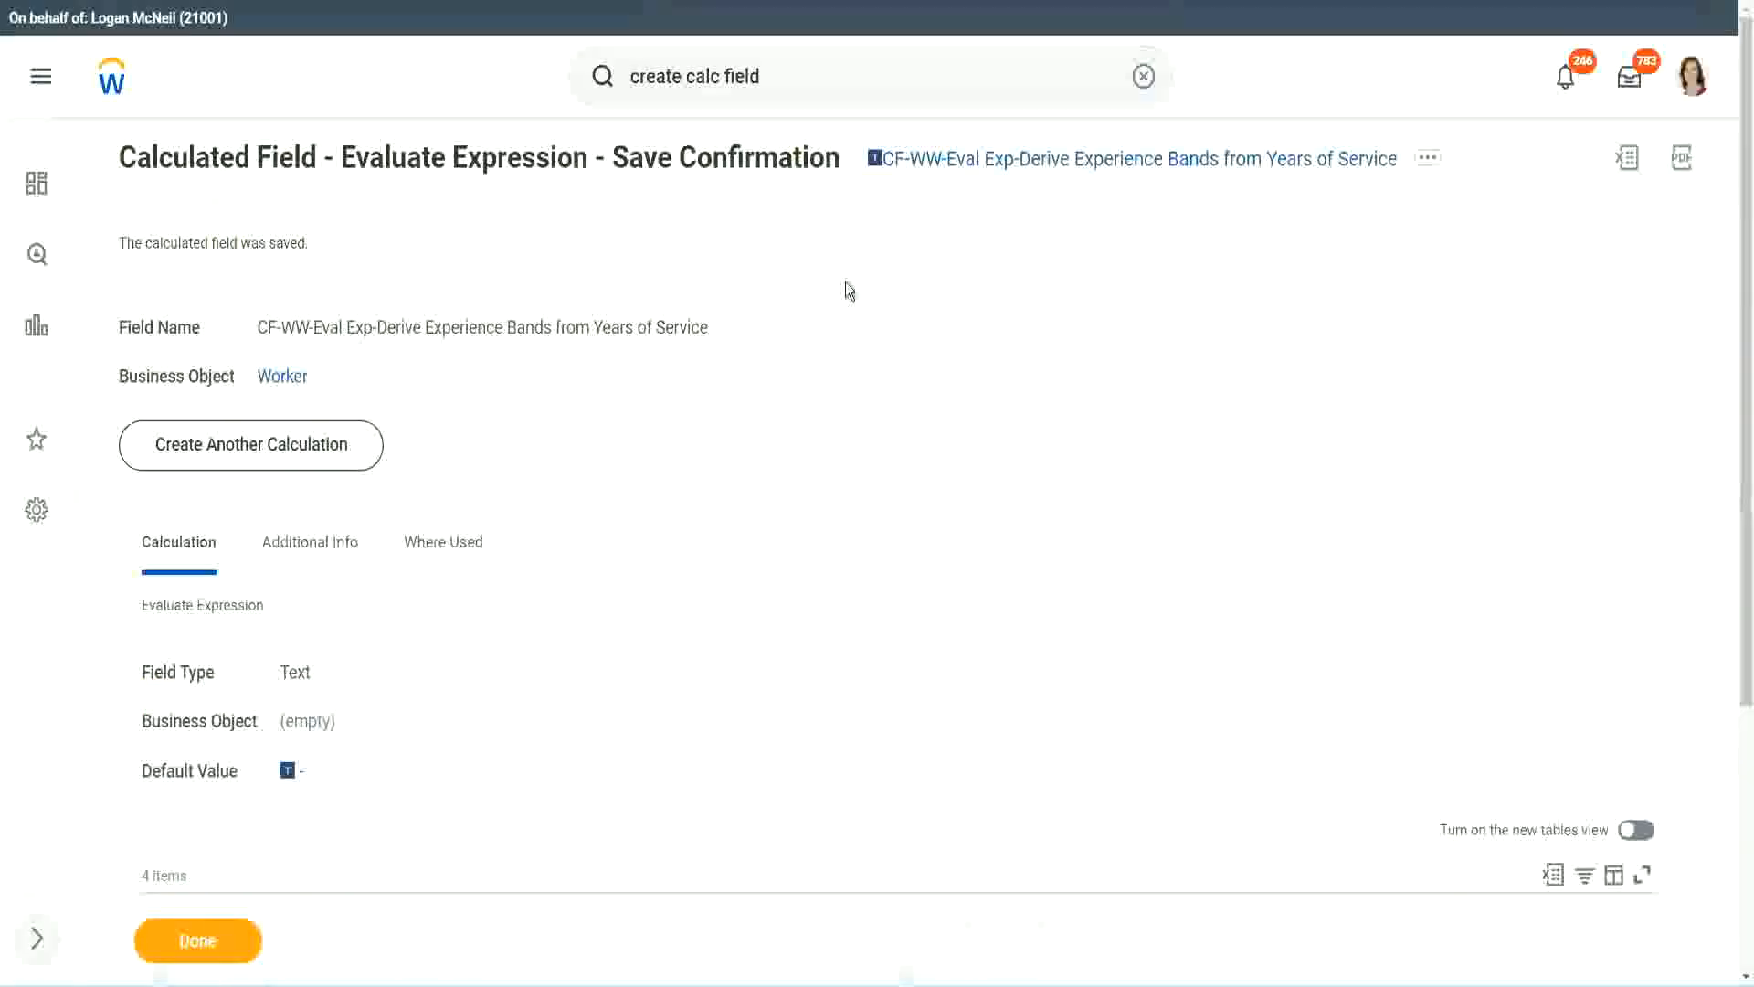
right_click(1028, 174)
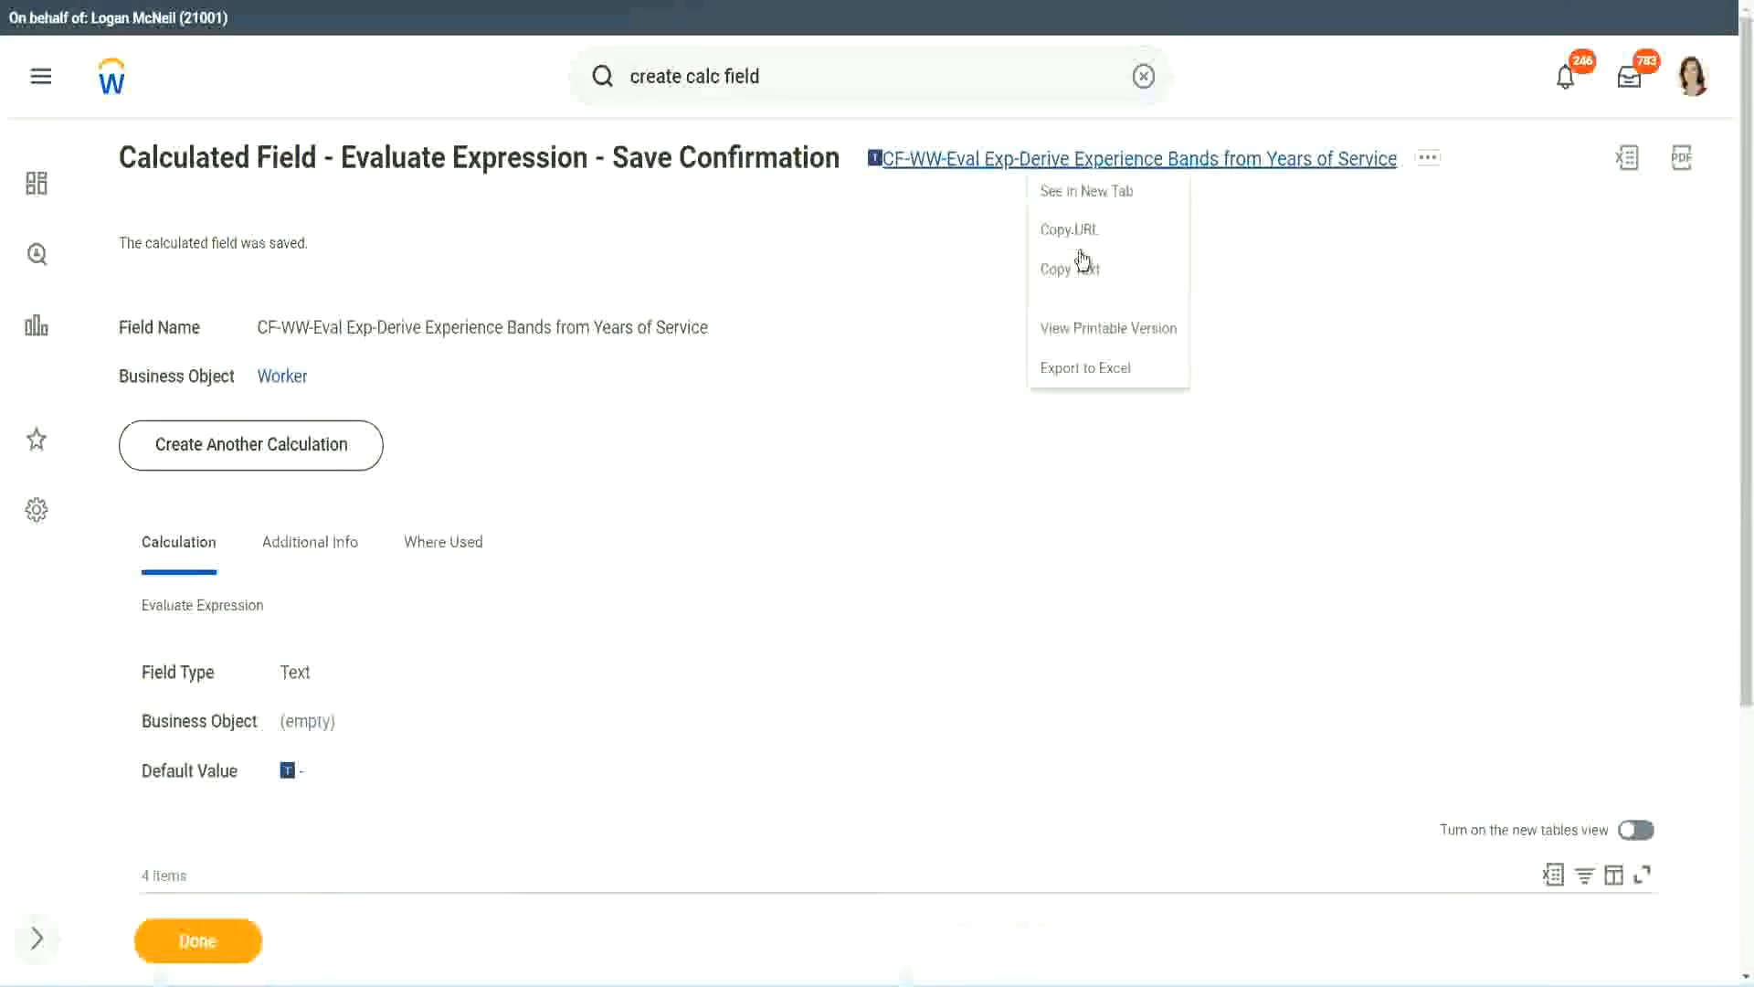
click(1076, 274)
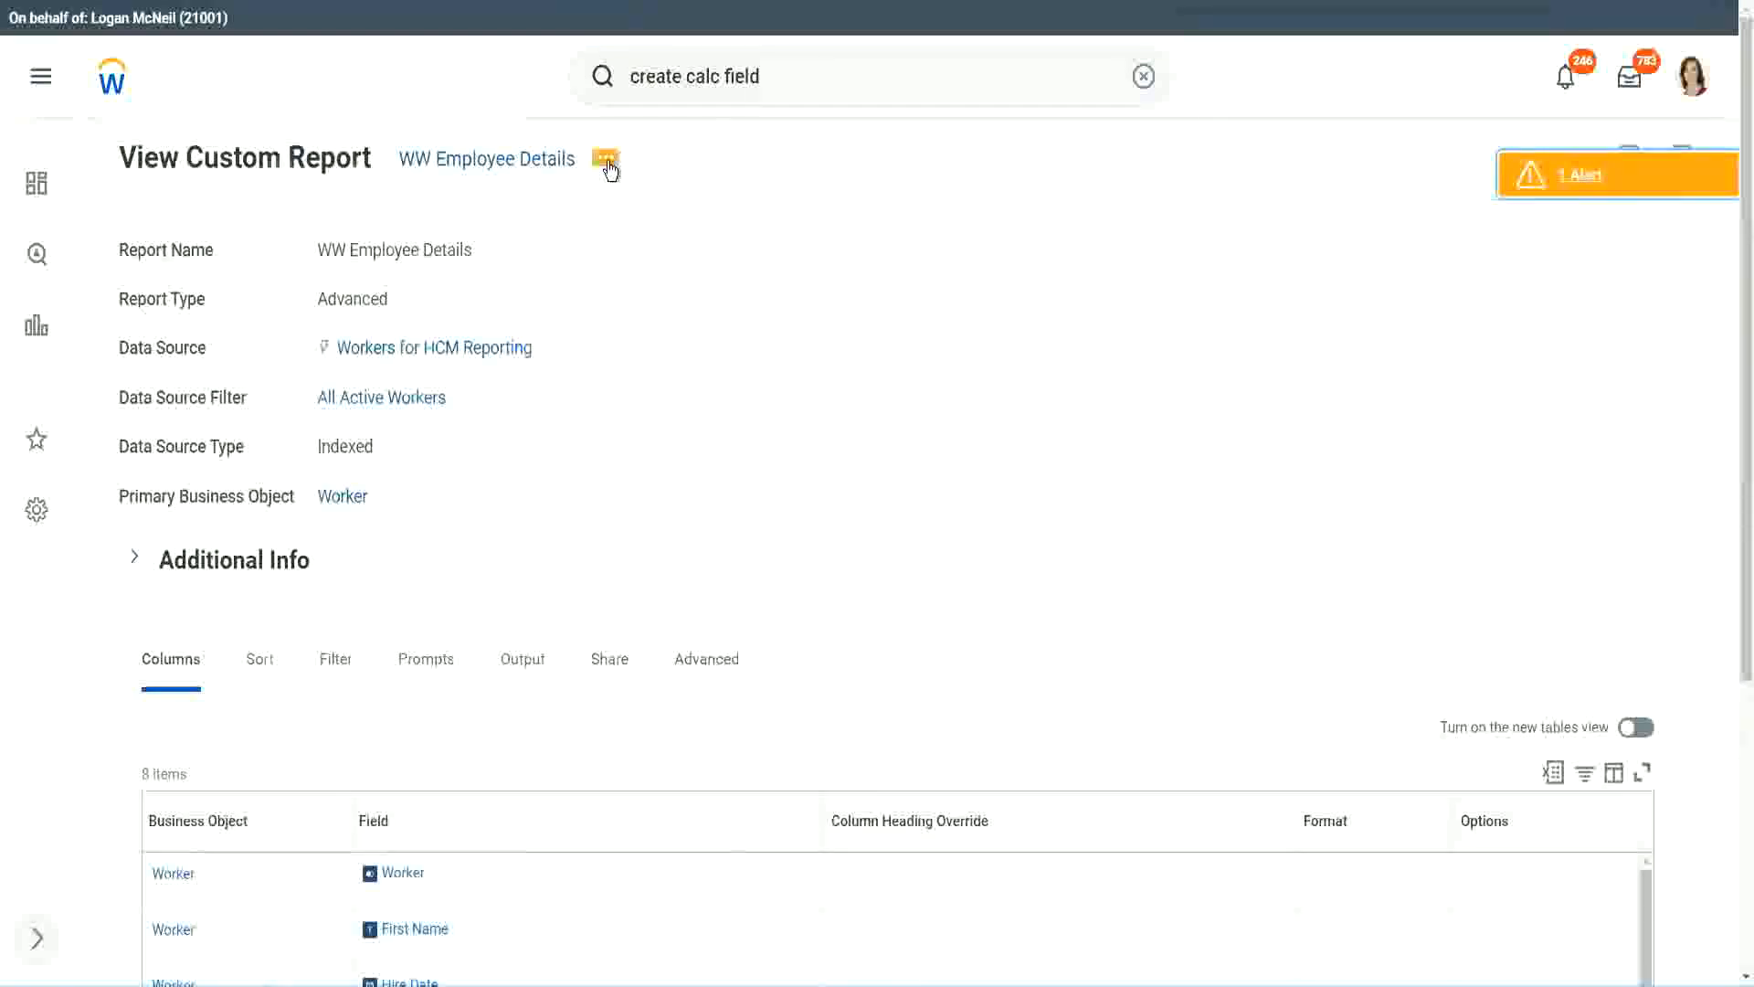
Open the WW Employee Details custom report for editing.
click(611, 170)
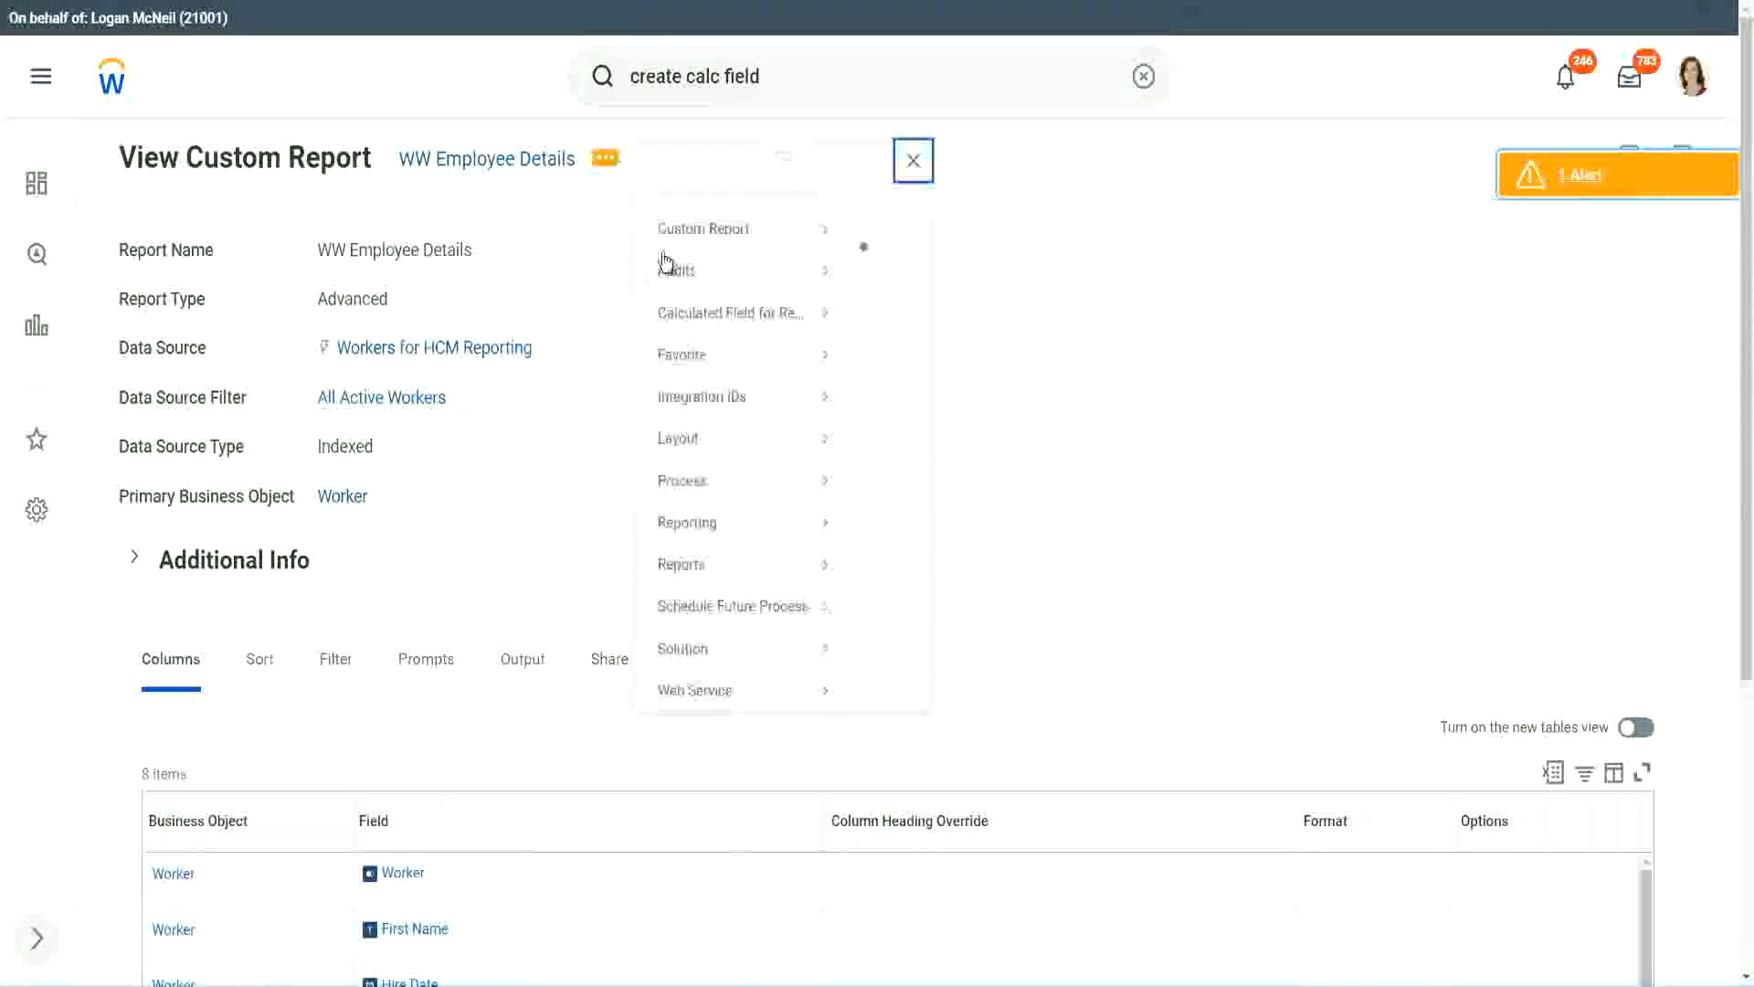
mouse_move(716, 260)
click(886, 260)
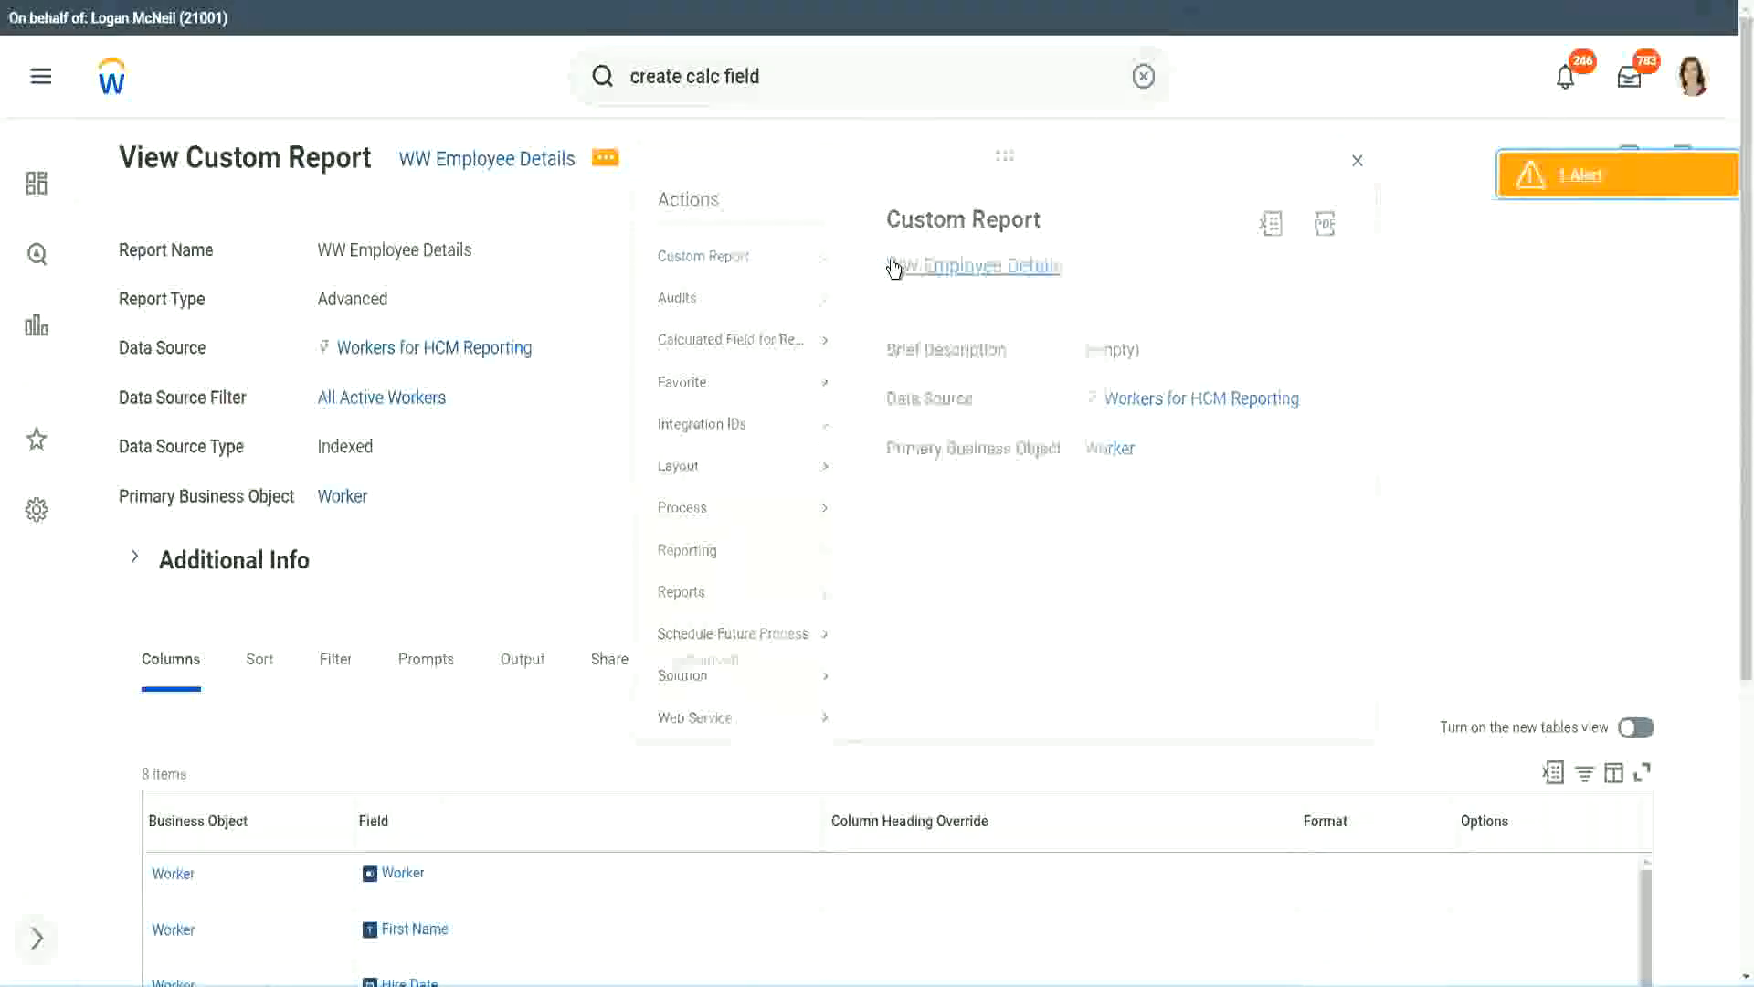
Add a Worker column row at the end of the report columns and remove the Years of Service substring column.
scroll(638, 393, down, 5)
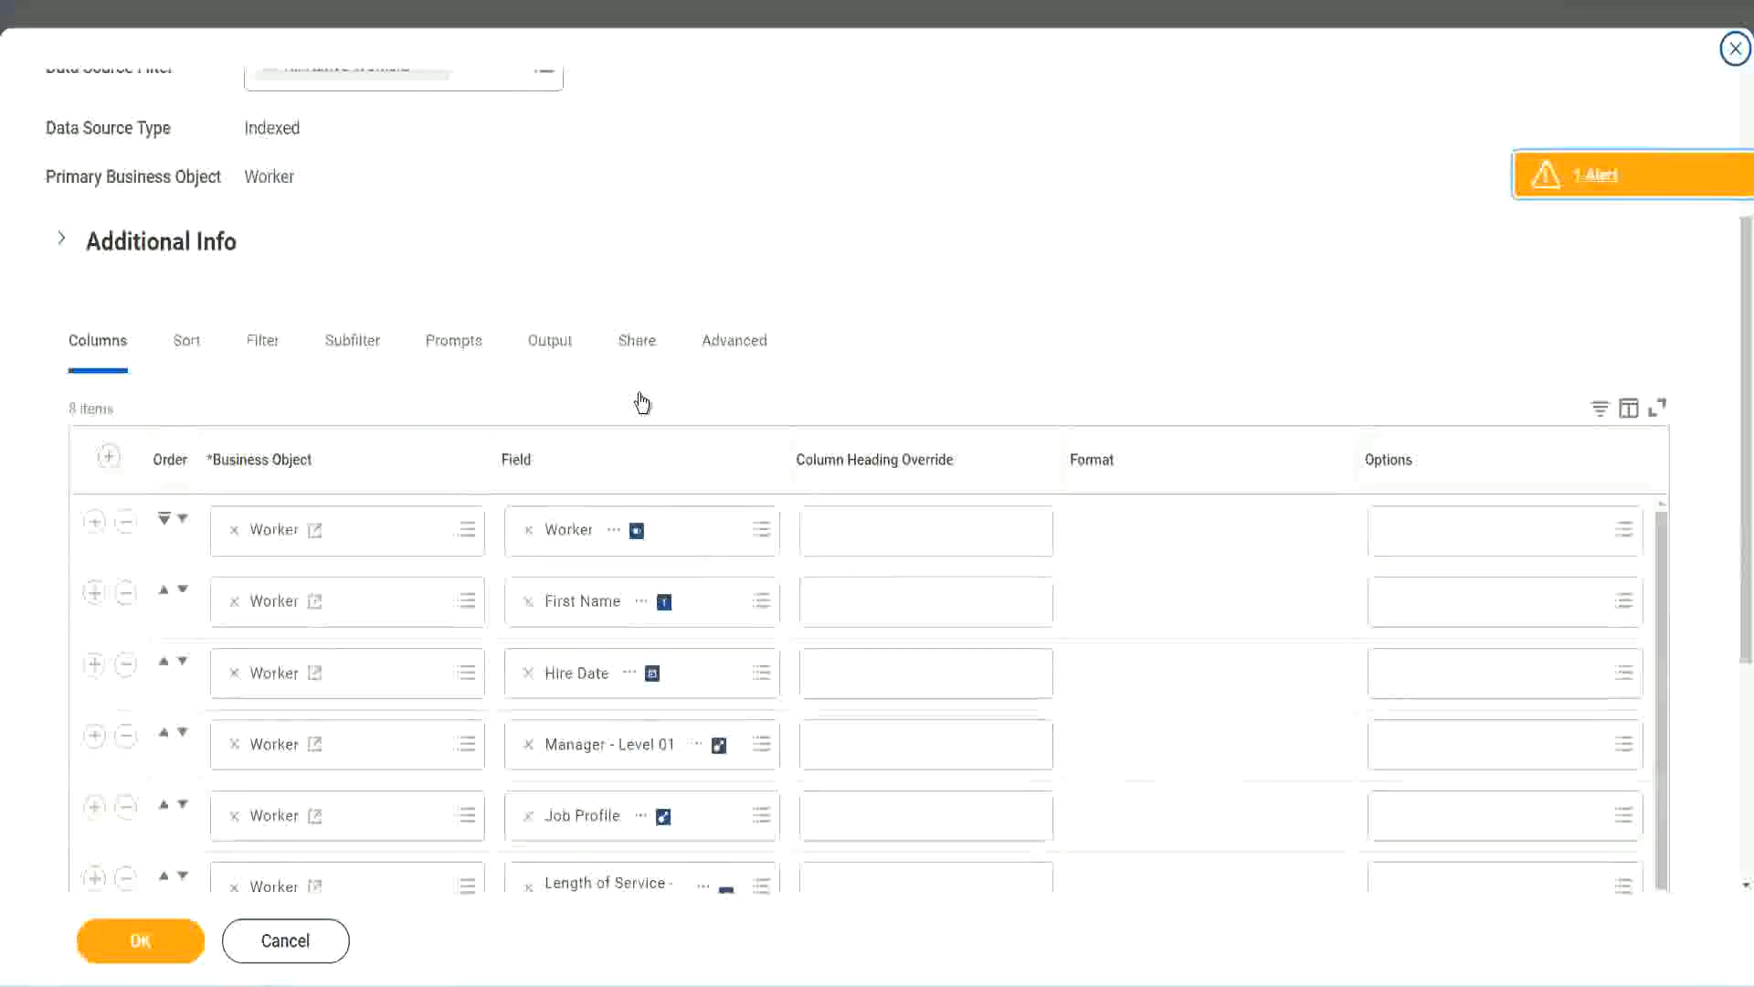
scroll(643, 402, down, 3)
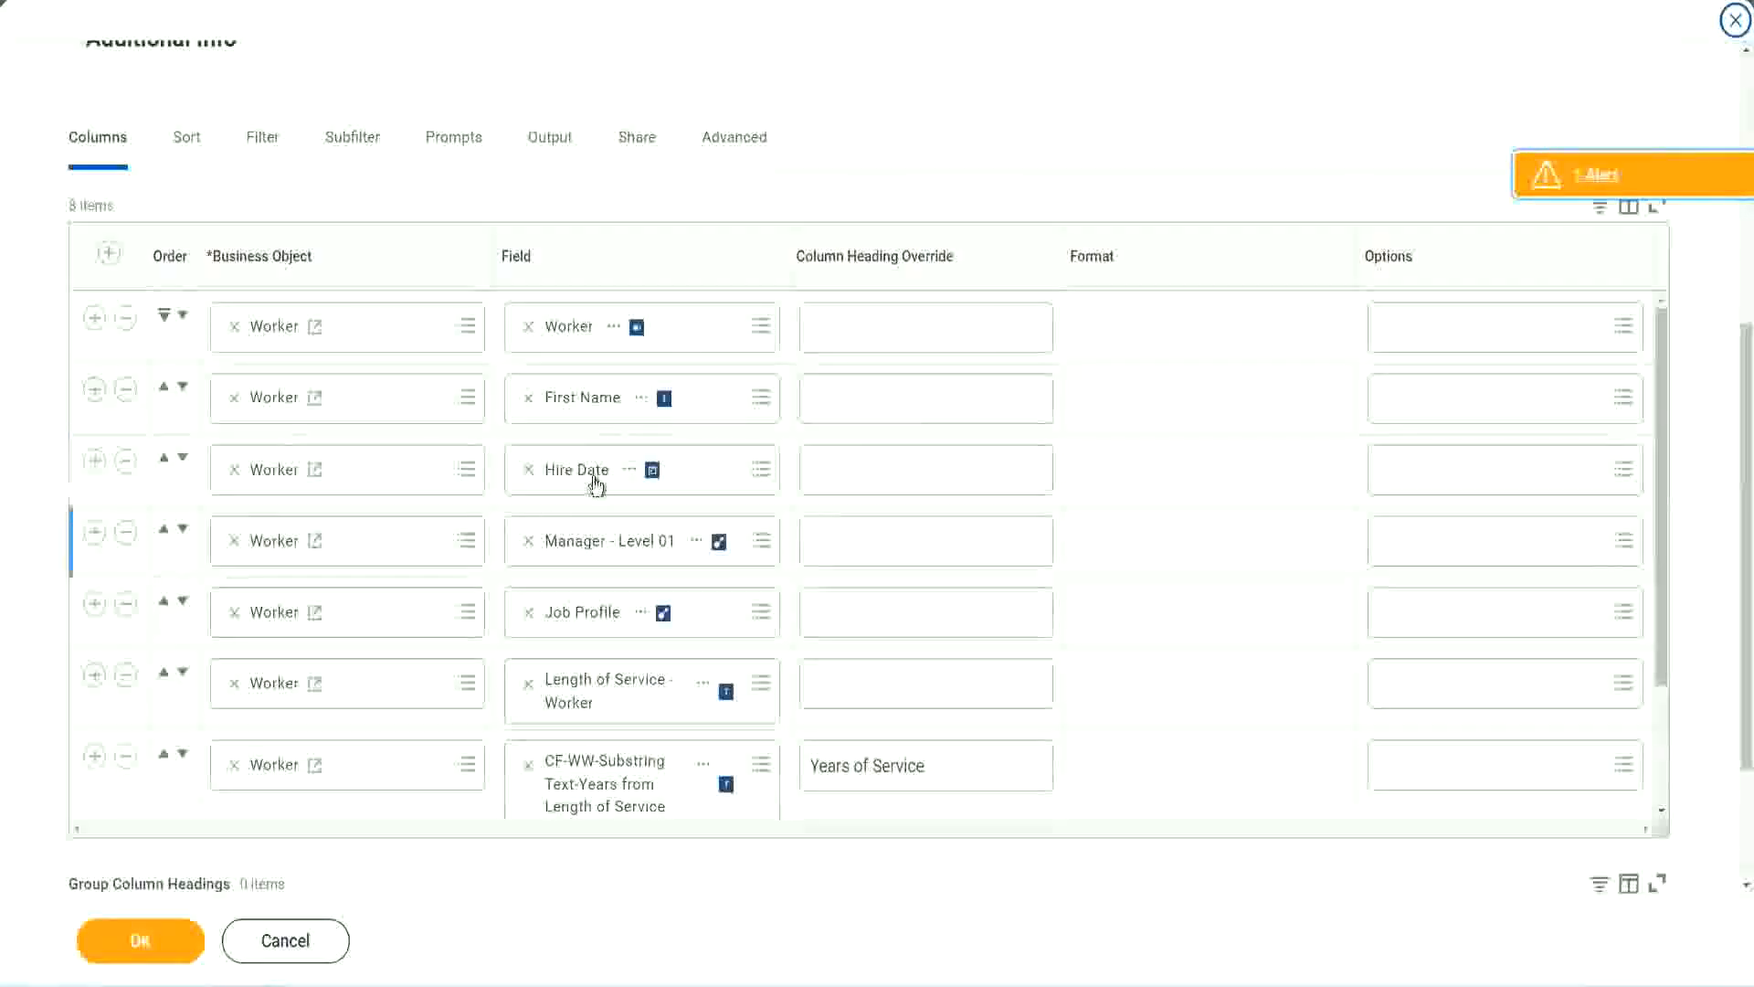
click(94, 757)
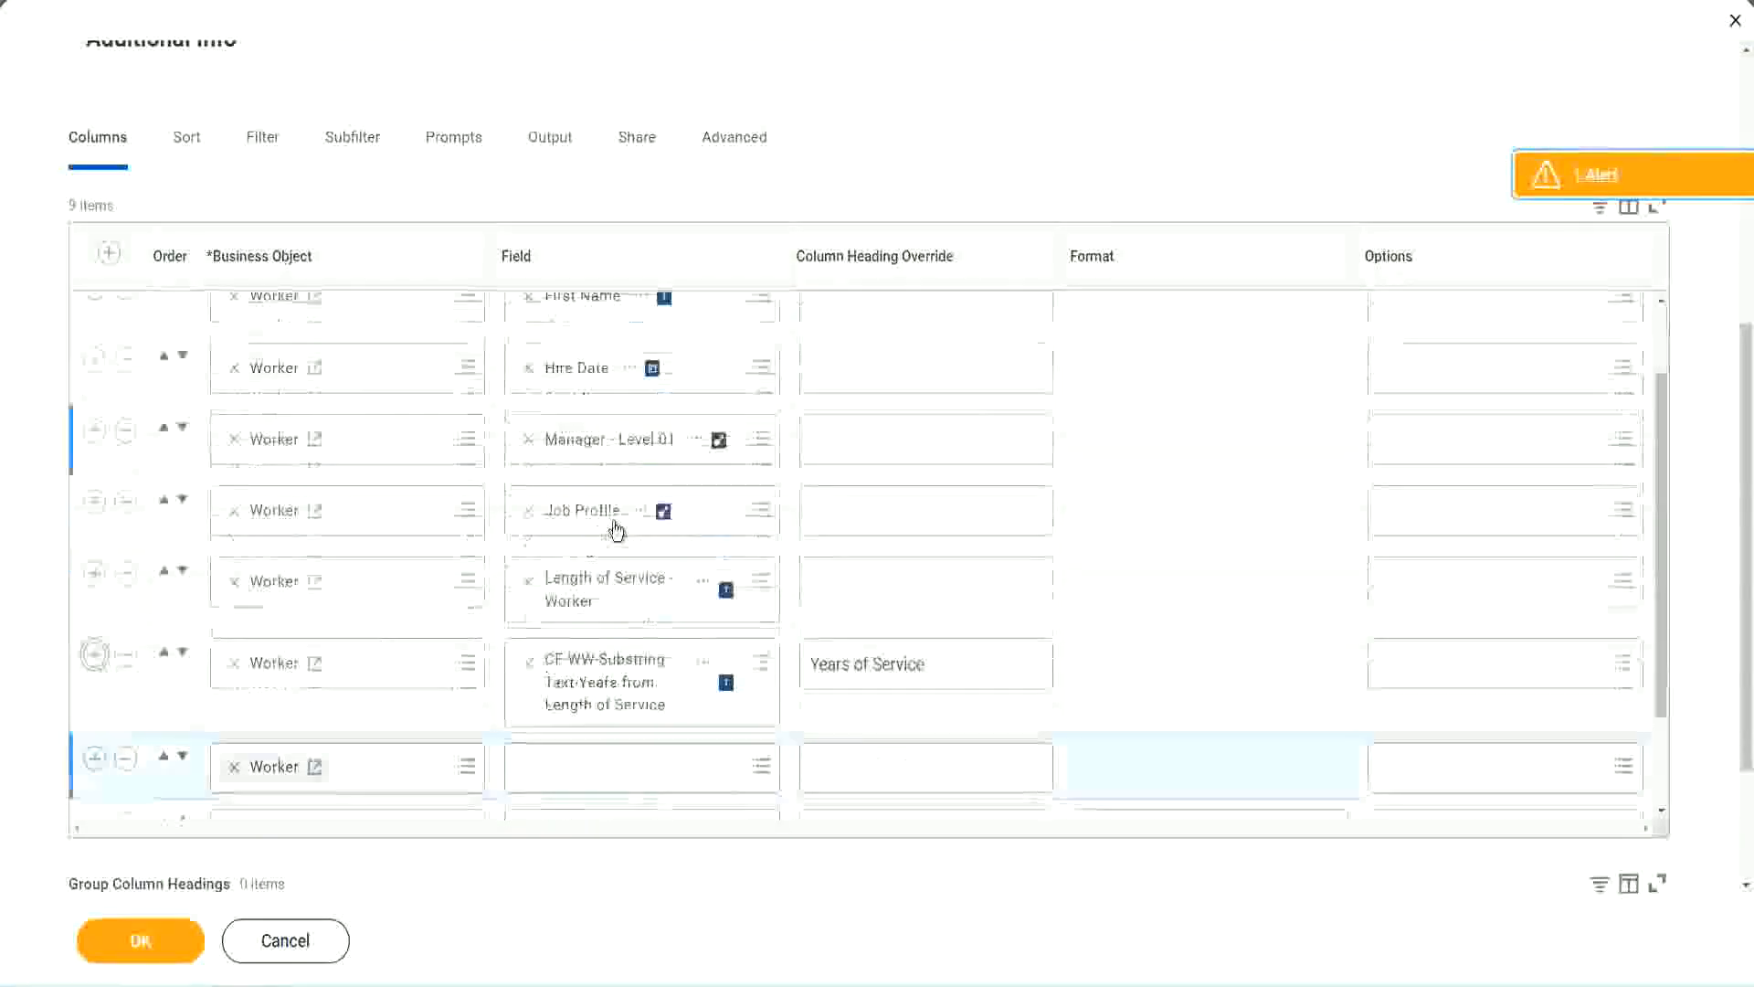
scroll(616, 530, down, 5)
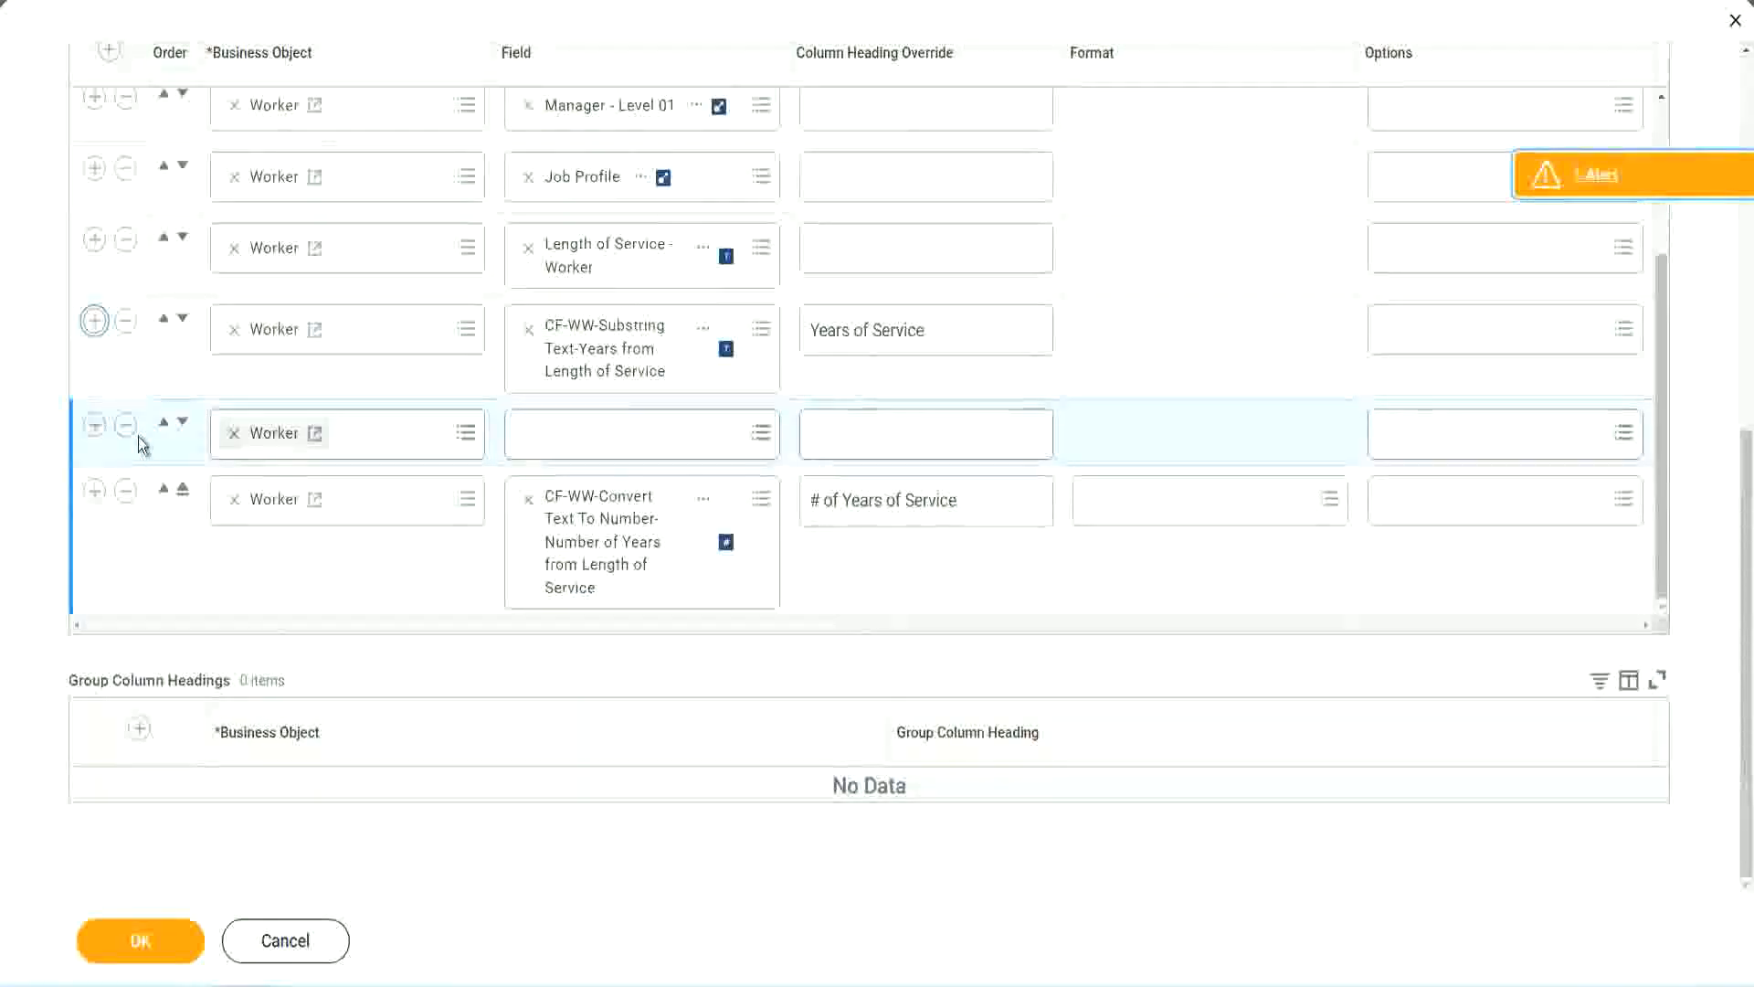
click(183, 425)
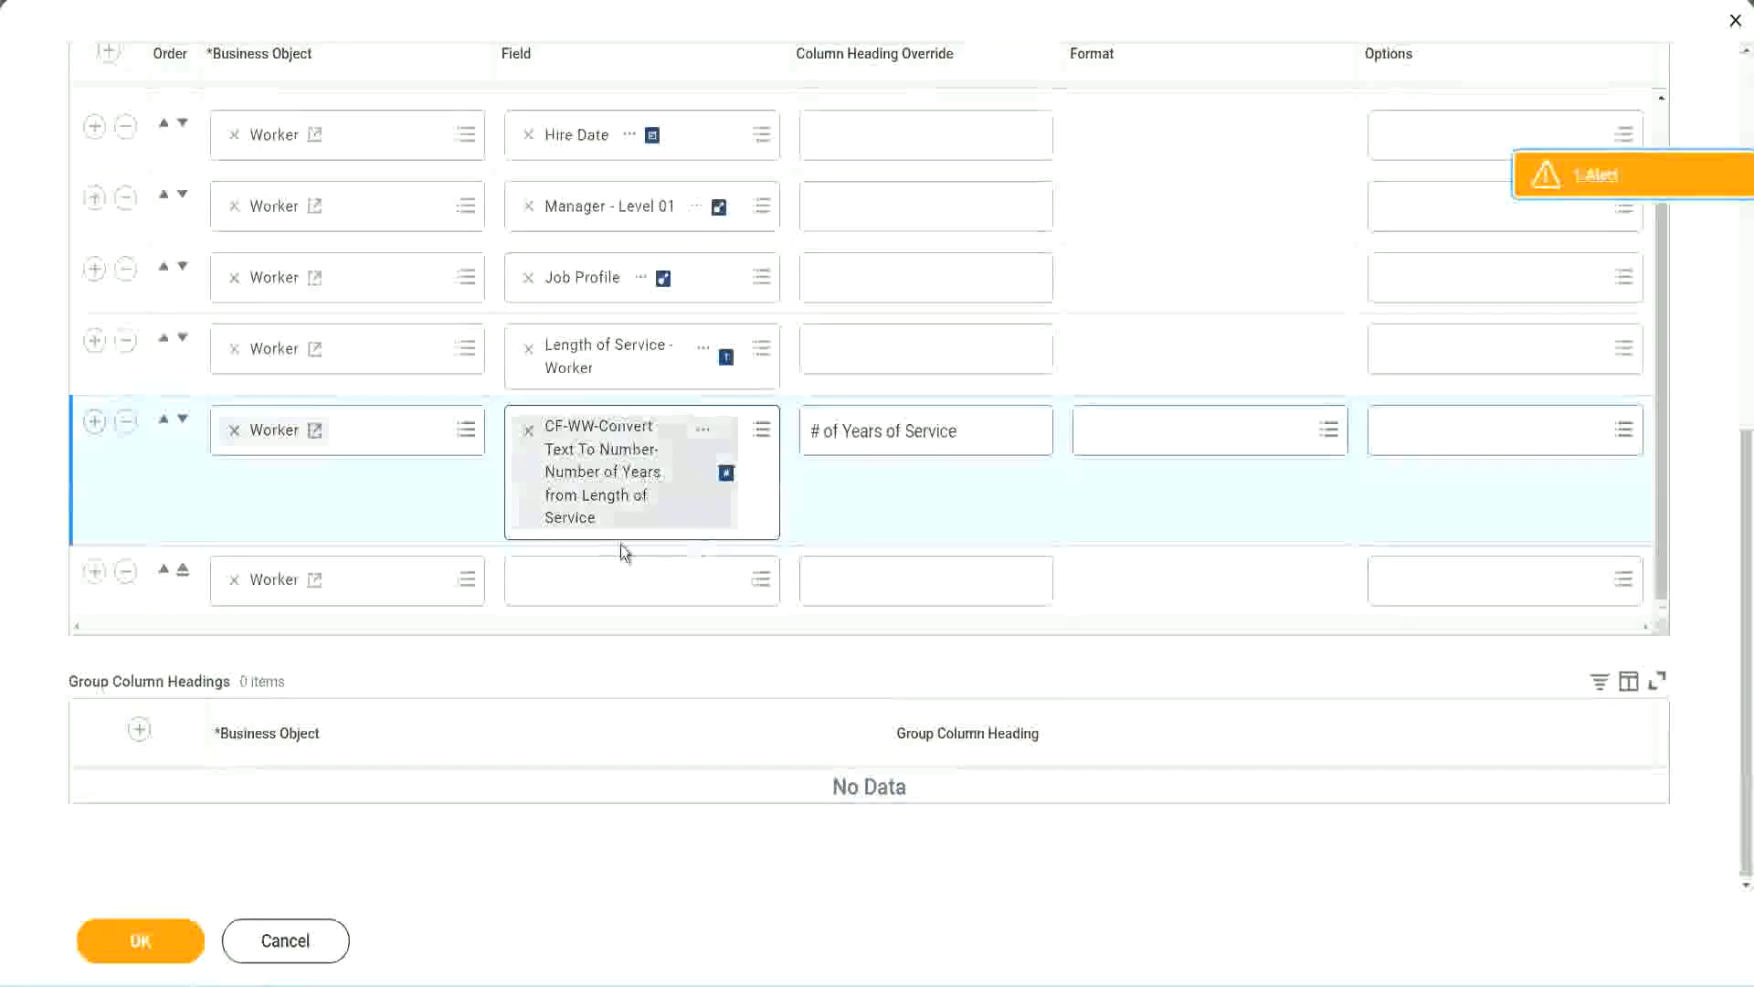
Set the last column's field to CF-WW-Eval Exp-Derive Experience Bands from Years of Service, head it Experience Bands, and save the report.
click(574, 585)
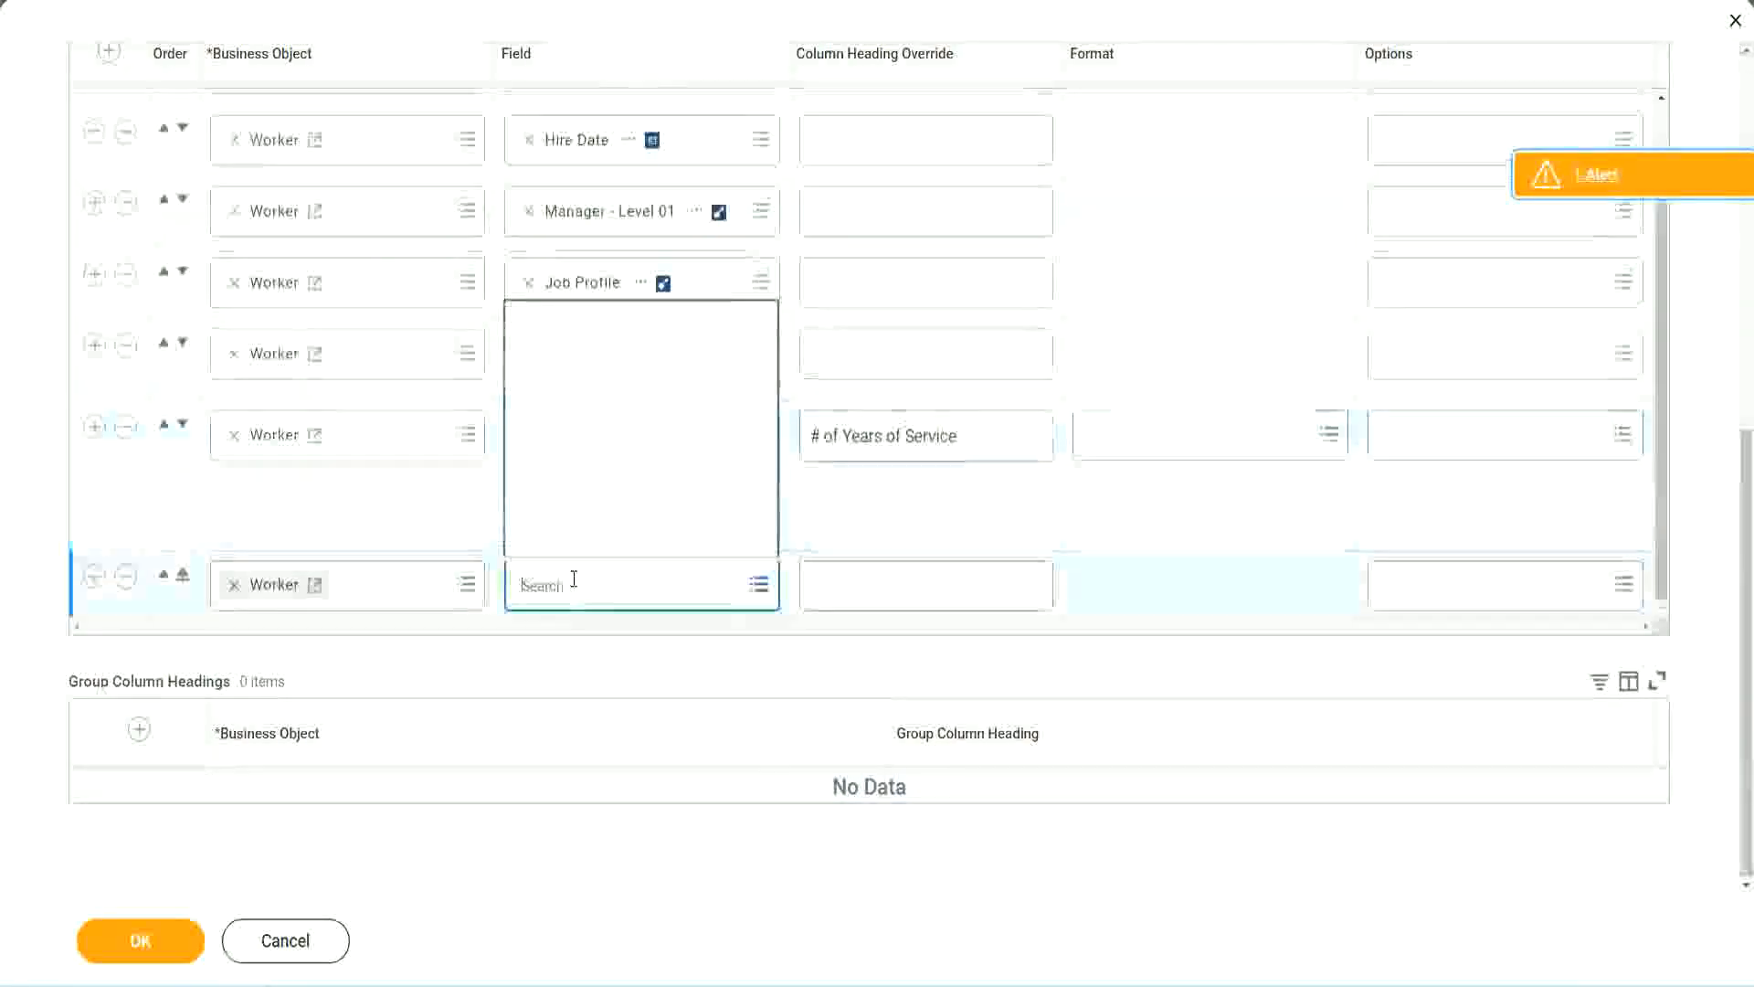
key(ctrl+v)
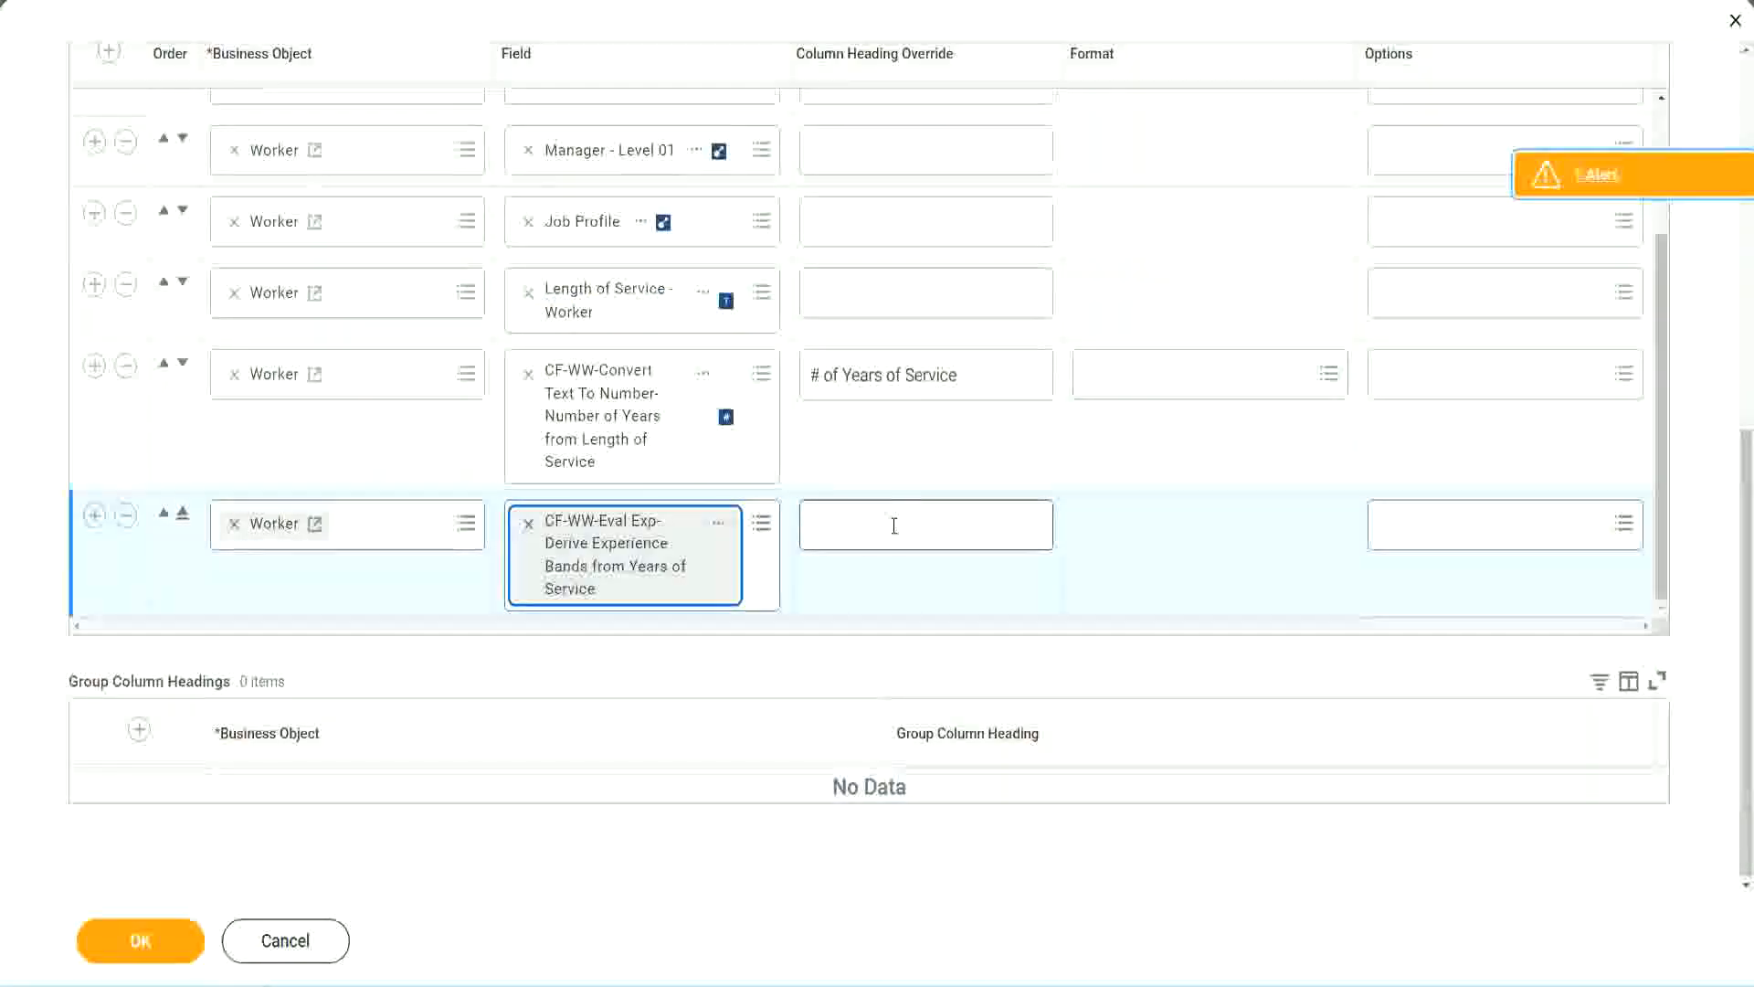
click(893, 524)
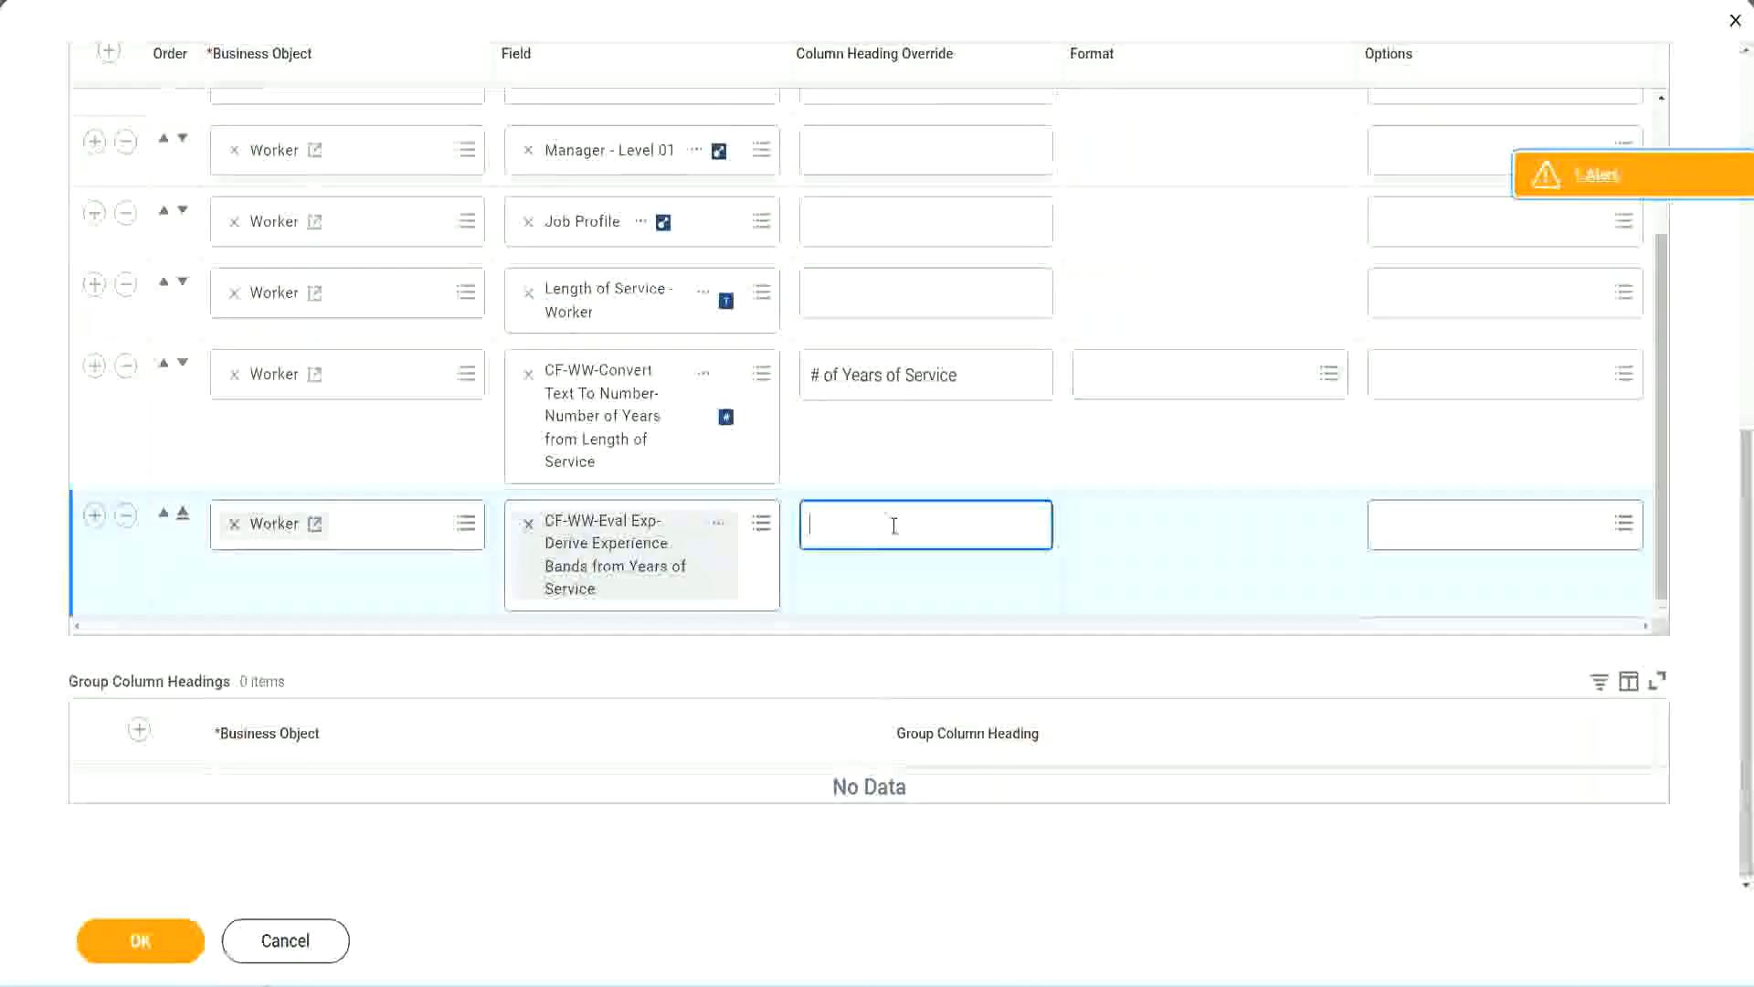
text(Ex)
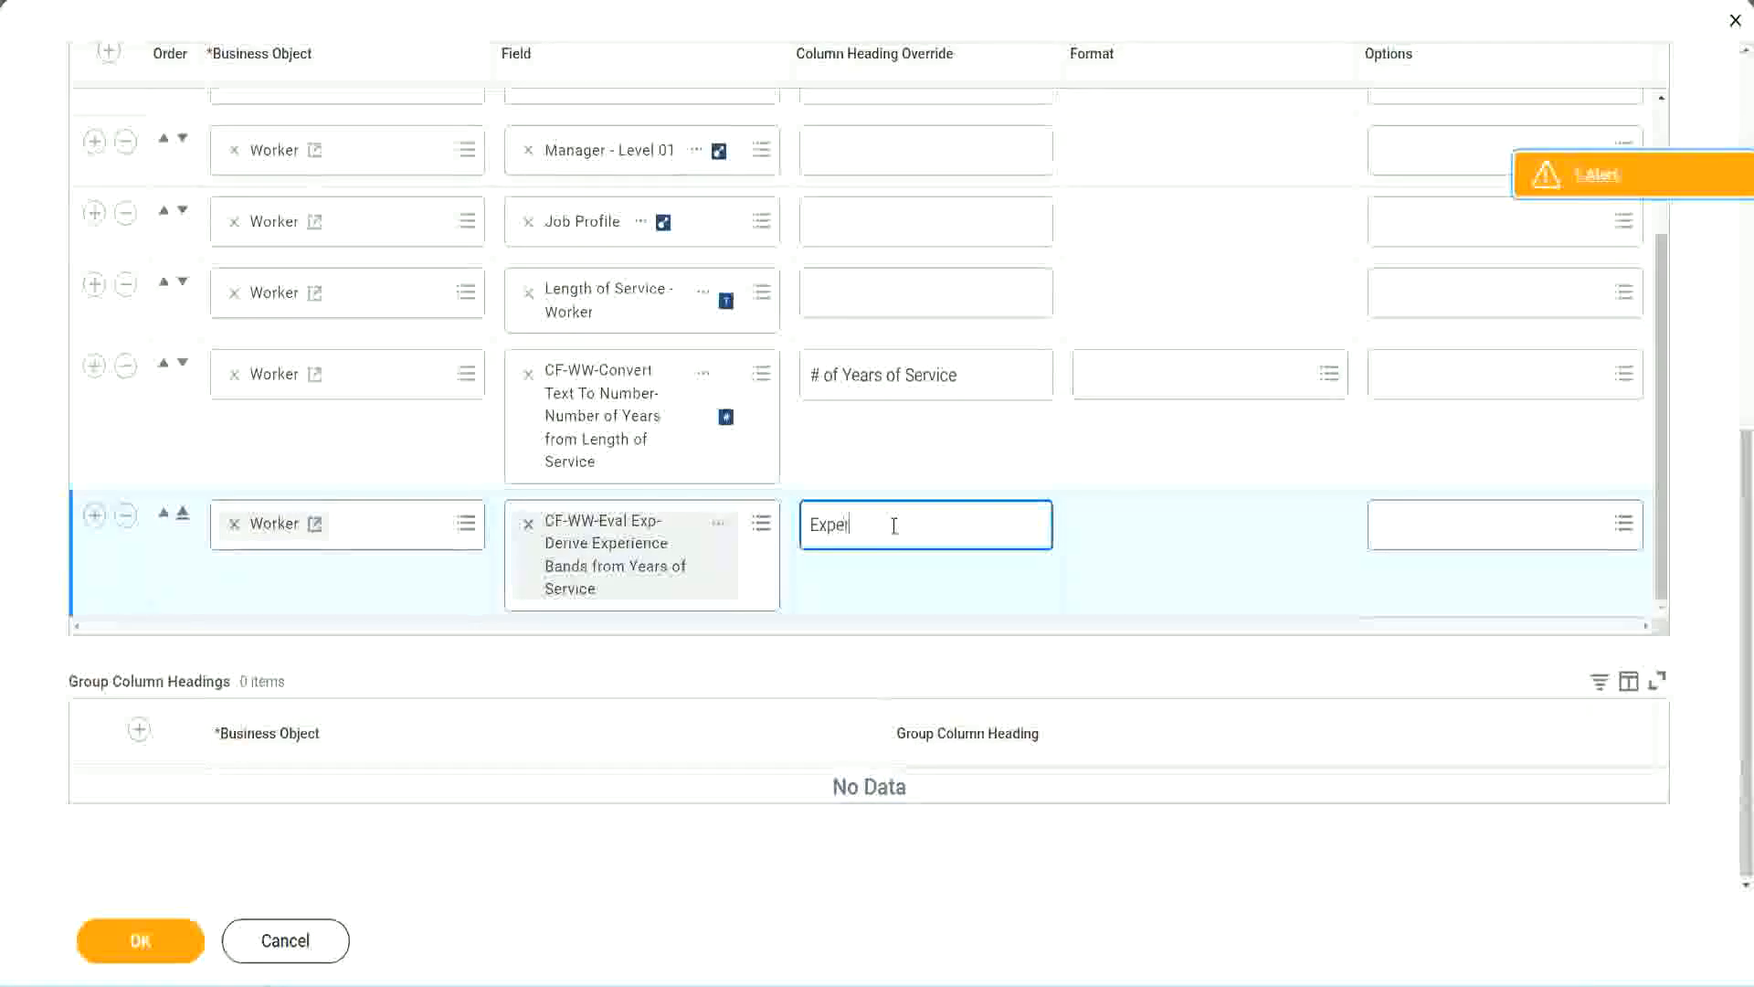
text(perience B)
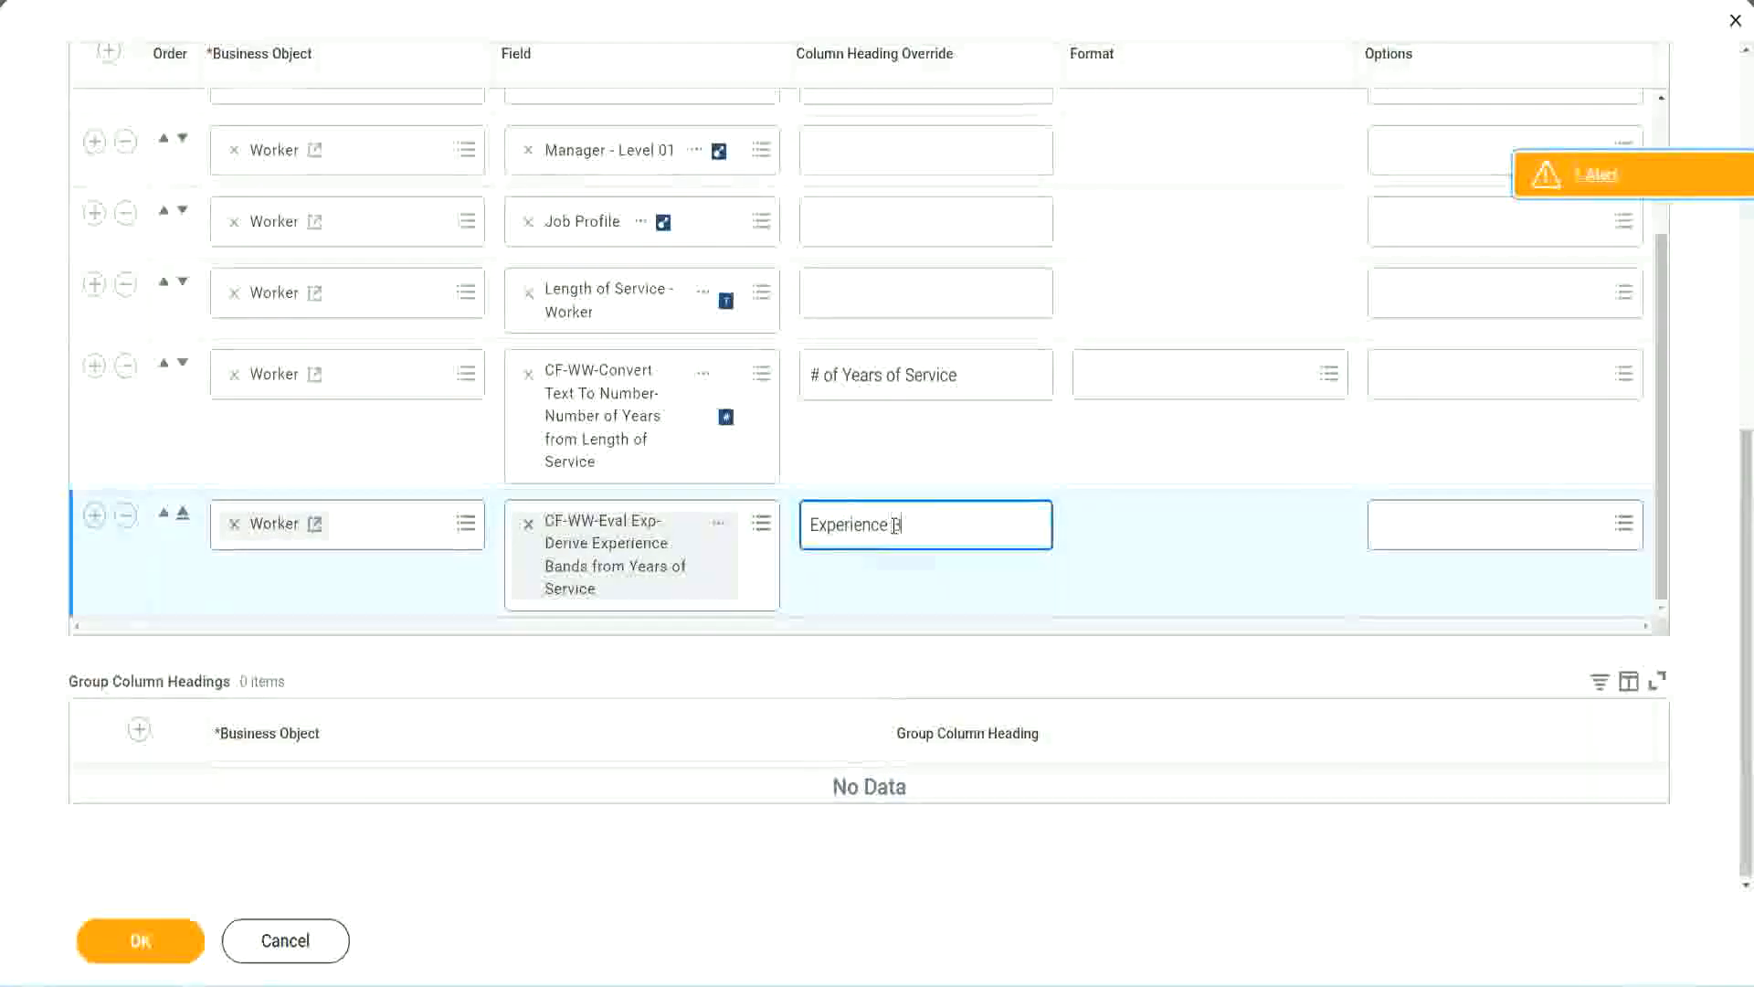
text(ands)
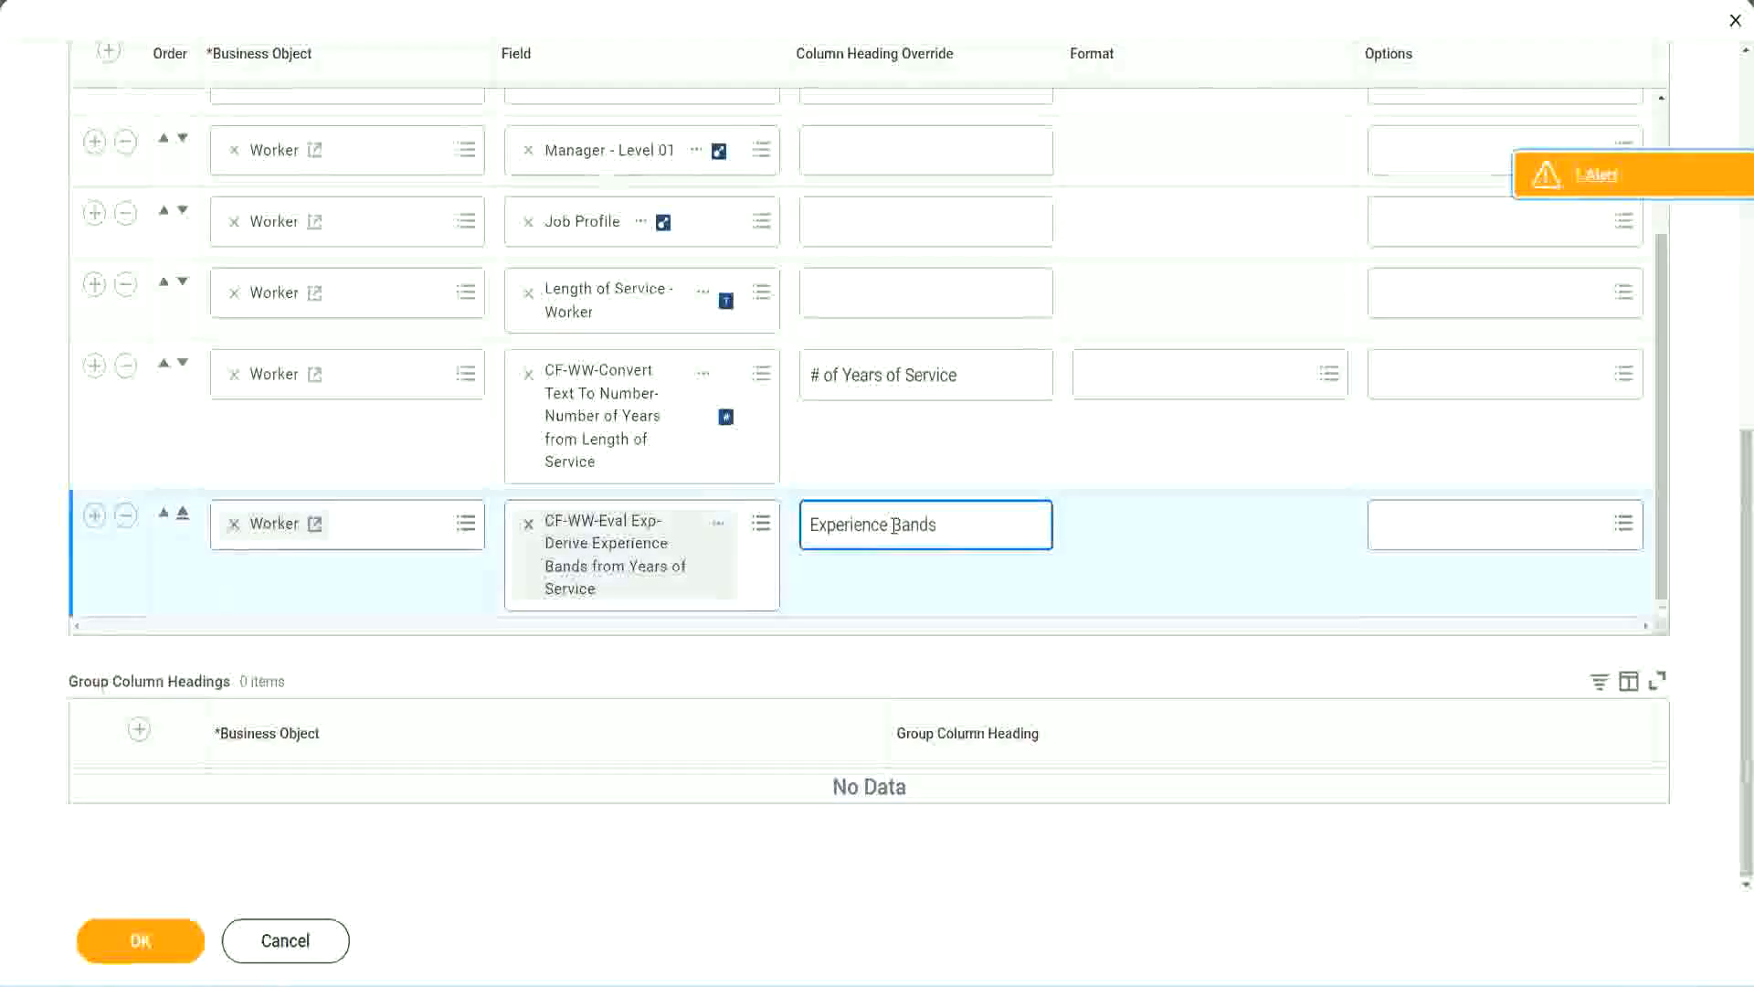
click(169, 945)
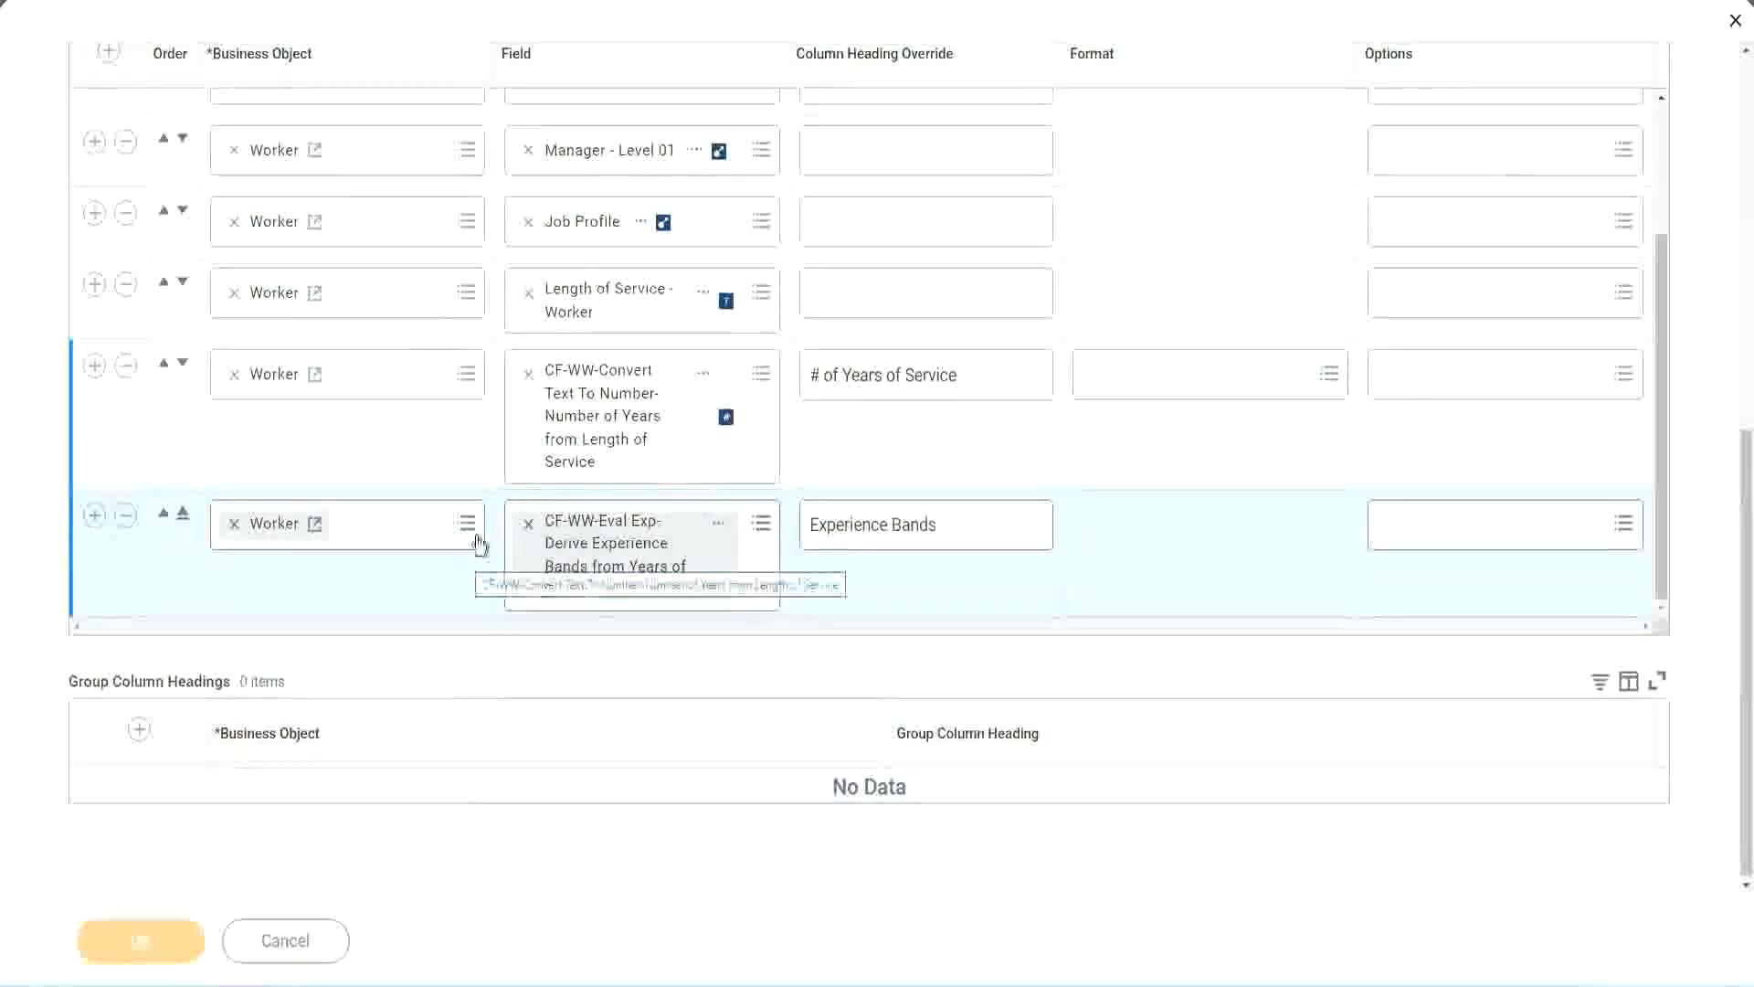
Run the WW Employee Details report with the worker type, employee type and contingent worker type prompts left blank.
scroll(505, 658, down, 5)
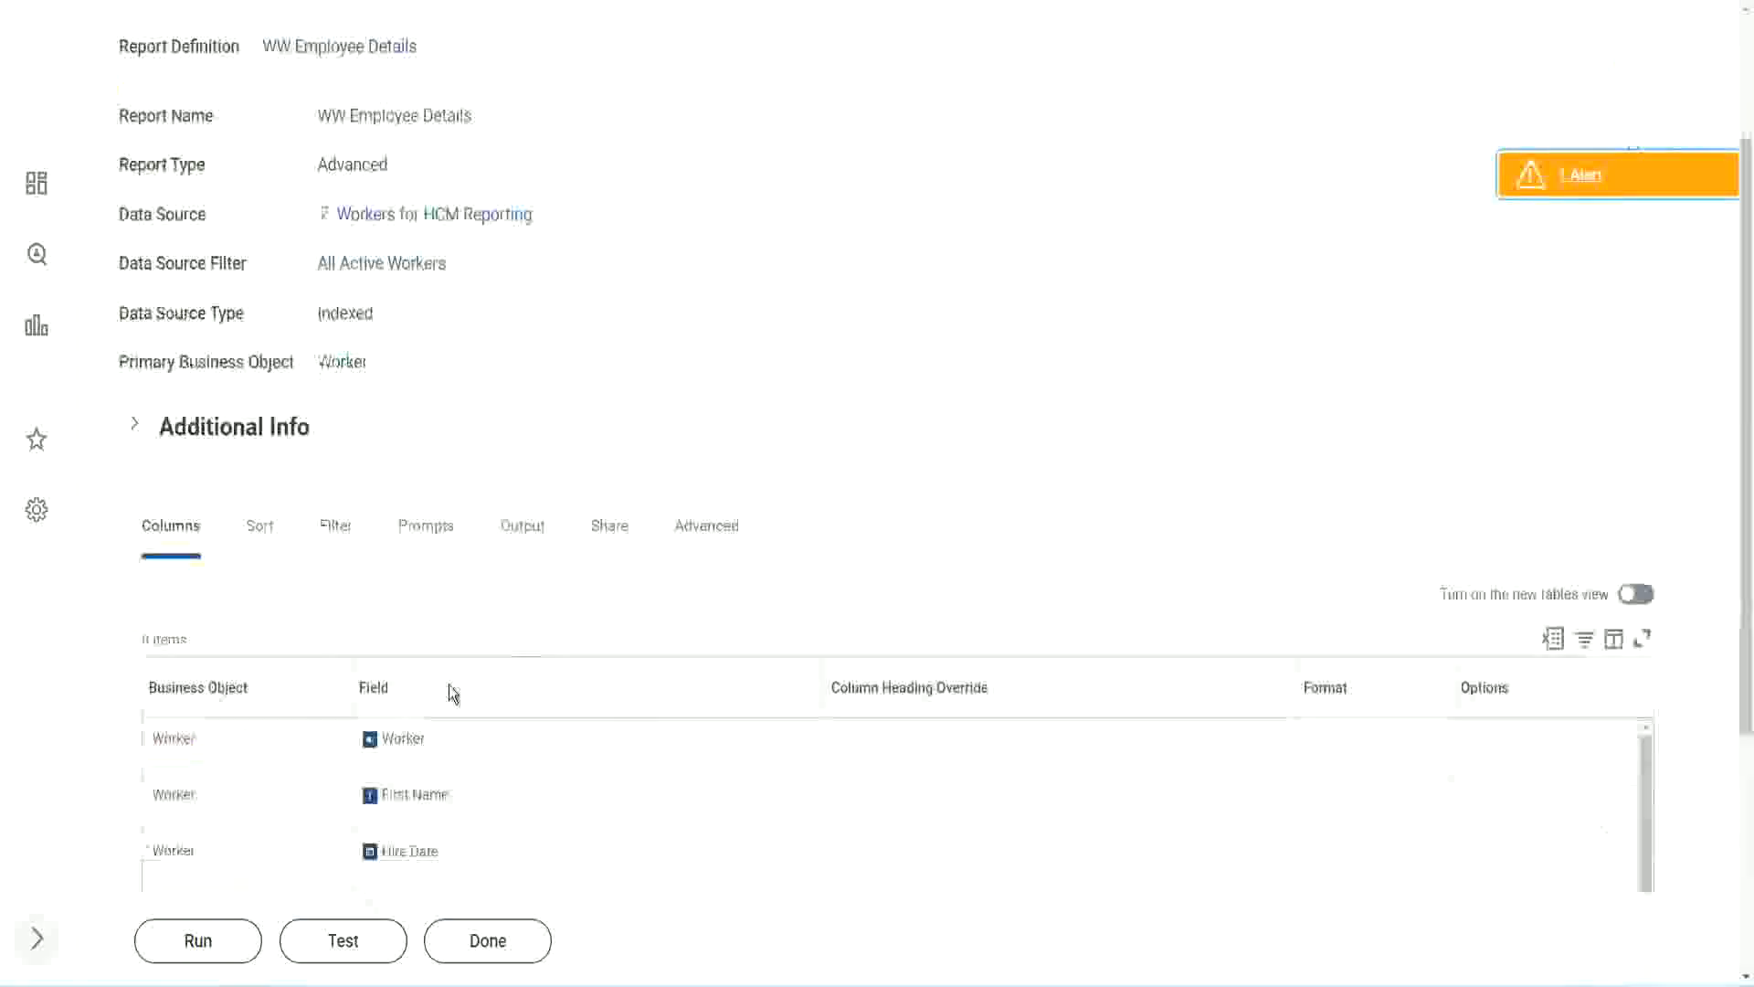
click(209, 964)
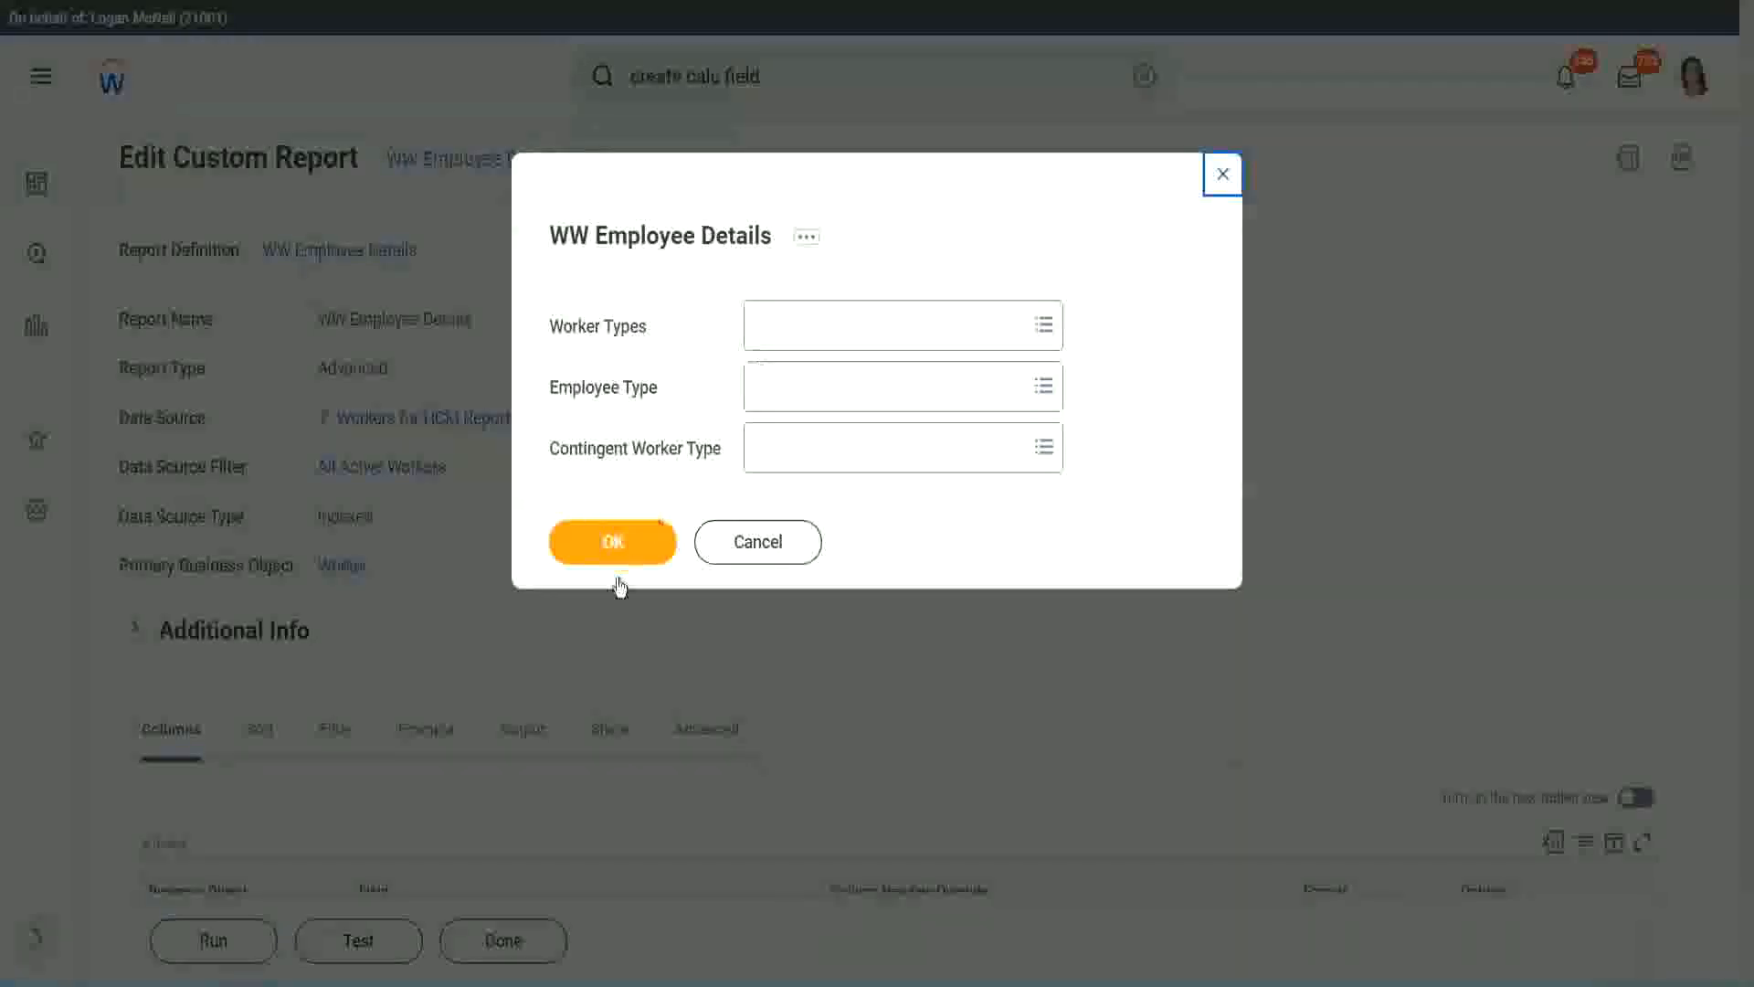
click(646, 530)
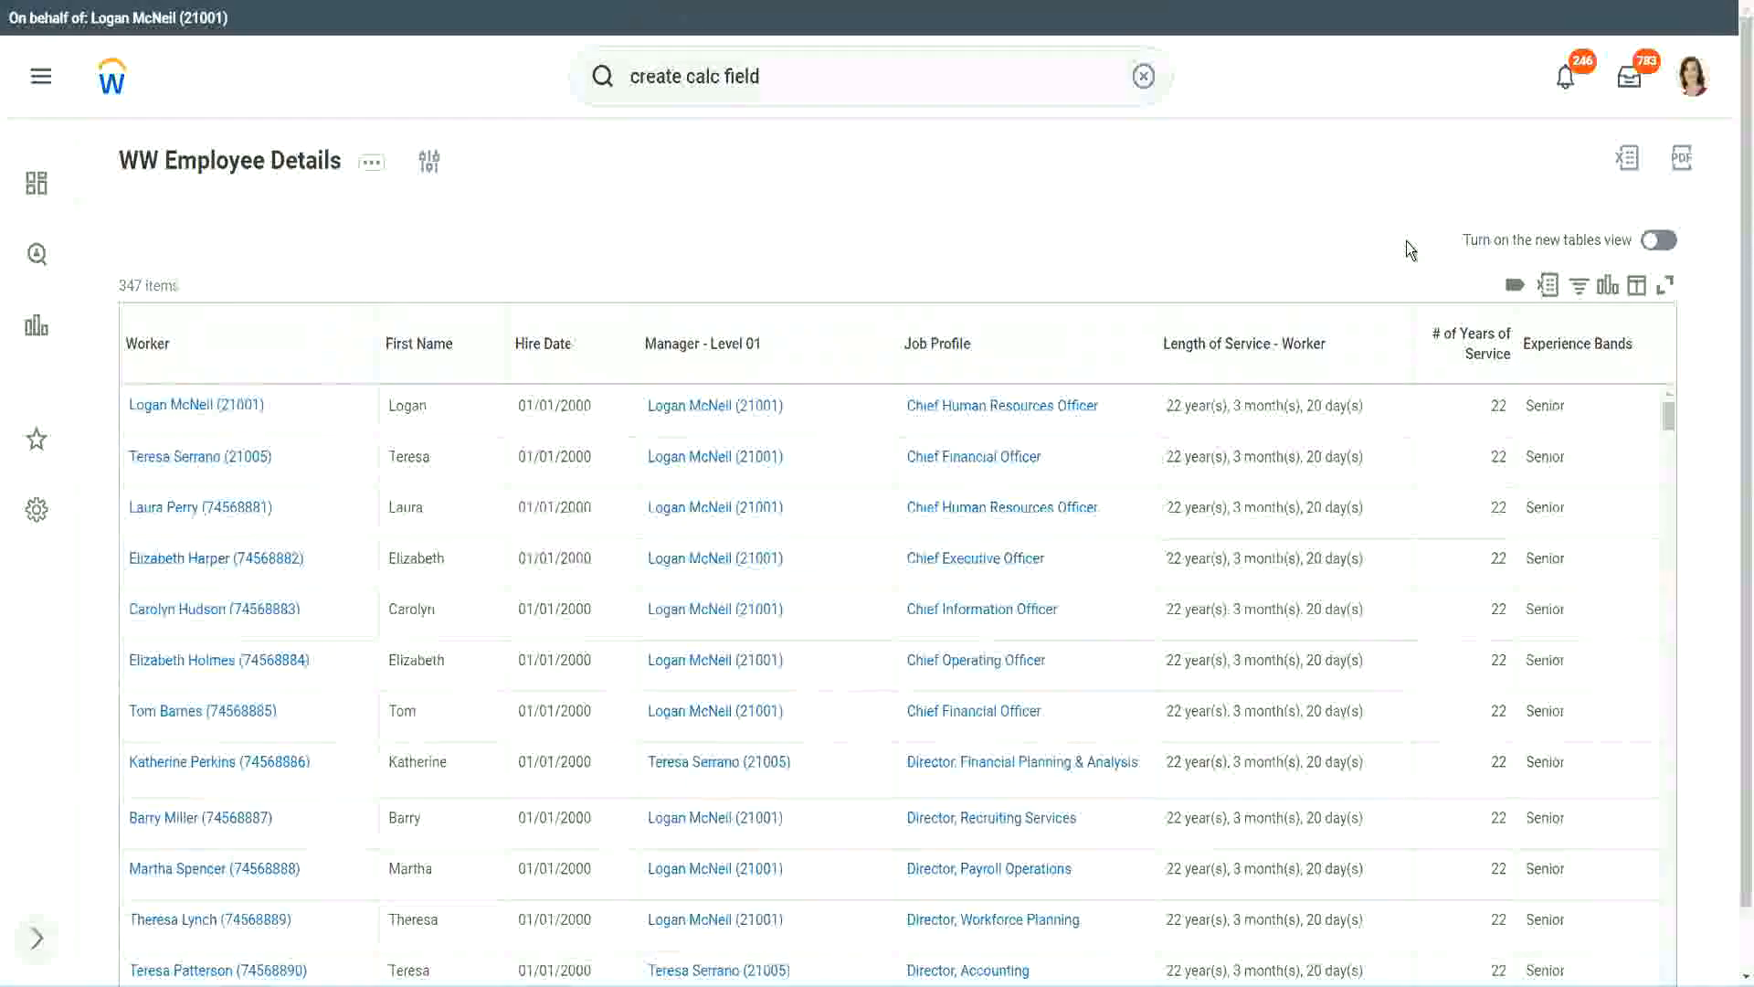
Check the first worker's years of service and experience band against the 16 - 30 years Senior rule in the Notepad++ notes.
scroll(1406, 241, down, 1)
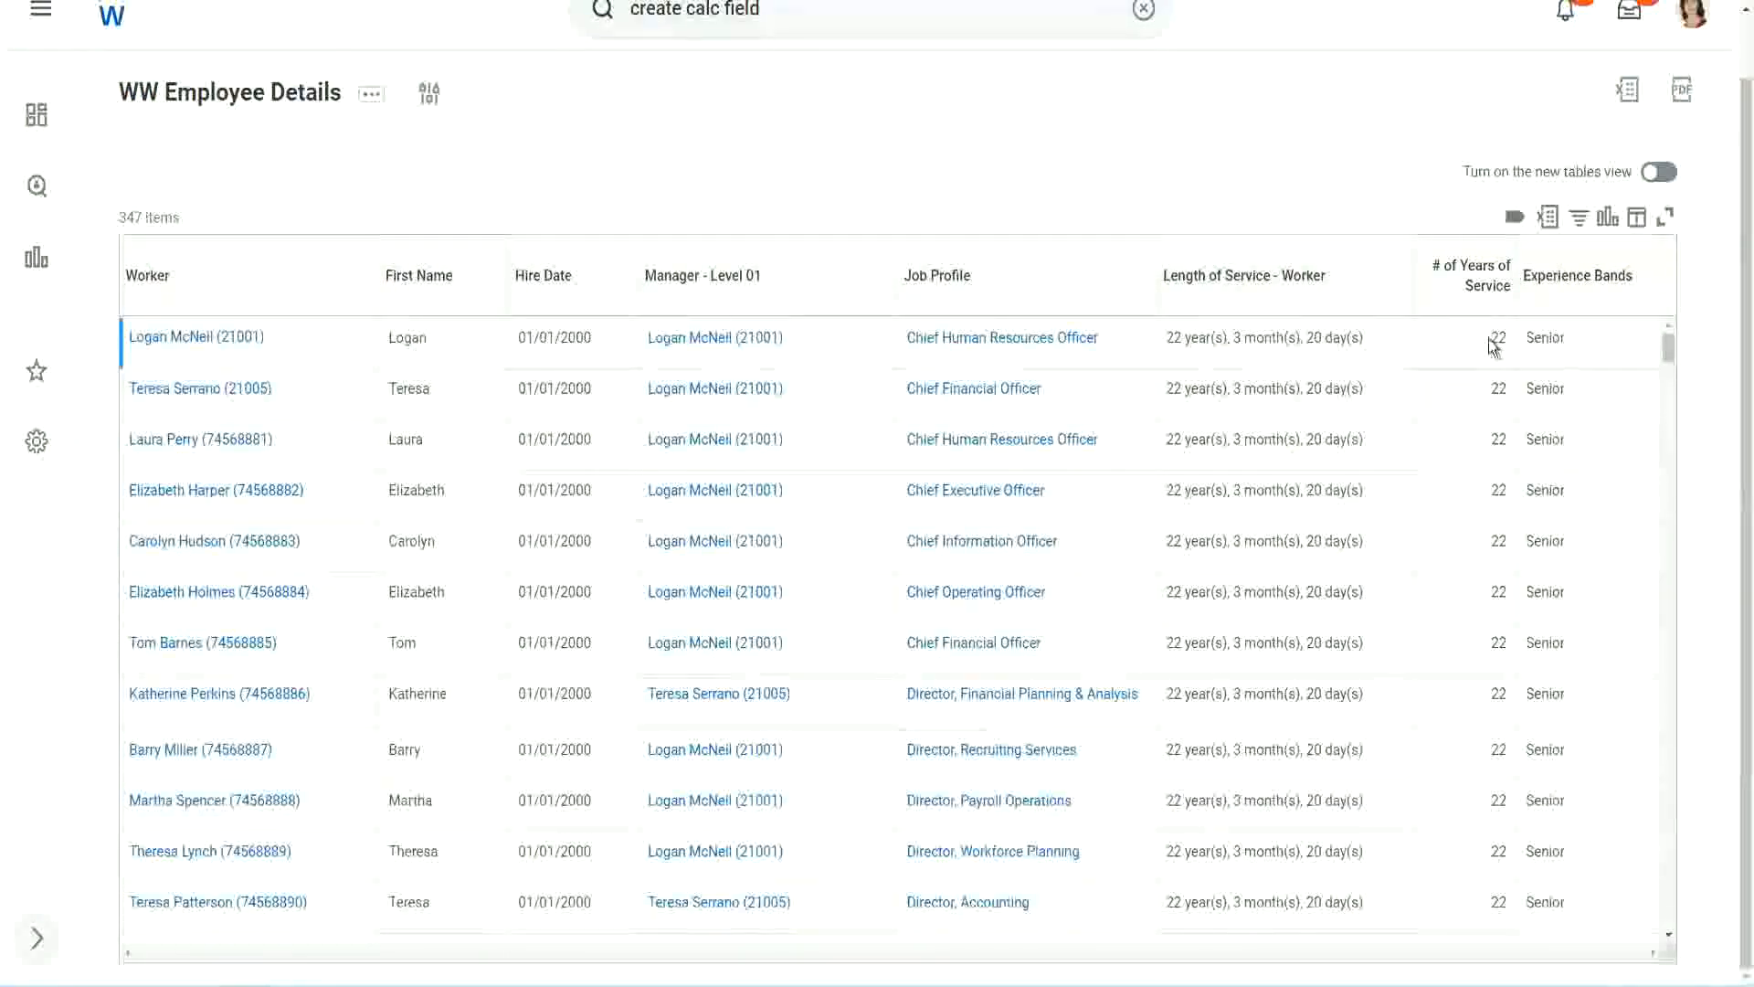
drag(1490, 346, 1510, 338)
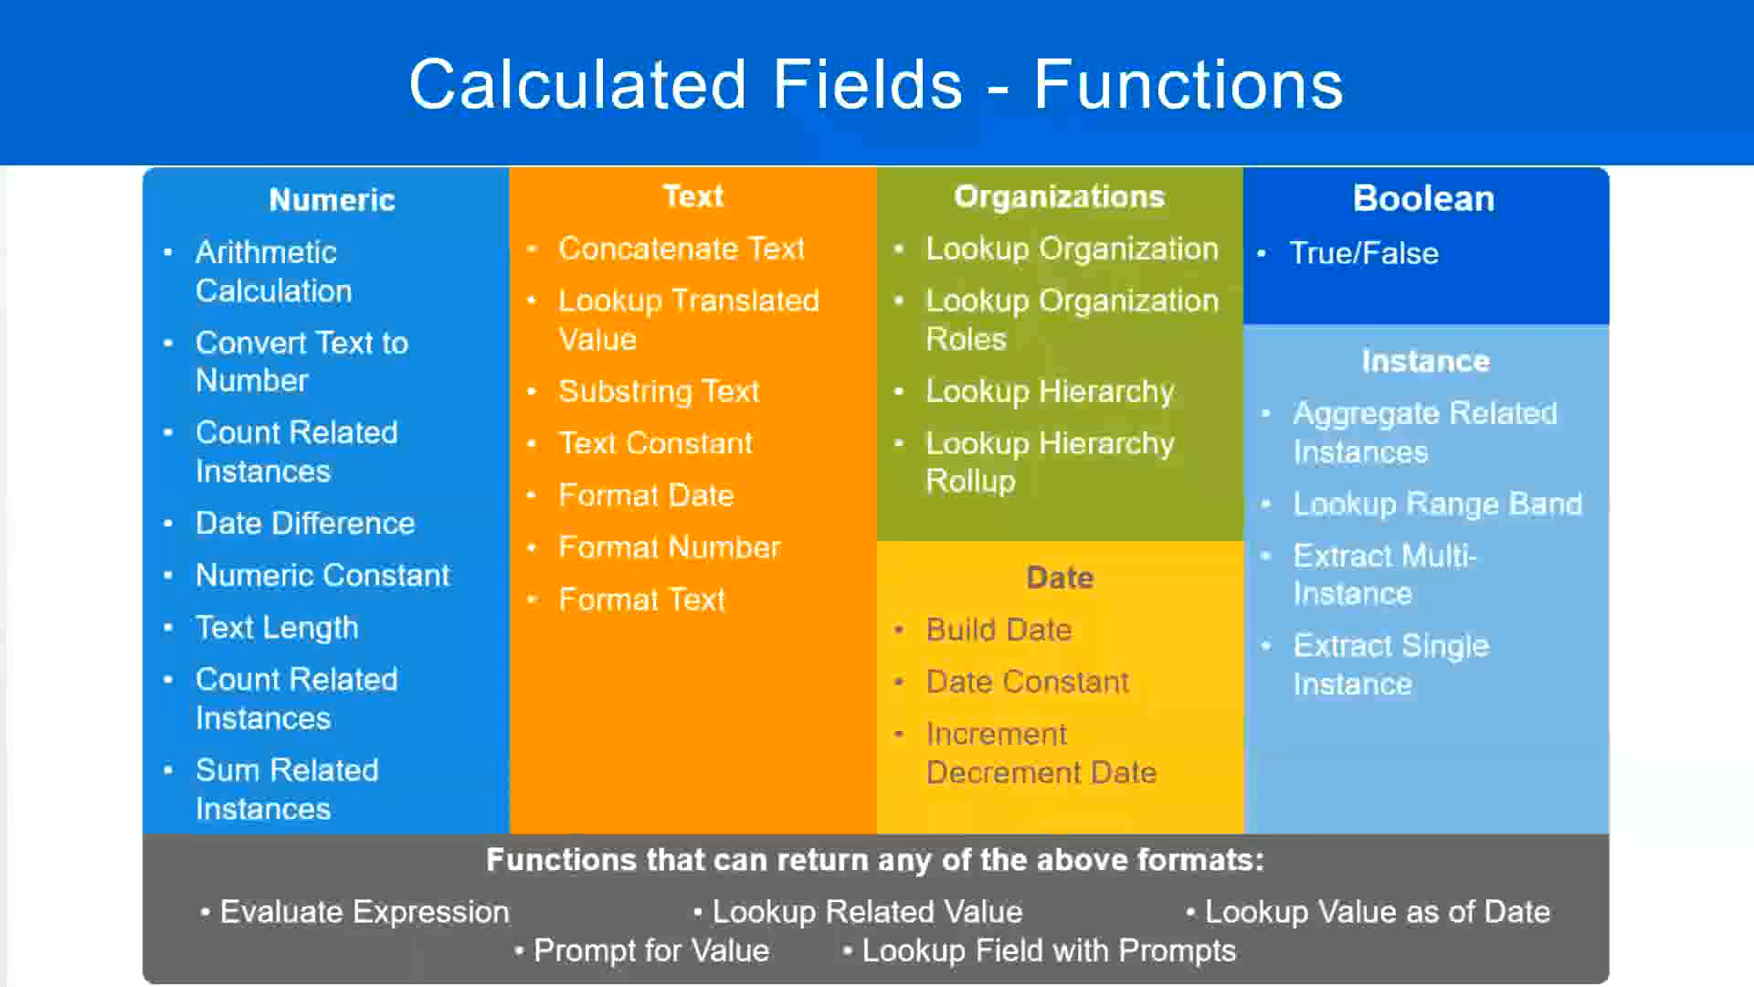
key(alt+Tab)
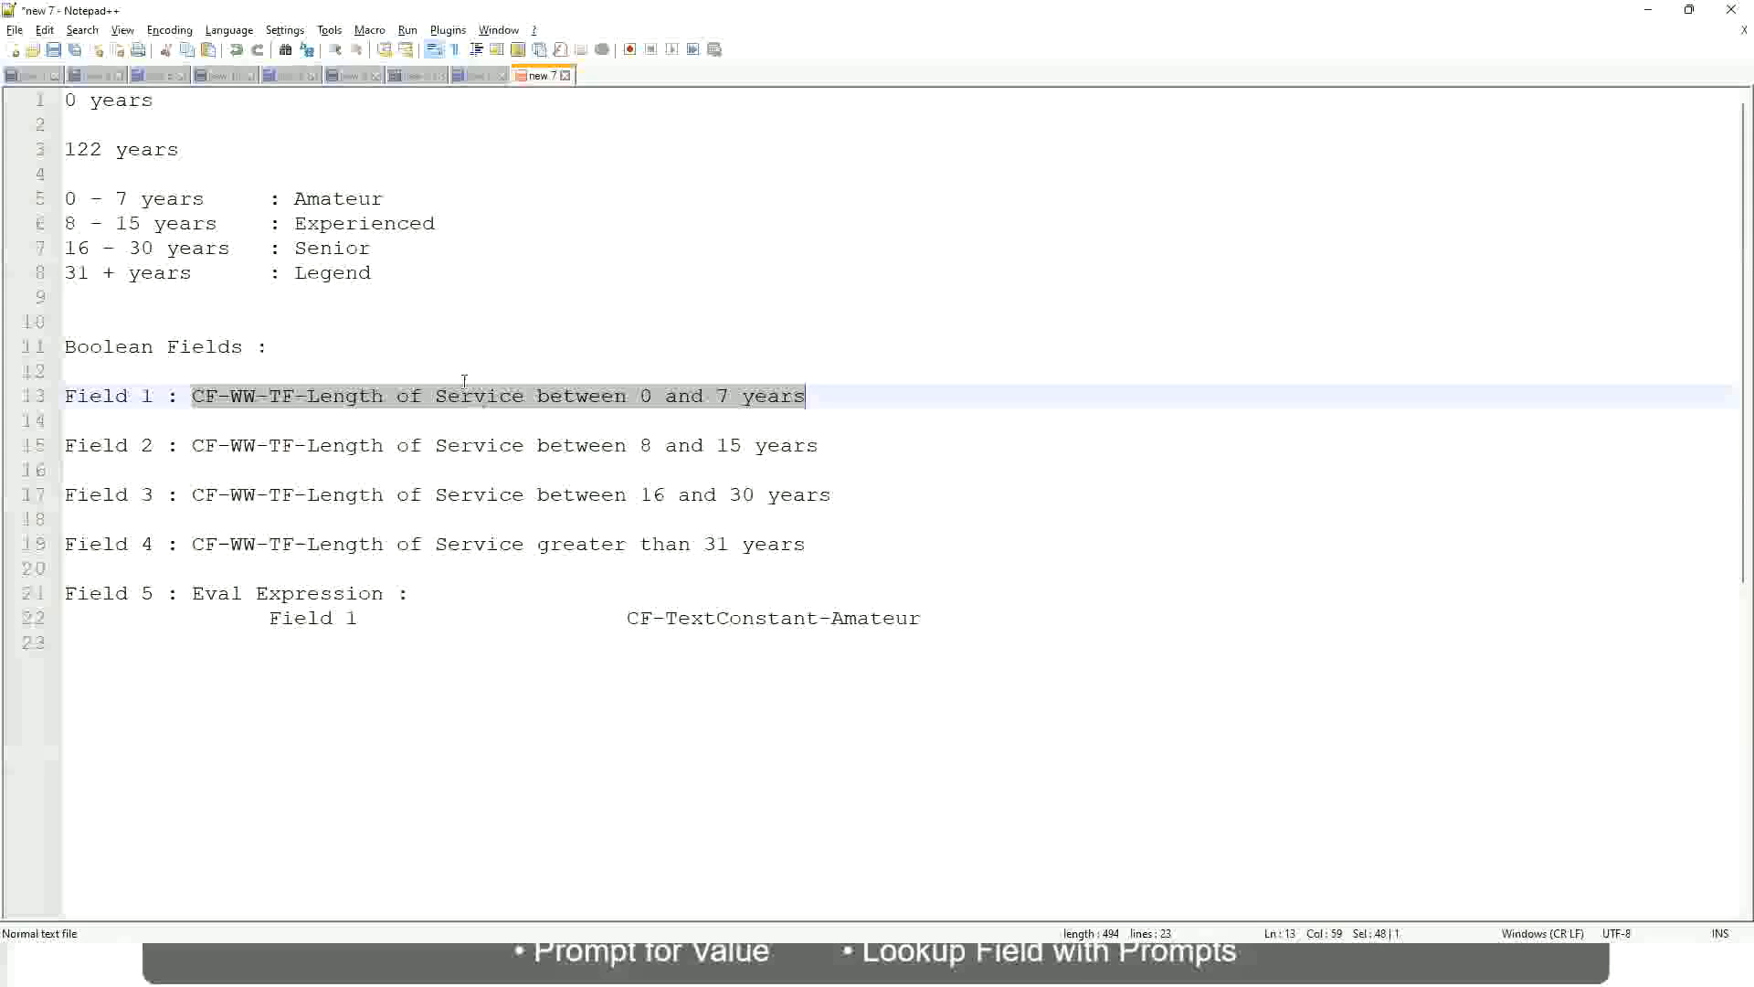
click(274, 321)
click(304, 248)
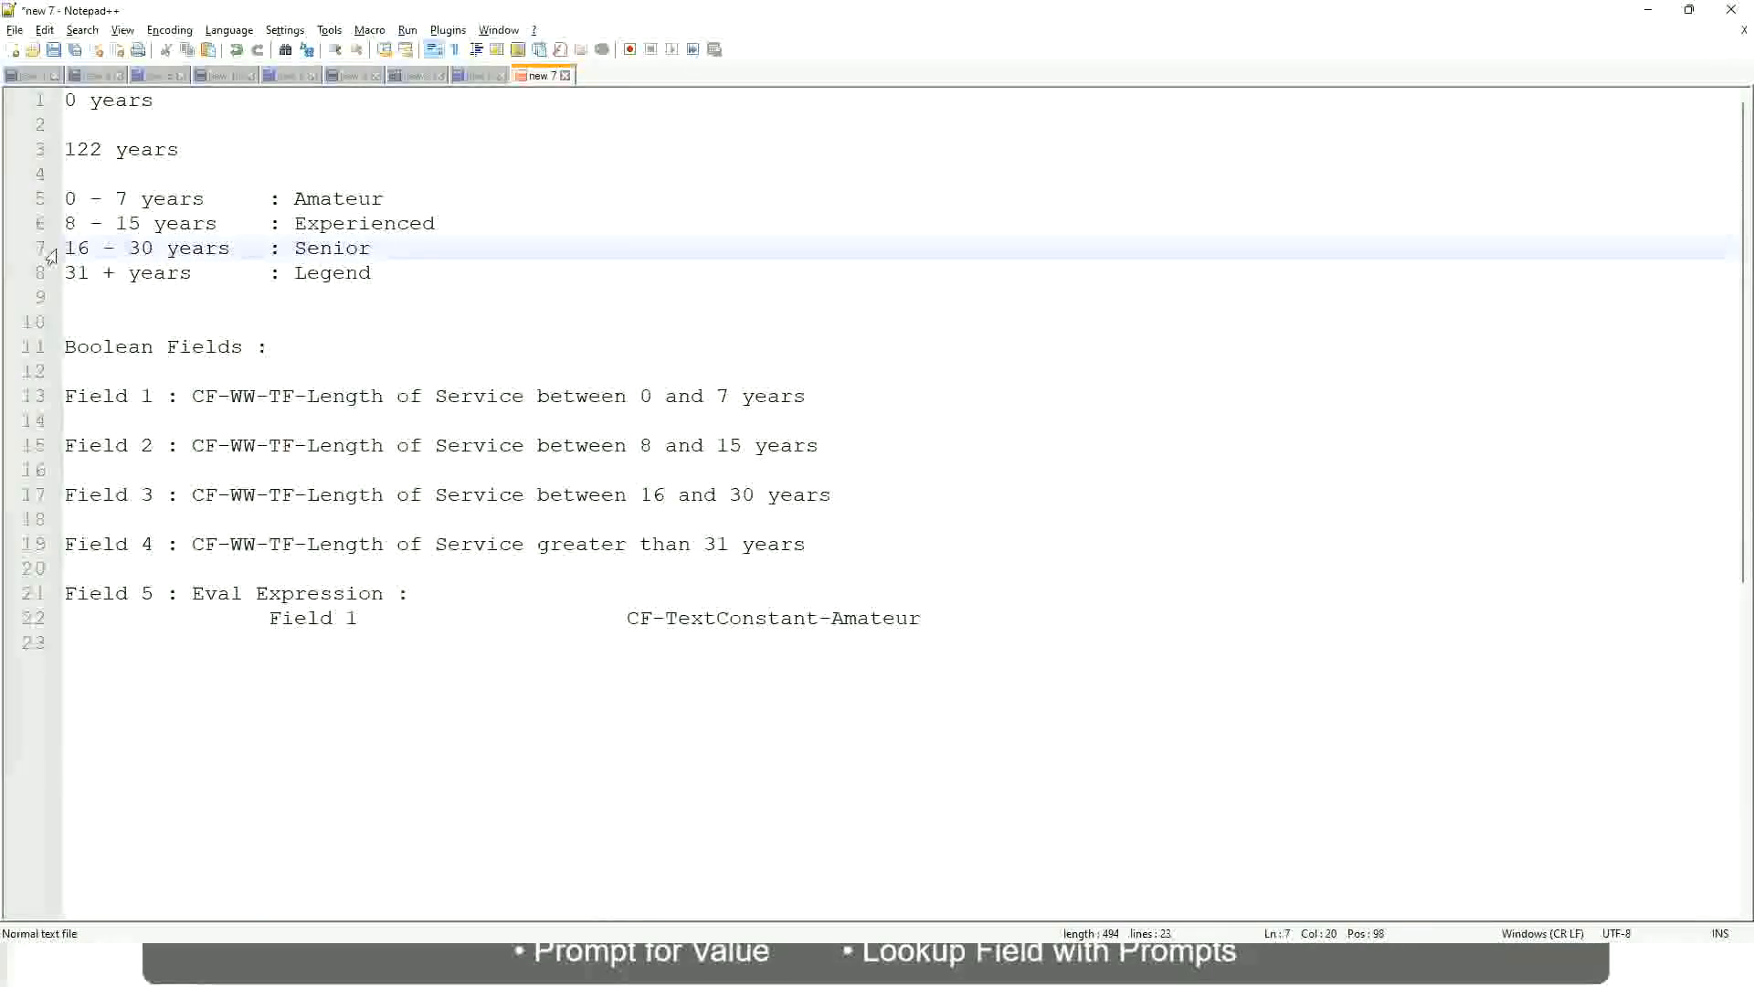
drag(65, 248, 238, 260)
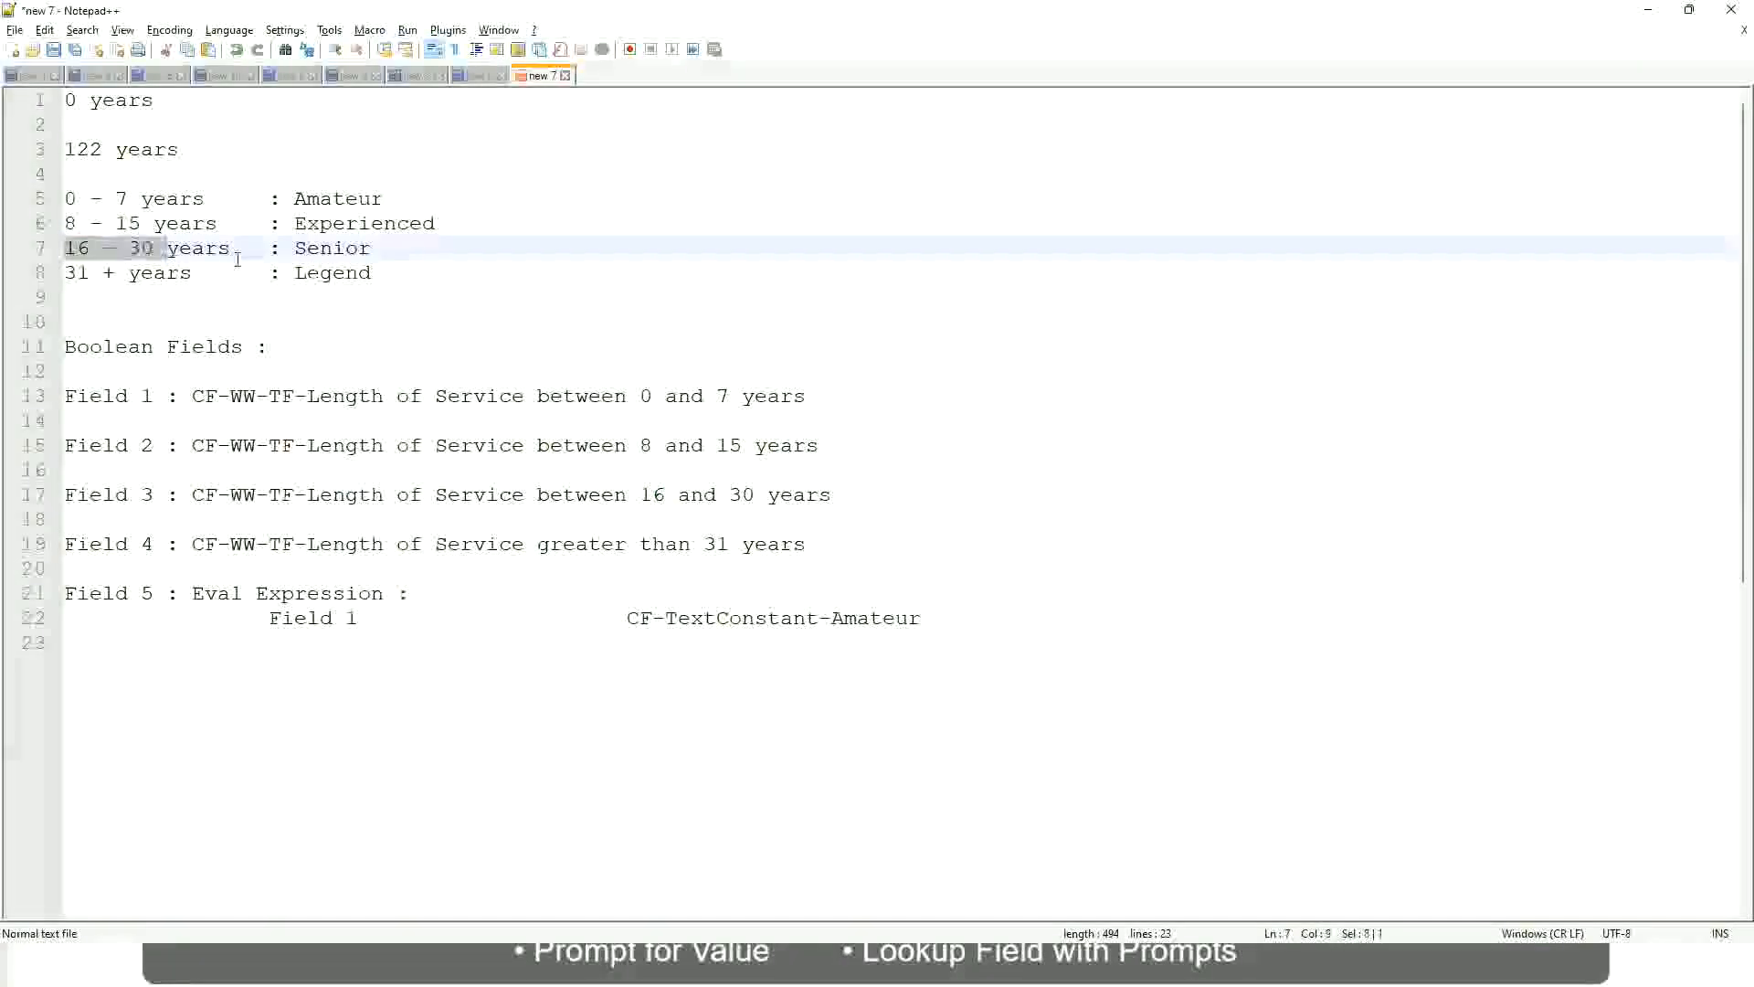
double_click(327, 248)
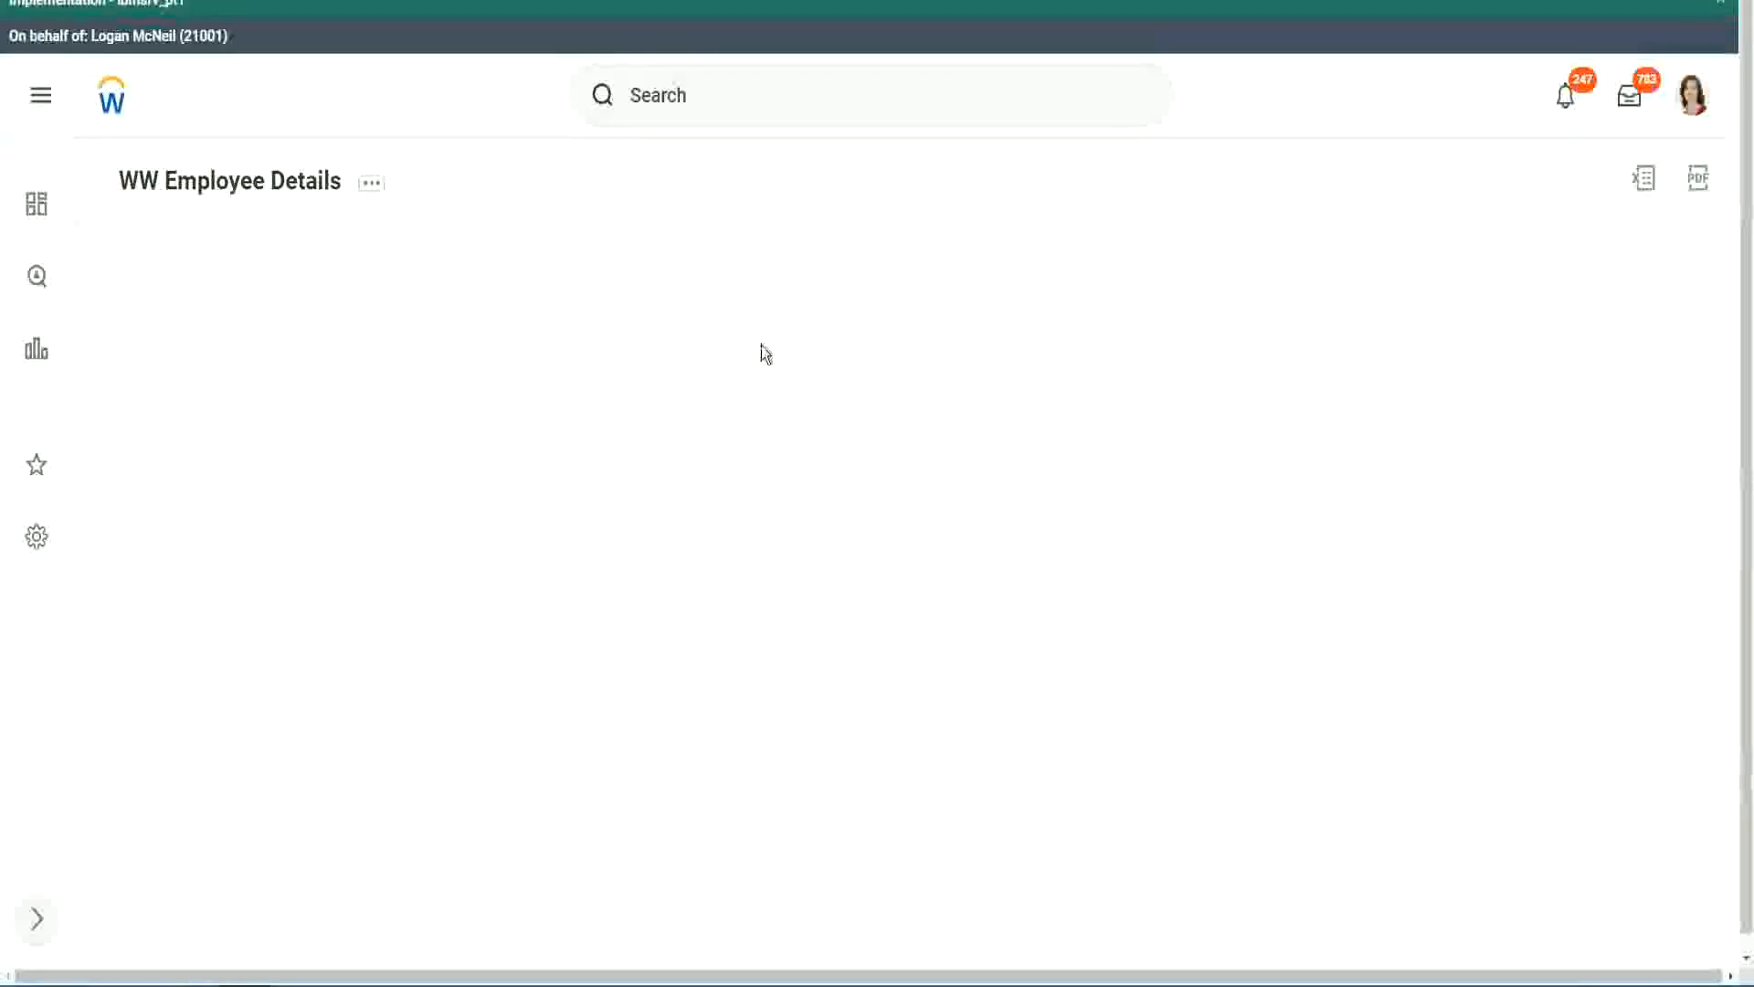
Return to the WW Employee Details report in Workday and compare # of Years of Service with Experience Bands across the workers.
scroll(1507, 553, down, 2)
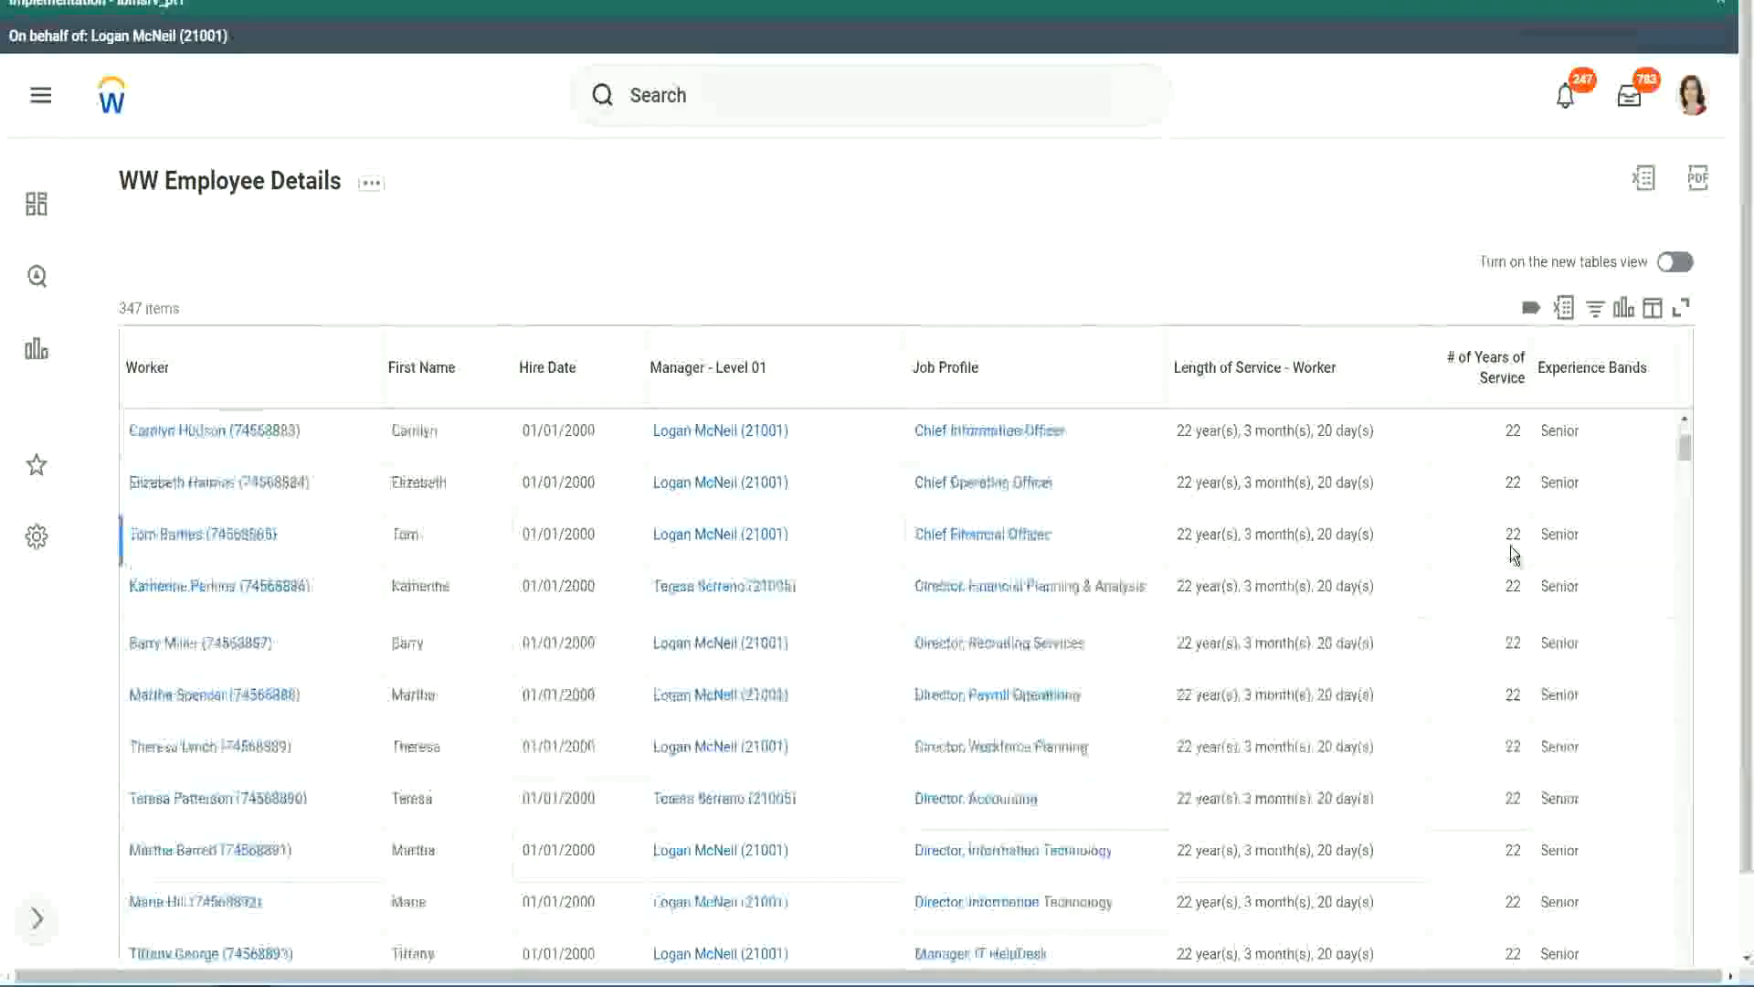
scroll(1517, 557, down, 5)
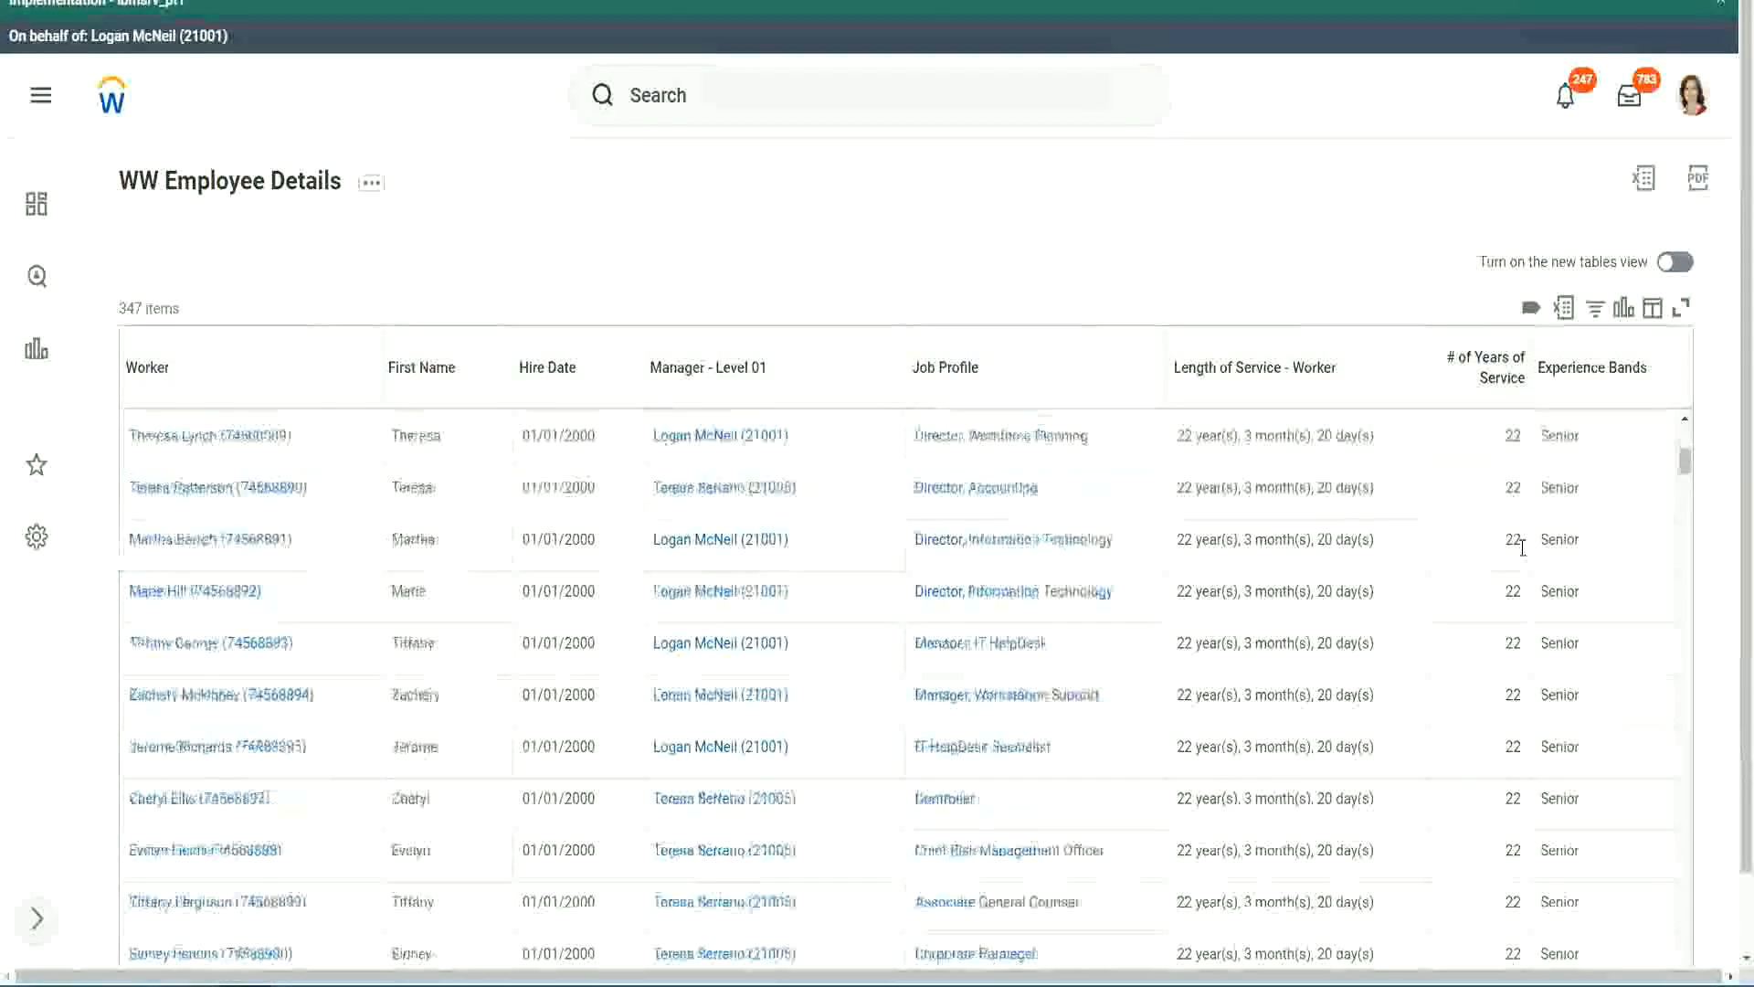
scroll(1528, 585, down, 5)
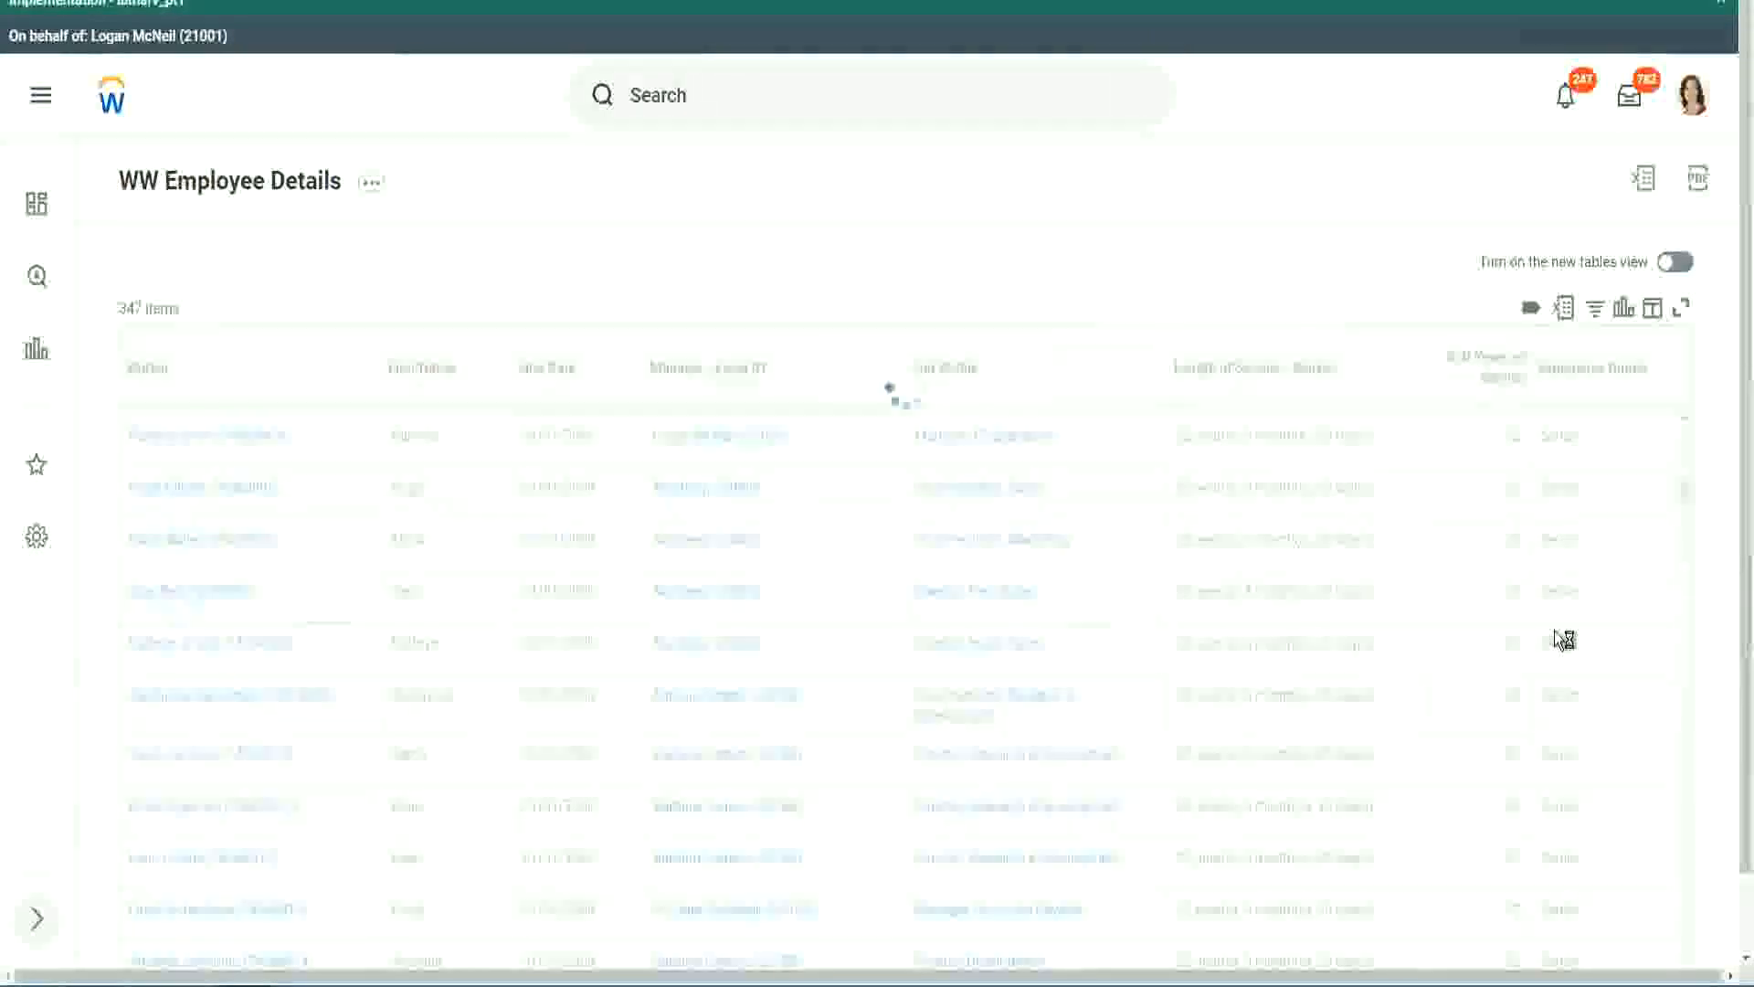
scroll(1564, 639, down, 1)
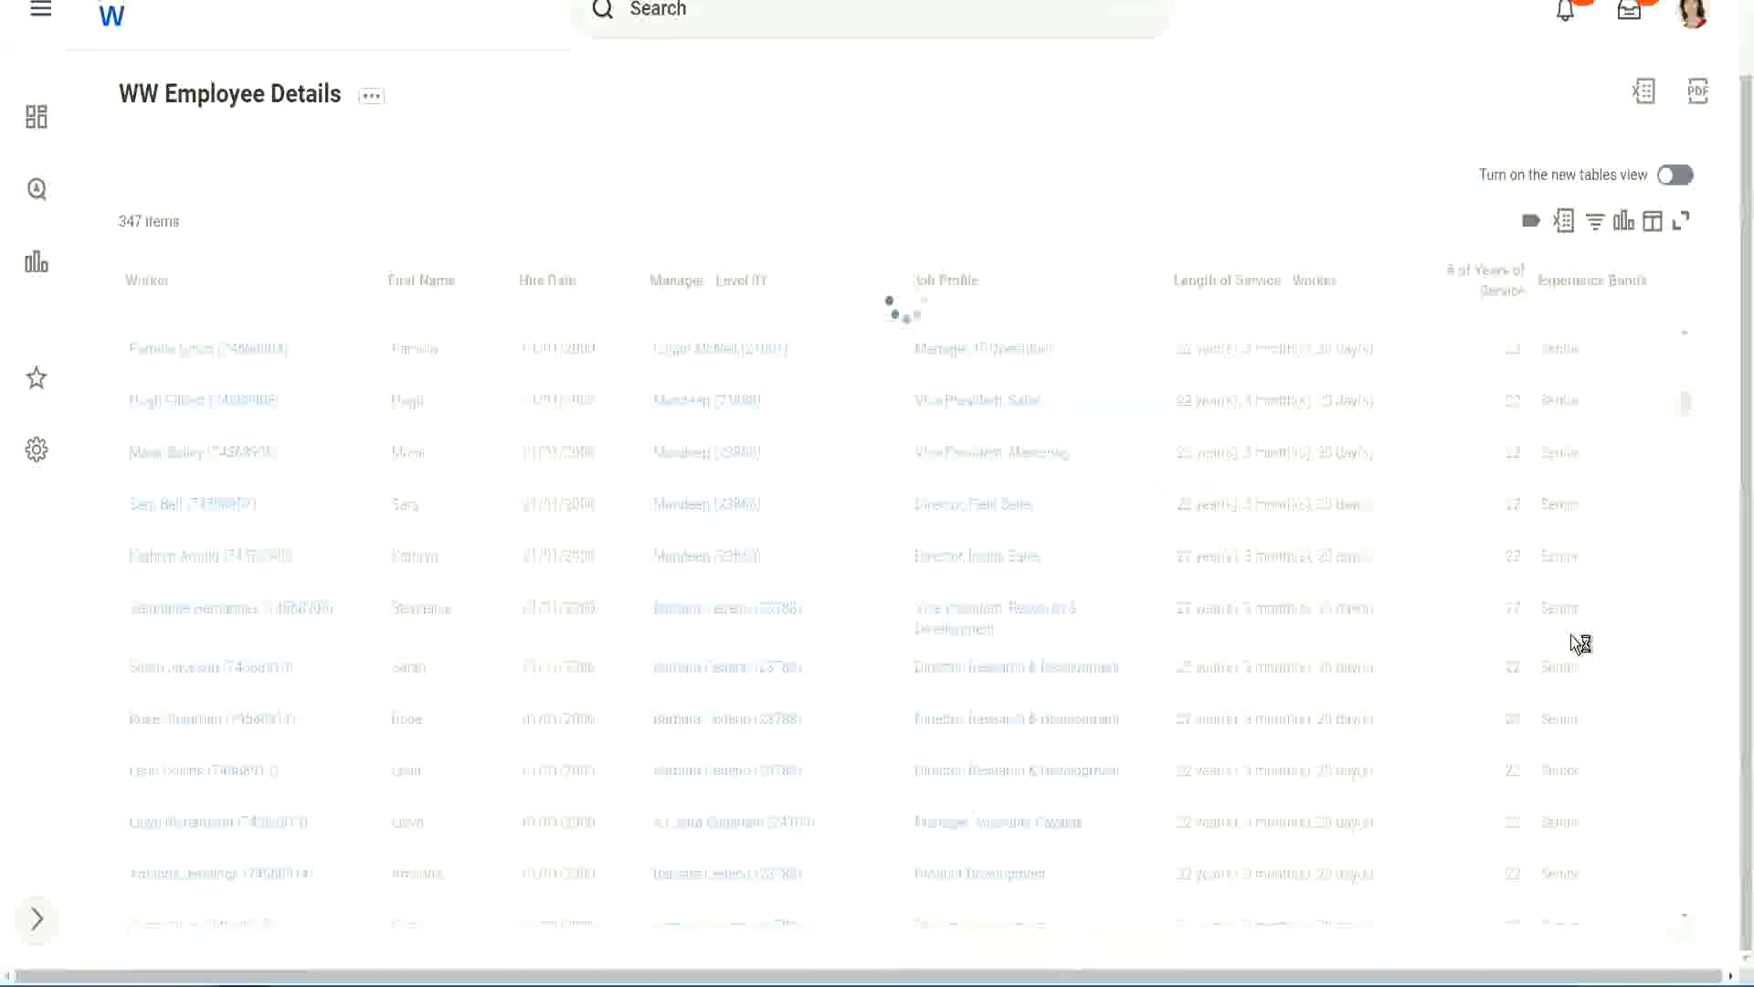
scroll(1625, 514, down, 4)
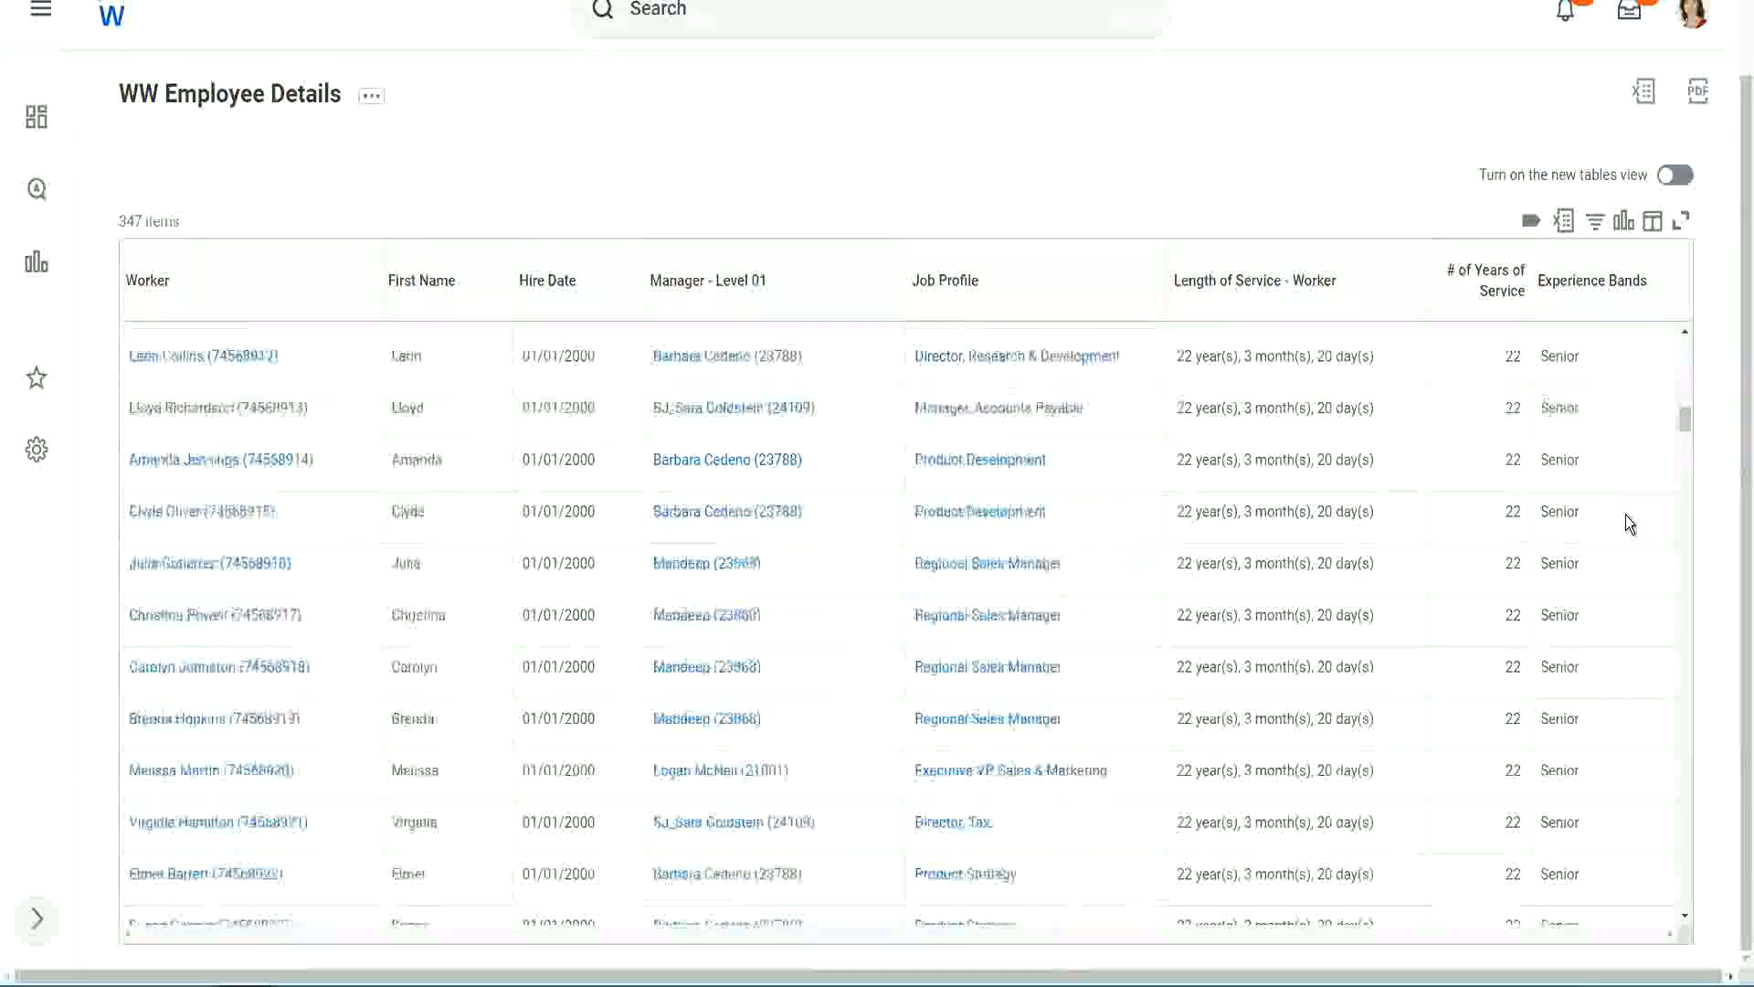
scroll(1625, 514, down, 3)
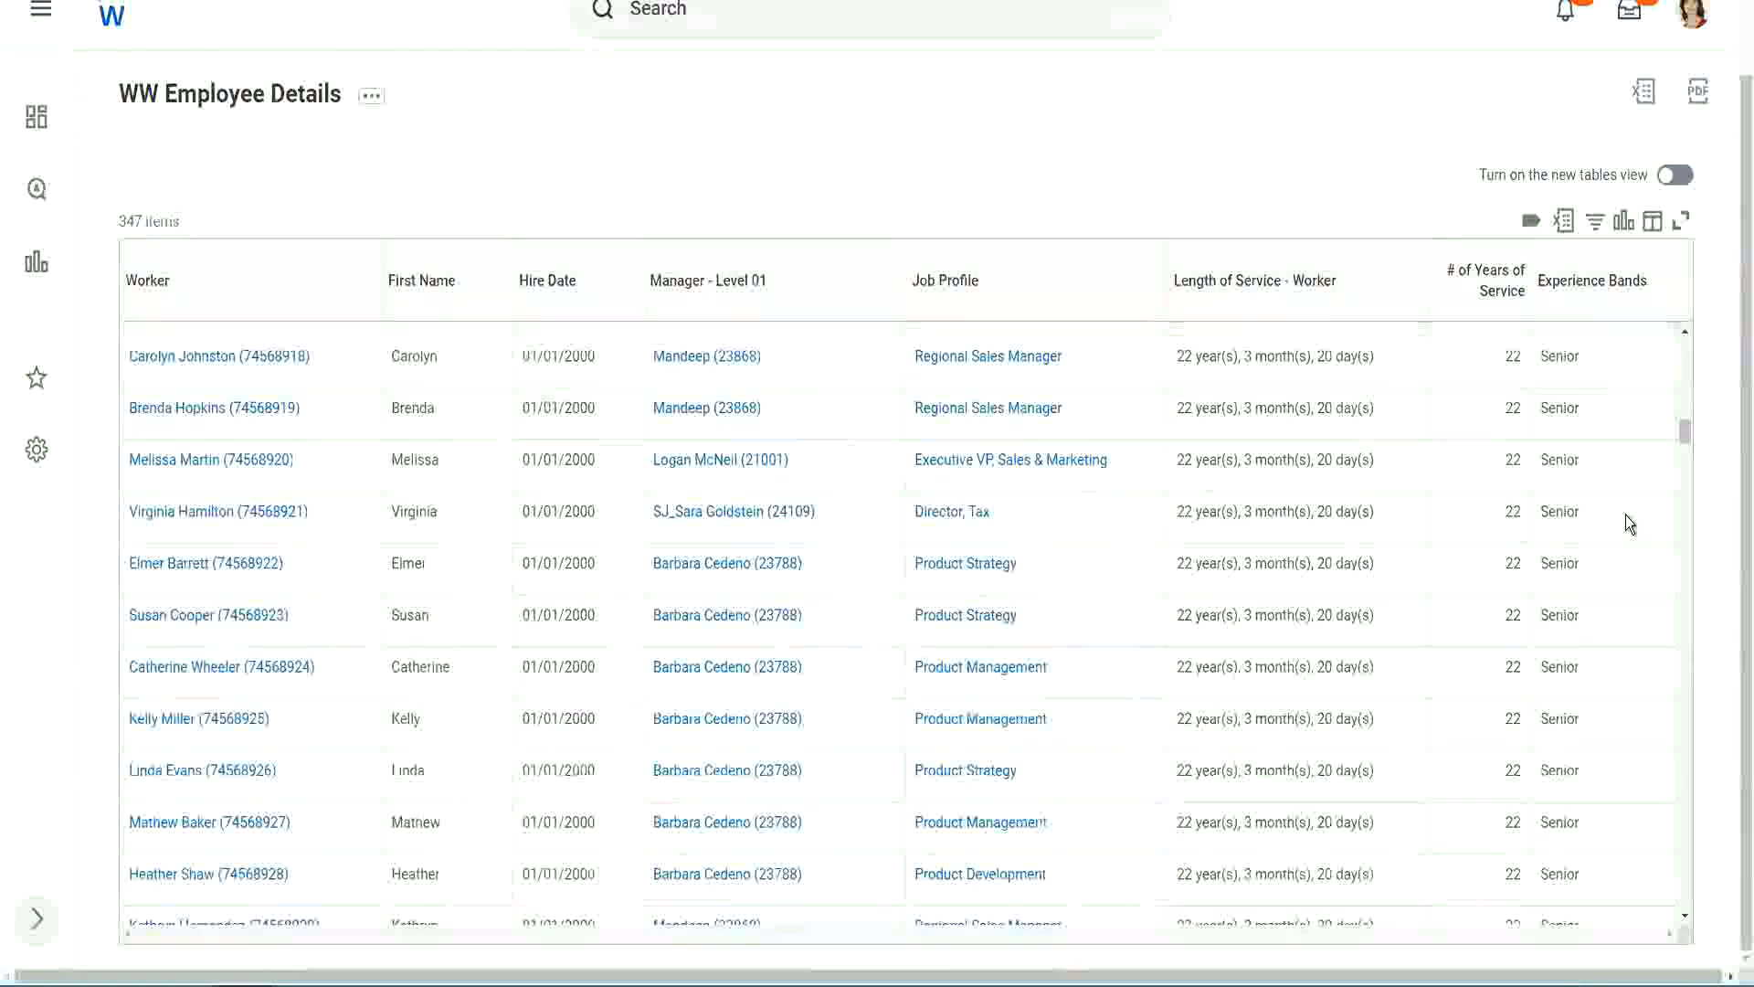
scroll(1625, 514, down, 6)
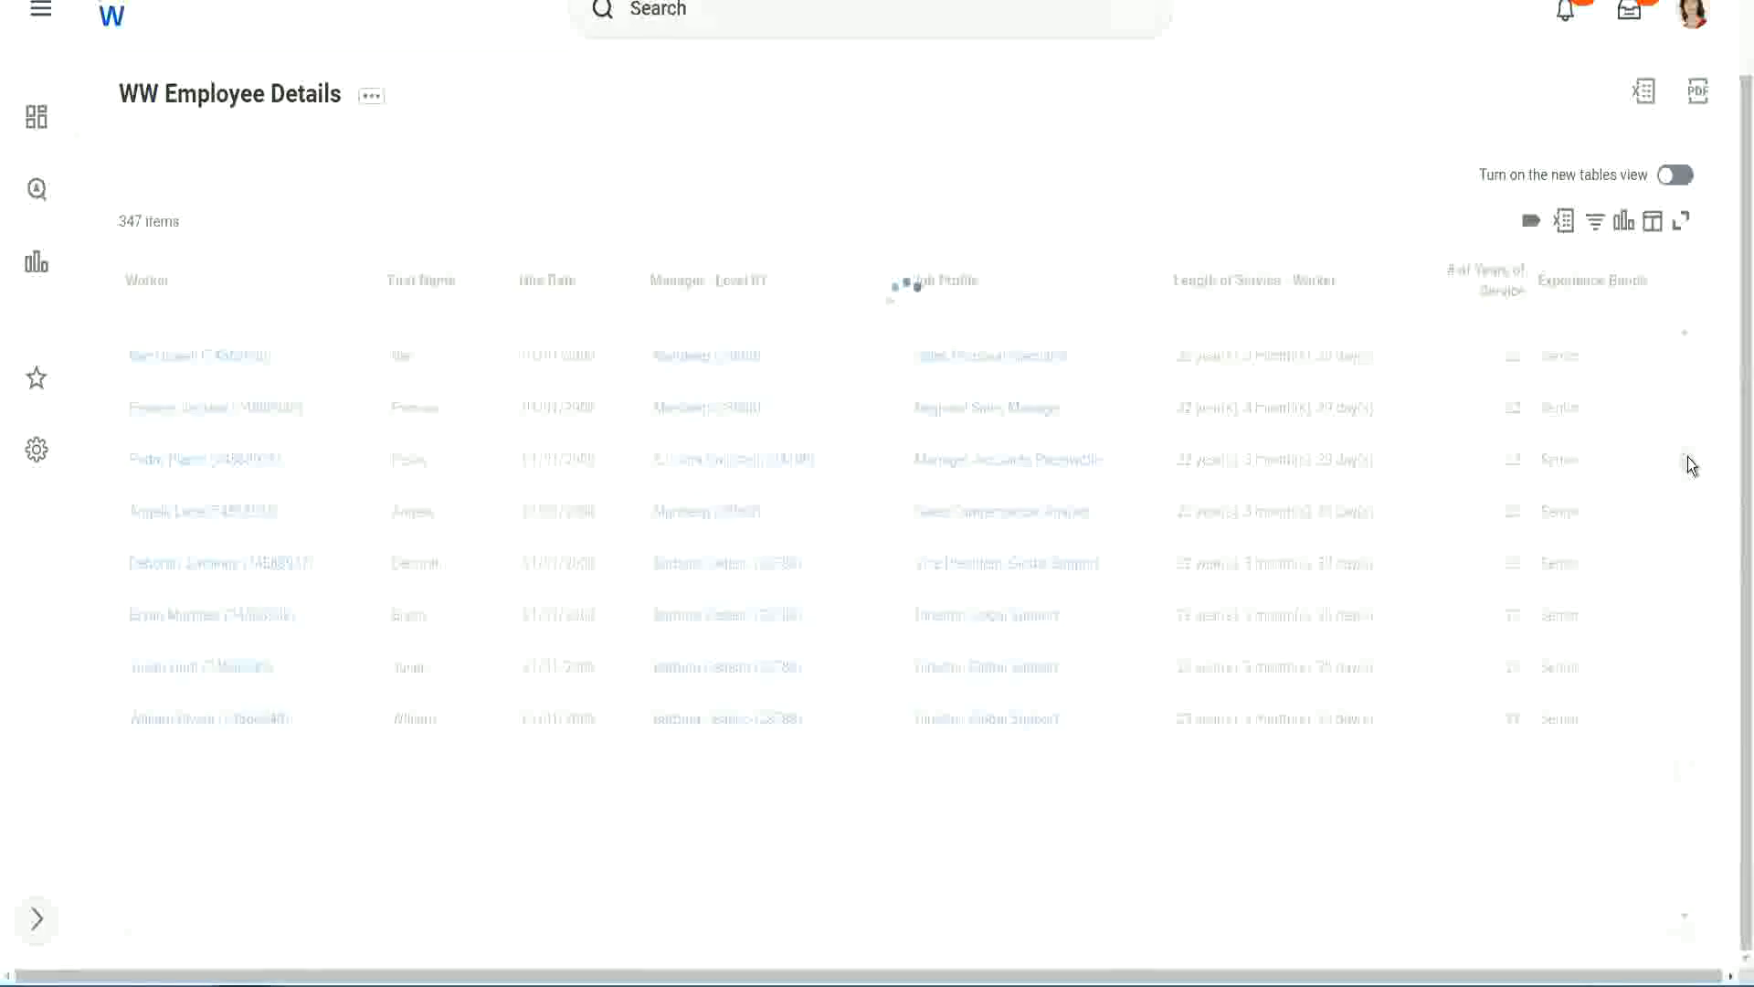
Filter the report's Experience Bands column for values containing Amateur.
click(1602, 298)
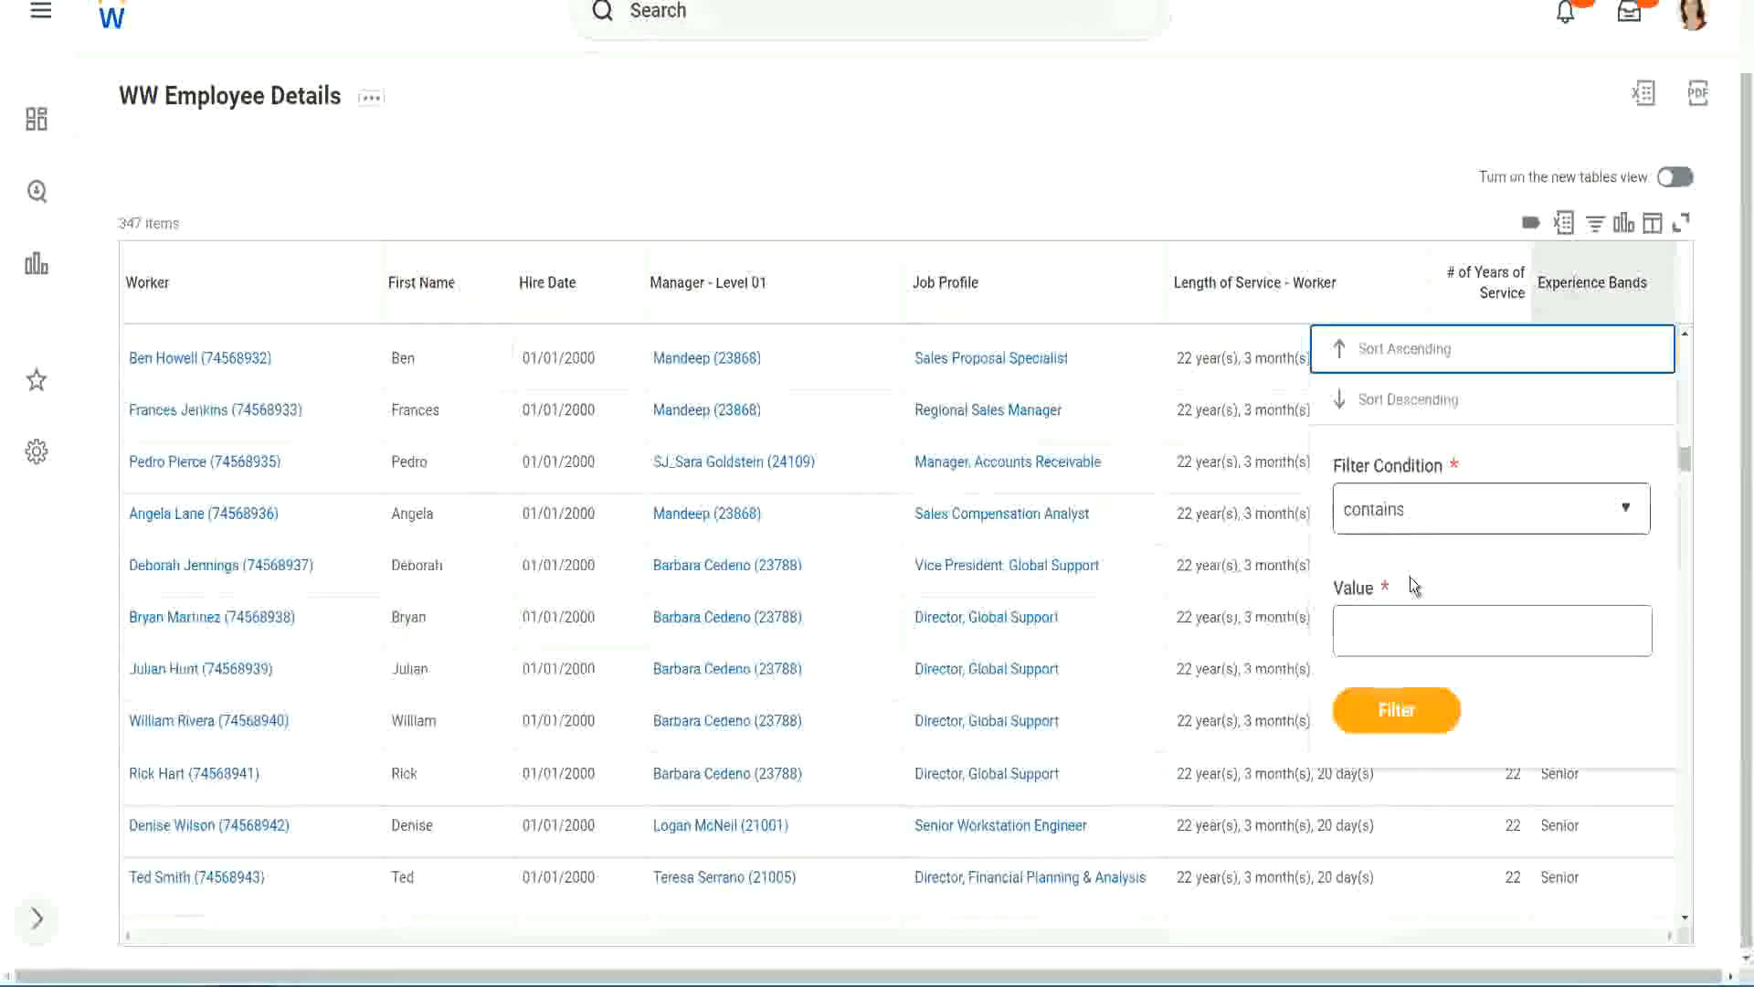
click(1390, 614)
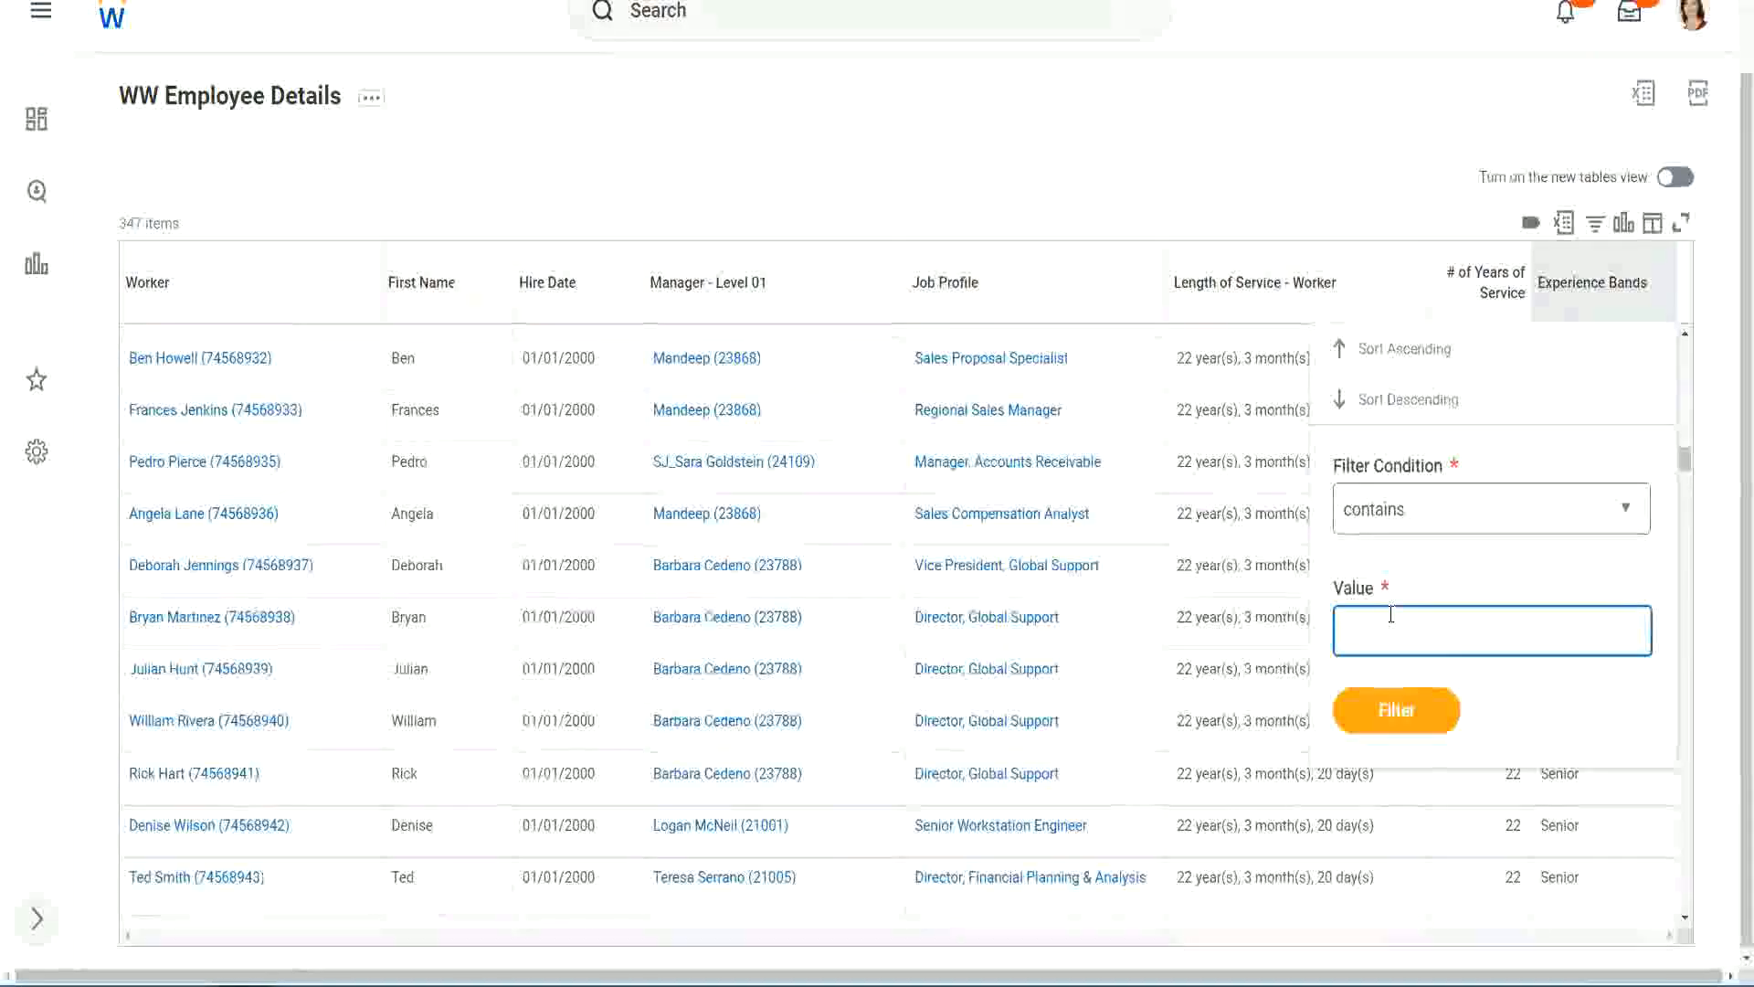
text(Amate)
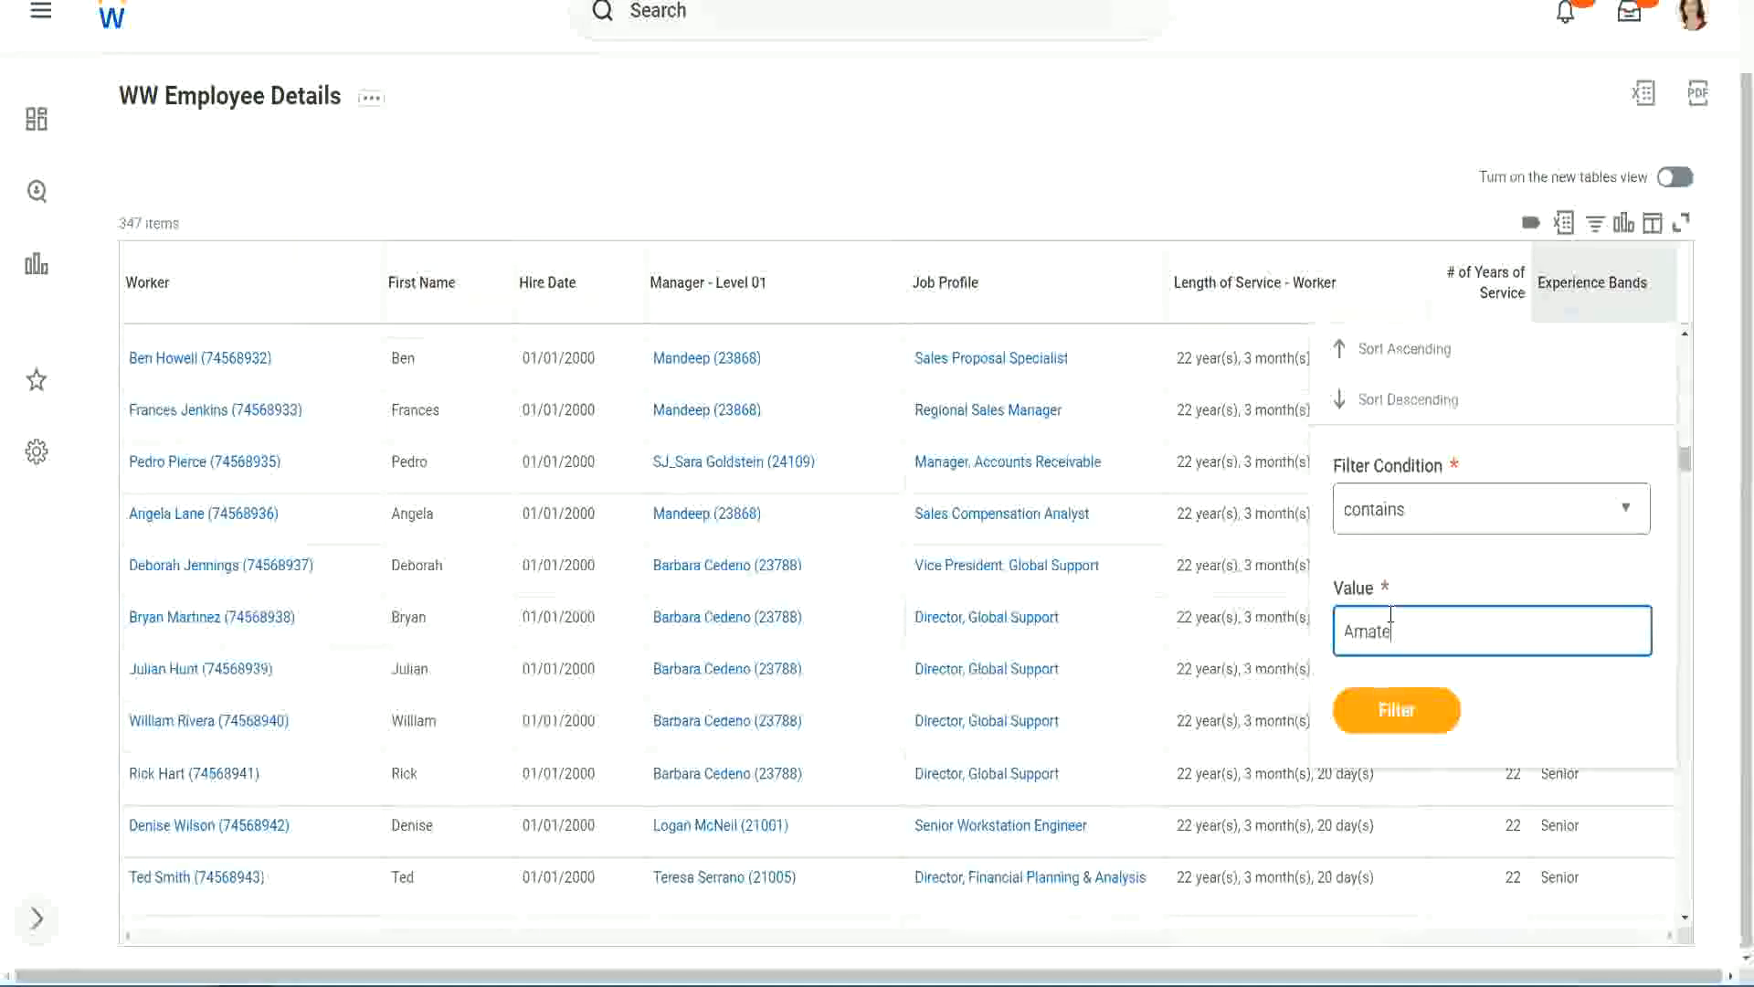
text(ur)
click(1385, 721)
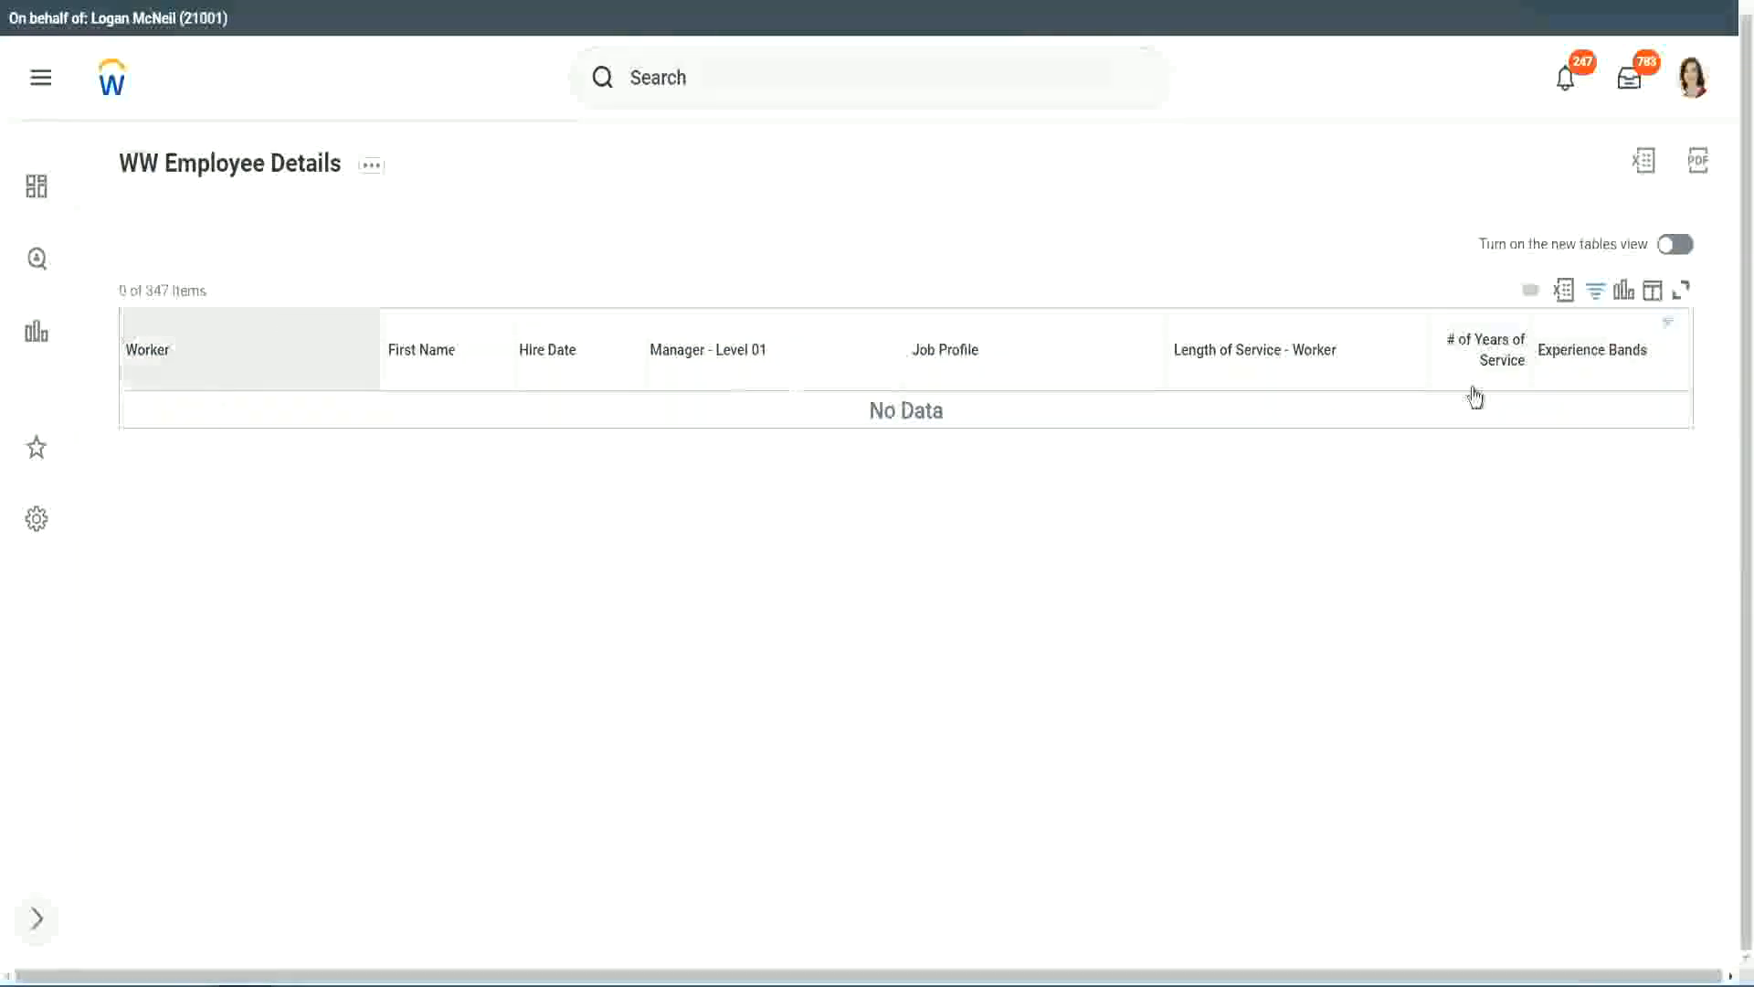
Change the Experience Bands column filter value to Legend and apply it.
click(1587, 359)
click(1461, 605)
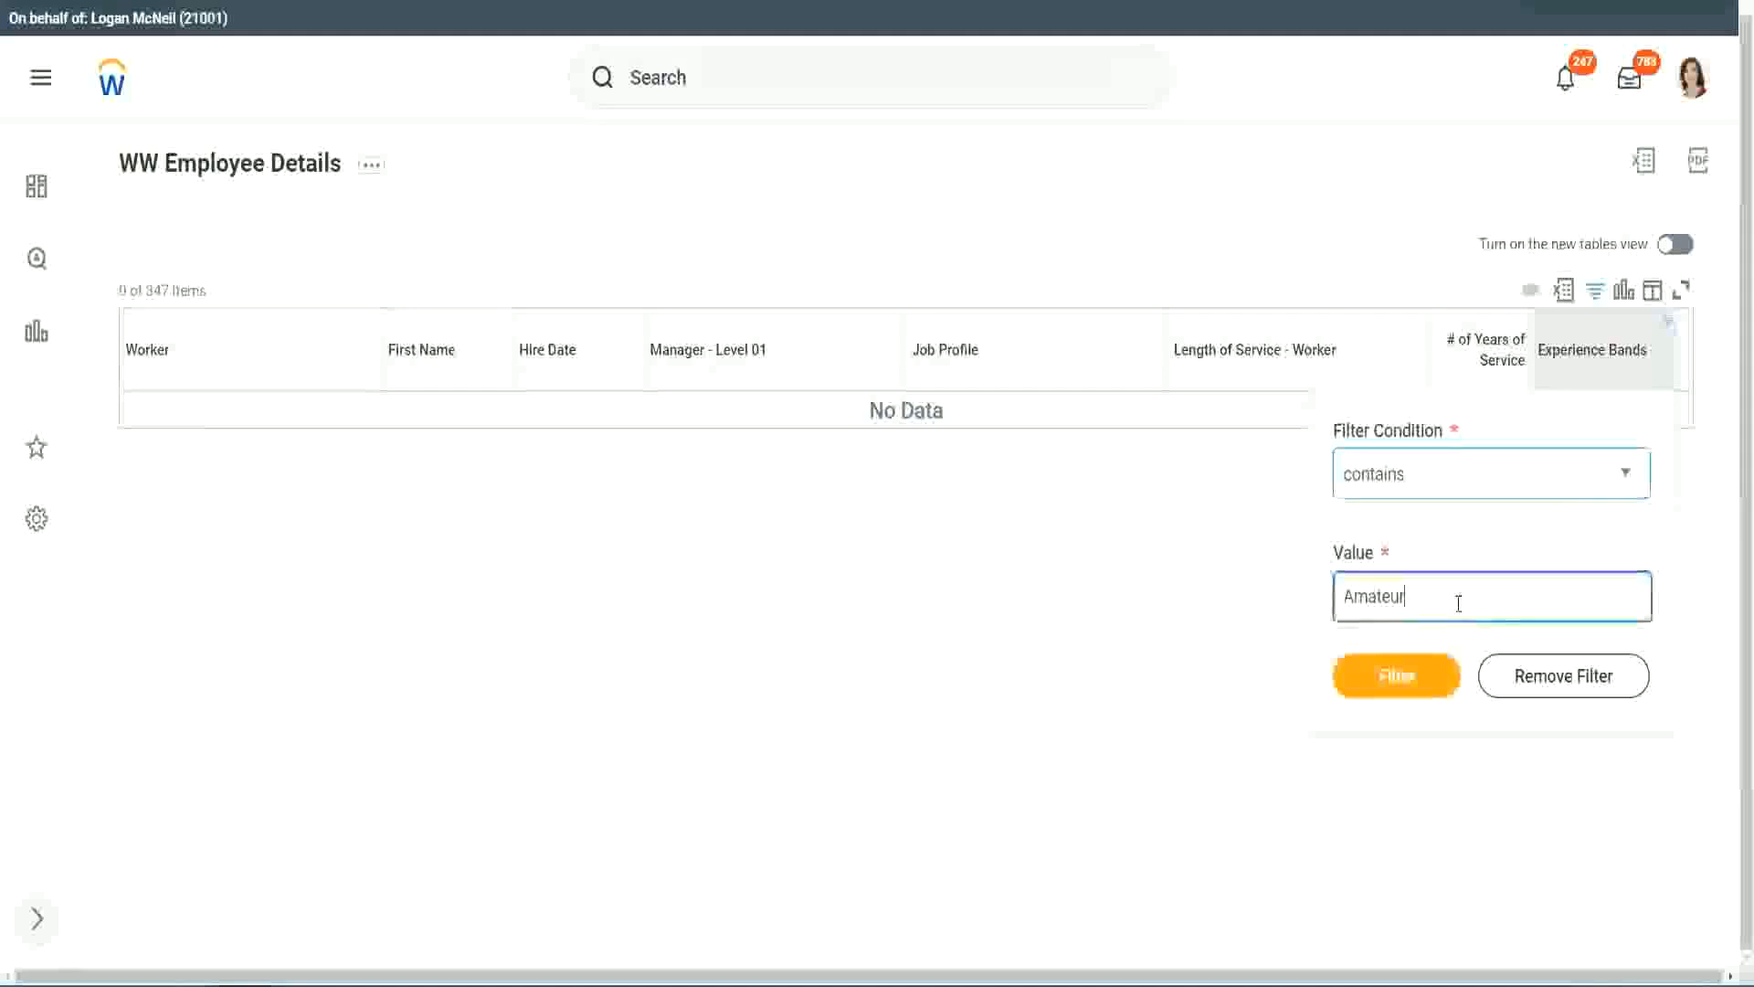
key(ctrl+a)
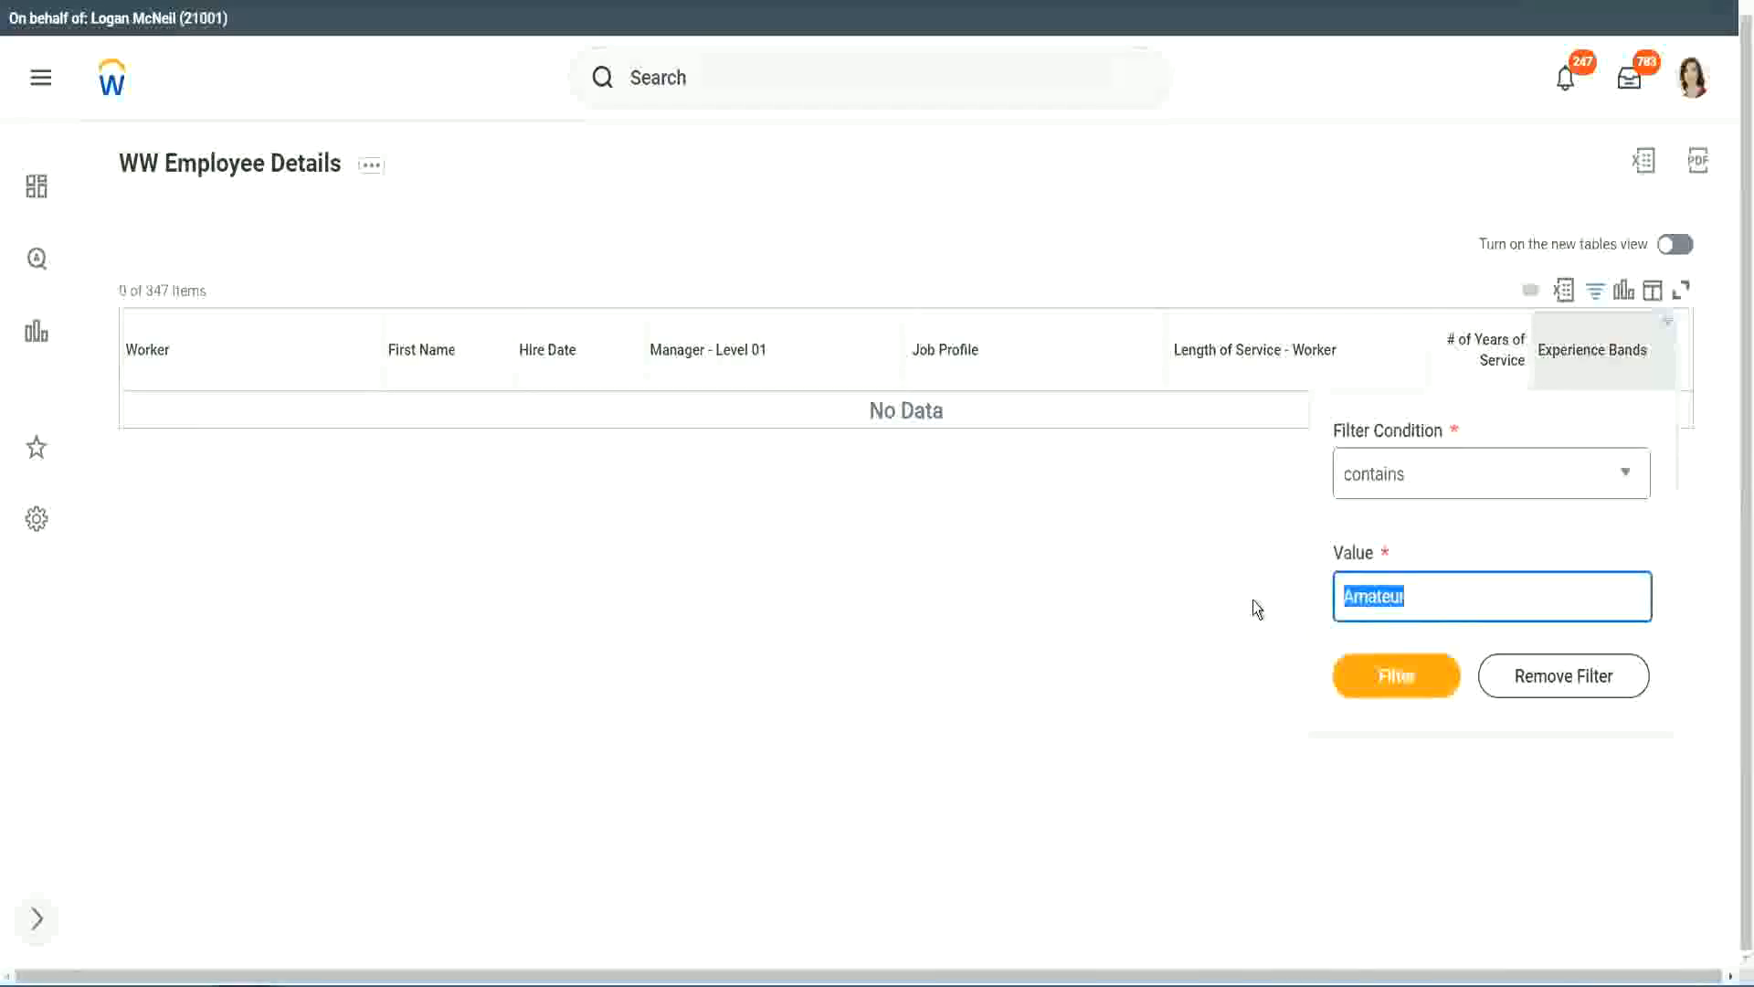
key(Return)
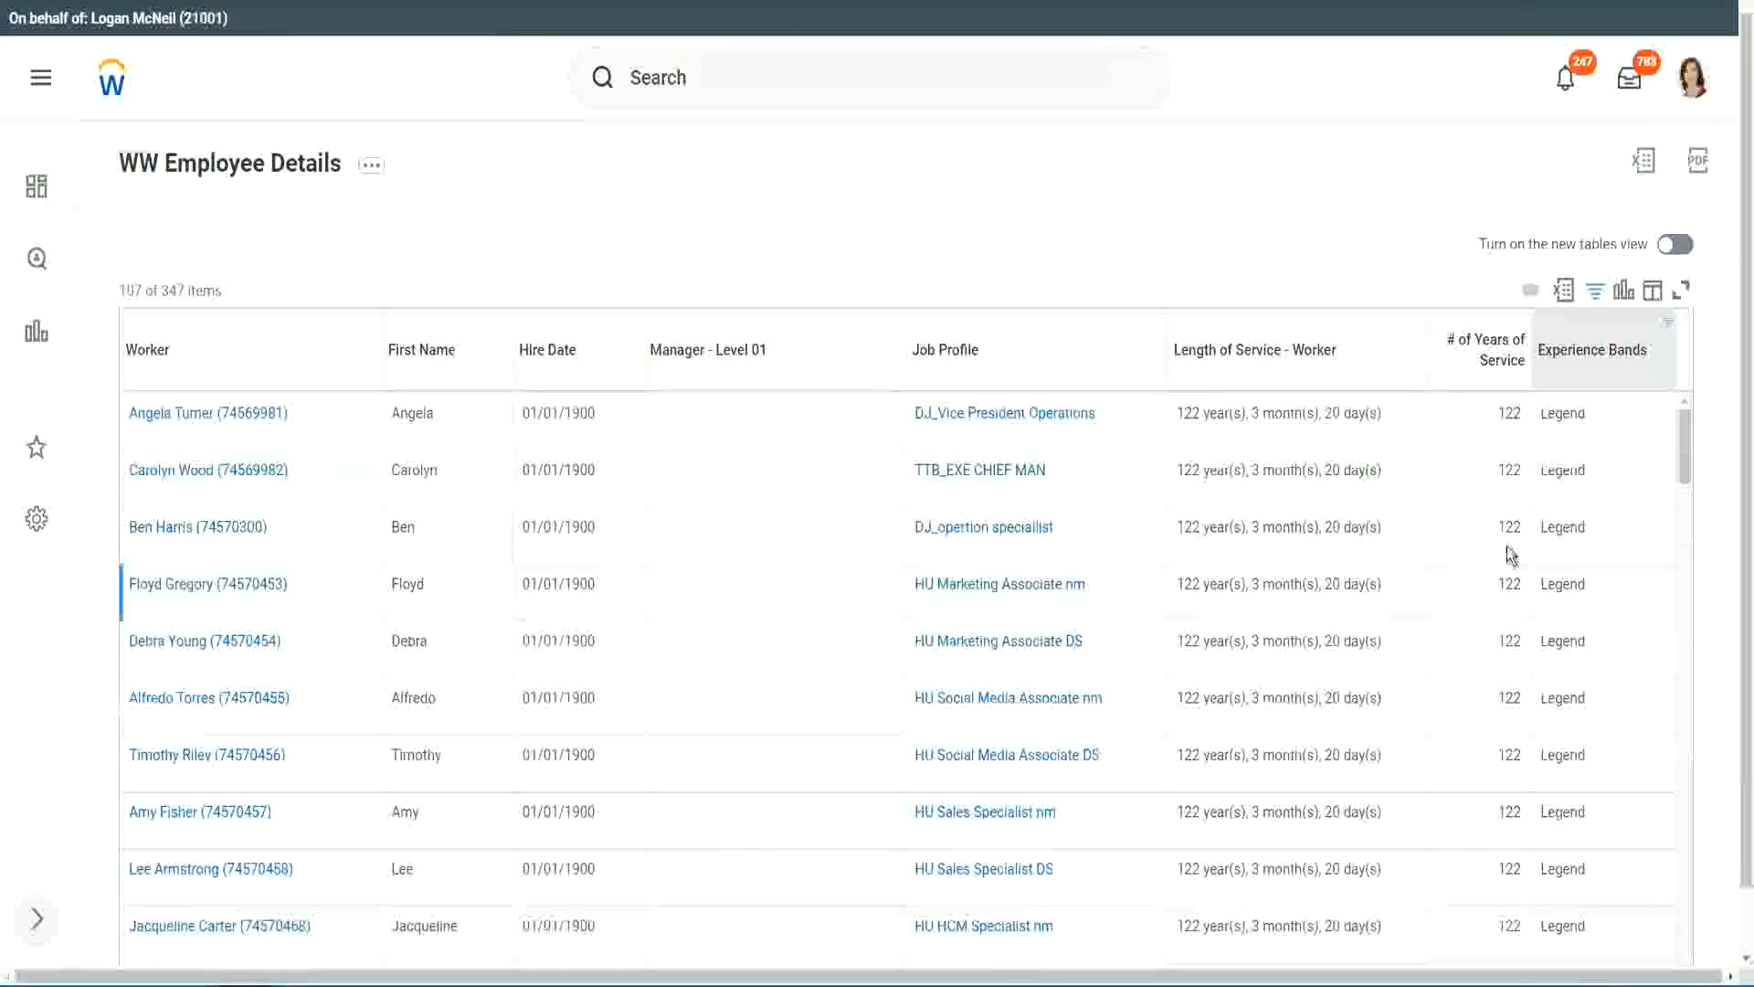
Examine the Legend-filtered workers down to the end of the list, comparing hire dates and # of Years of Service with Experience Bands.
scroll(1508, 555, down, 15)
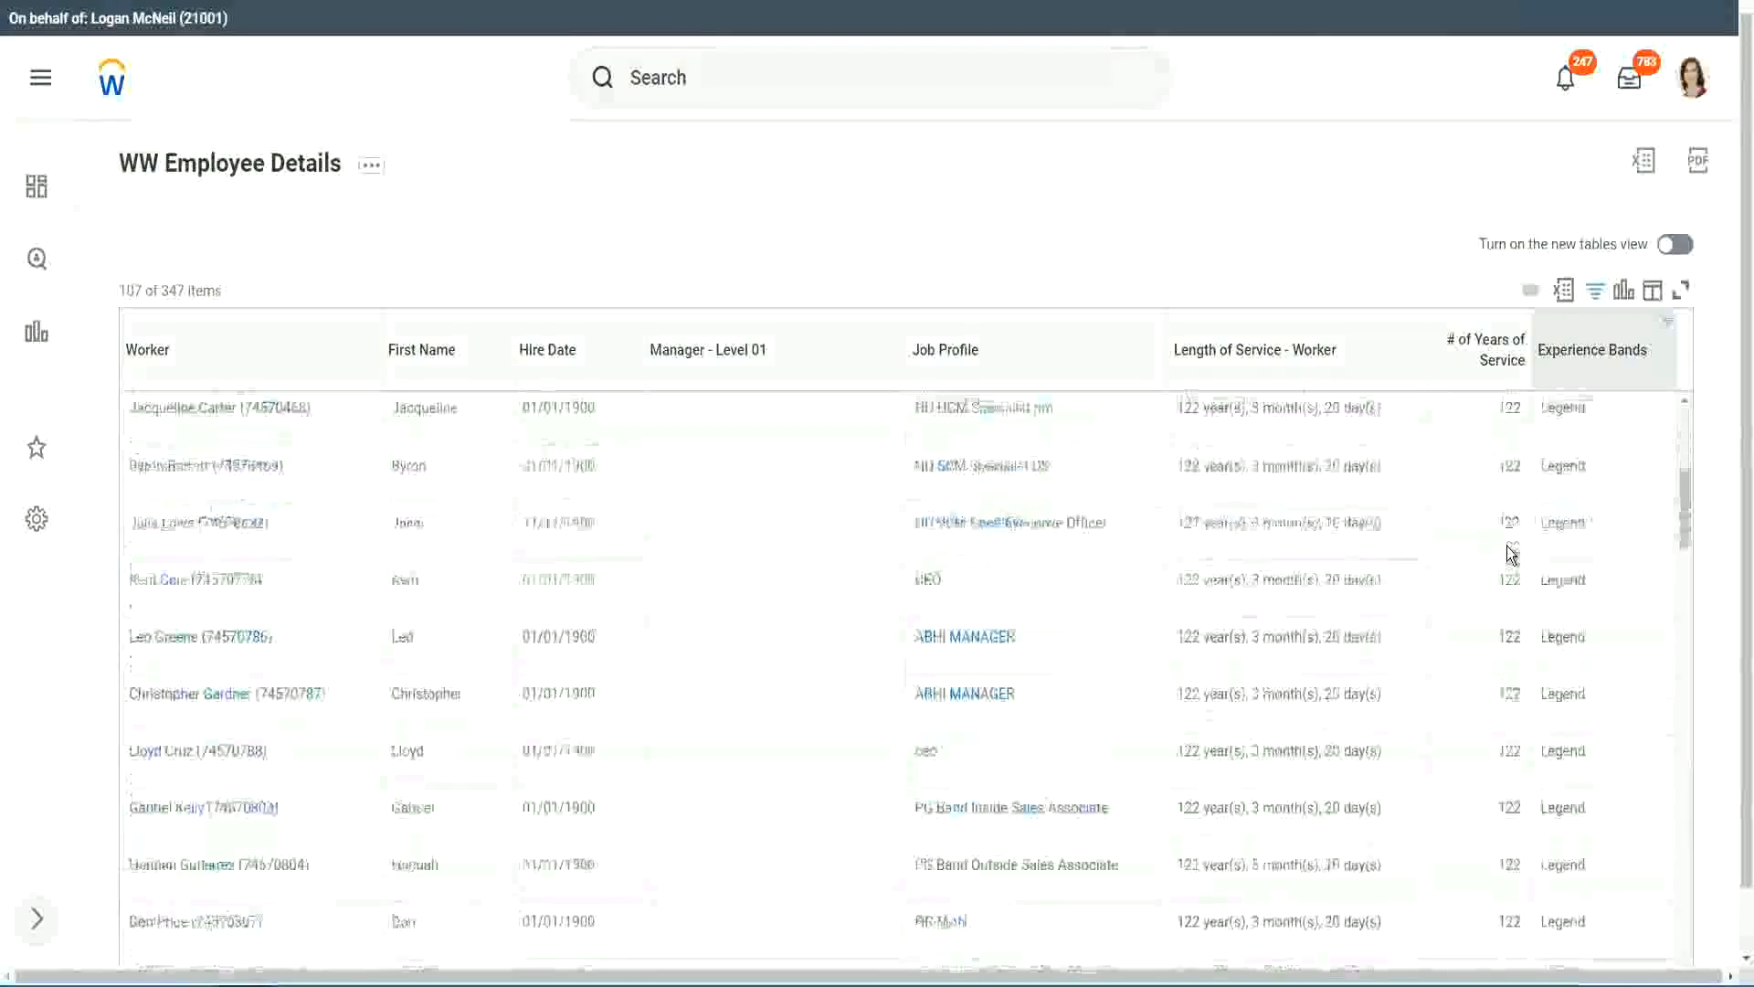
scroll(1506, 545, down, 3)
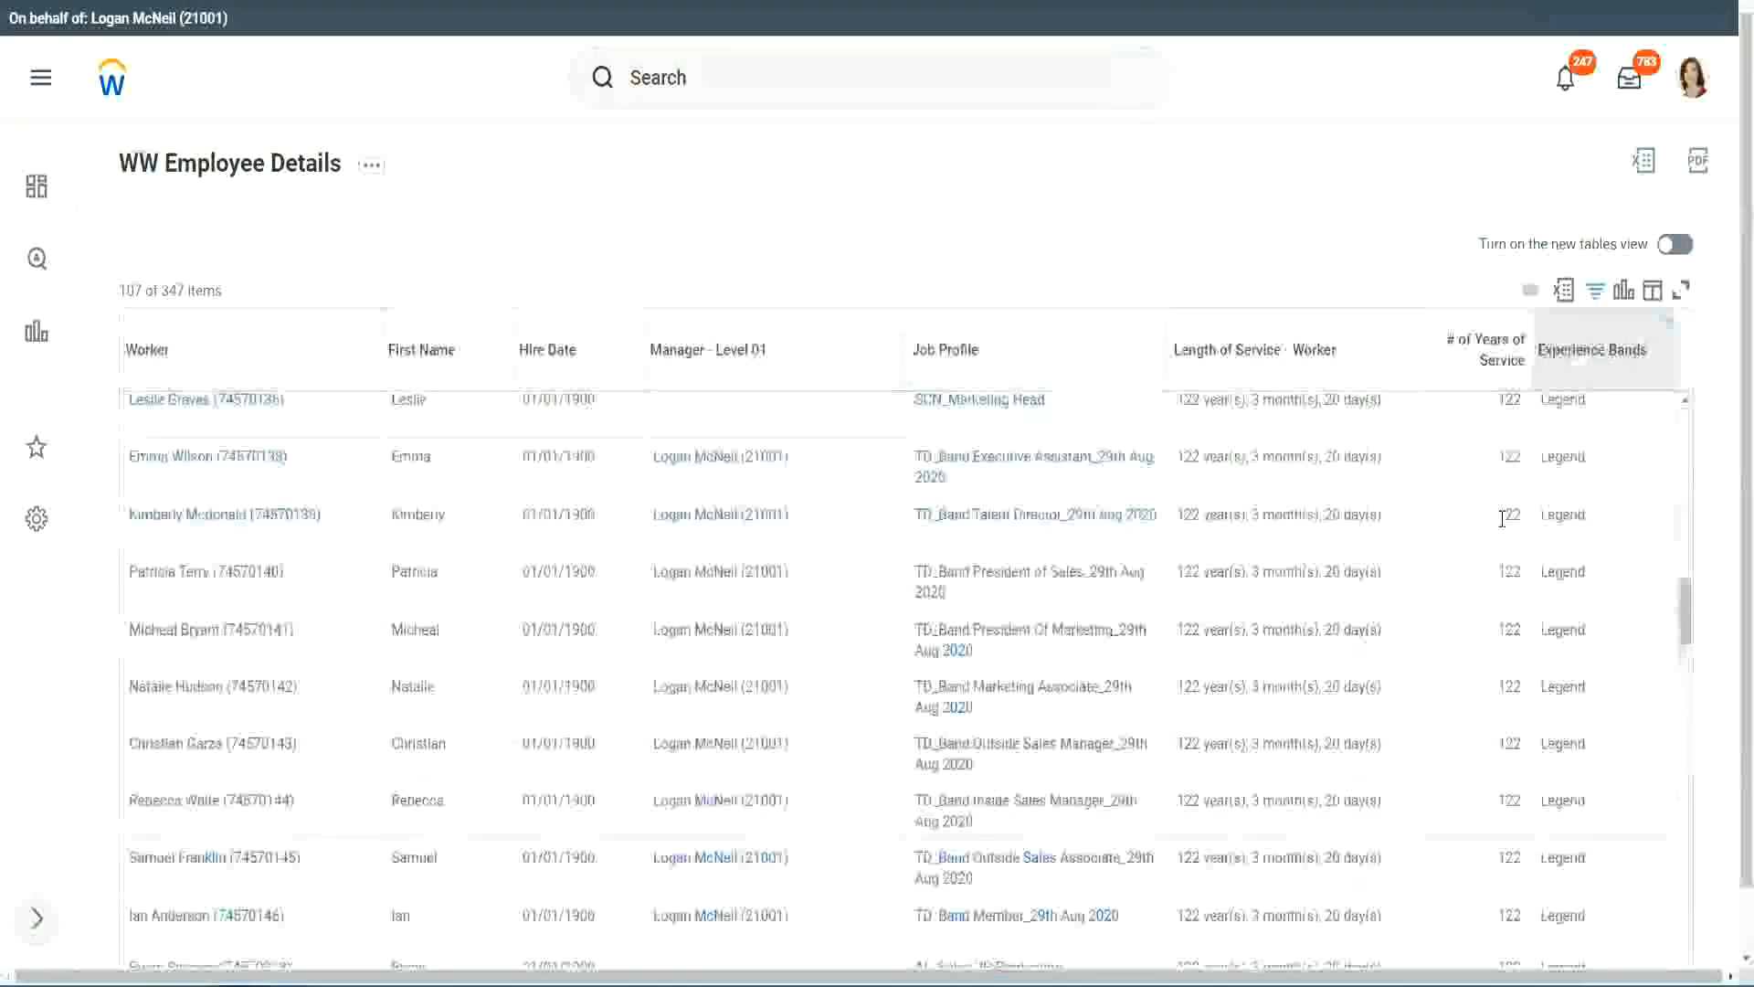
scroll(1425, 539, down, 10)
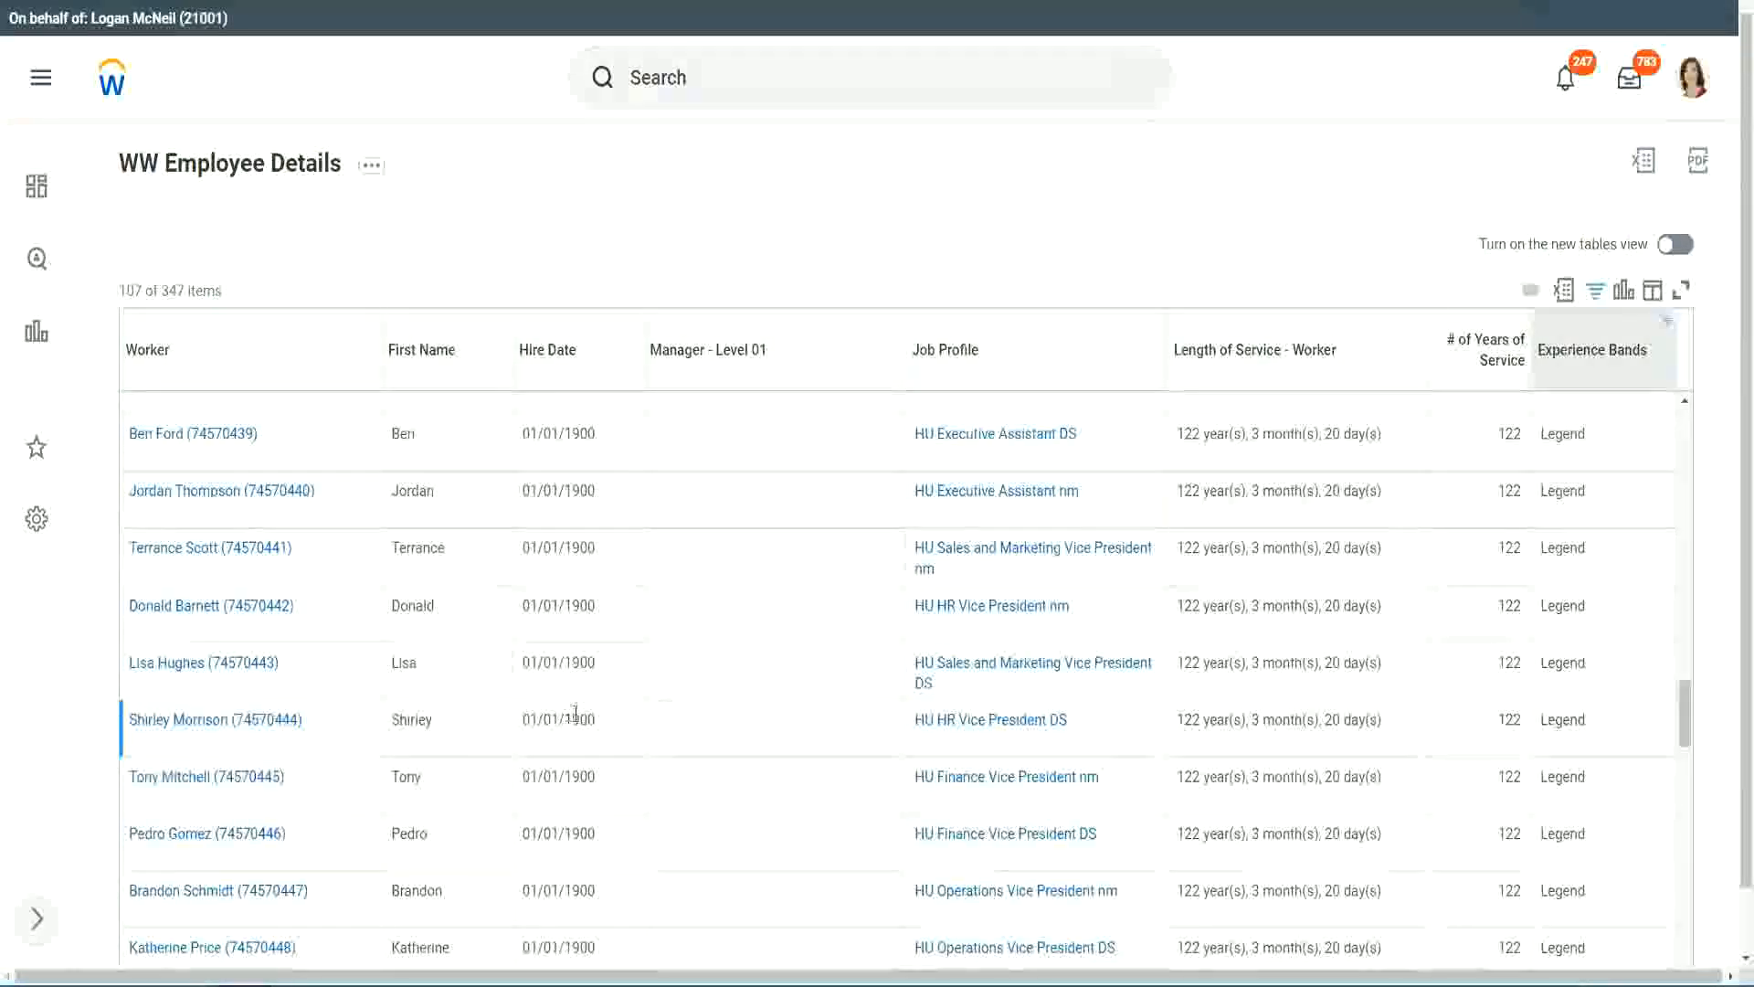
drag(565, 721, 599, 722)
scroll(1491, 687, down, 5)
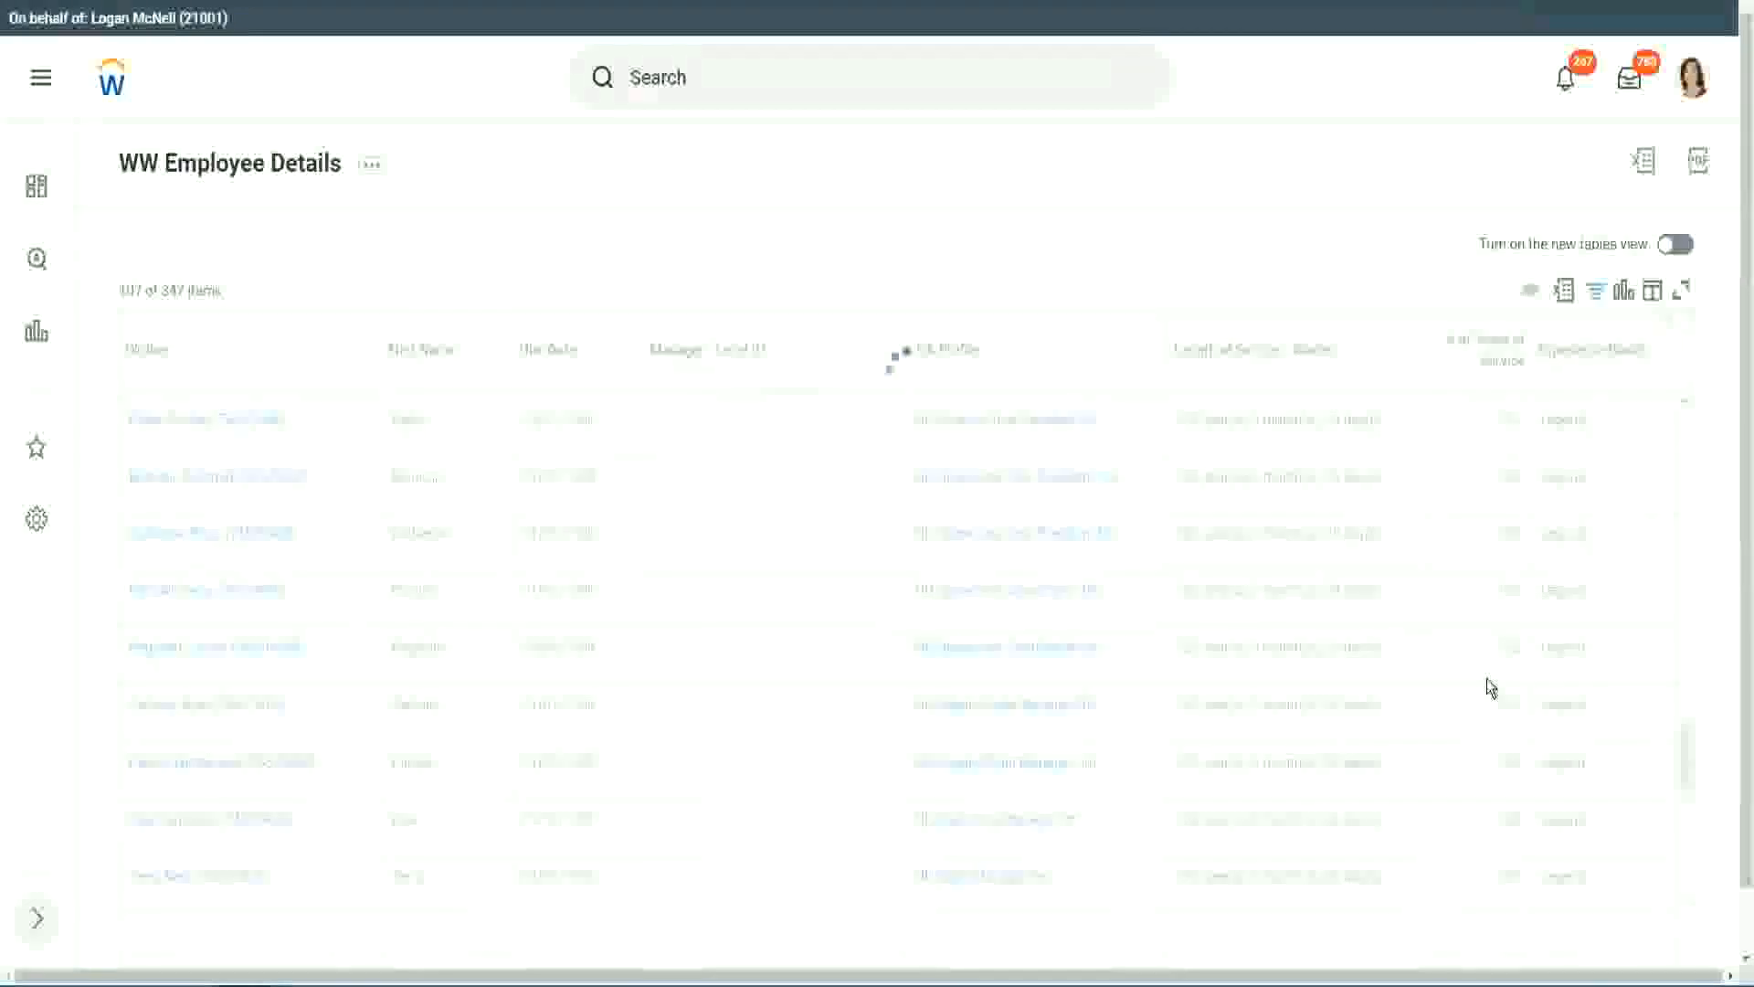
scroll(1491, 687, down, 5)
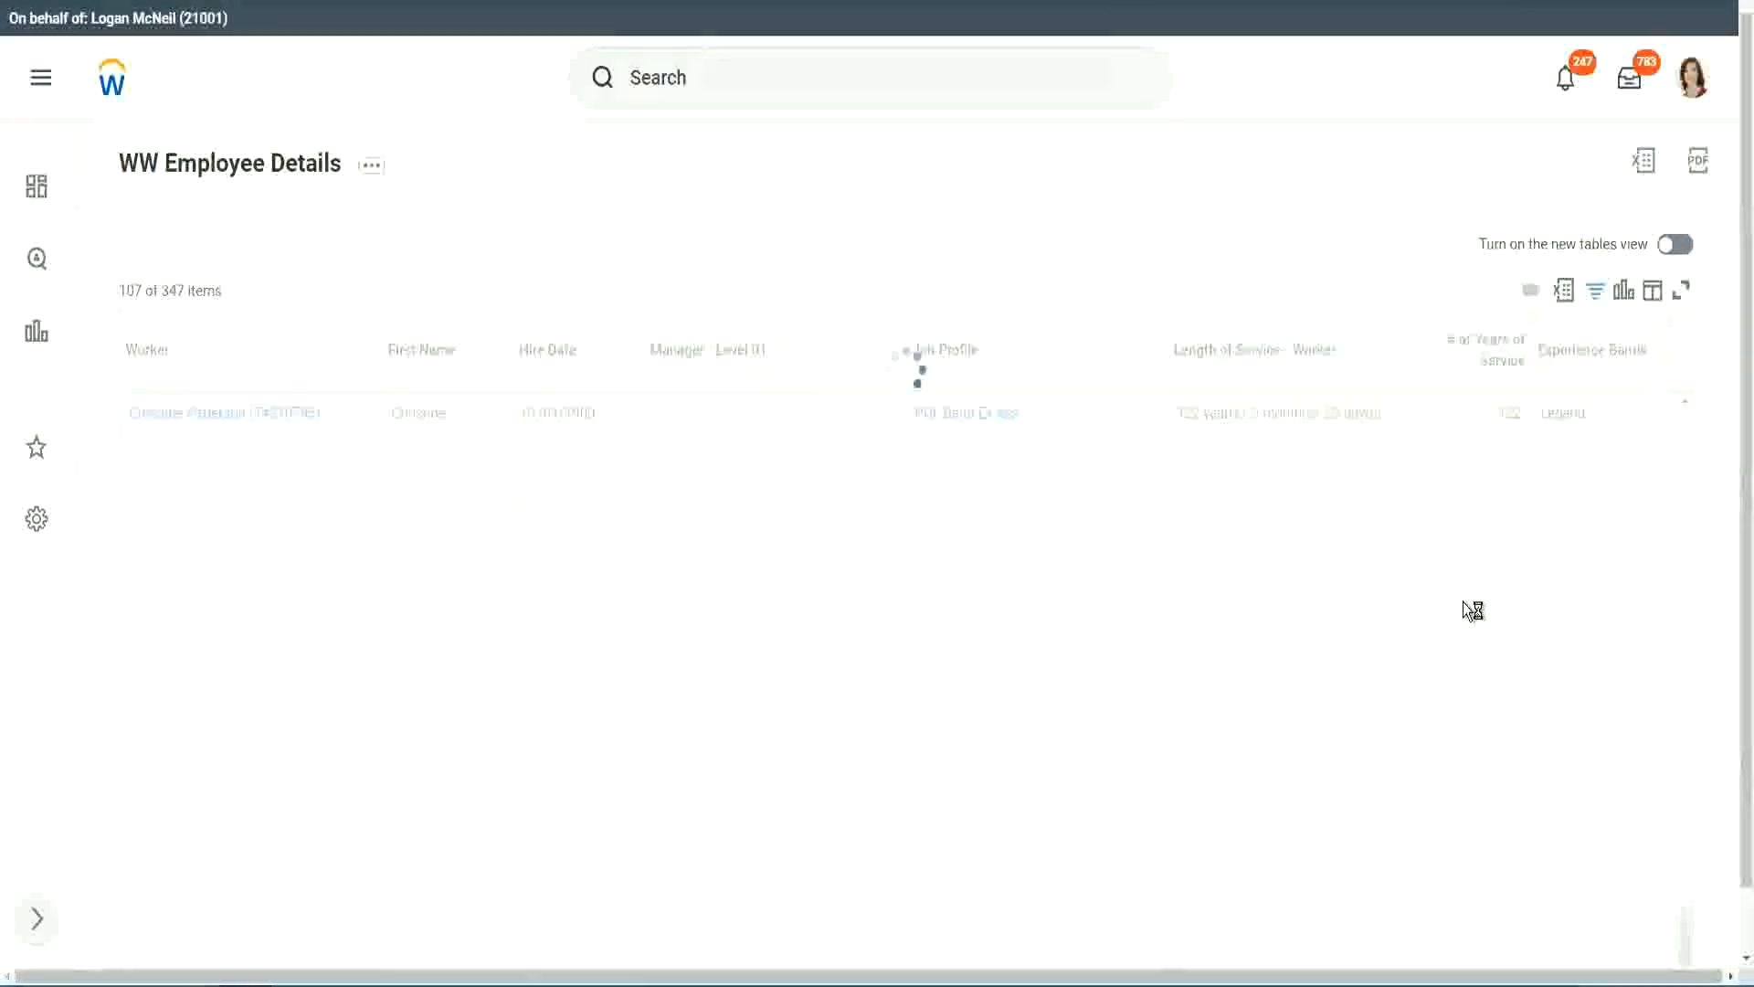
scroll(1462, 601, down, 5)
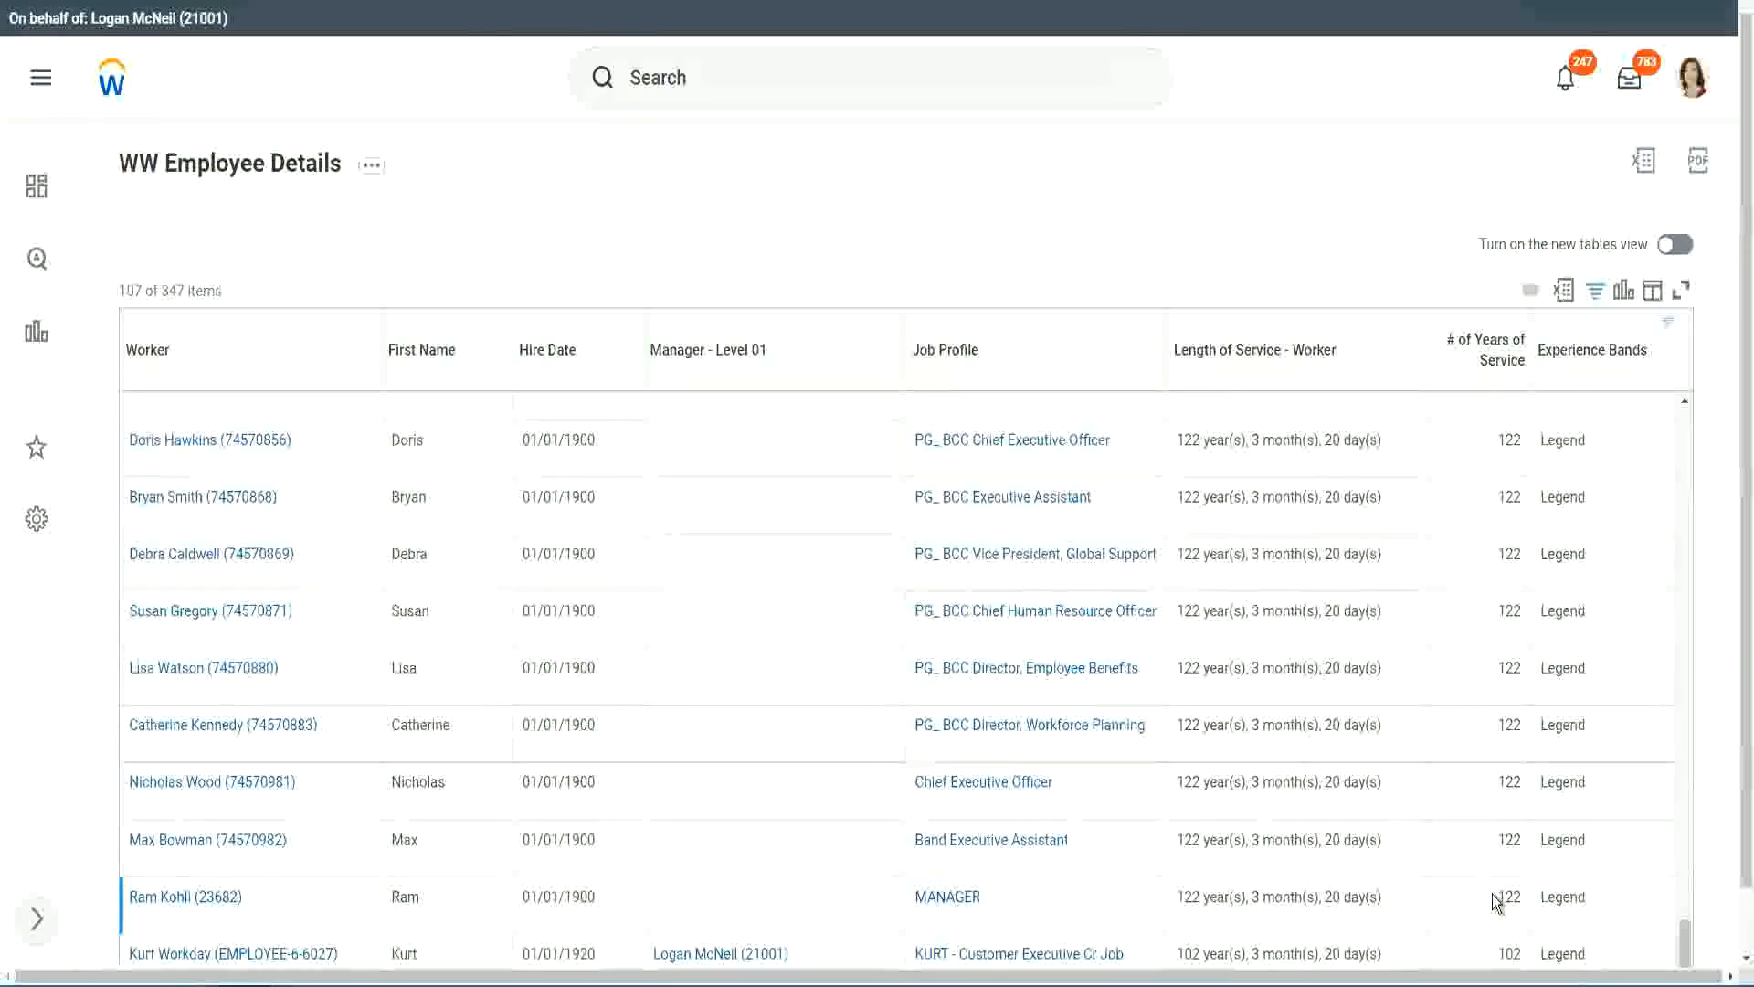
double_click(1509, 953)
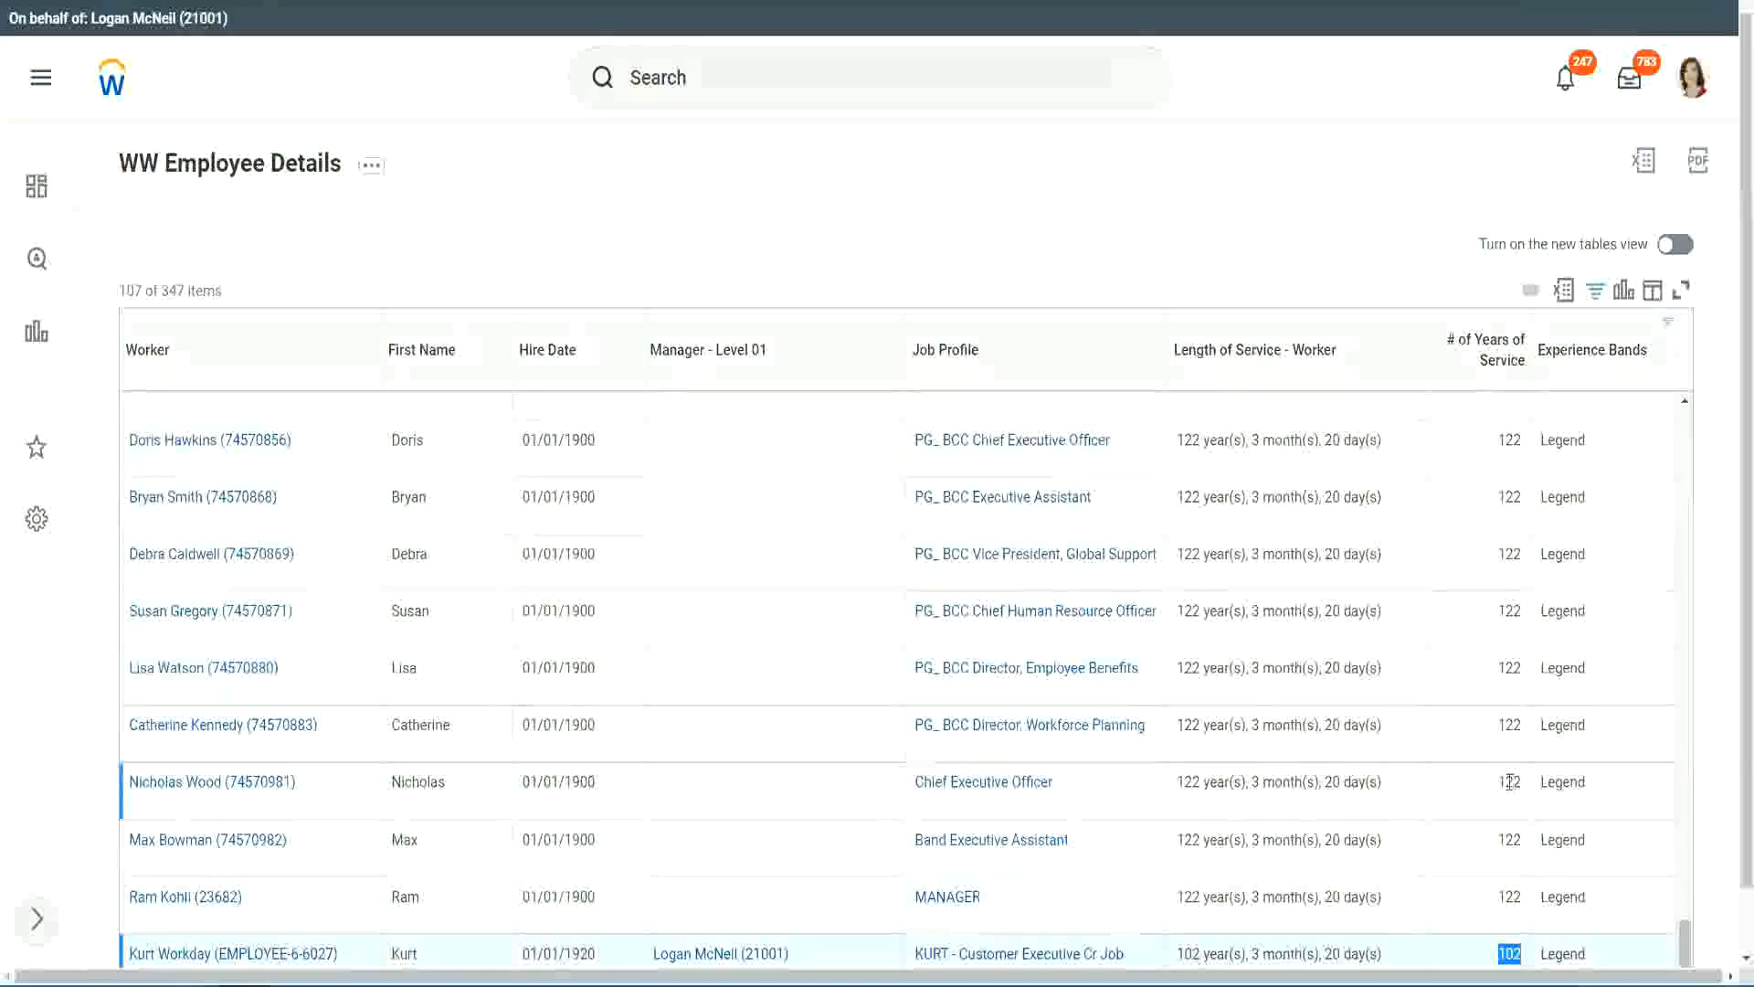
drag(1509, 781, 1522, 783)
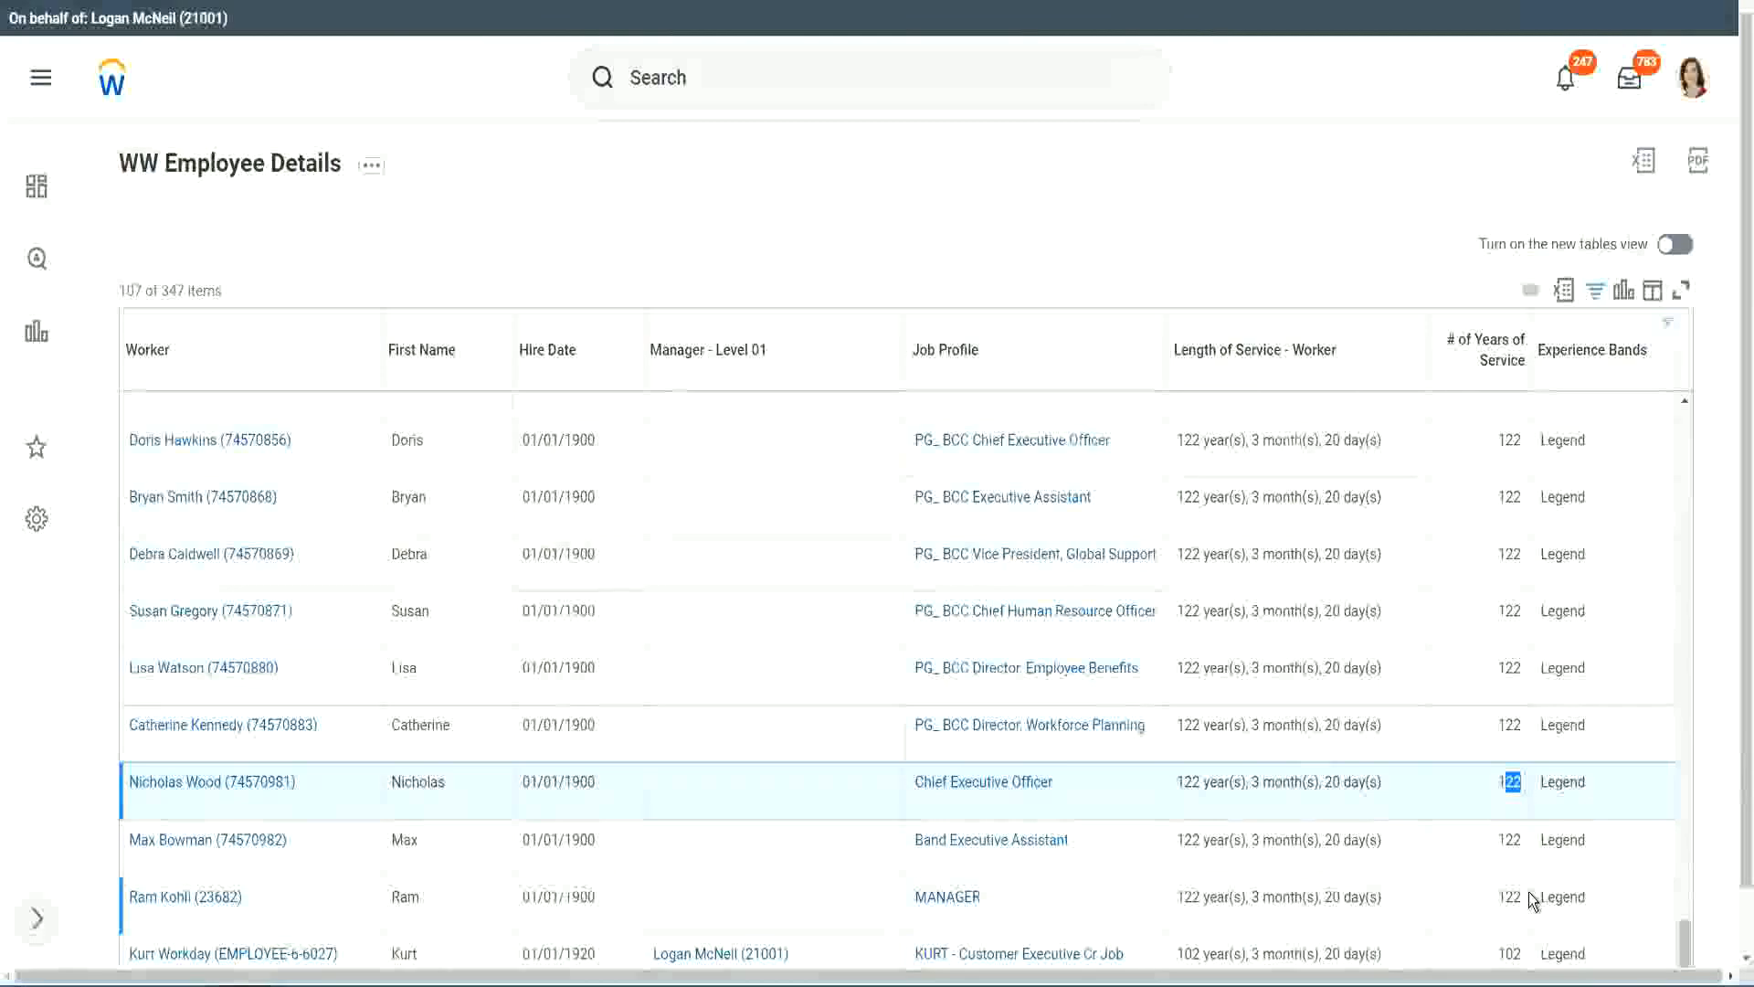
click(1472, 727)
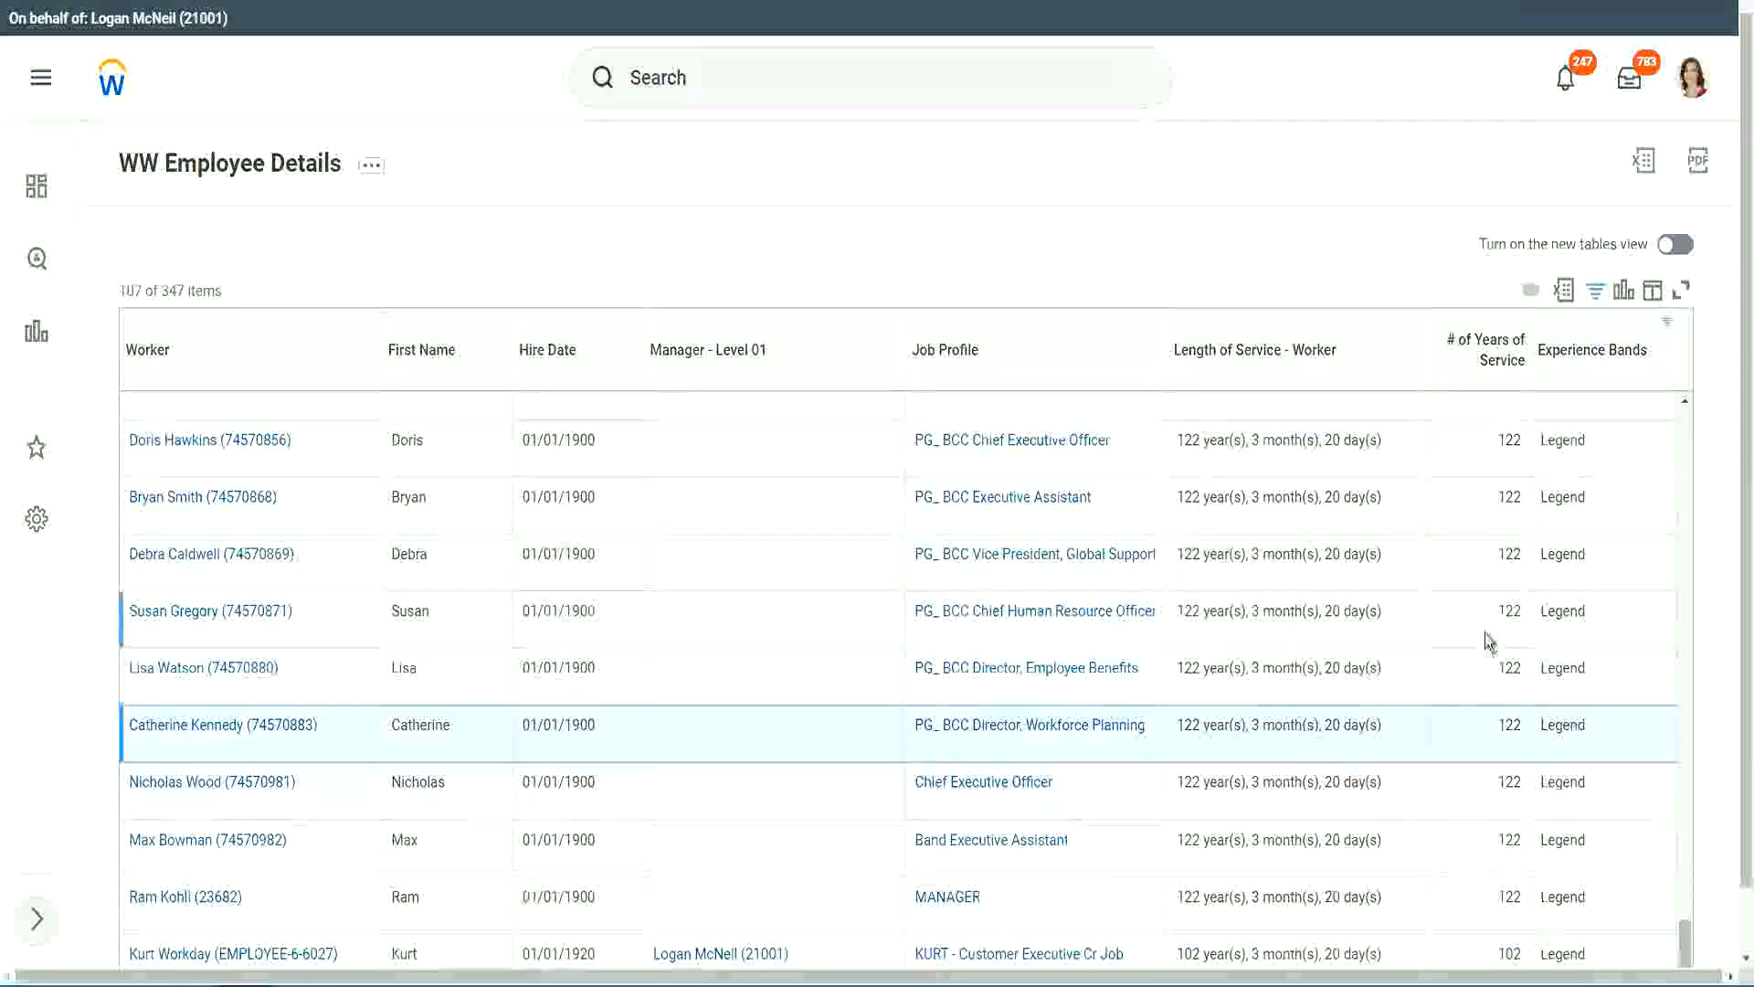
Change the Experience Bands column filter value to Experienced and apply it.
click(1604, 365)
click(1435, 700)
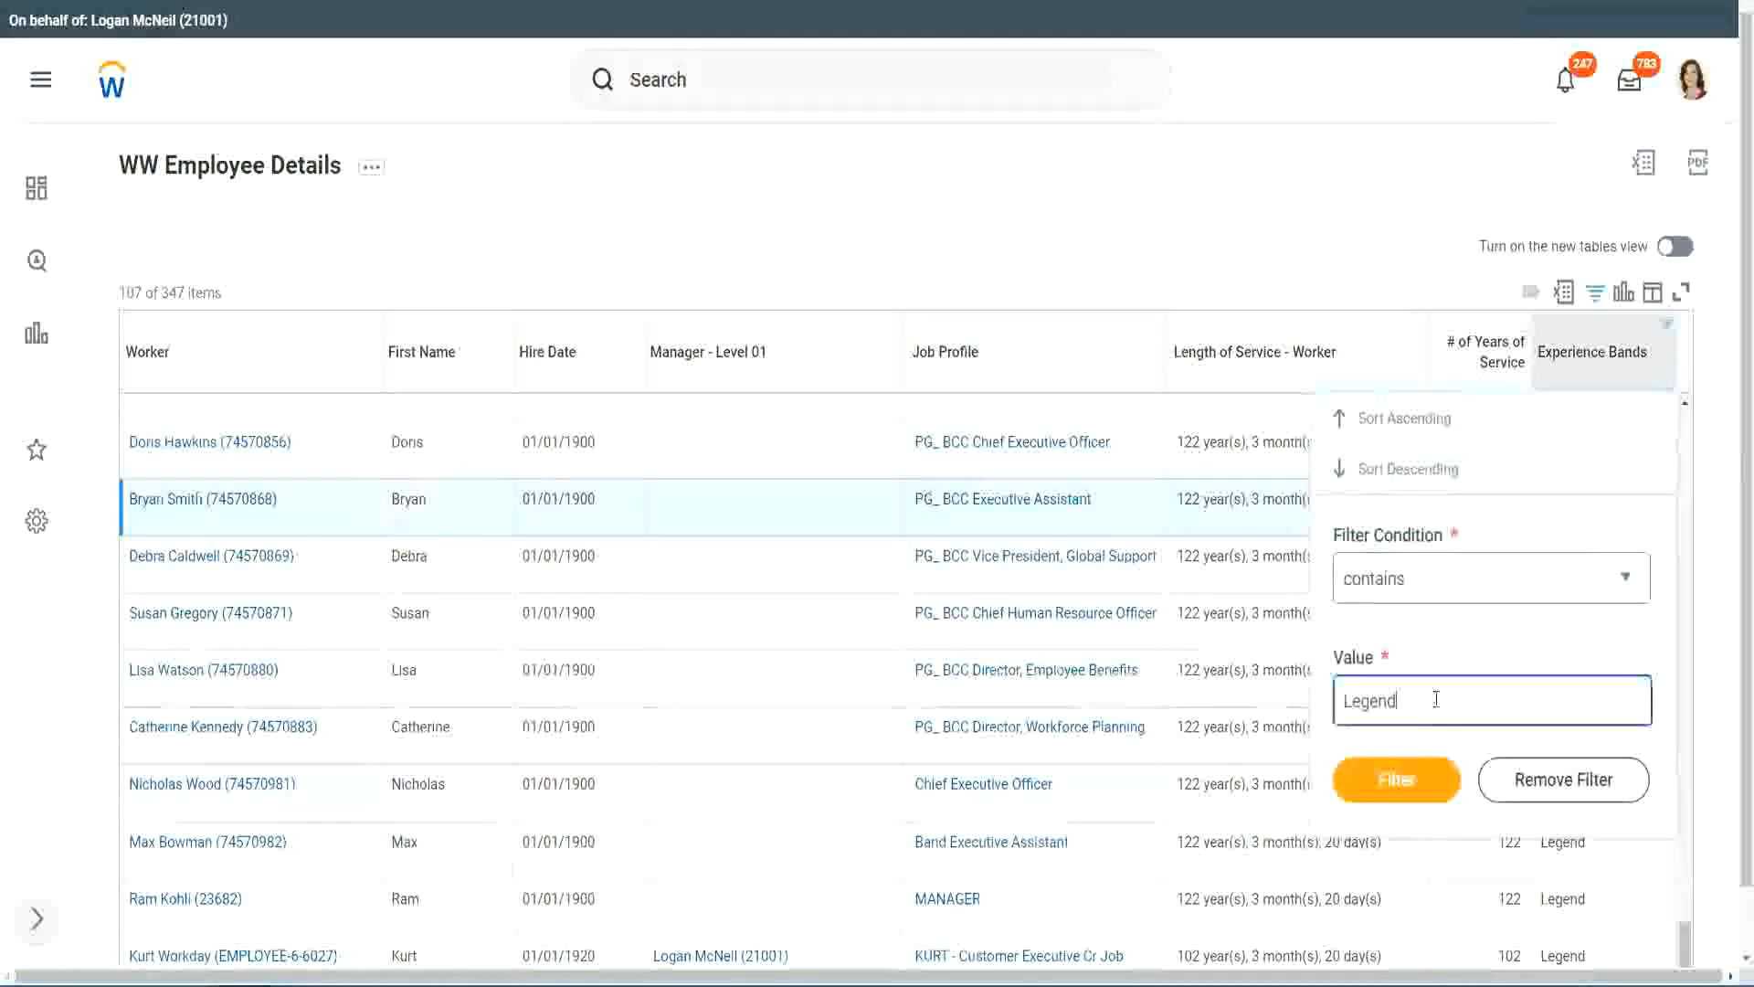
drag(1436, 699, 1210, 704)
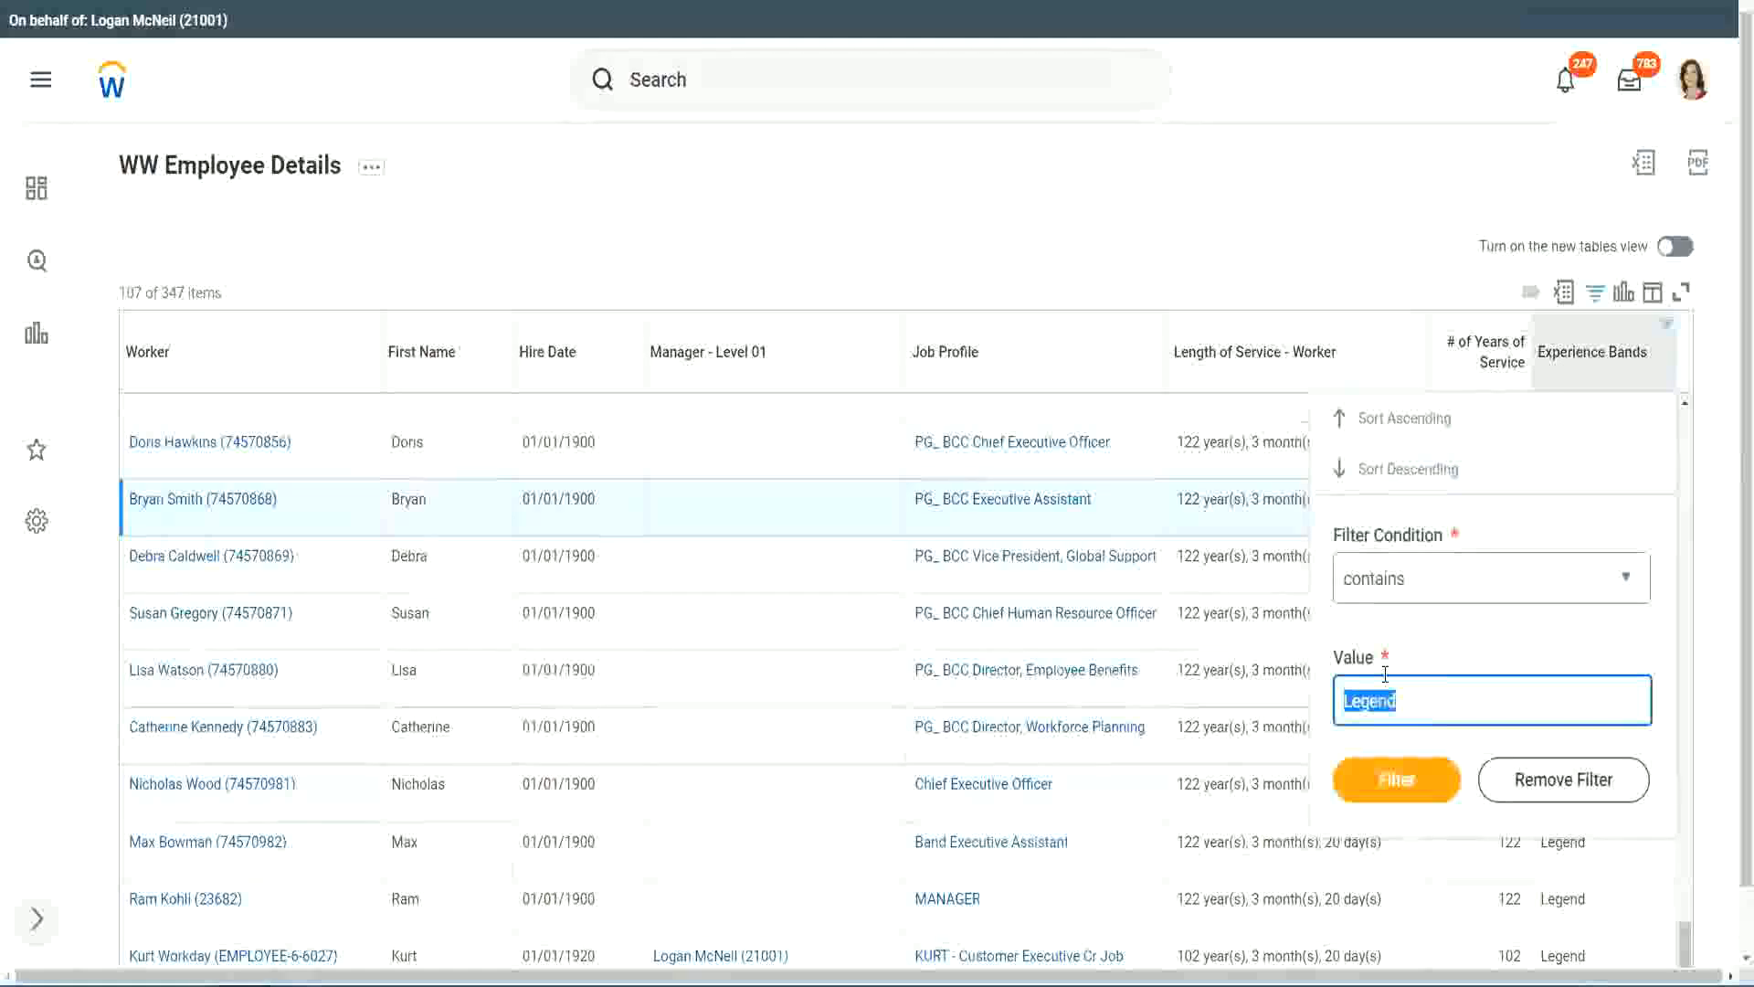
text(Ex)
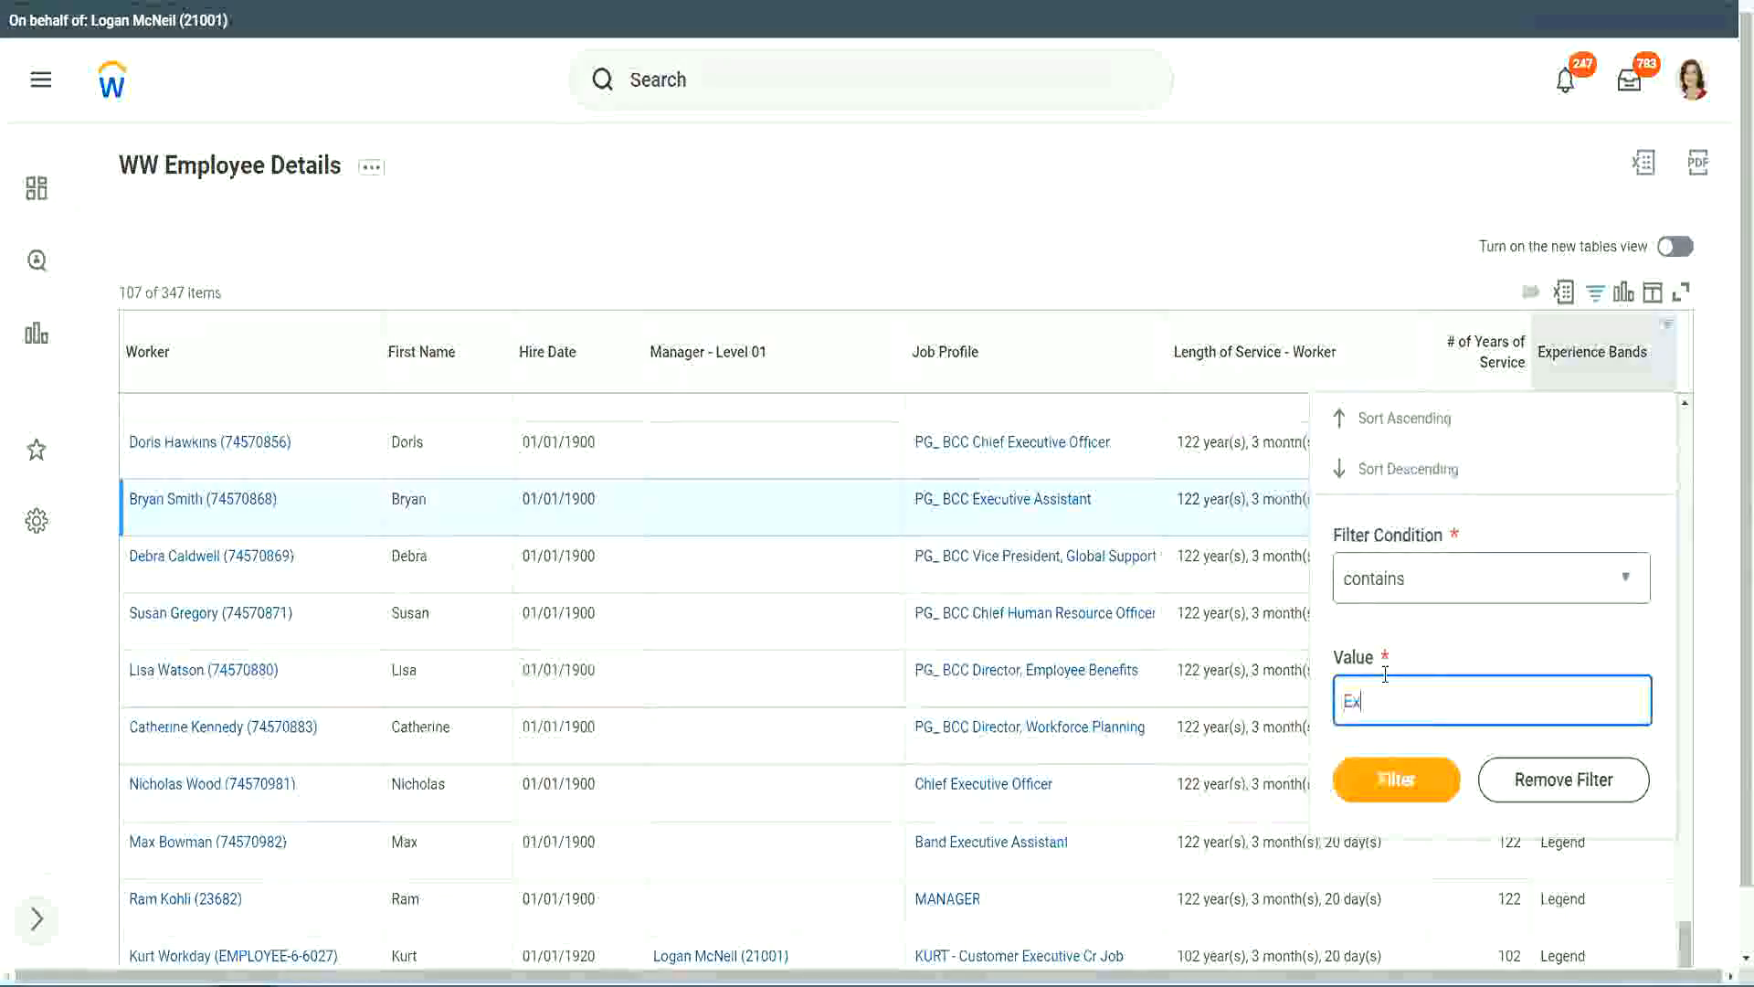
text(per)
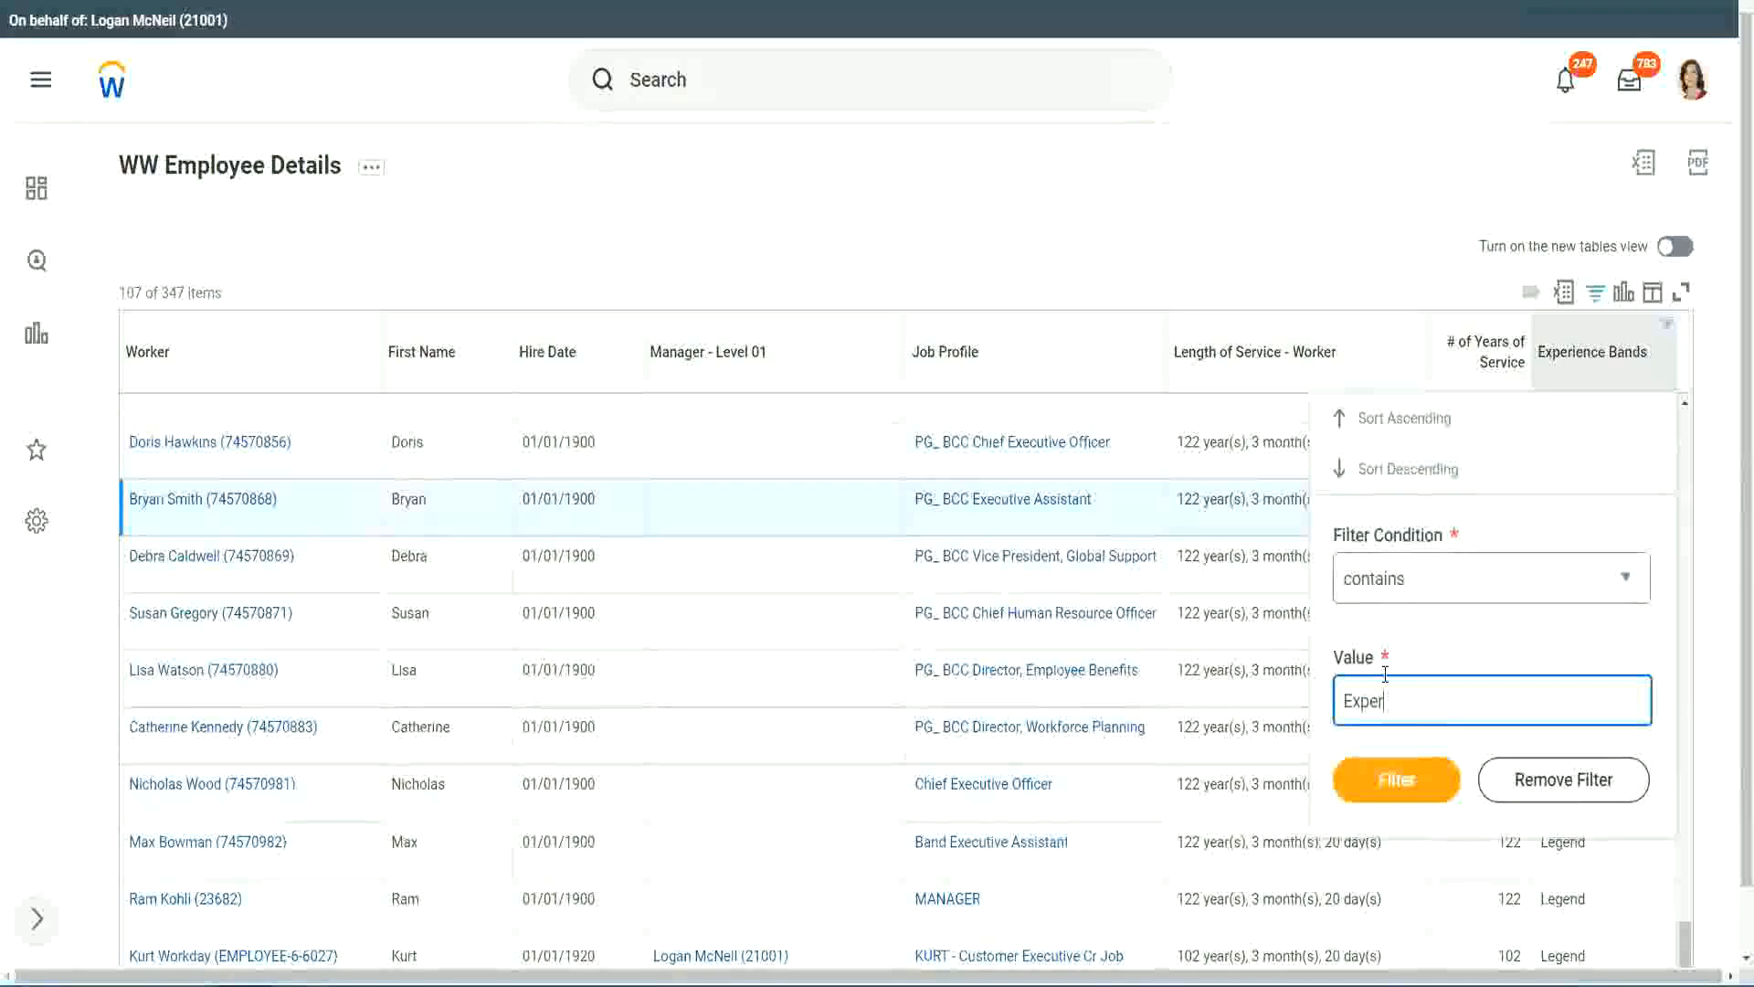
text(ienced)
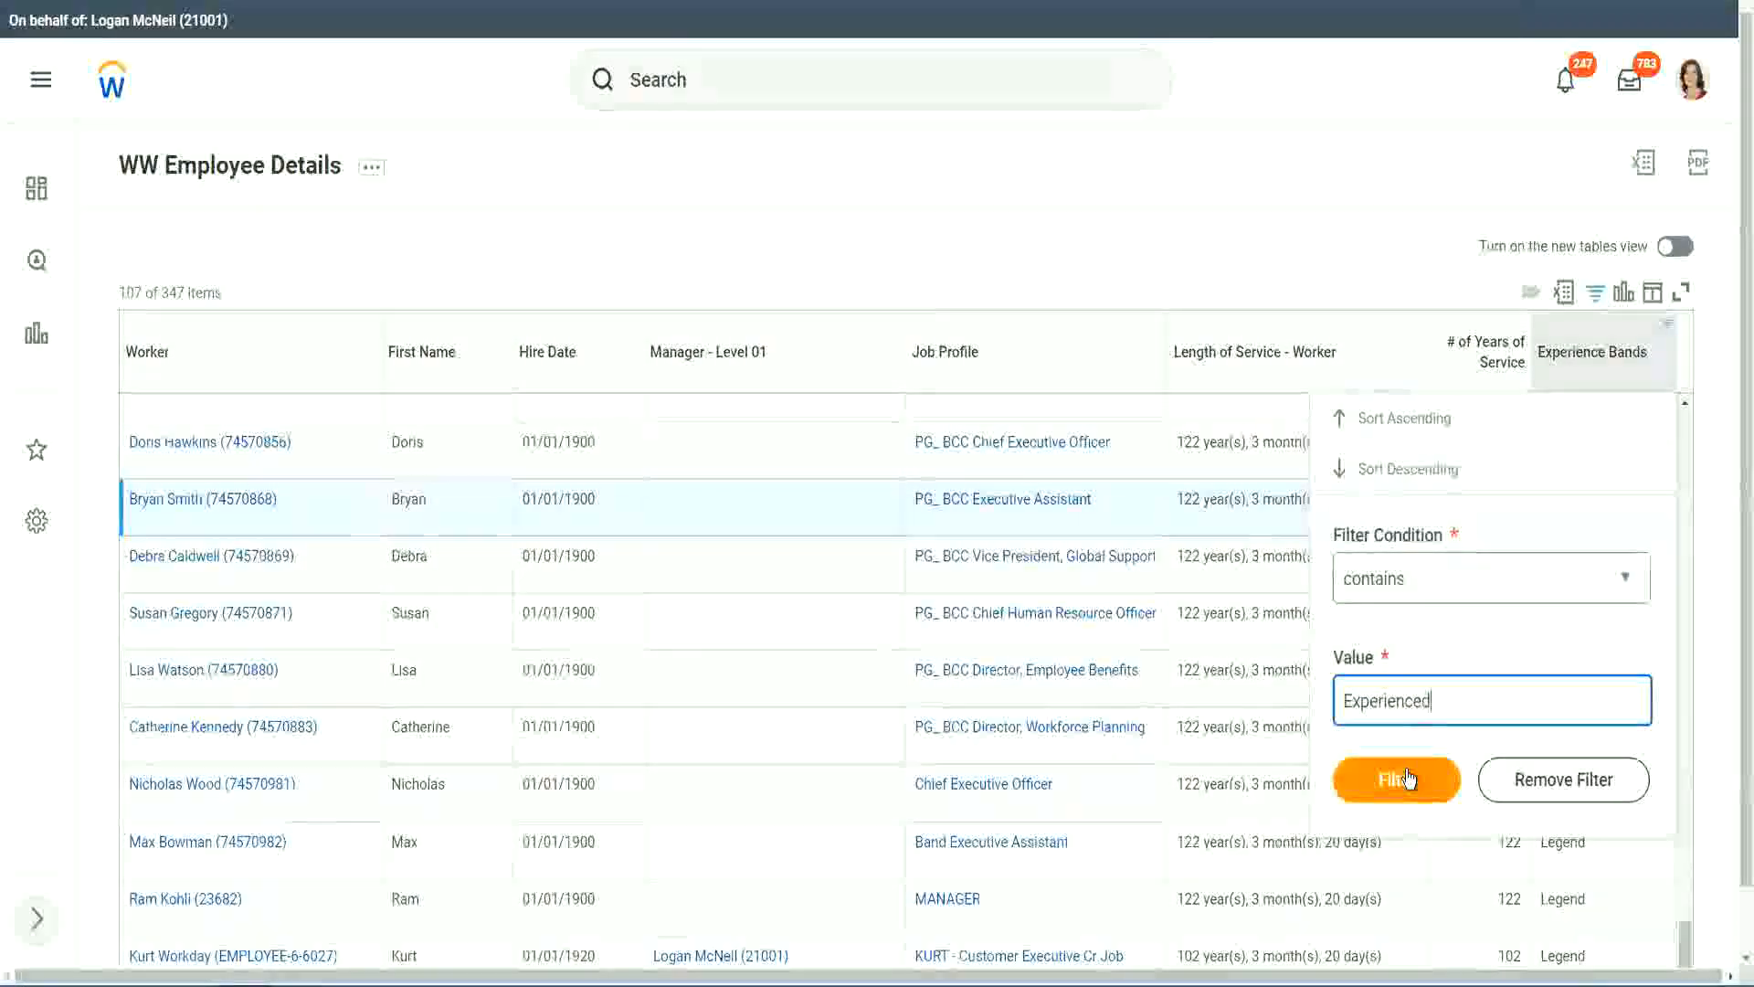
click(1408, 777)
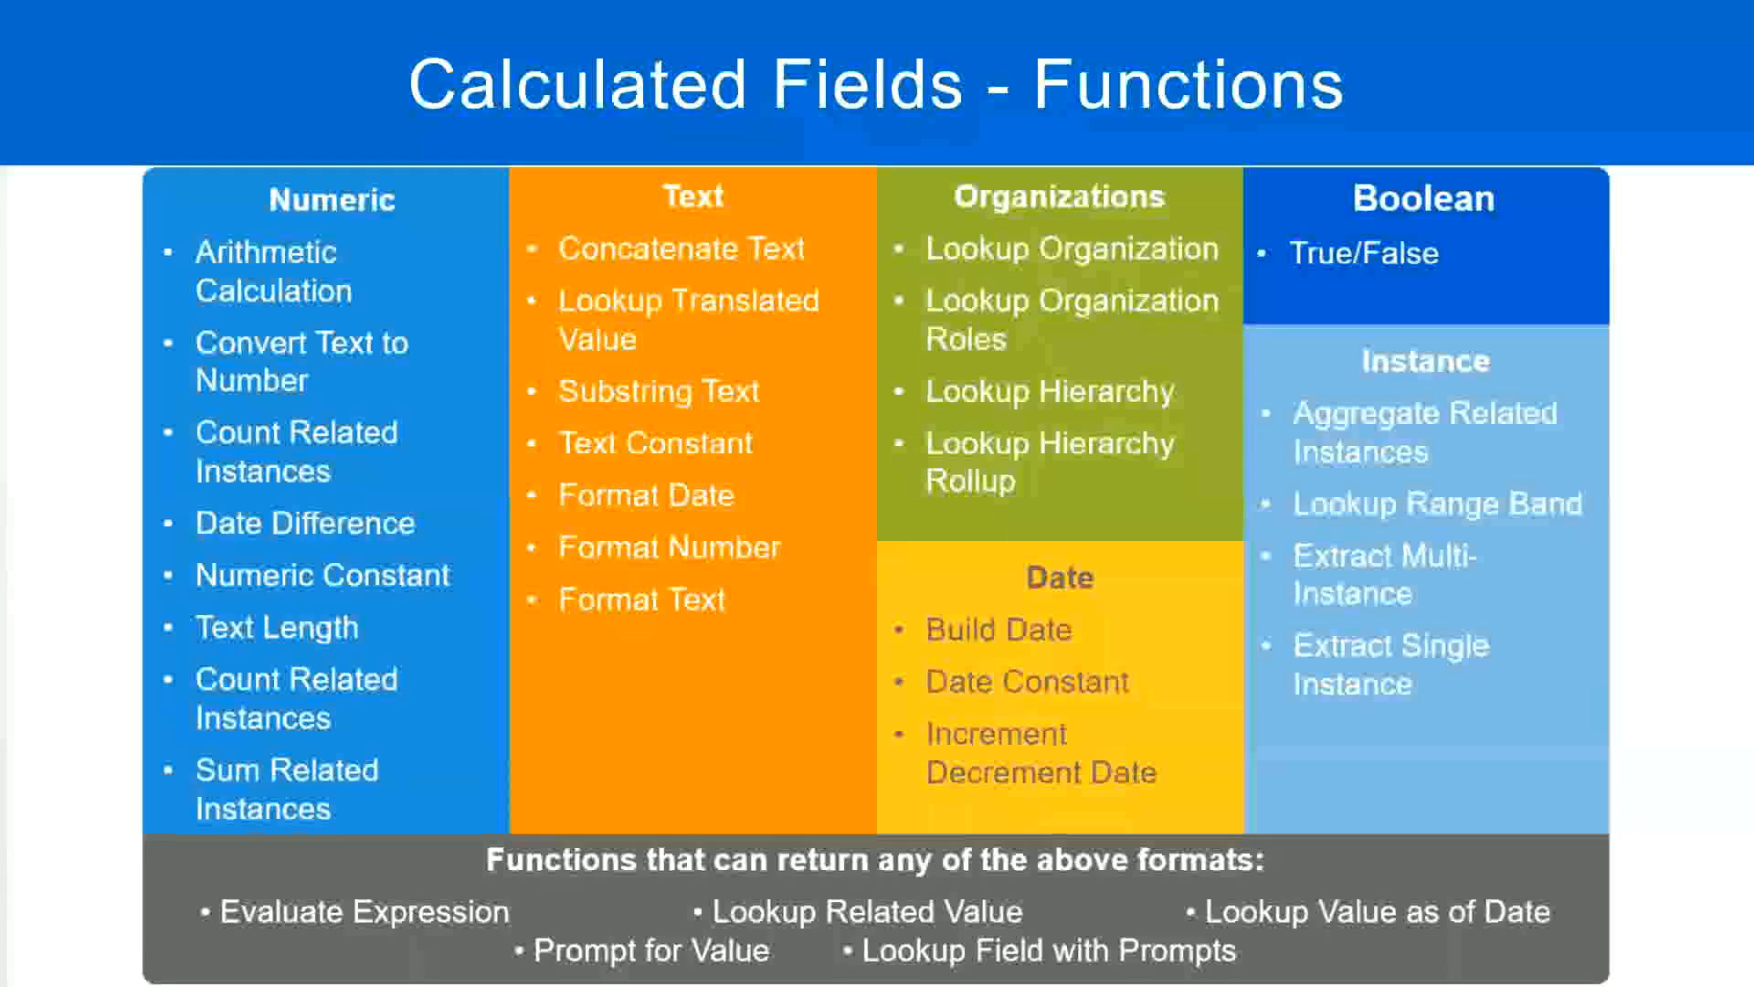
Switch to the Notepad++ notes and check the 8 - 15 years rule for the Experienced band.
key(alt+Tab)
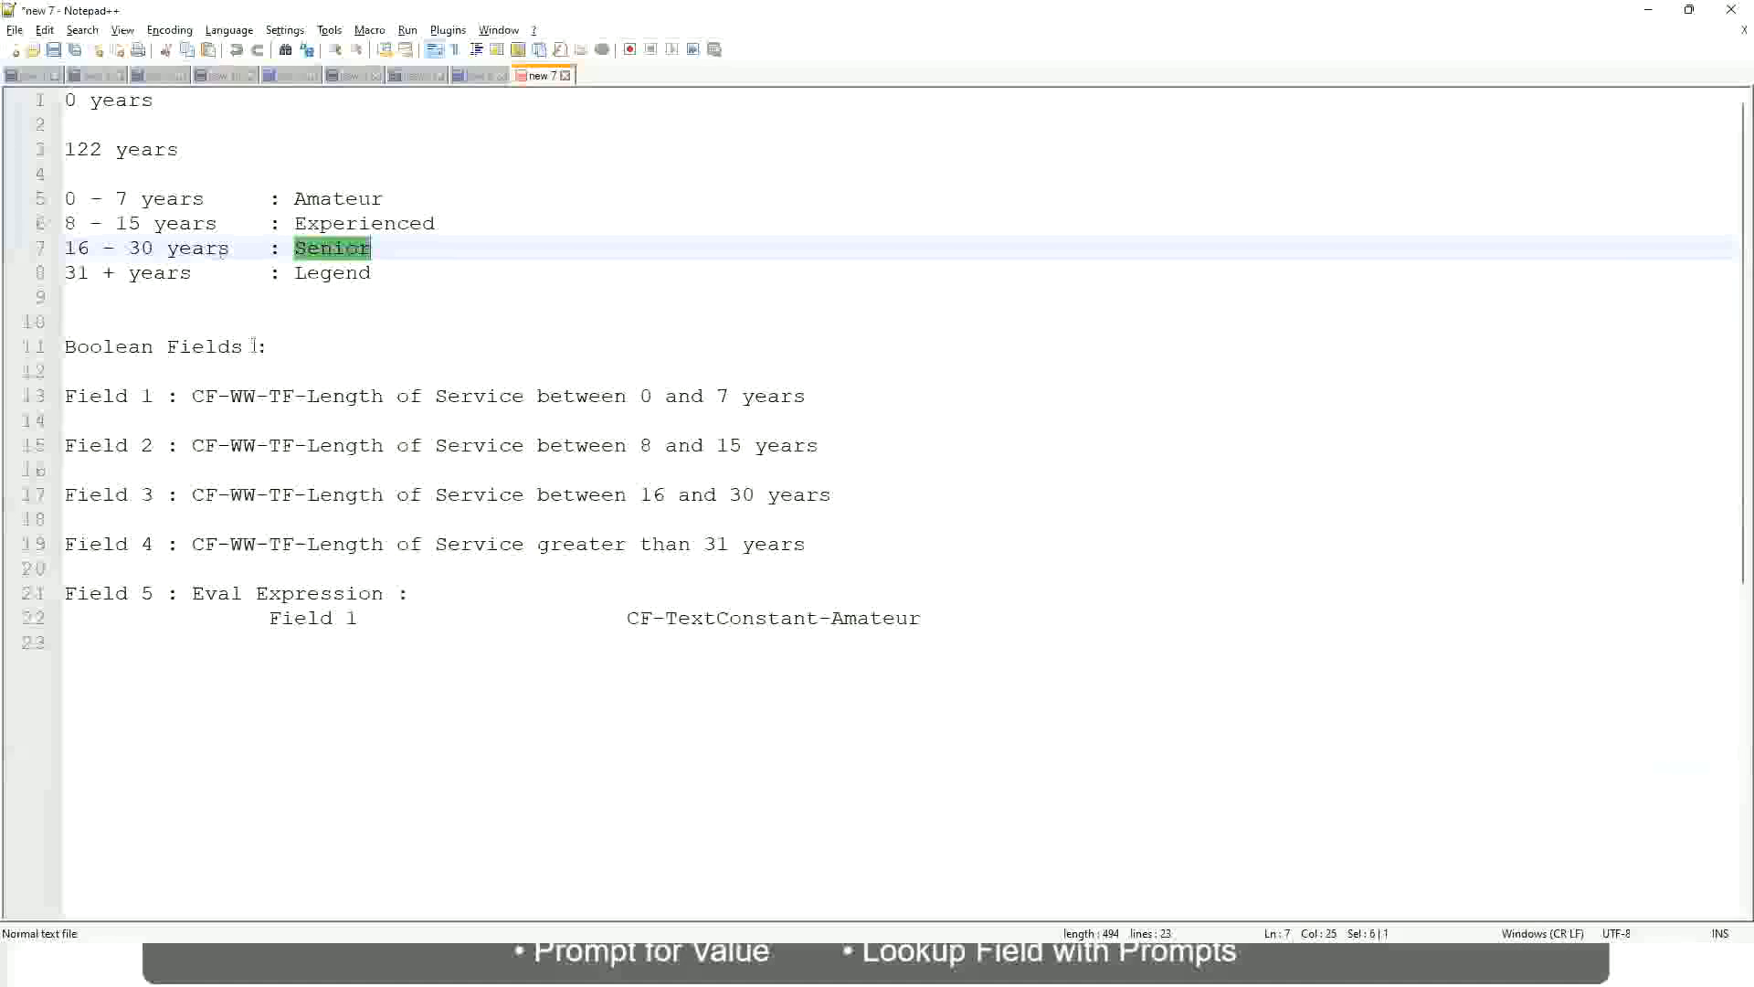
drag(77, 225, 138, 226)
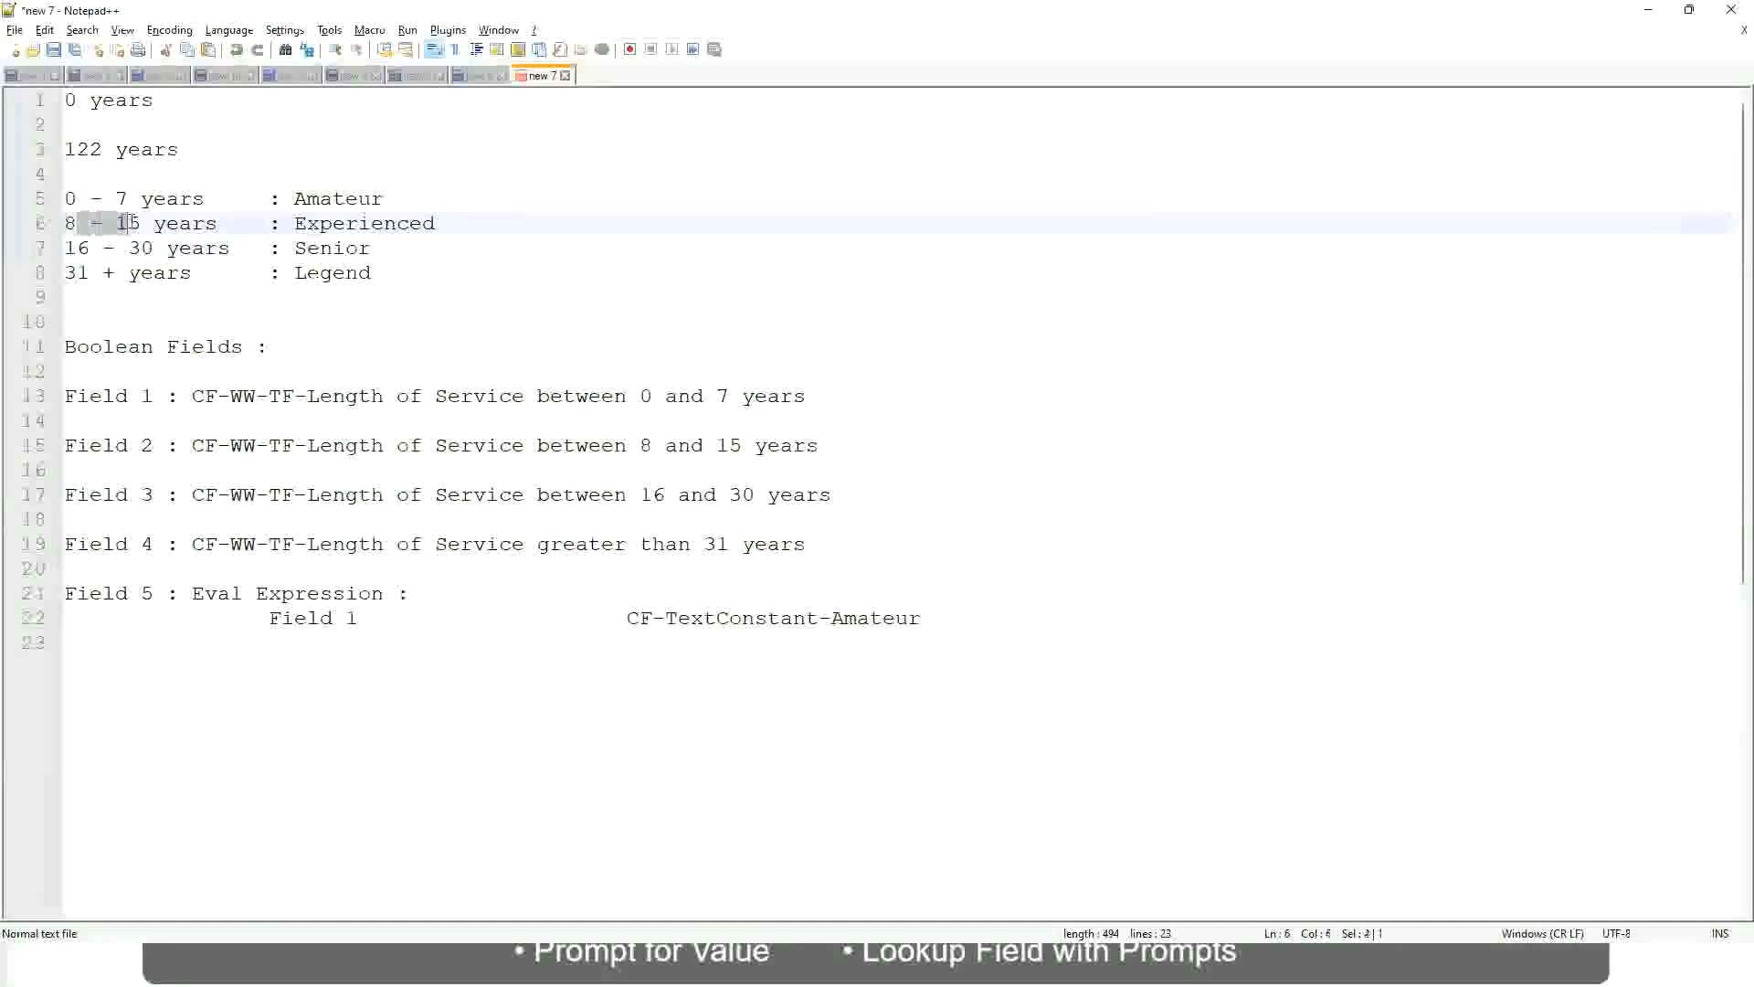
click(143, 225)
click(201, 226)
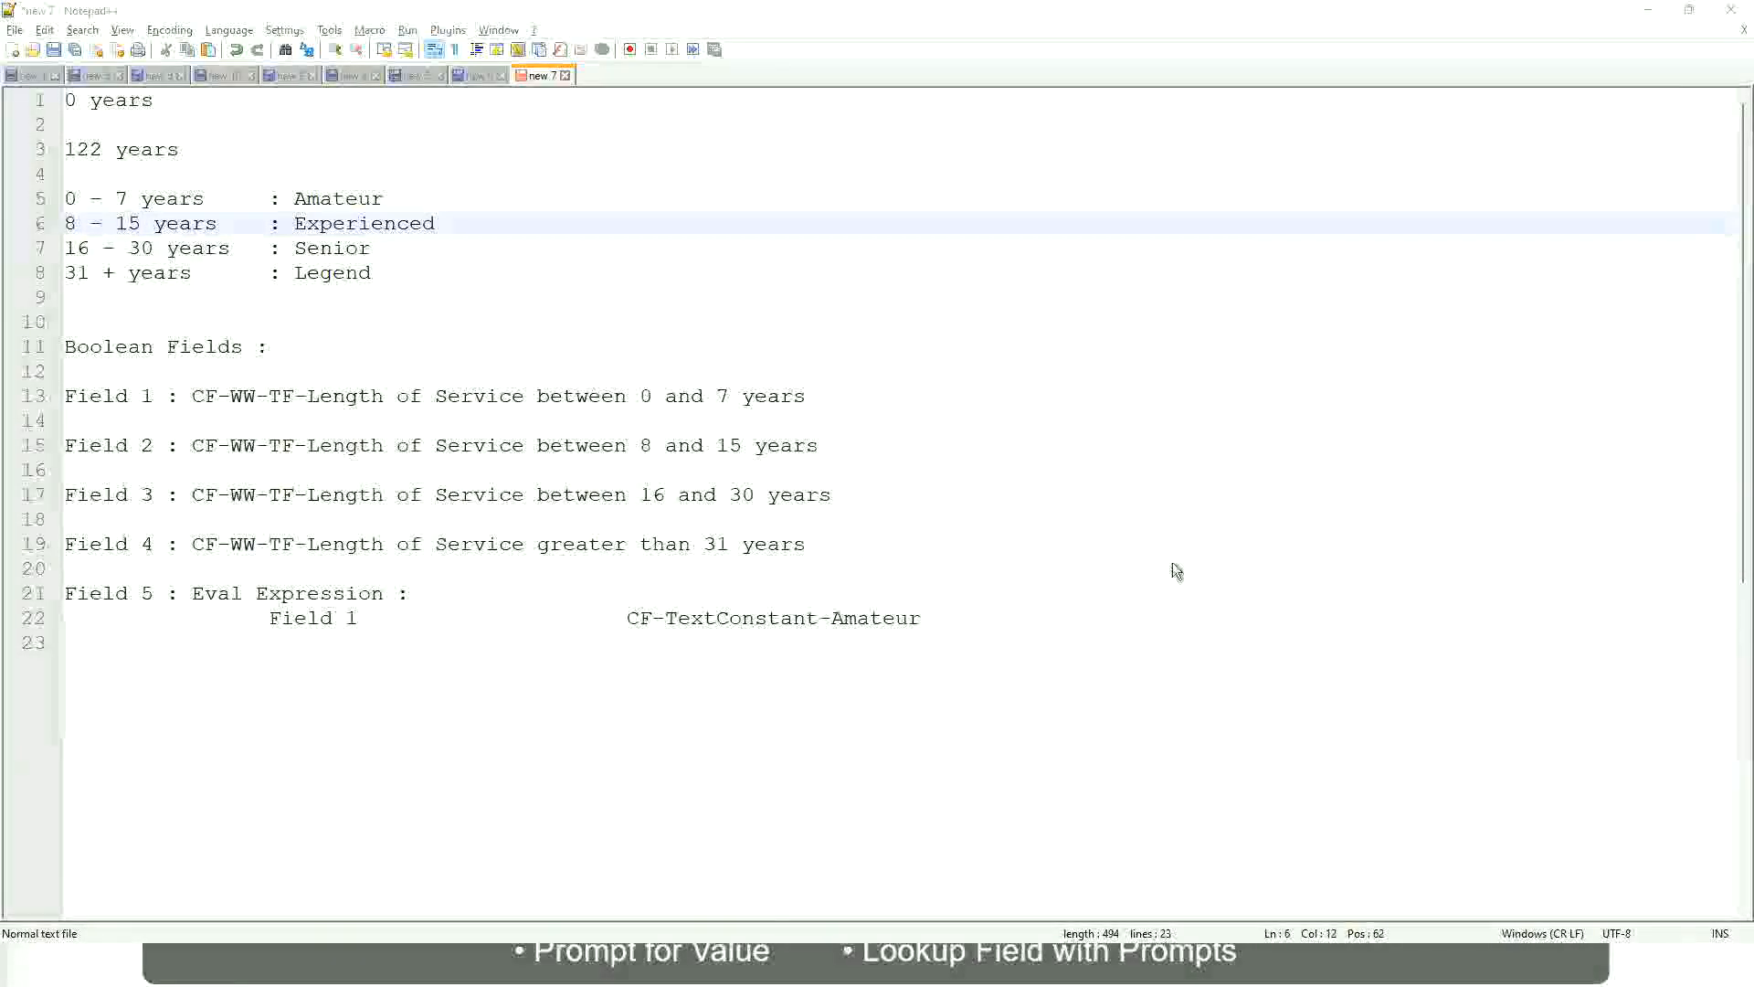
Return to the WW Employee Details report in Workday and check the Experienced workers' # of Years of Service against their Experience Bands.
key(alt+Tab)
scroll(1519, 676, down, 5)
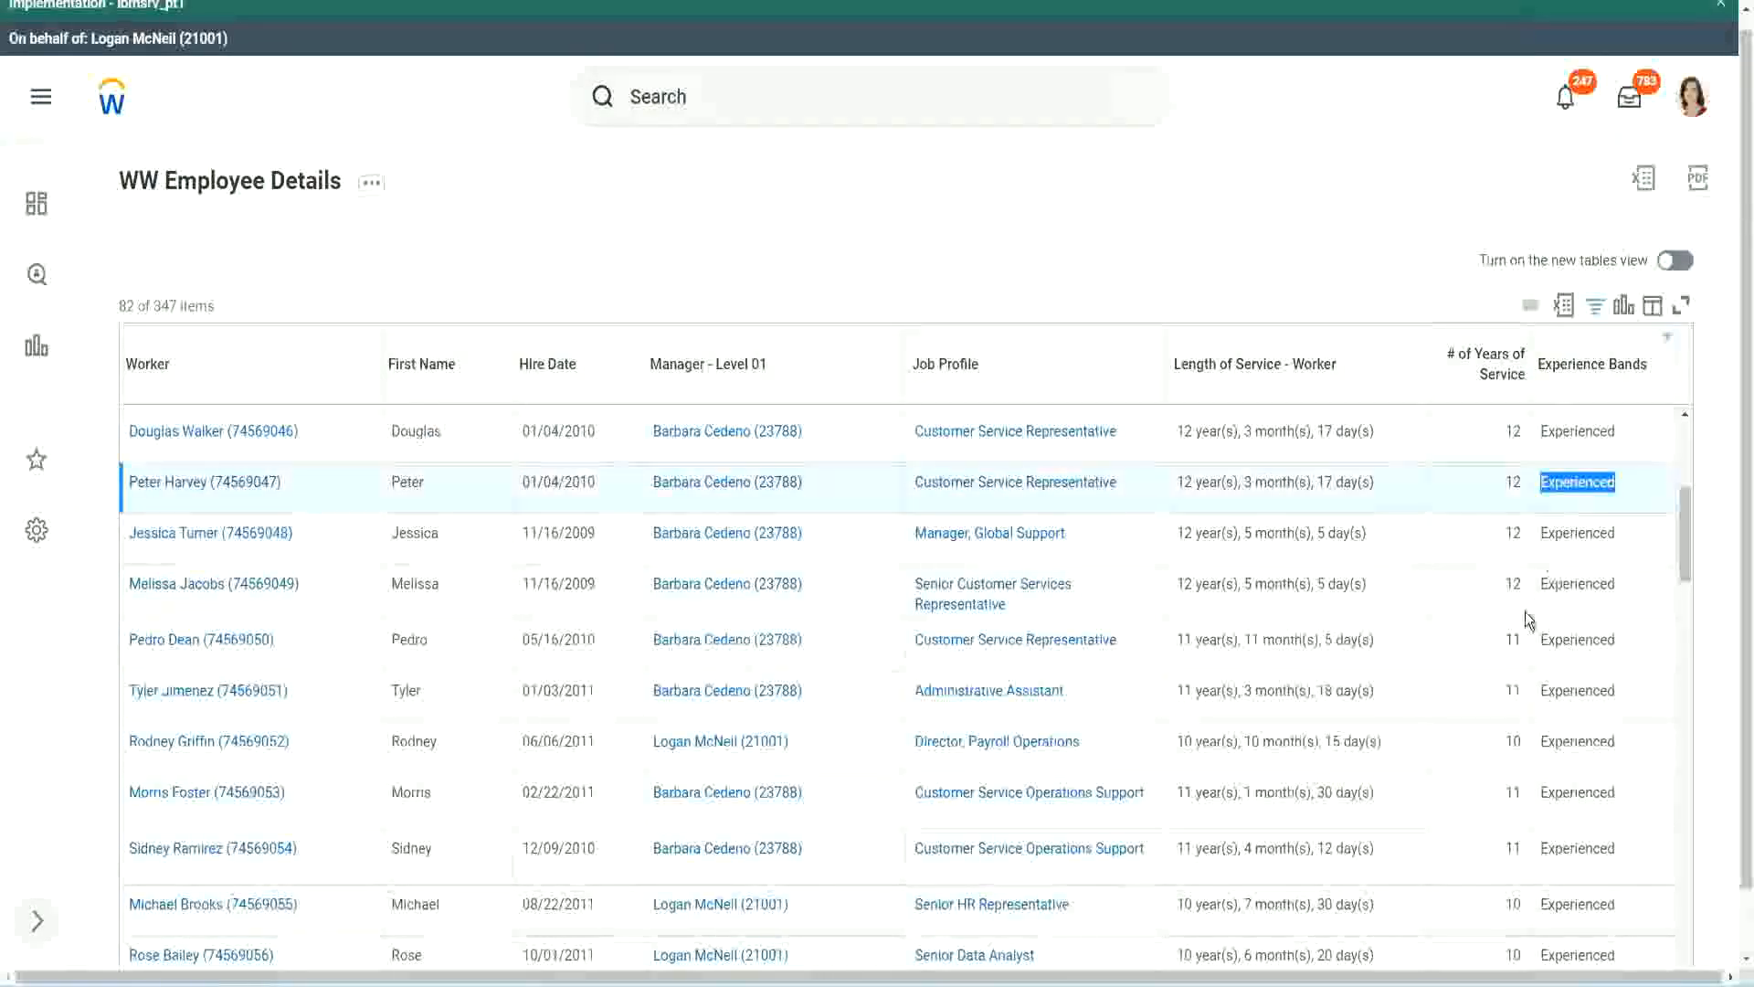
scroll(1521, 640, down, 3)
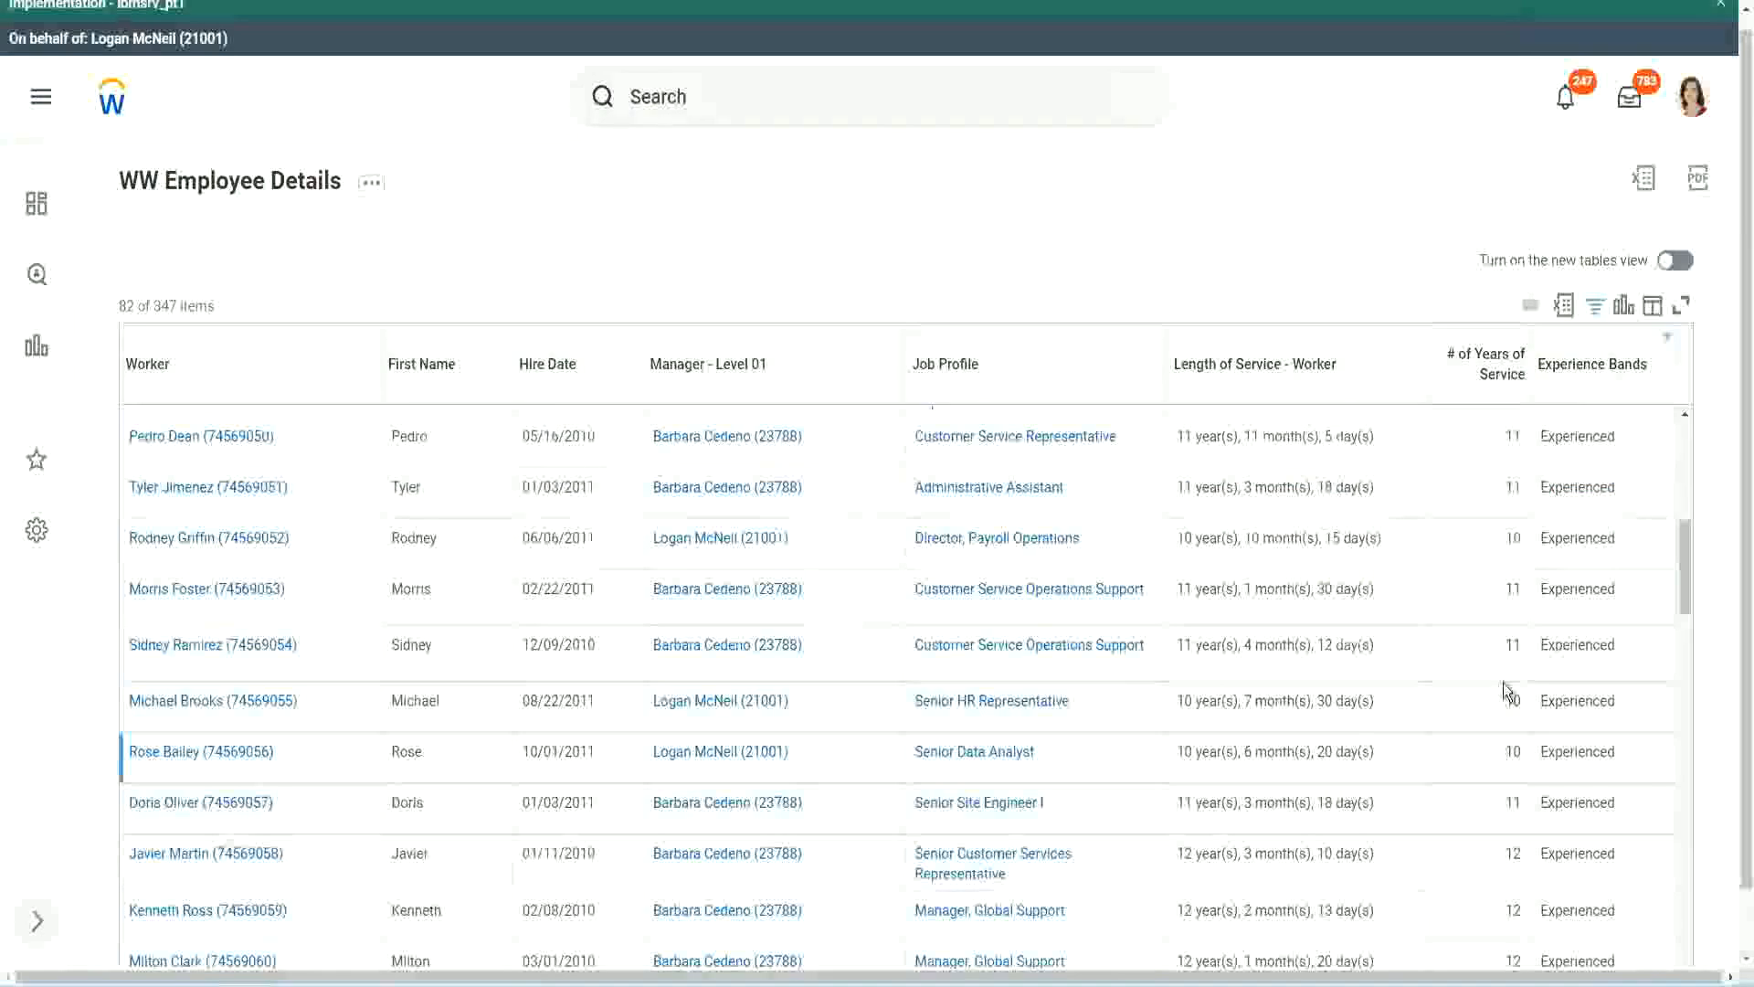
click(1513, 645)
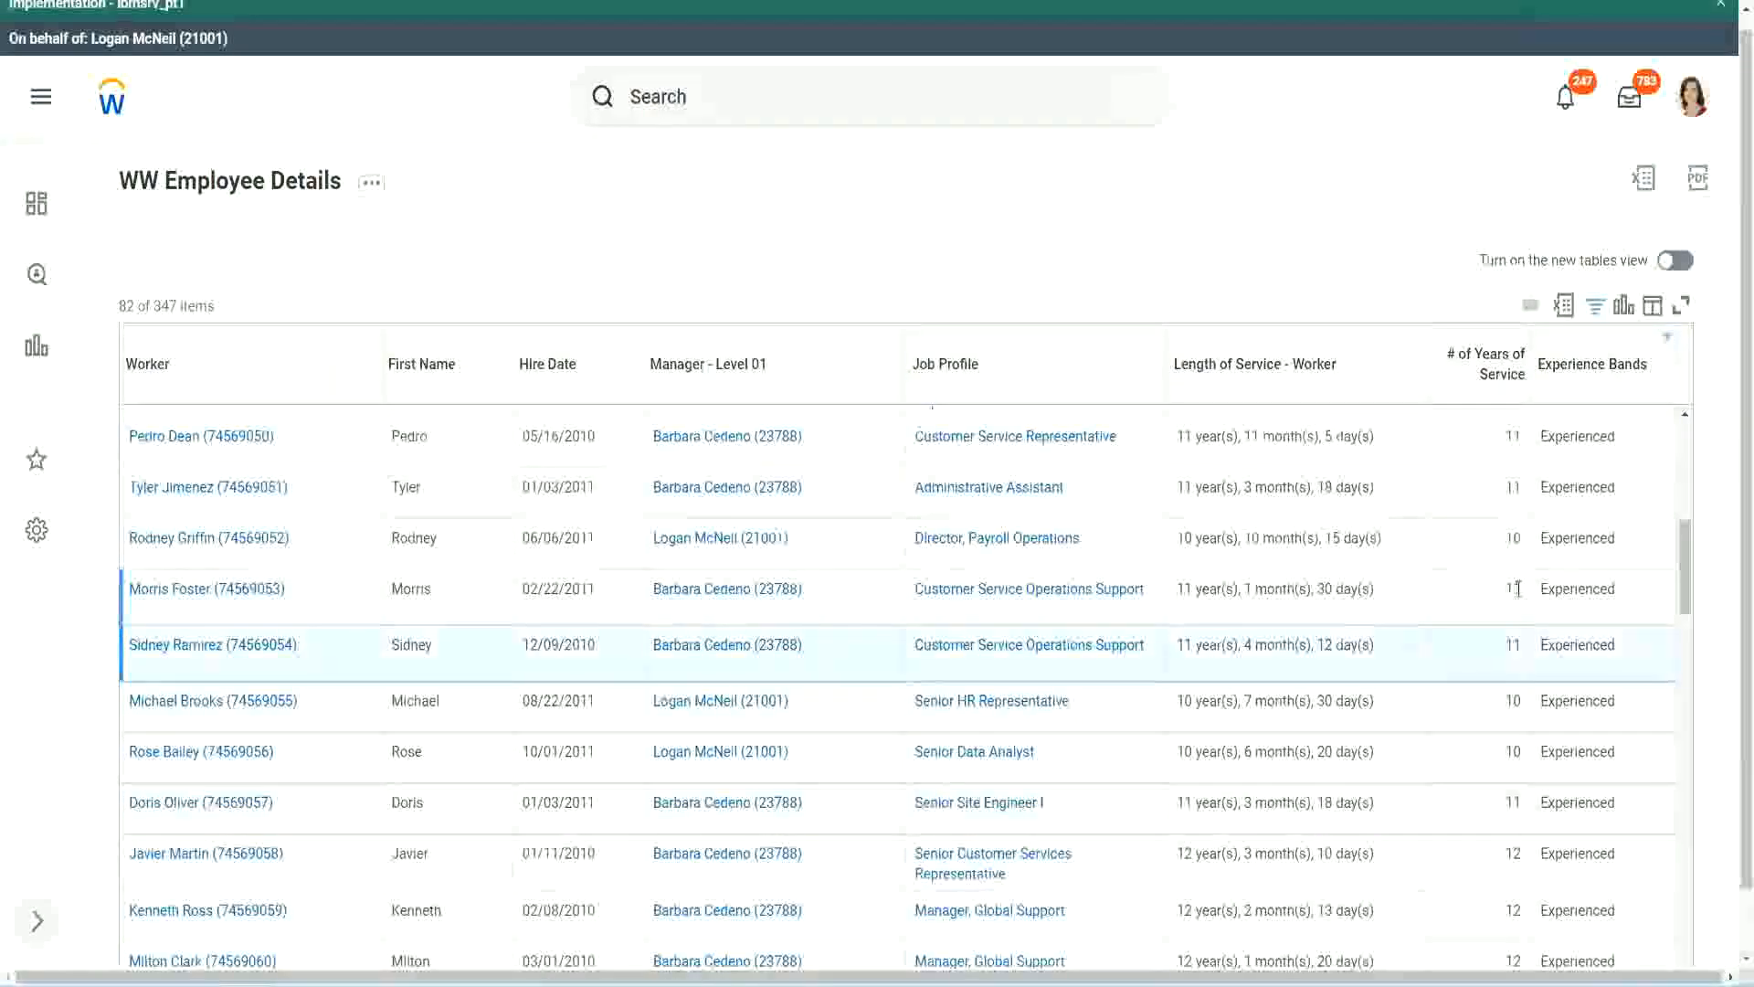
click(1599, 589)
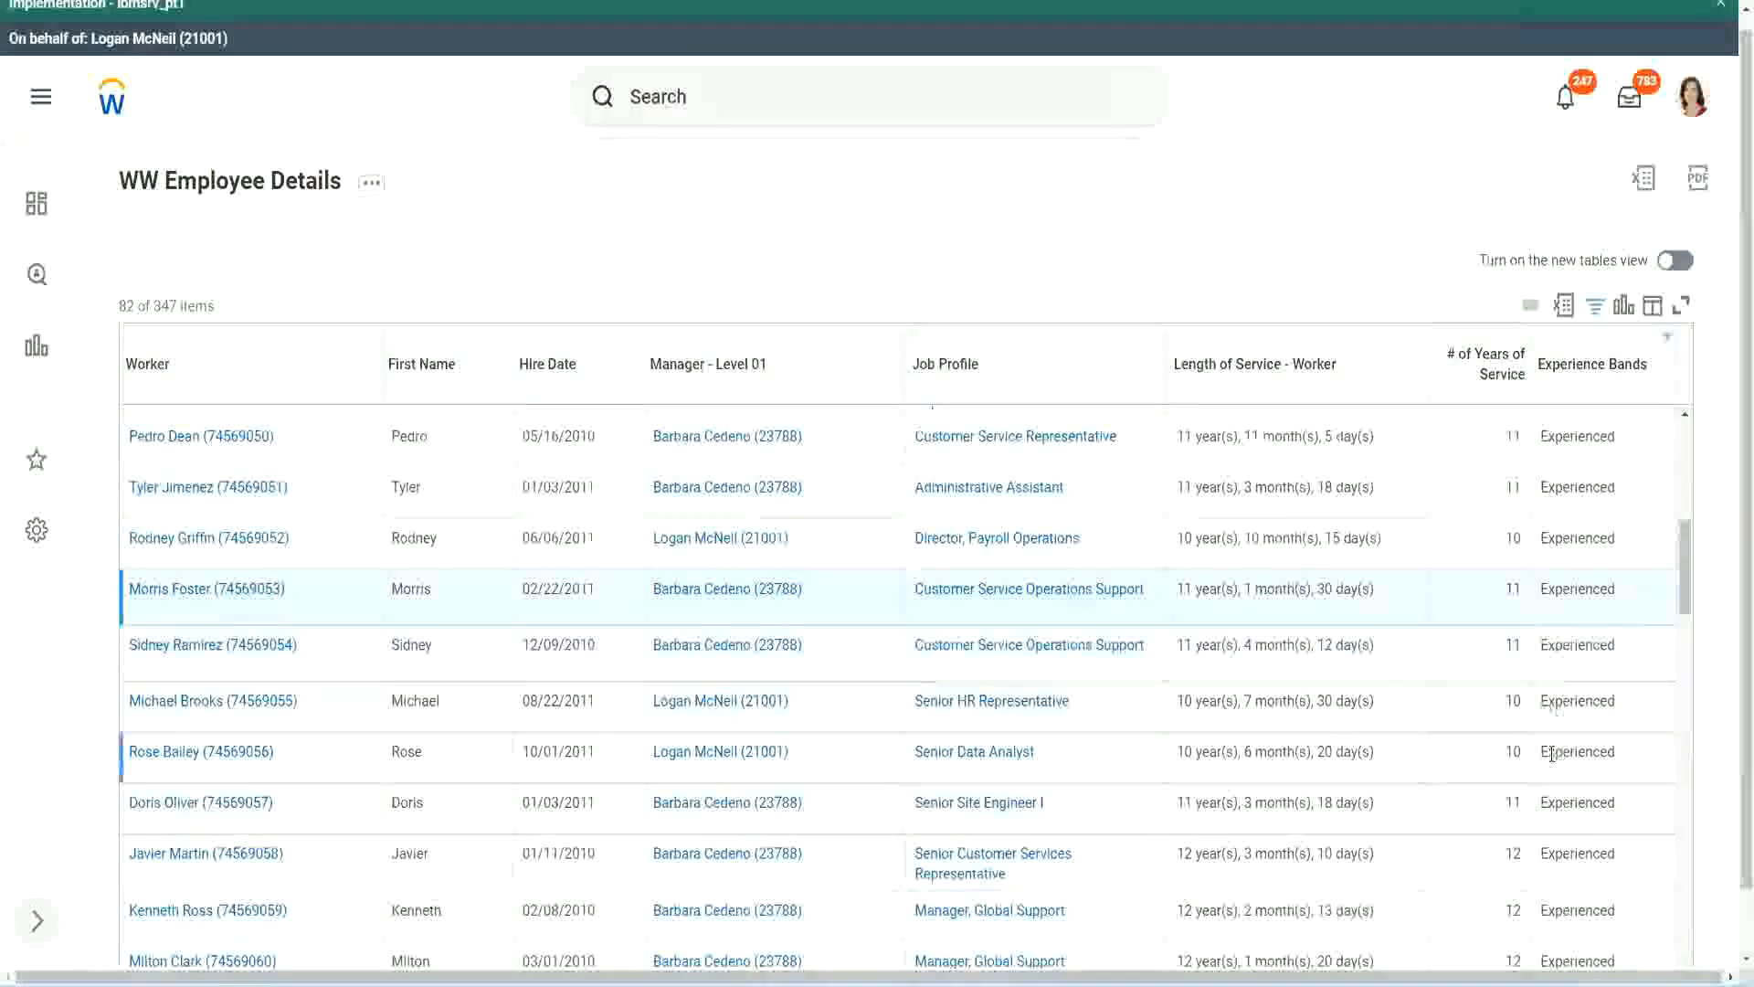
scroll(1551, 754, down, 6)
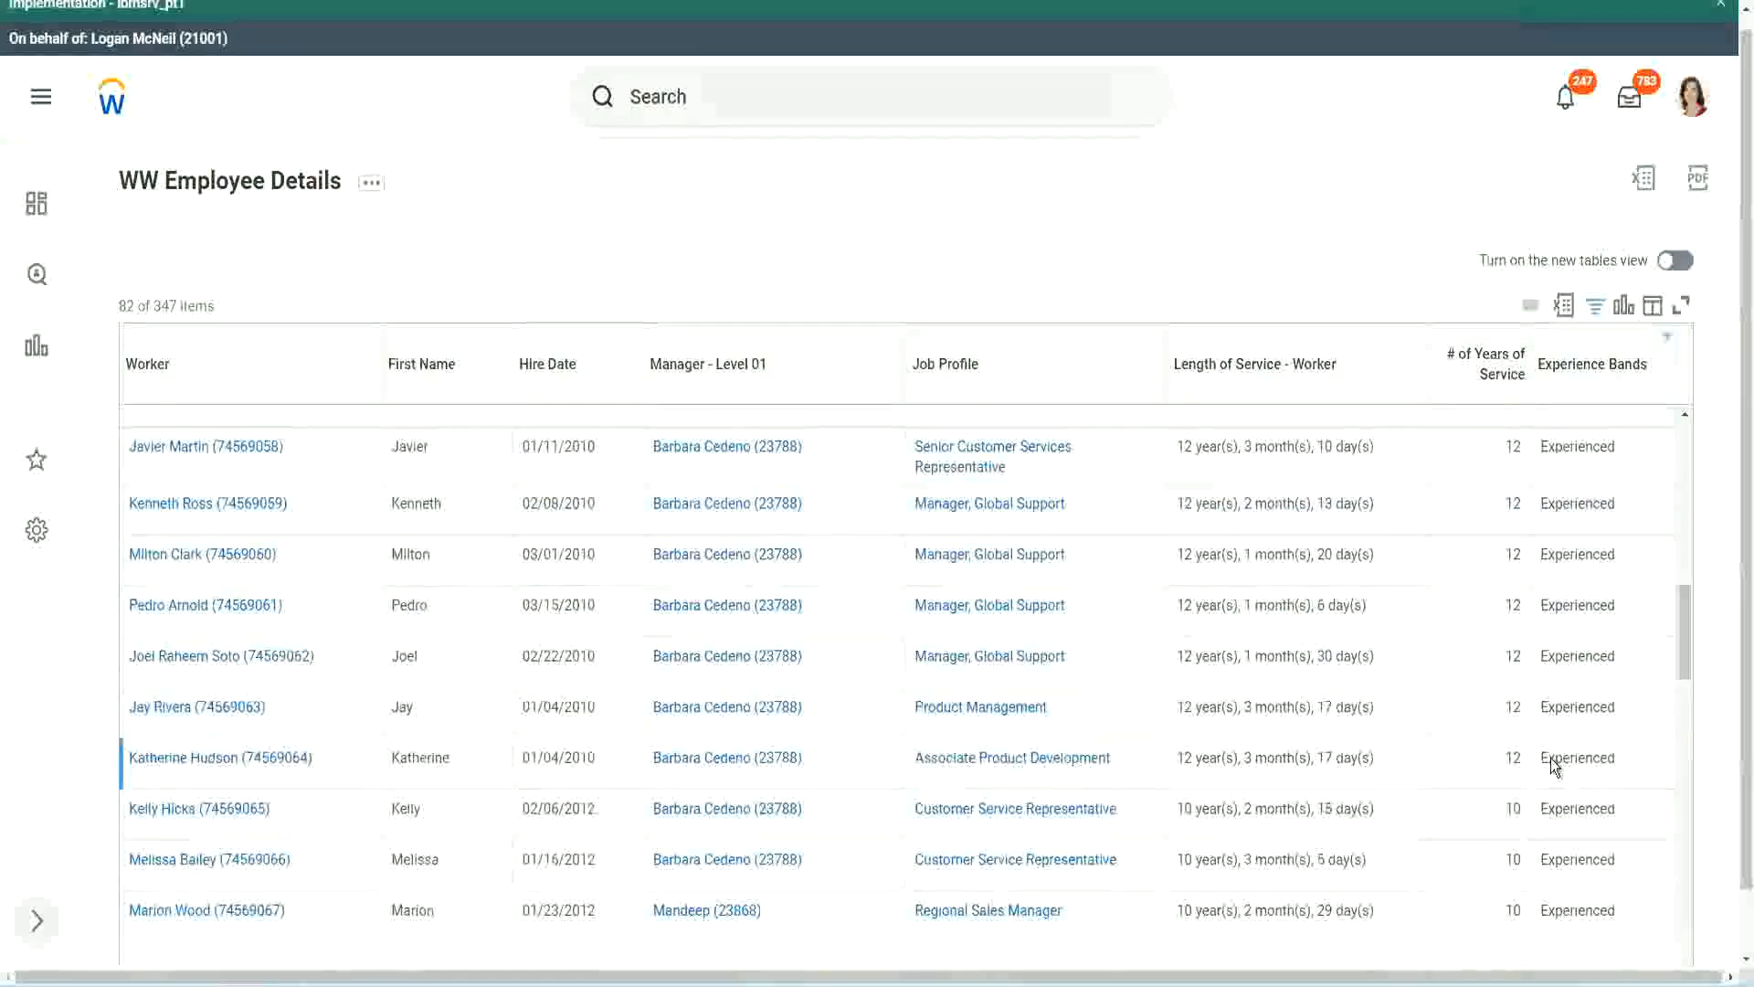